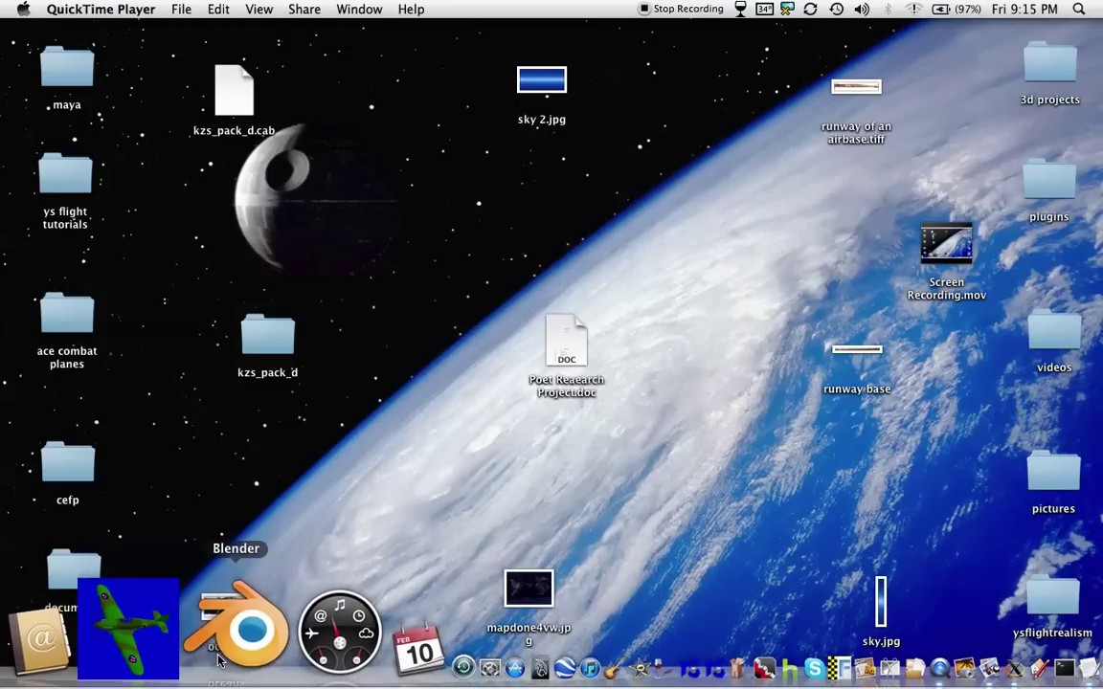
Launch Blender 2.49 from the Dock
click(222, 641)
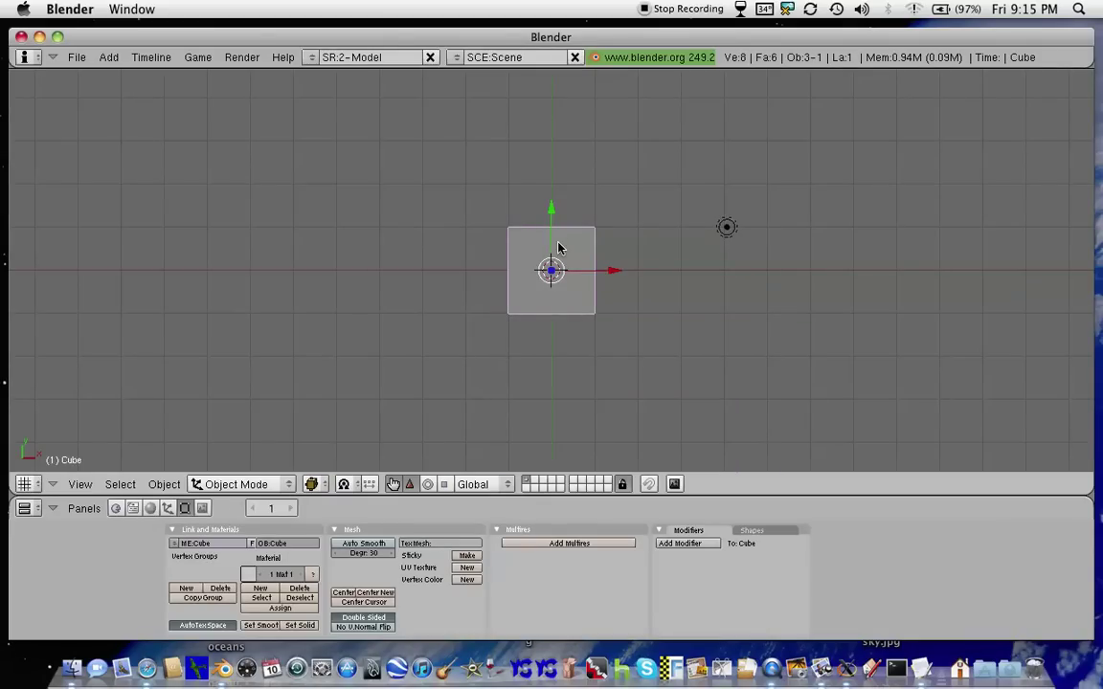
Replace the default cube with a 32-vertex cylinder of radius 1.00 and depth 2.00
key(x)
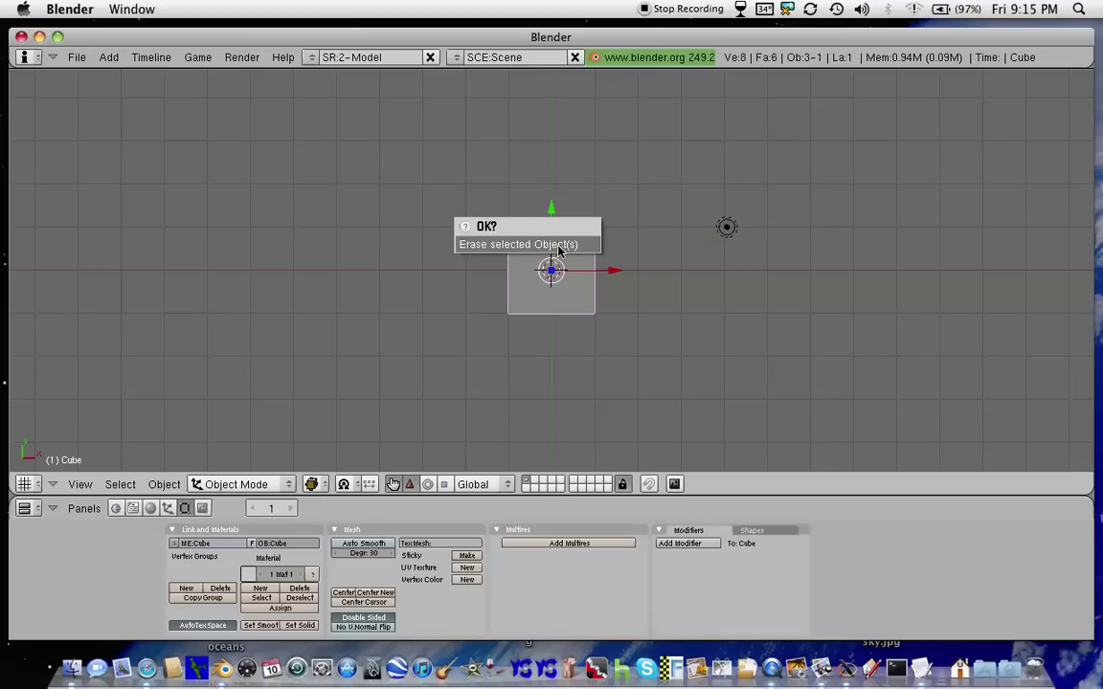
click(559, 245)
key(space)
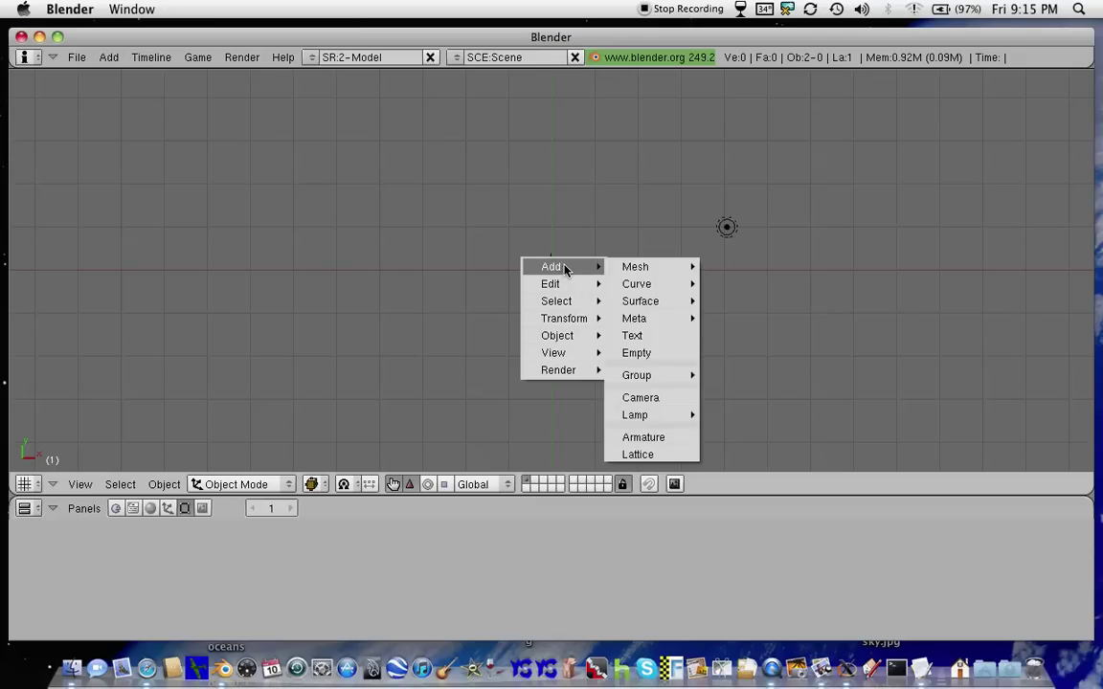
mouse_move(644, 264)
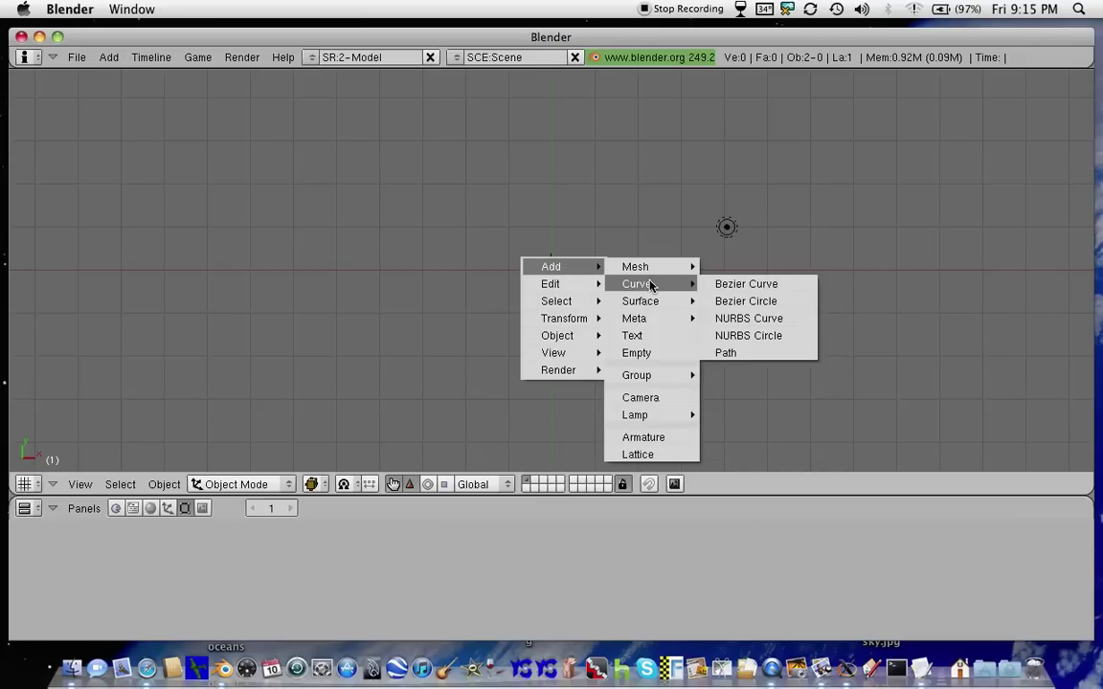
mouse_move(659, 308)
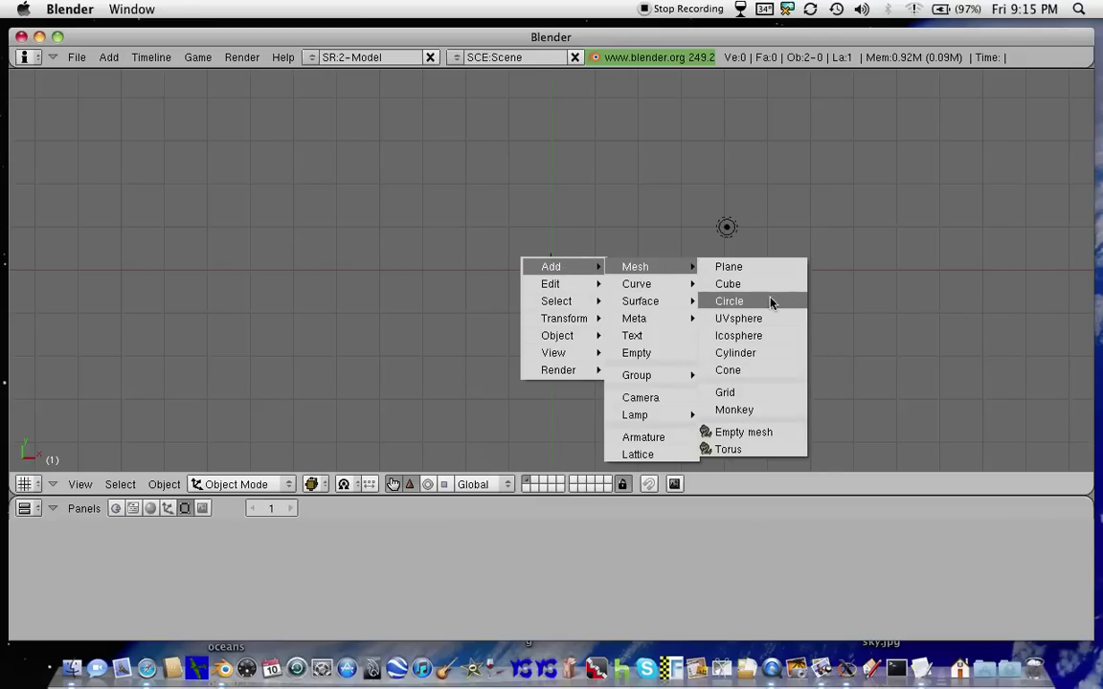
click(771, 353)
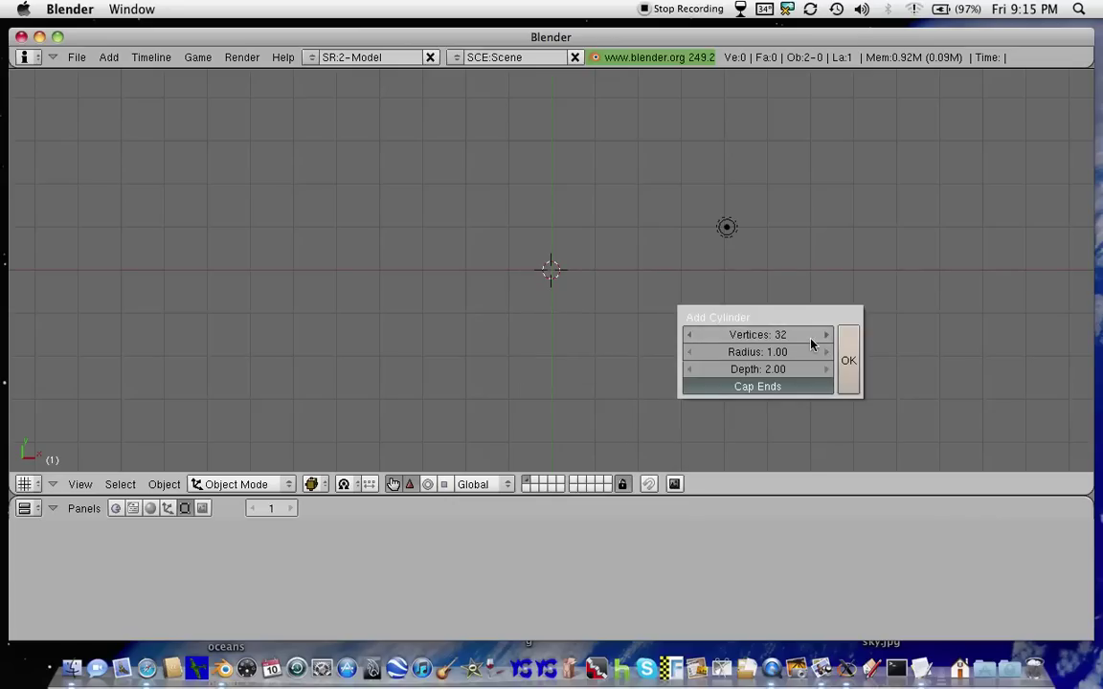
click(851, 352)
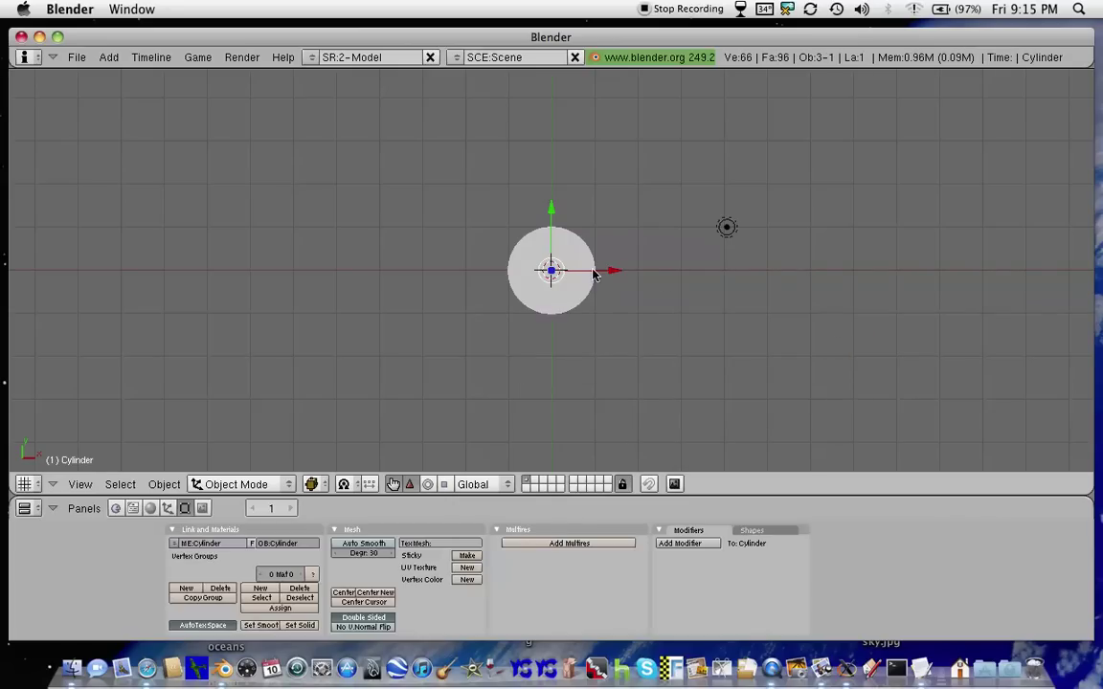
Zoom and orbit the view to see the cylinder from the side at an angle
scroll(566, 300, up, 5)
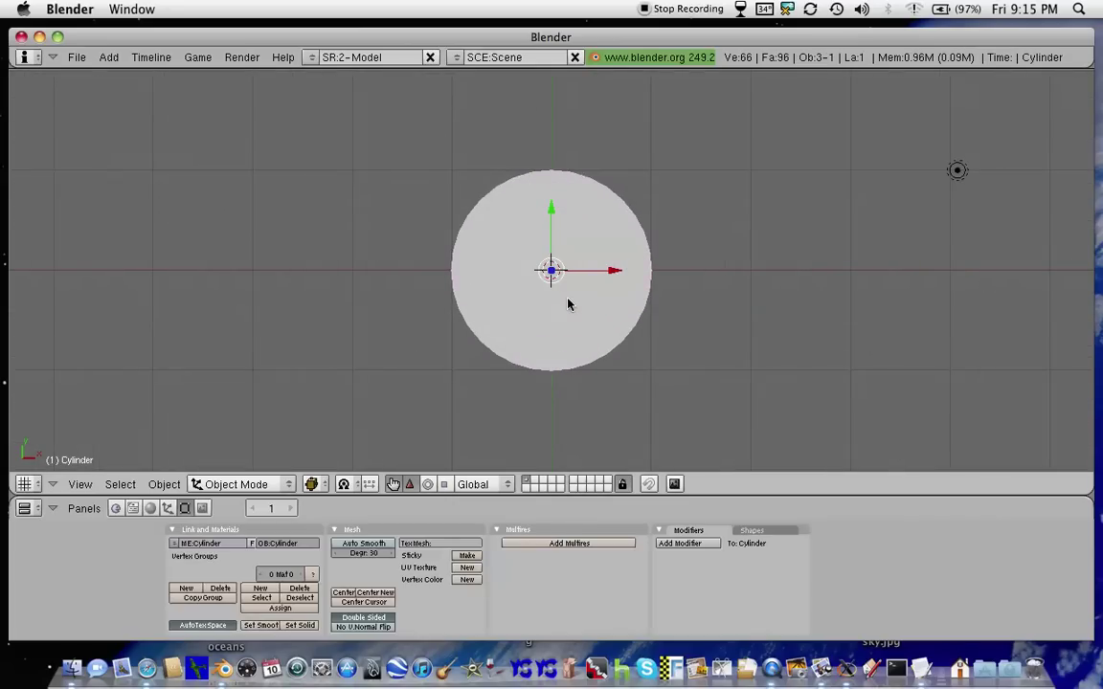
scroll(567, 304, down, 2)
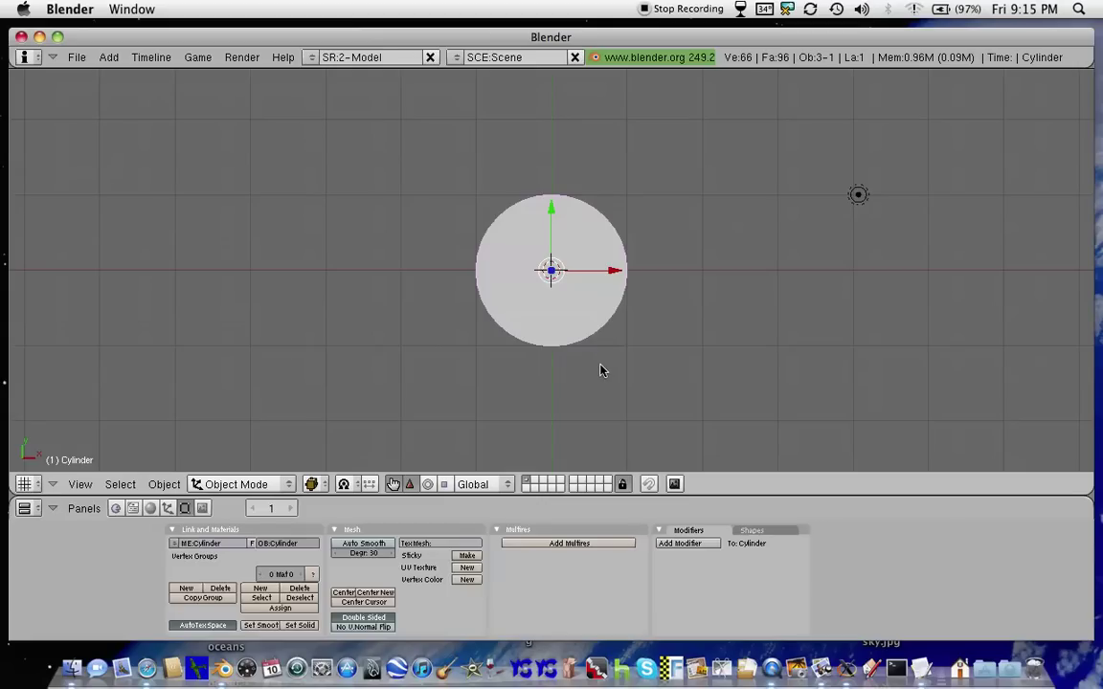
scroll(601, 371, down, 1)
scroll(601, 371, up, 1)
middle_drag(602, 370, 570, 281)
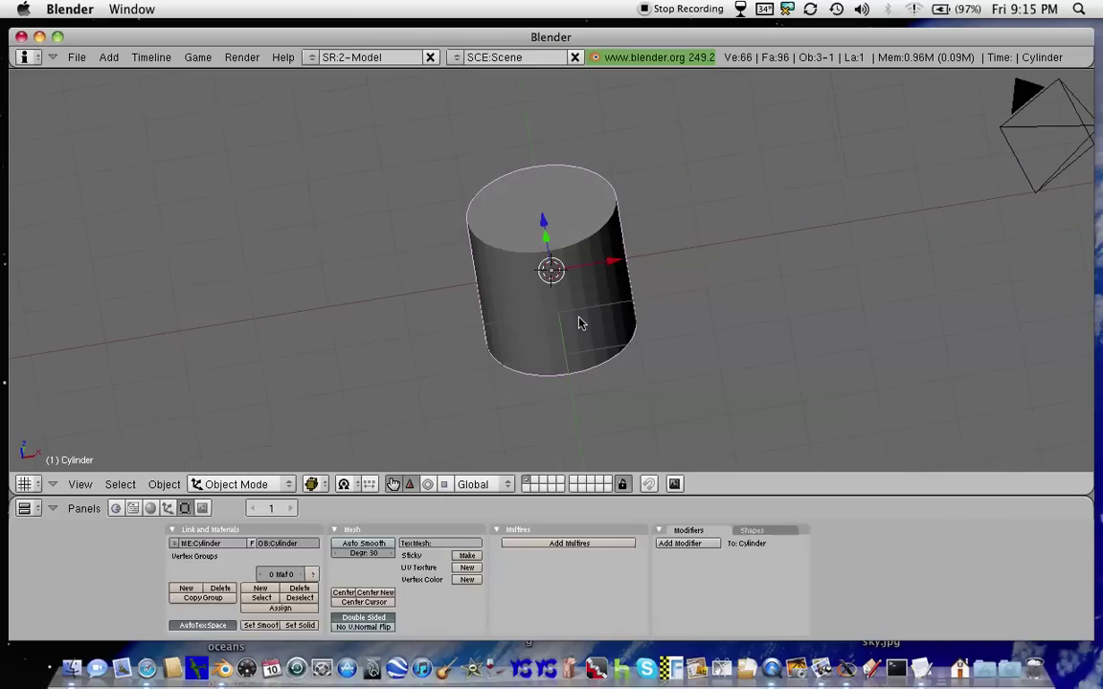
middle_drag(582, 324, 571, 300)
Rotate the cylinder about 17 degrees around the global Z axis
key(space)
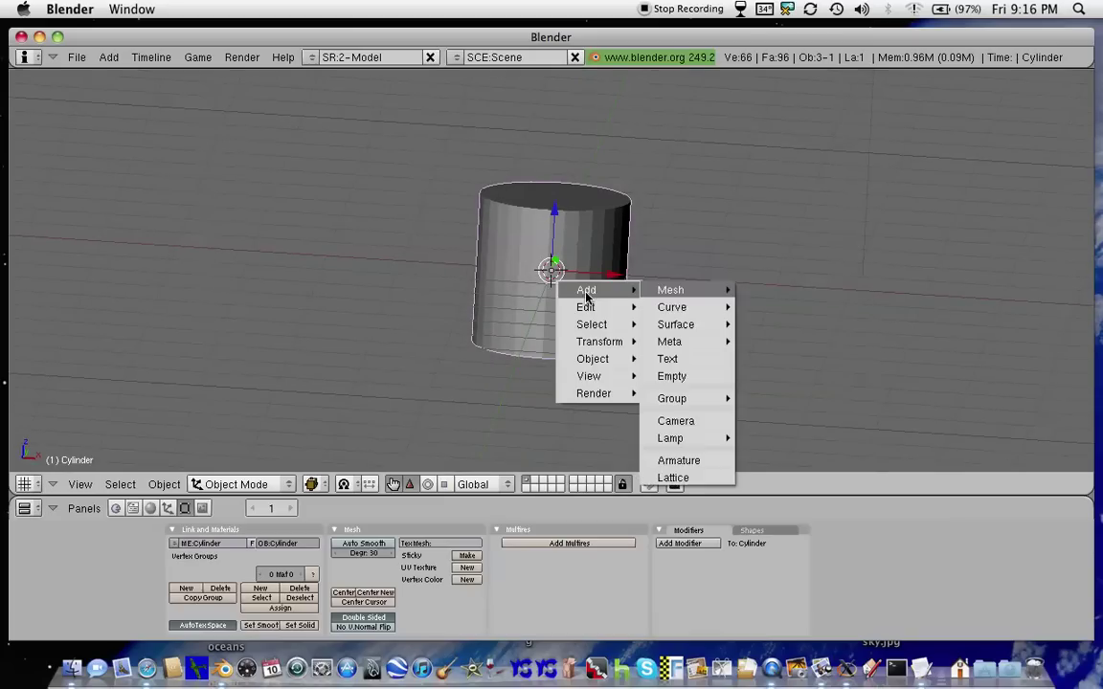
mouse_move(622, 345)
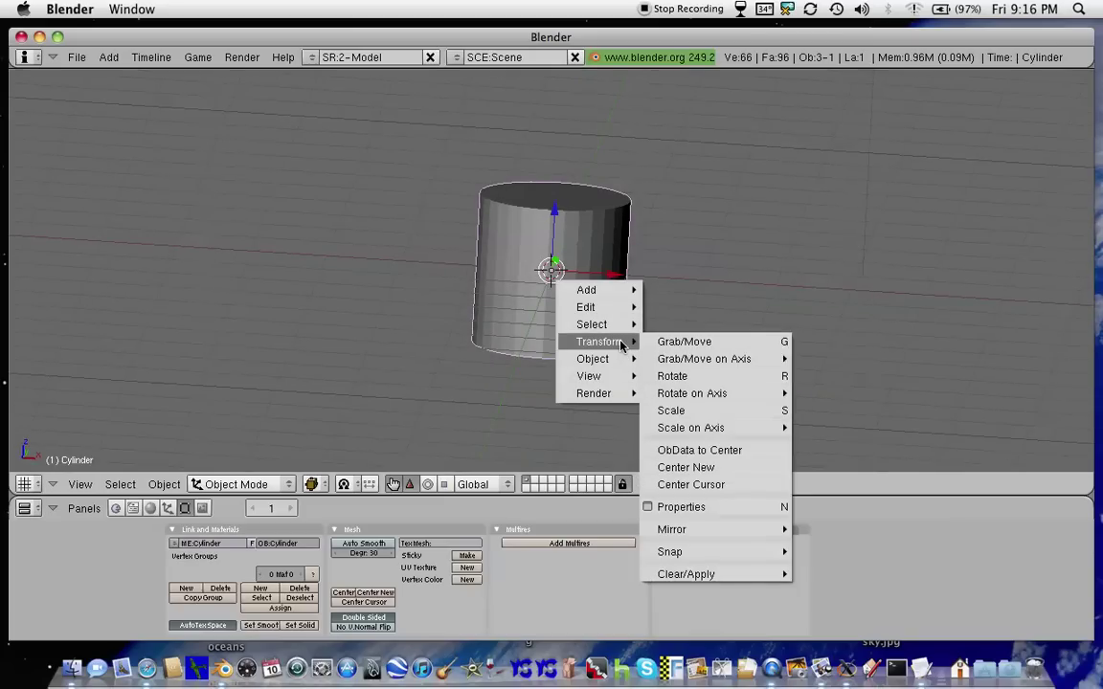
mouse_move(739, 433)
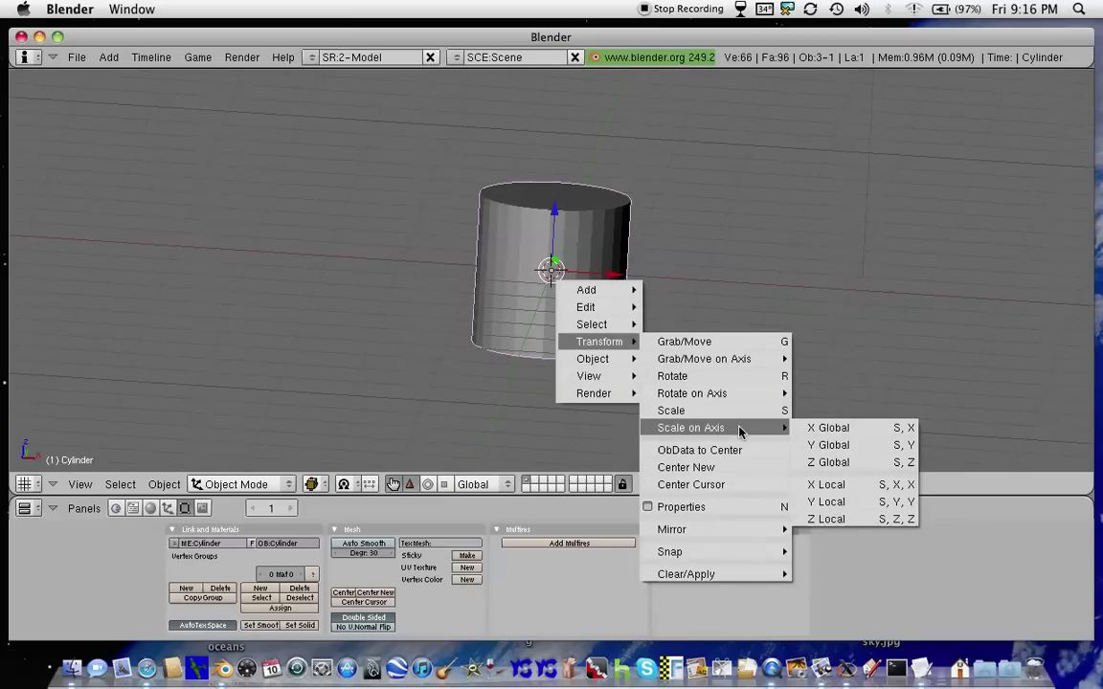
mouse_move(734, 393)
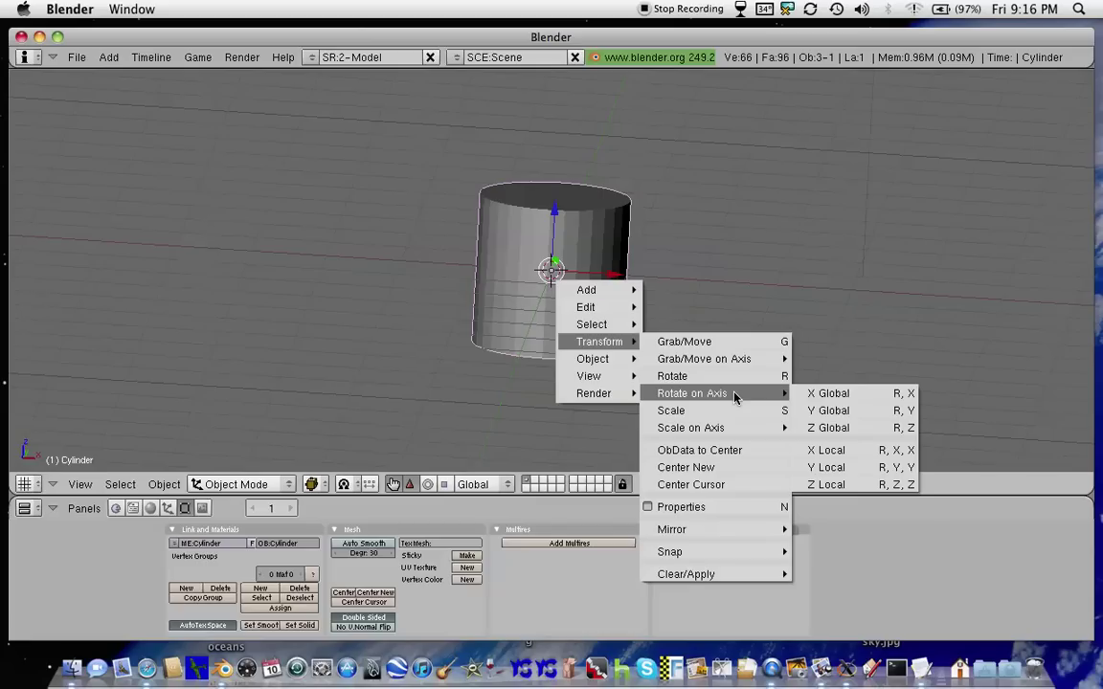
click(847, 427)
click(817, 327)
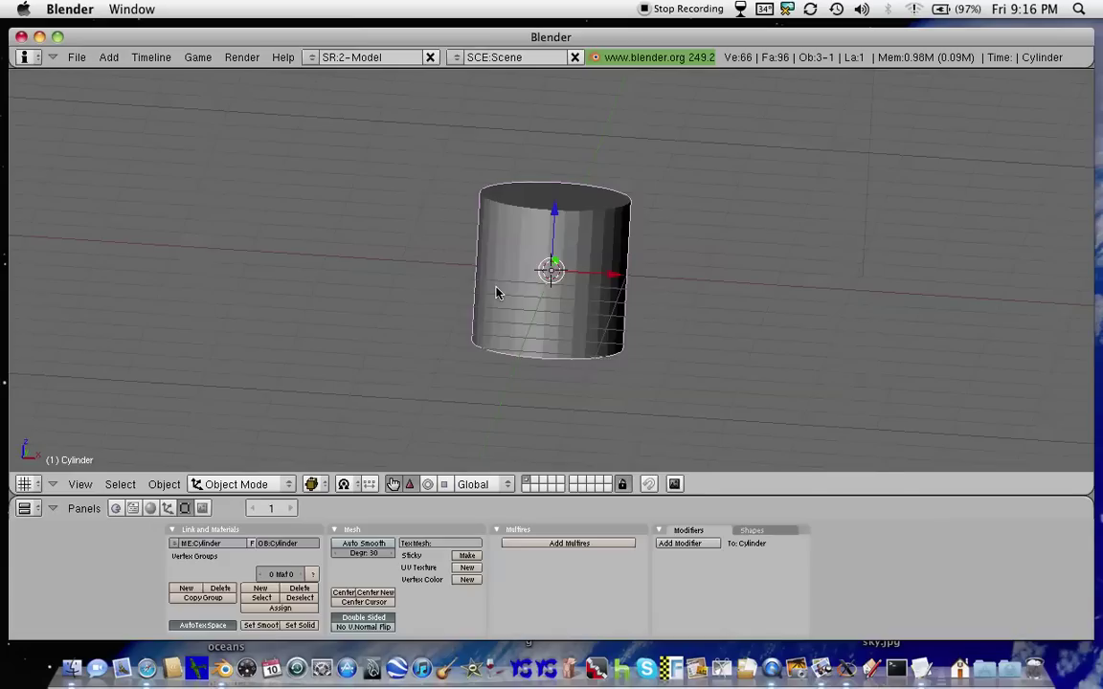
key(space)
Try narrowing the cylinder along the X axis, then undo the scaling
mouse_move(664, 374)
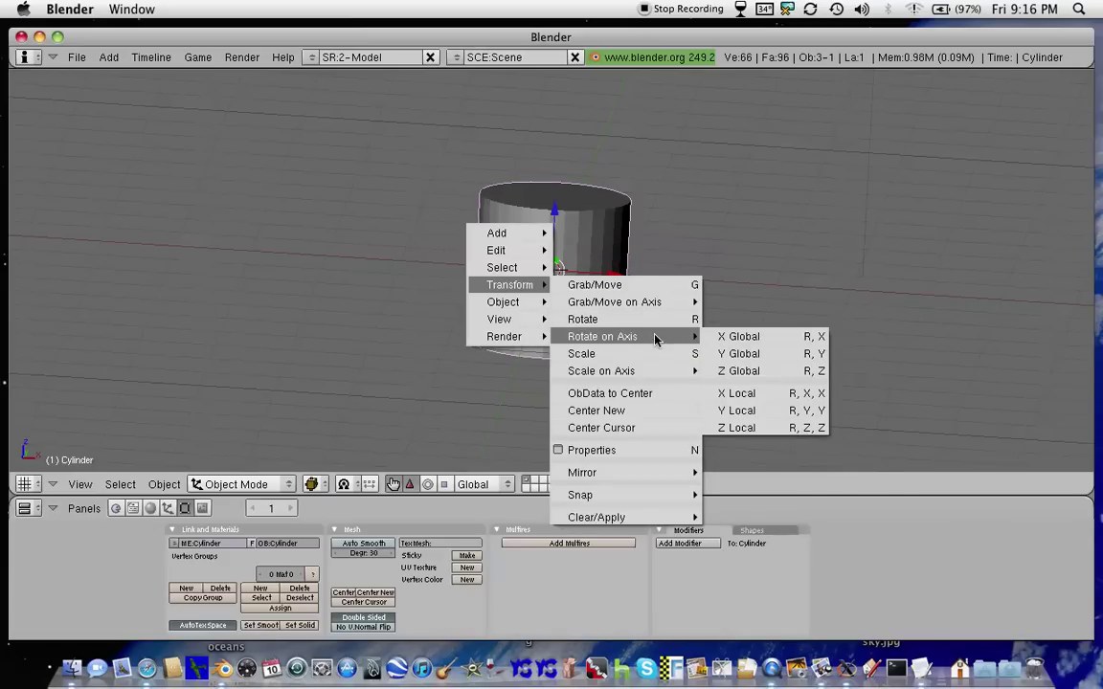
click(739, 371)
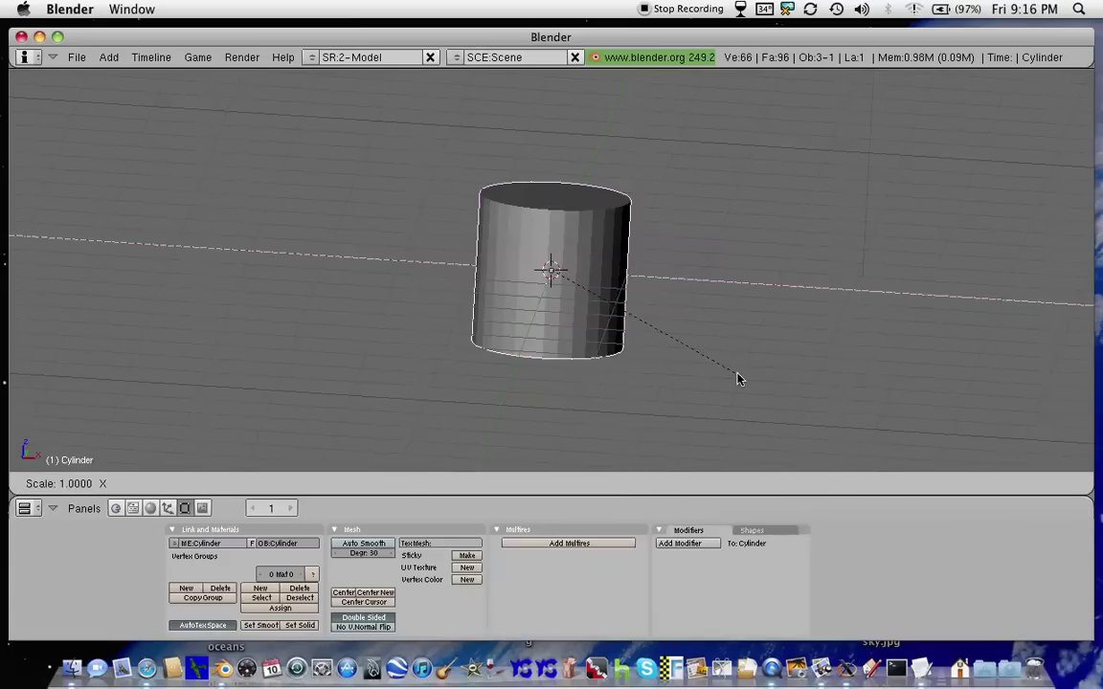
click(633, 232)
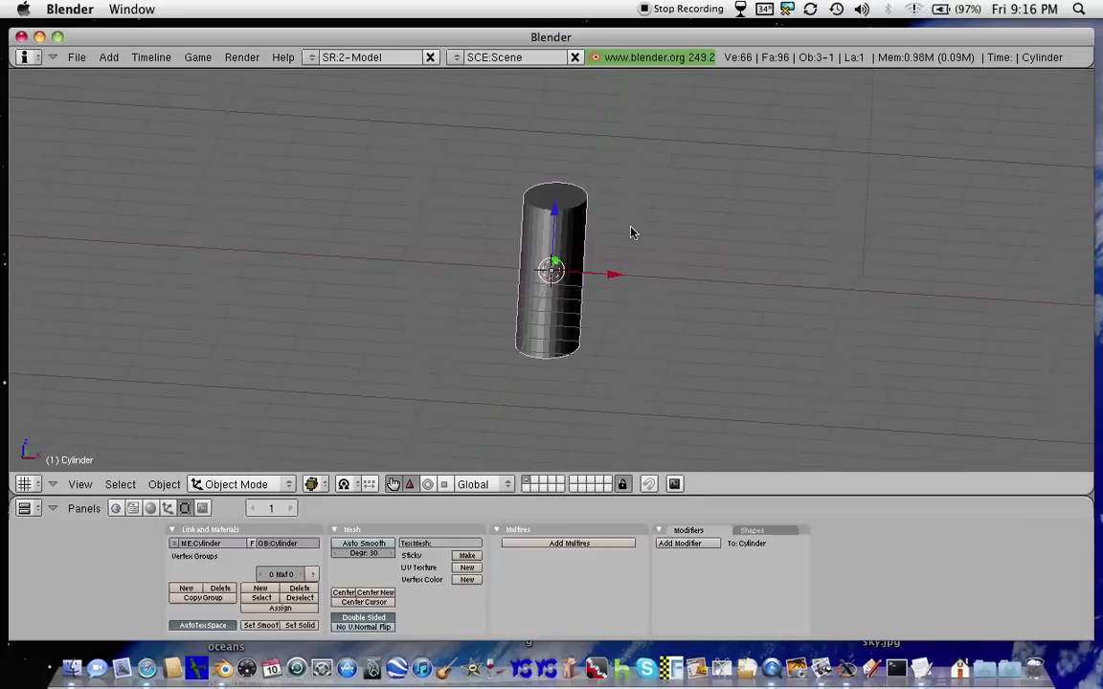
key(ctrl+z)
Rotate the cylinder around the global X axis to tip it onto its side
key(space)
mouse_move(723, 287)
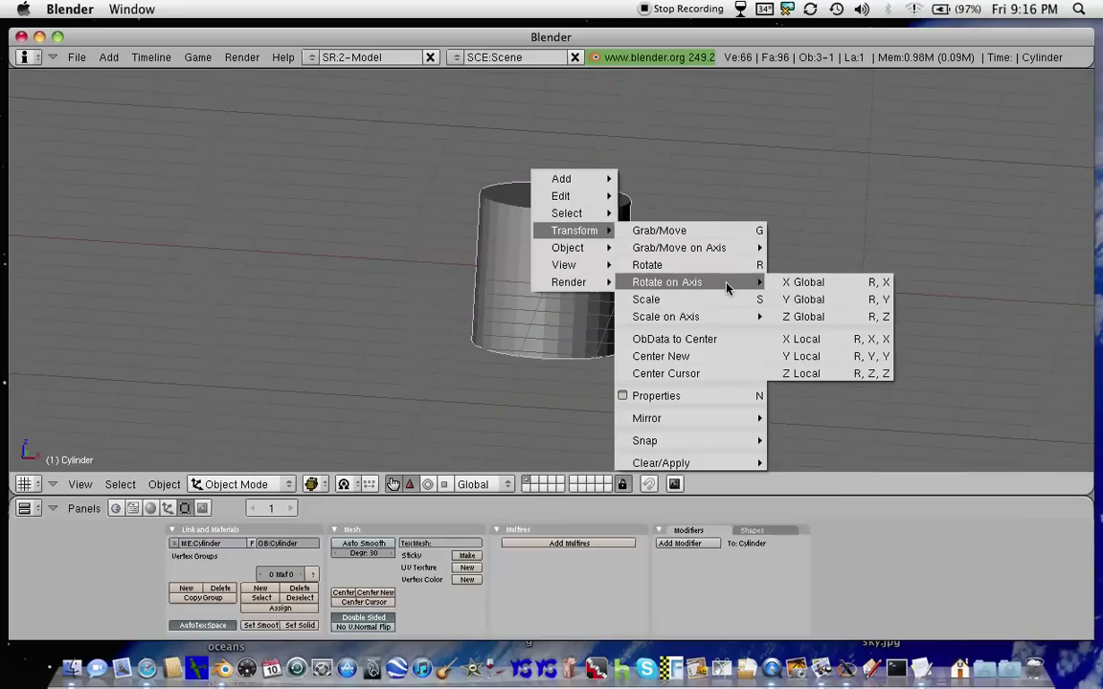
click(822, 281)
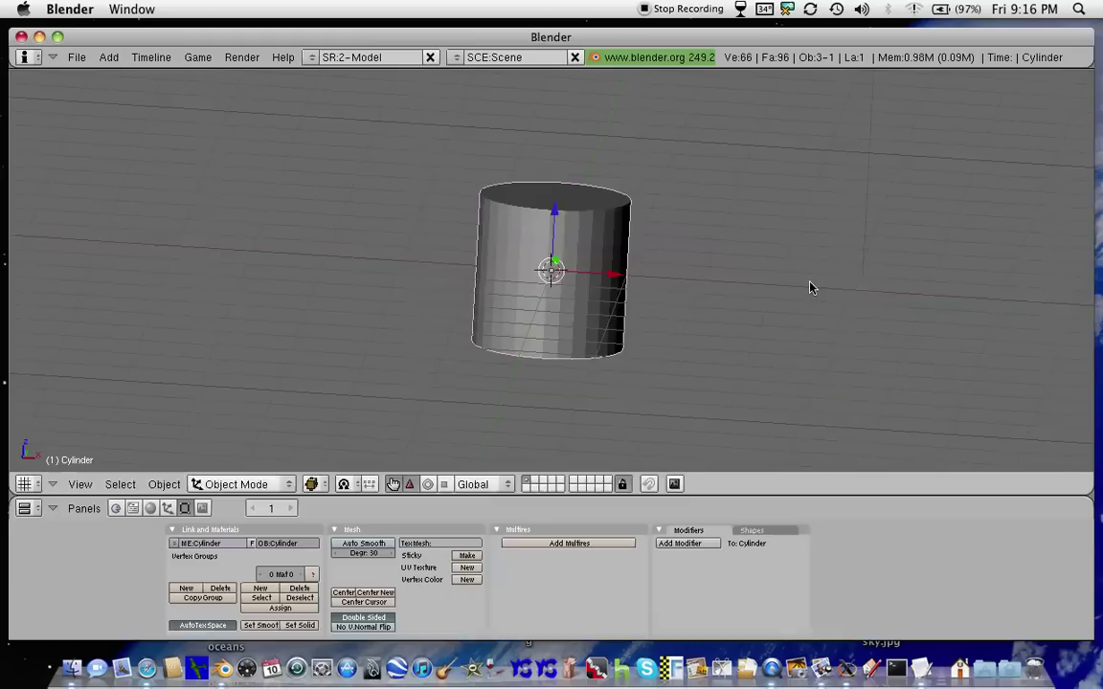
click(602, 145)
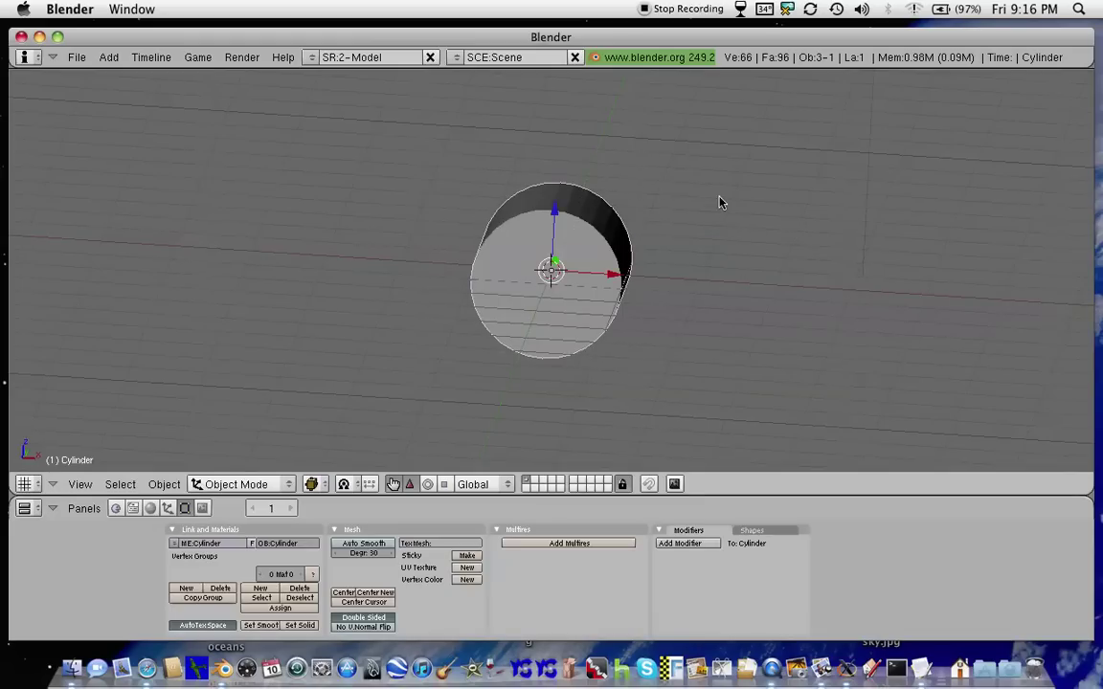
Nudge the tipped cylinder slightly off centre and view it from the side
key(g)
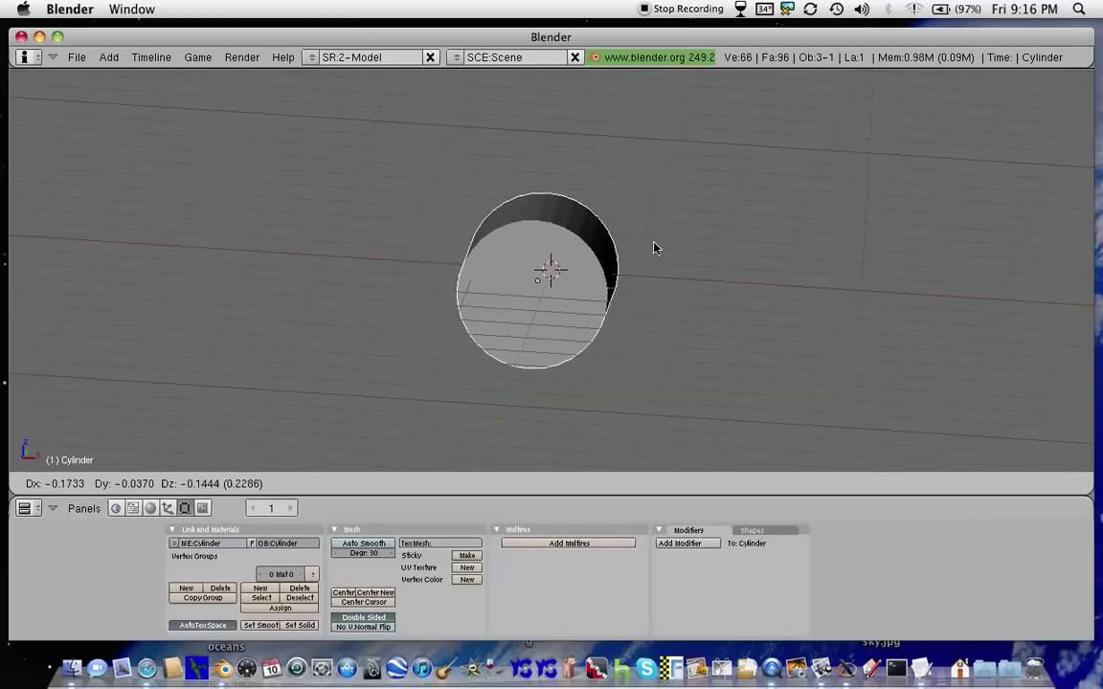
click(681, 242)
middle_drag(682, 241, 772, 239)
scroll(592, 221, down, 7)
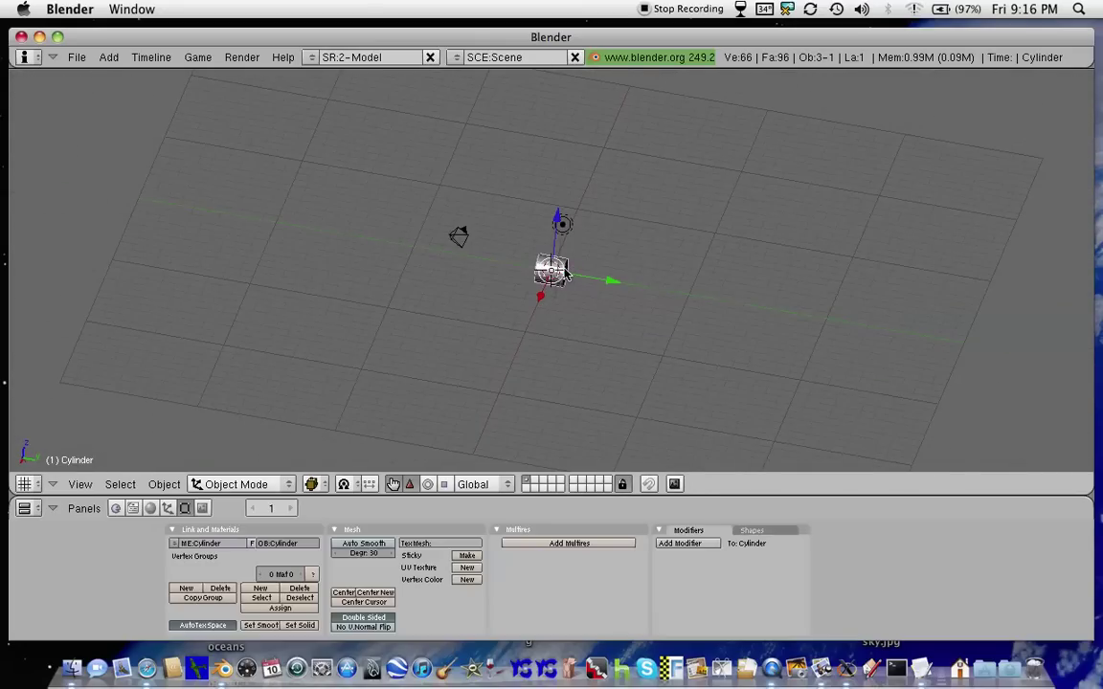
Stretch the cylinder by a factor of 30 along the global Y axis
key(space)
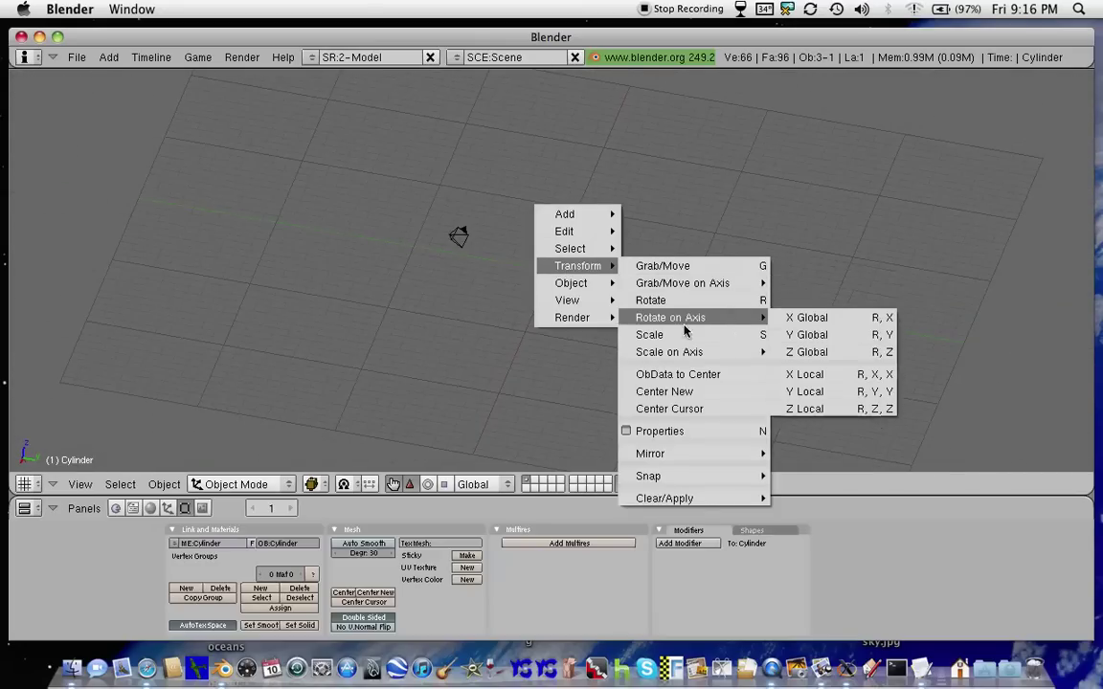
mouse_move(699, 356)
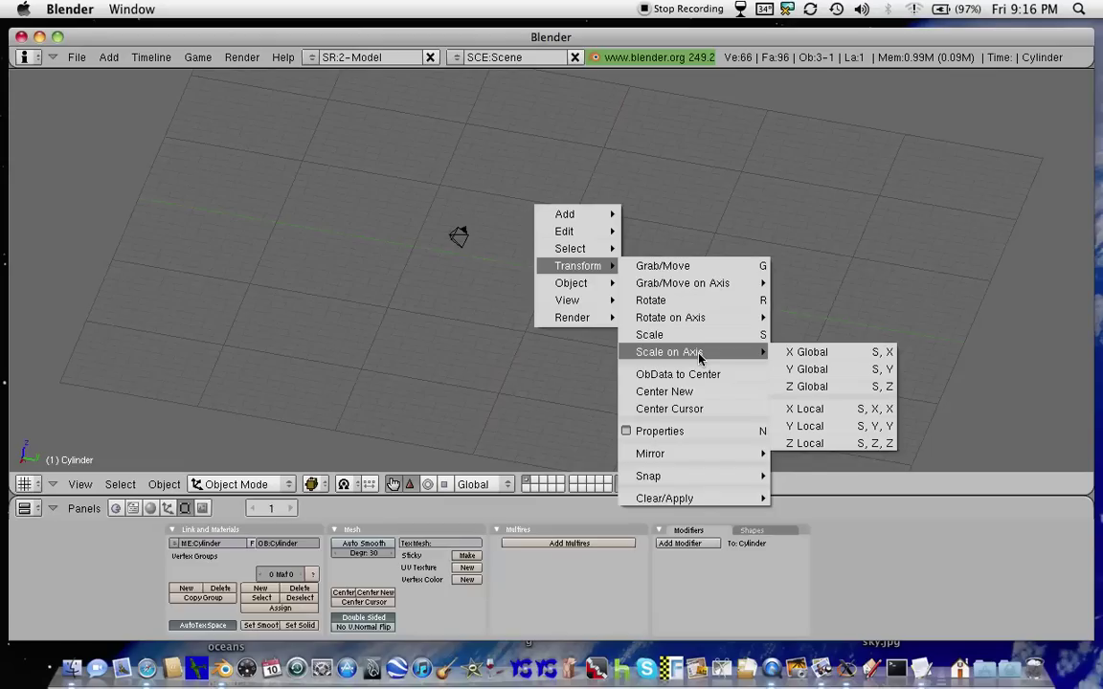
click(814, 369)
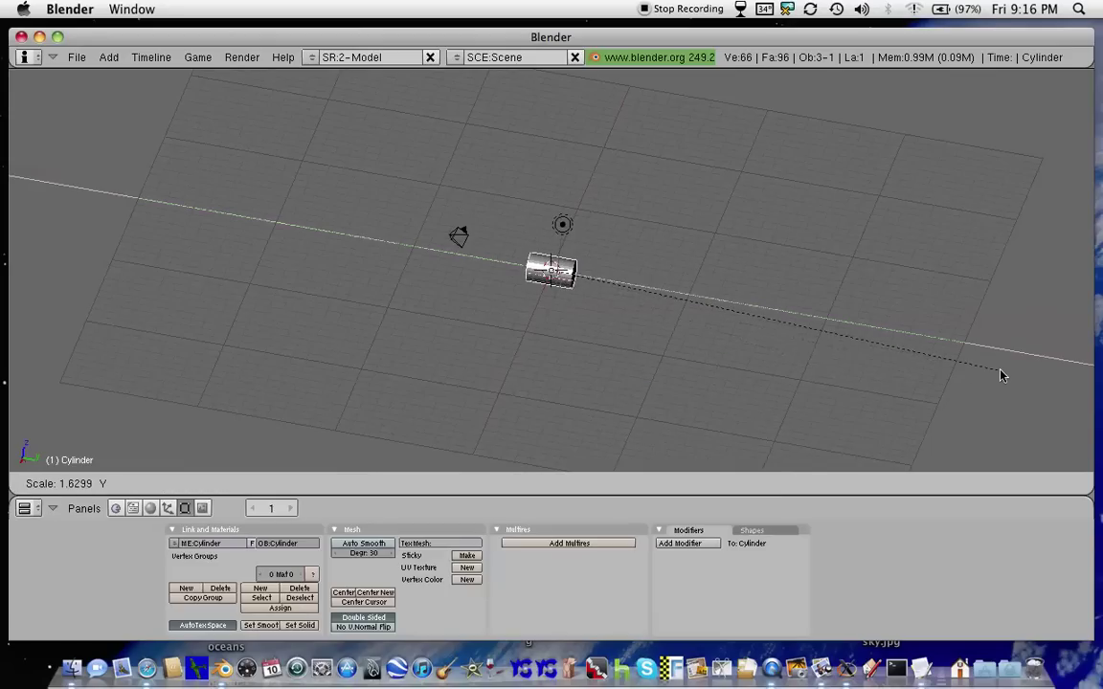
text(30)
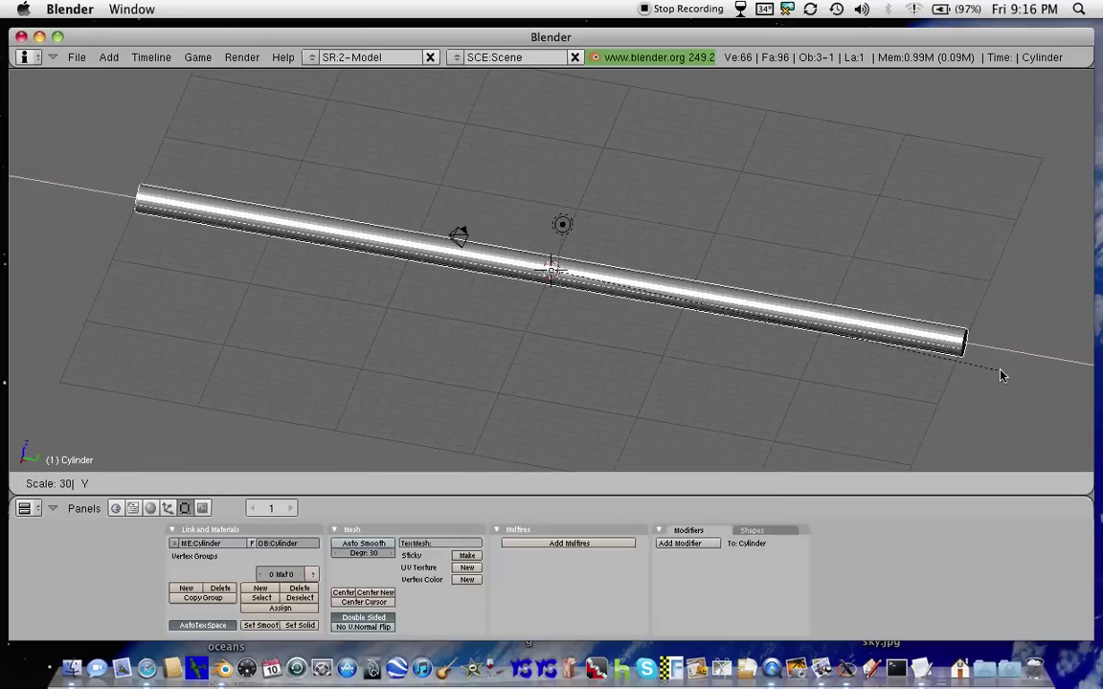
key(Return)
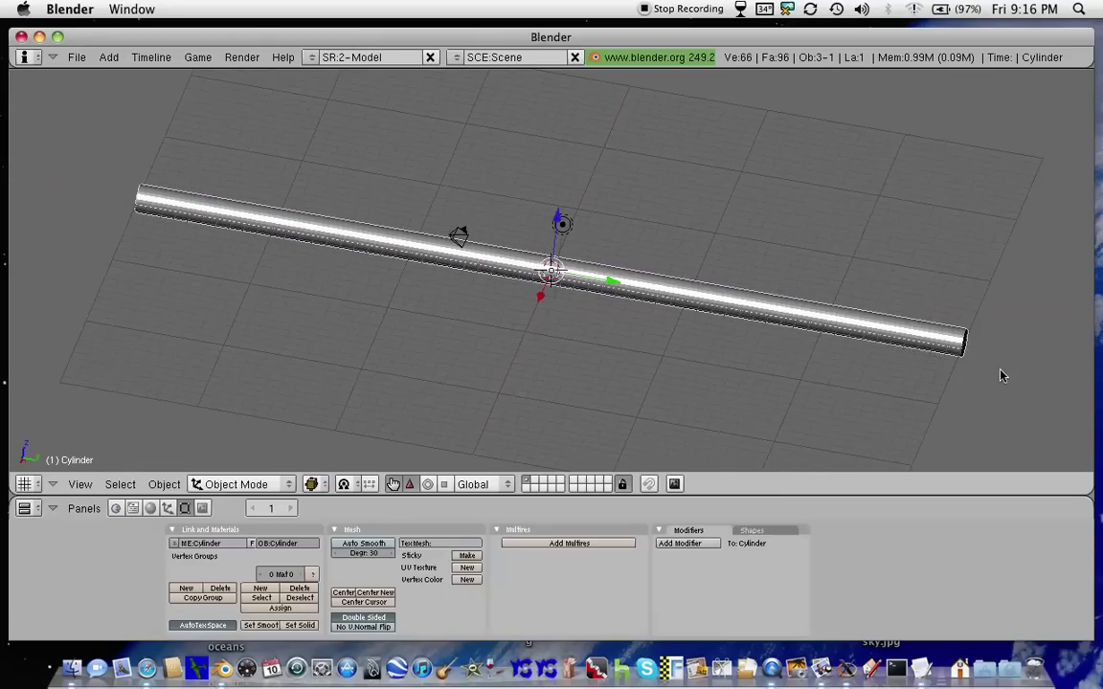
scroll(712, 317, down, 2)
scroll(807, 316, up, 2)
Shrink the stretched cylinder uniformly by about 0.065 into a thin rod
key(s)
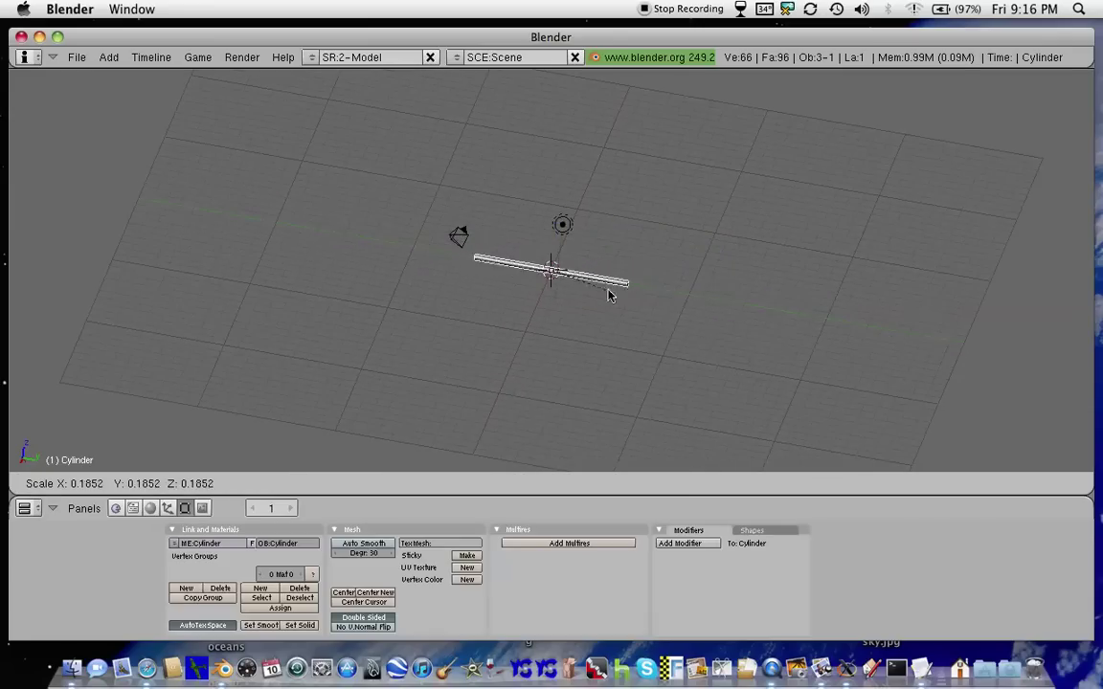
scroll(598, 293, up, 3)
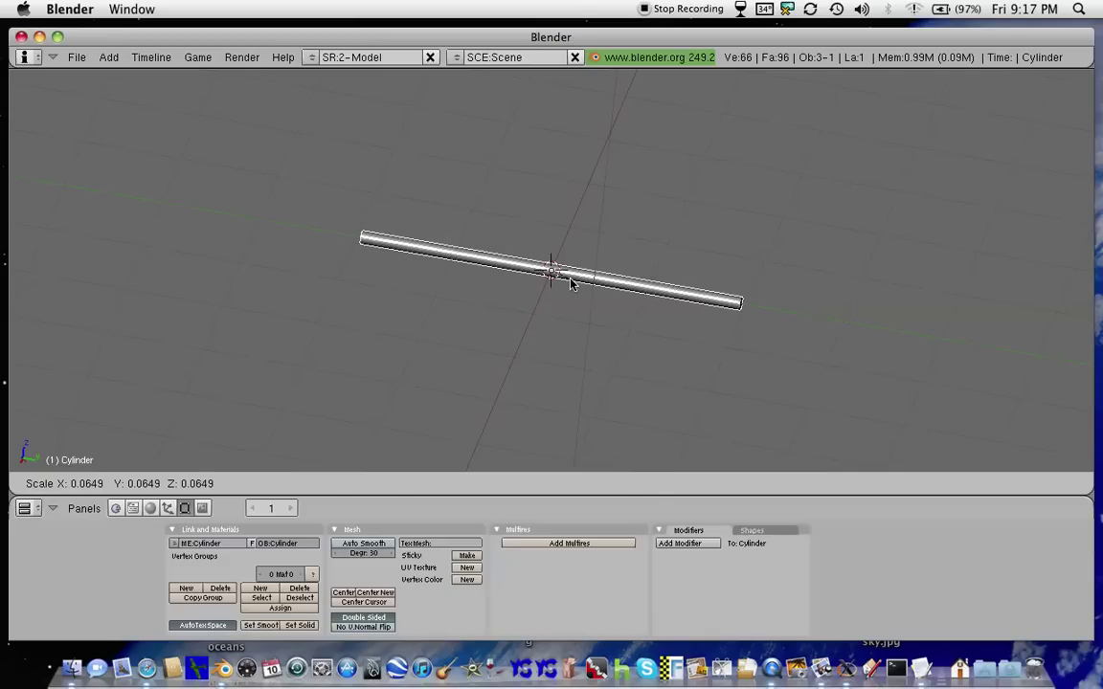
click(571, 283)
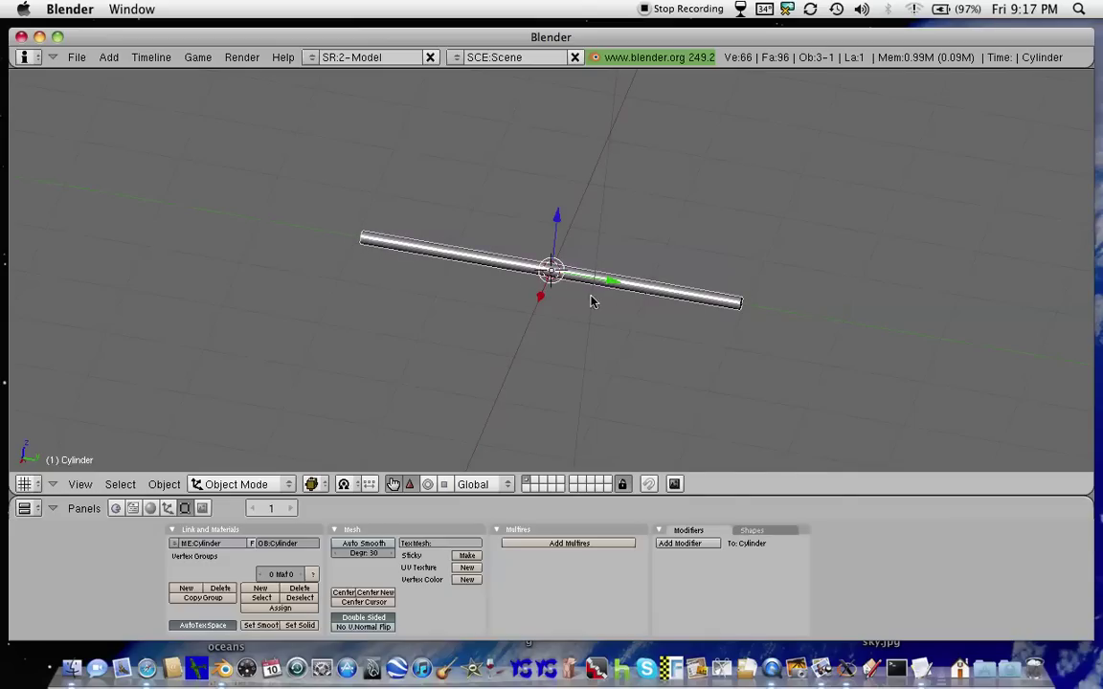
click(285, 484)
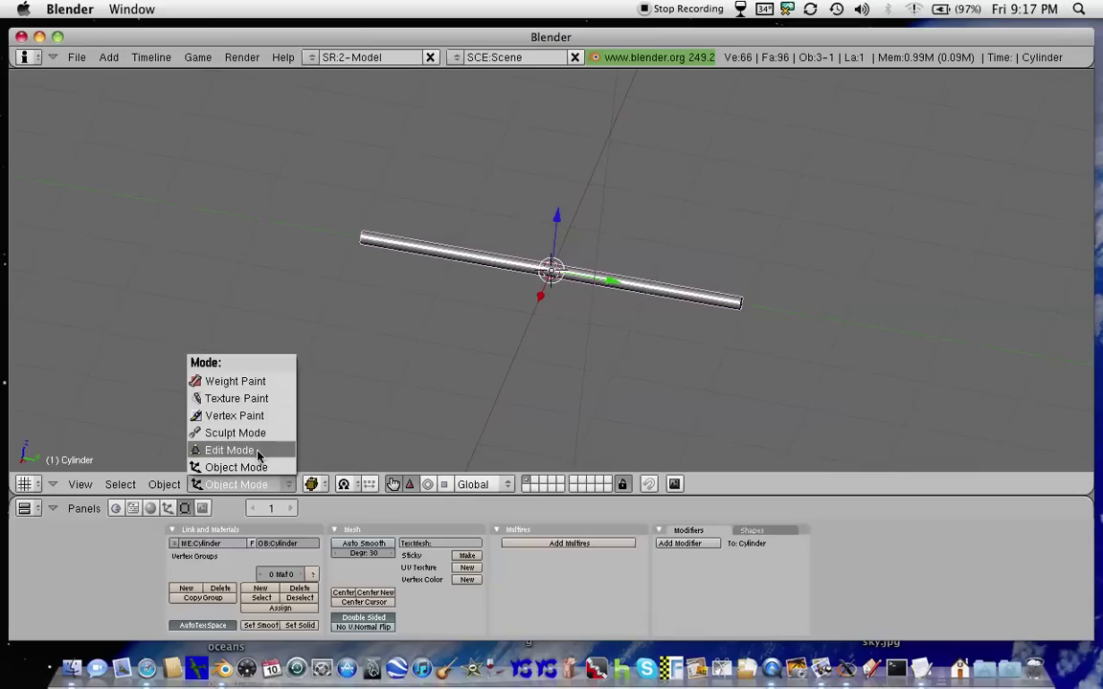
Enter Edit Mode and subdivide the rod twice, giving 1026 vertices and 1536 faces
click(246, 450)
scroll(539, 287, up, 2)
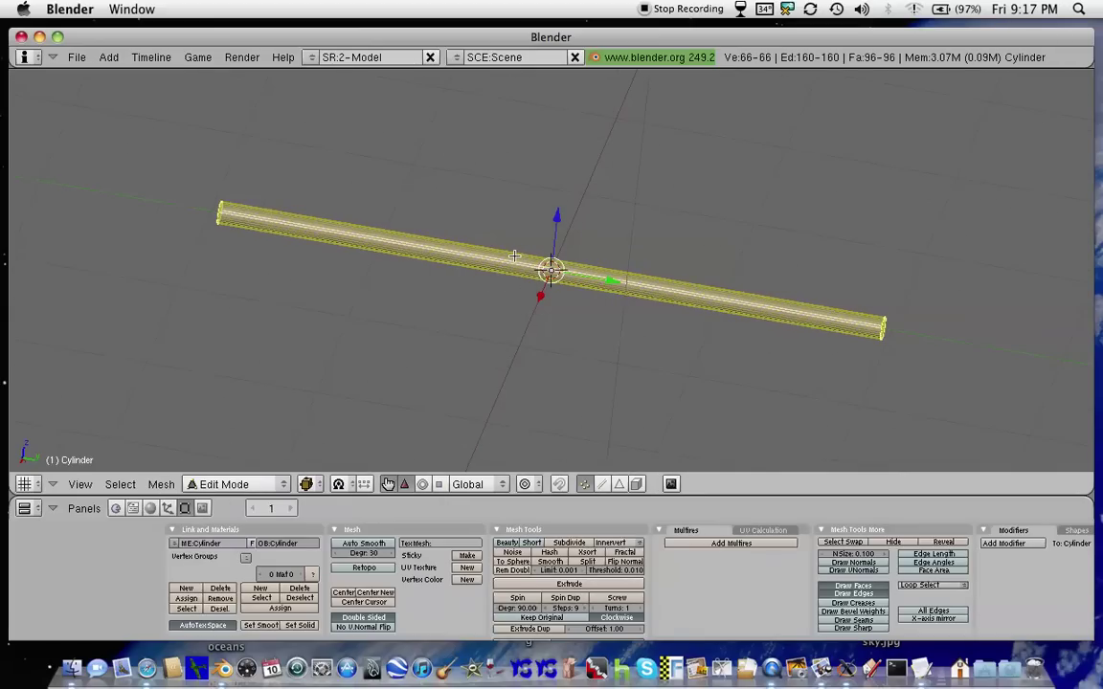
scroll(514, 257, up, 2)
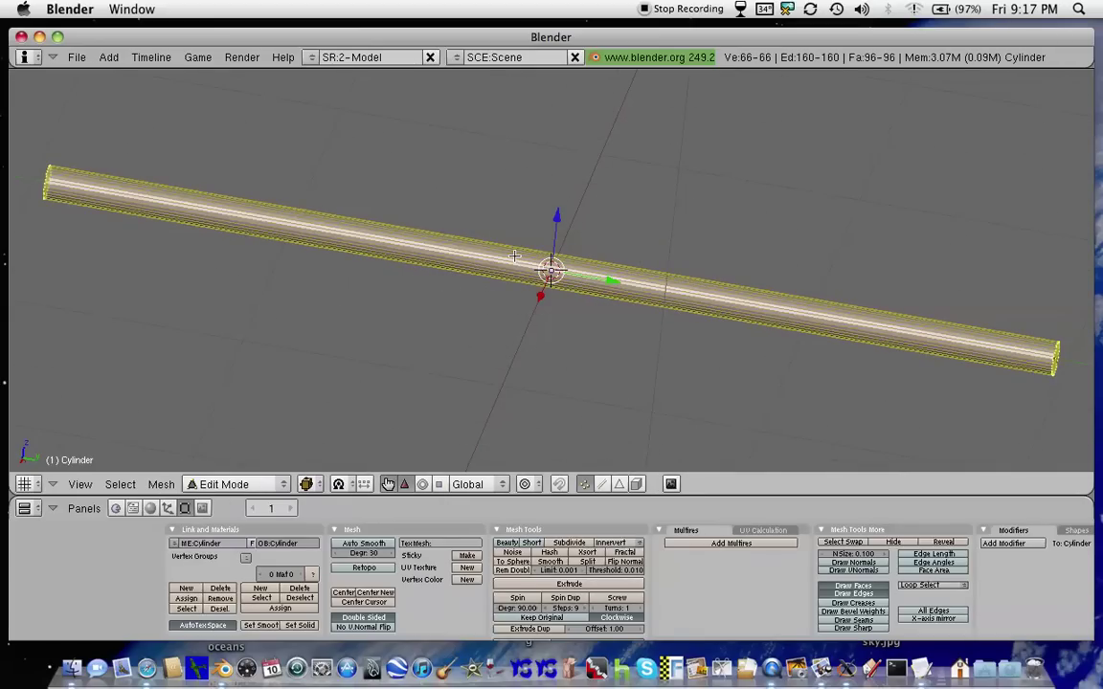
key(w)
click(514, 257)
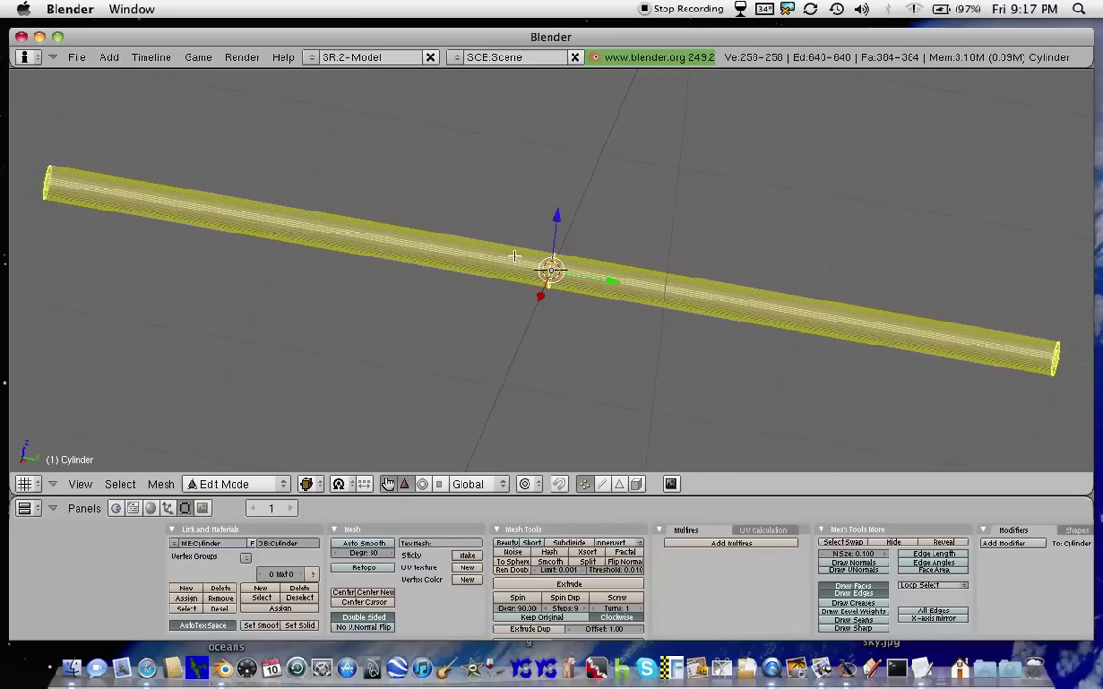
key(w)
click(514, 257)
Deselect all vertices and orbit the view to tilt the rod further
scroll(549, 268, down, 2)
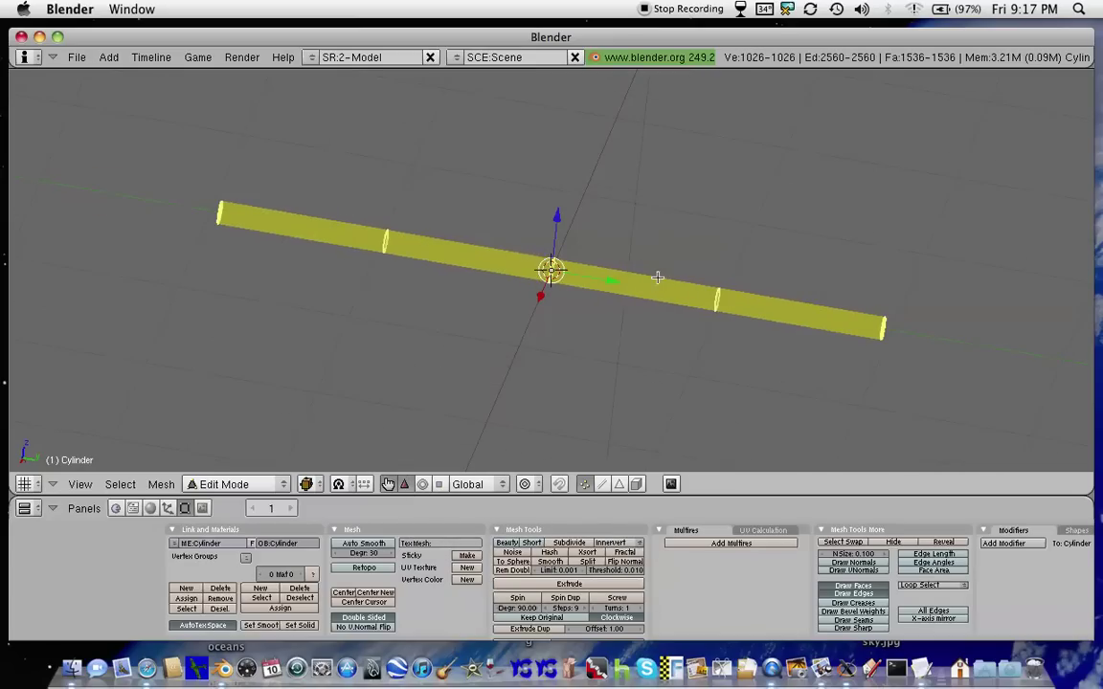
key(a)
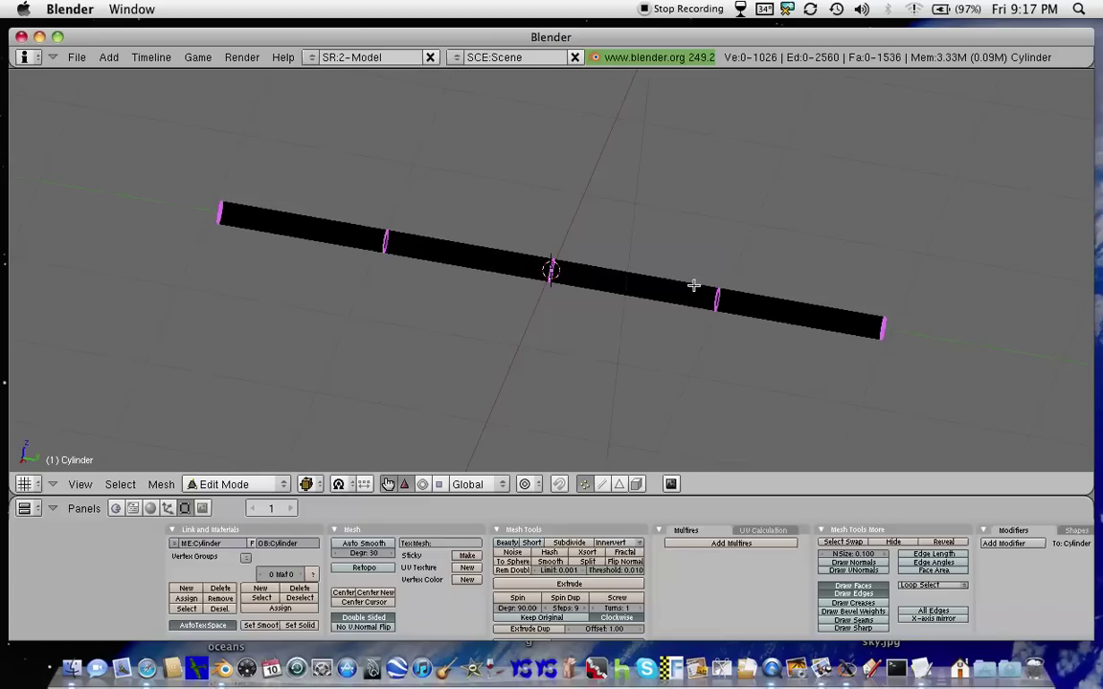
key(a)
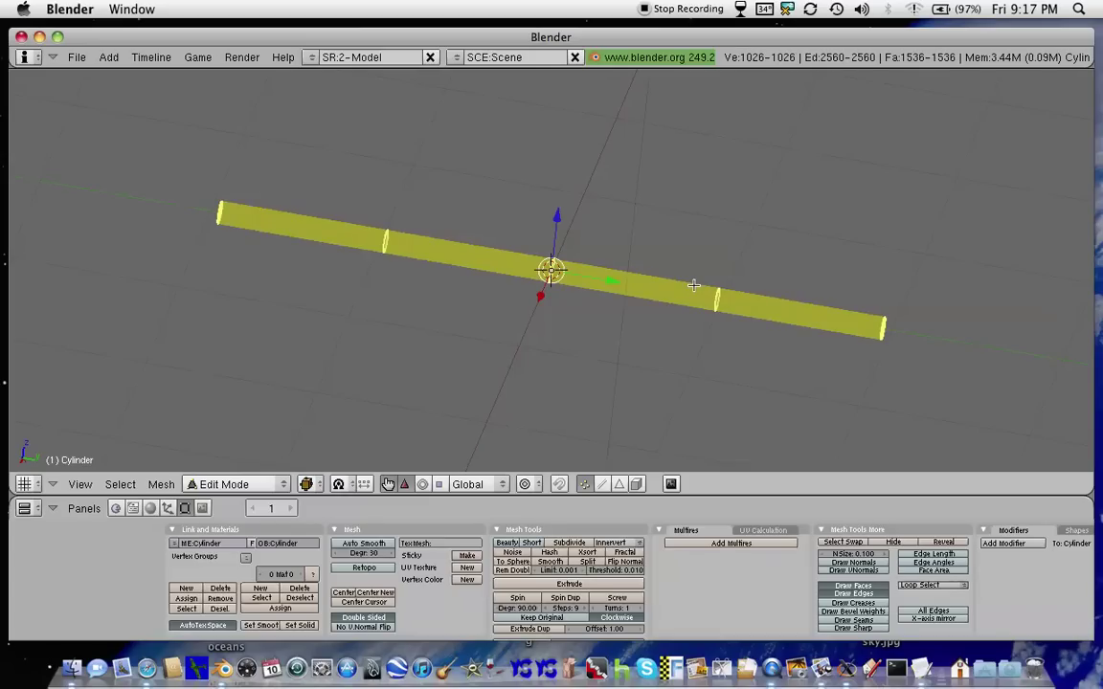
key(a)
middle_drag(693, 286, 347, 286)
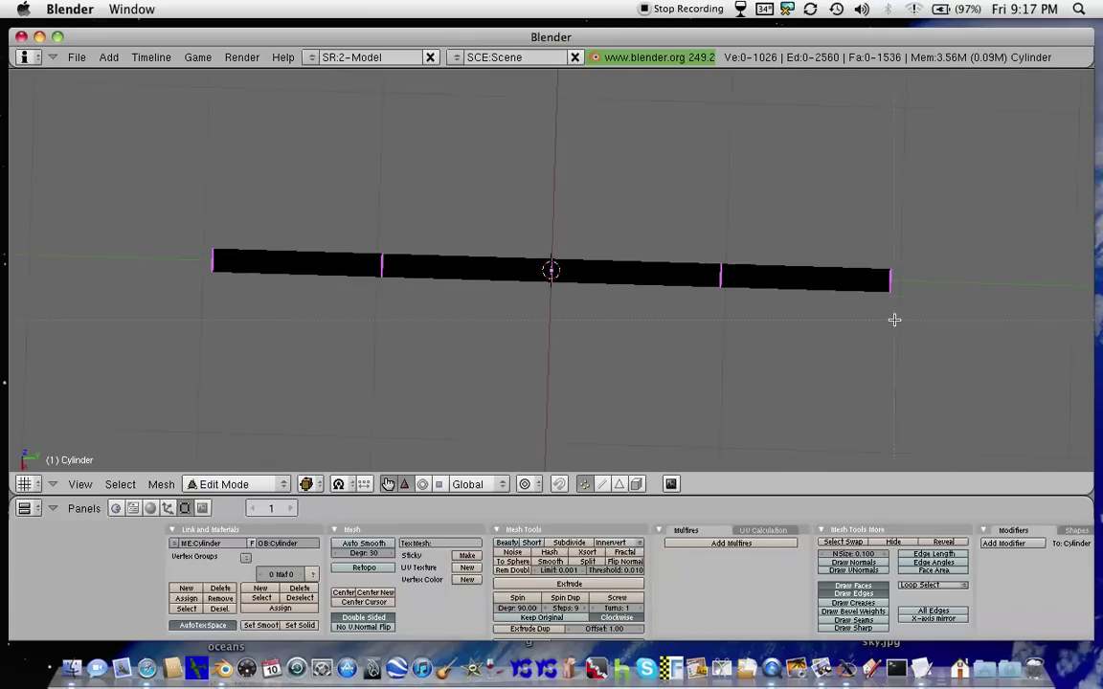
Scale the rod's right end ring down to about 0.04 to form a pointed nose
right_click(874, 250)
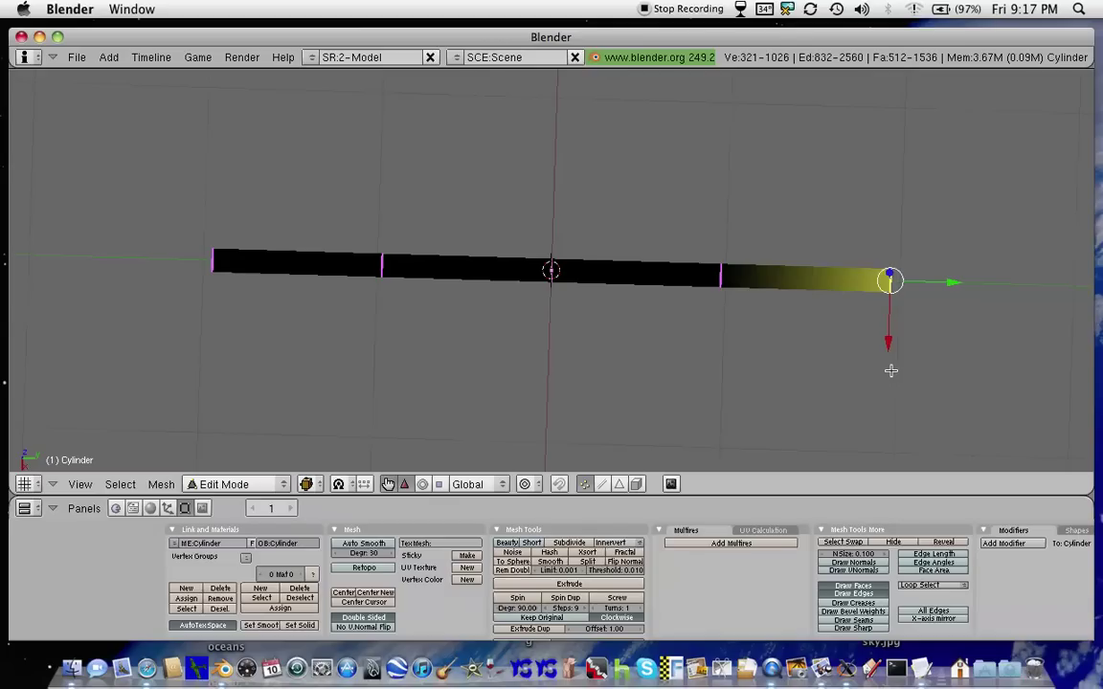
key(s)
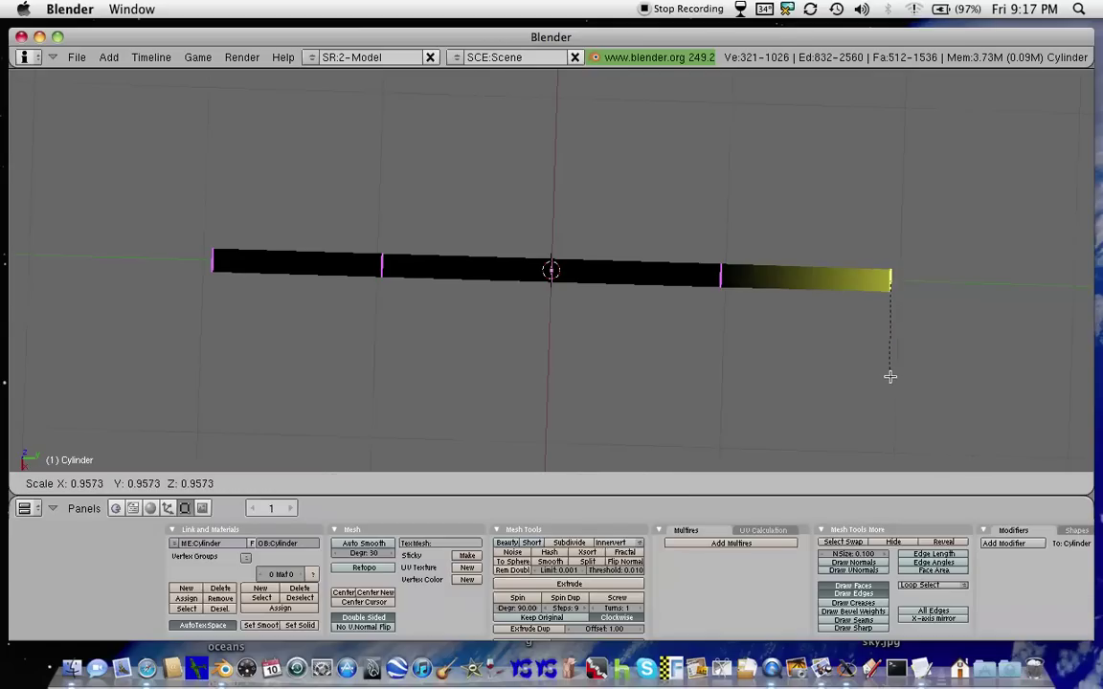
click(890, 284)
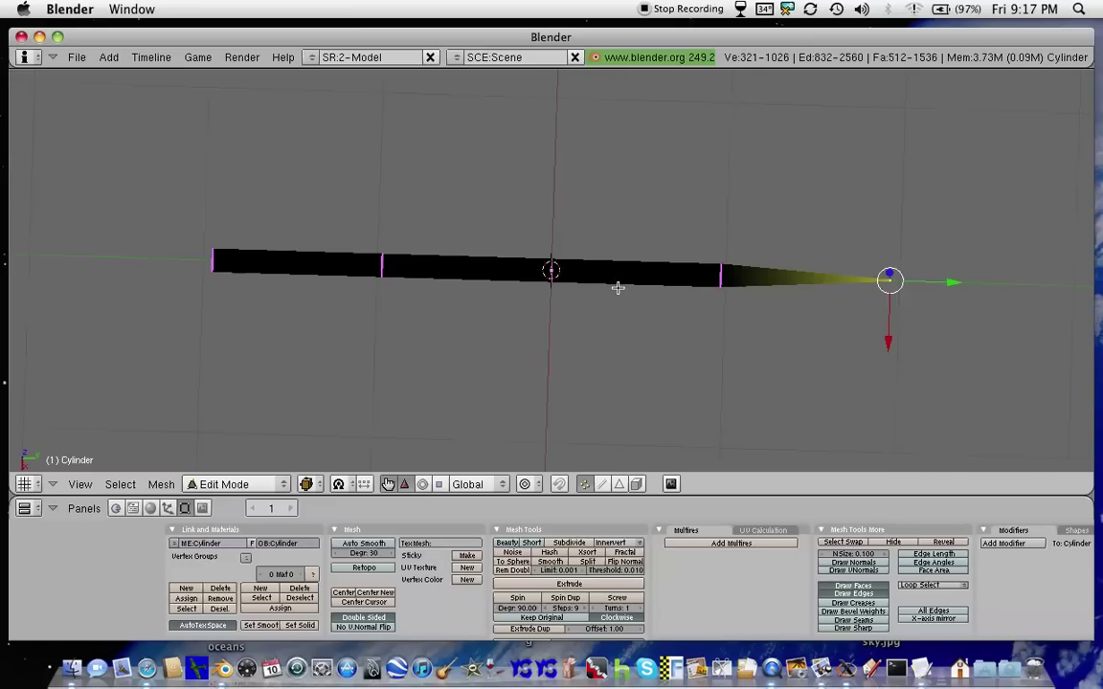
scroll(617, 287, up, 1)
scroll(617, 287, down, 2)
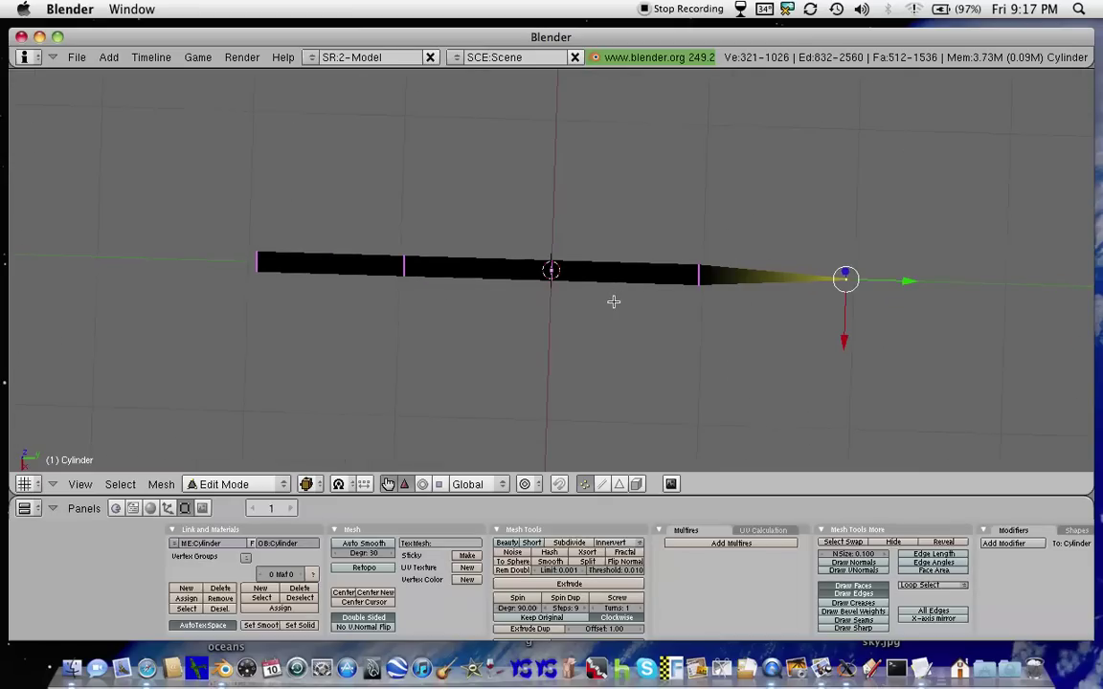
Deselect all and orbit and zoom around the rod to inspect the pointed tip
key(a)
scroll(594, 335, up, 4)
scroll(485, 392, down, 4)
middle_drag(485, 392, 448, 312)
scroll(641, 401, up, 2)
scroll(625, 392, down, 2)
scroll(561, 365, up, 4)
scroll(536, 341, down, 2)
scroll(448, 312, up, 5)
scroll(448, 312, down, 6)
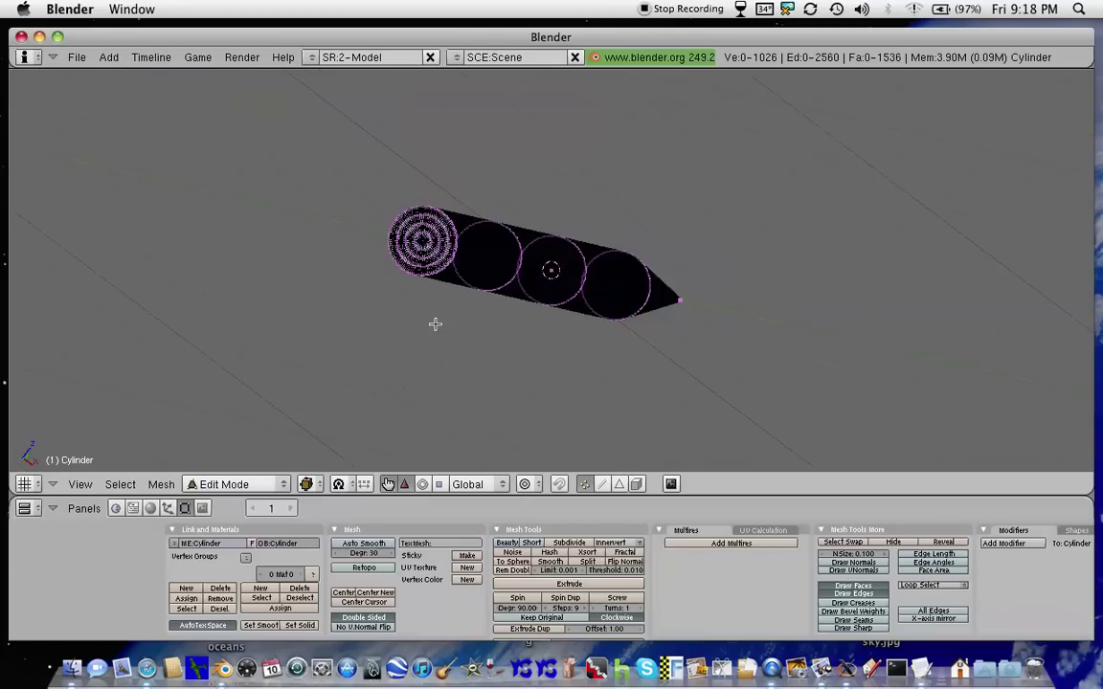
middle_drag(435, 323, 452, 330)
scroll(515, 261, up, 4)
middle_drag(515, 262, 480, 292)
middle_drag(713, 338, 415, 293)
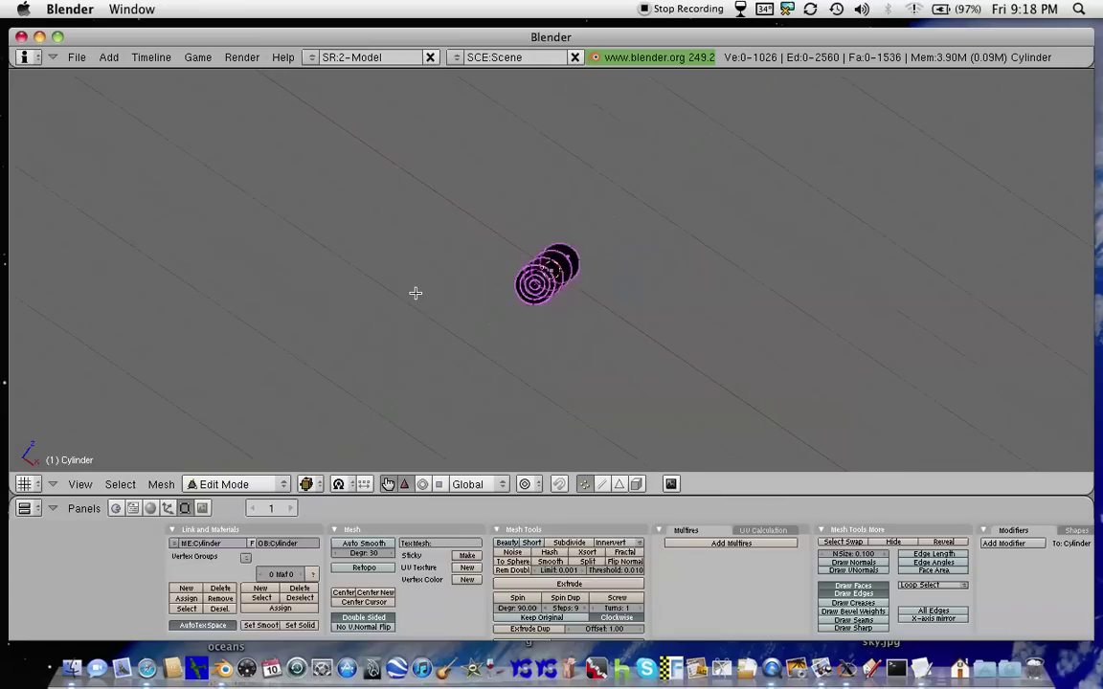
middle_drag(963, 302, 950, 395)
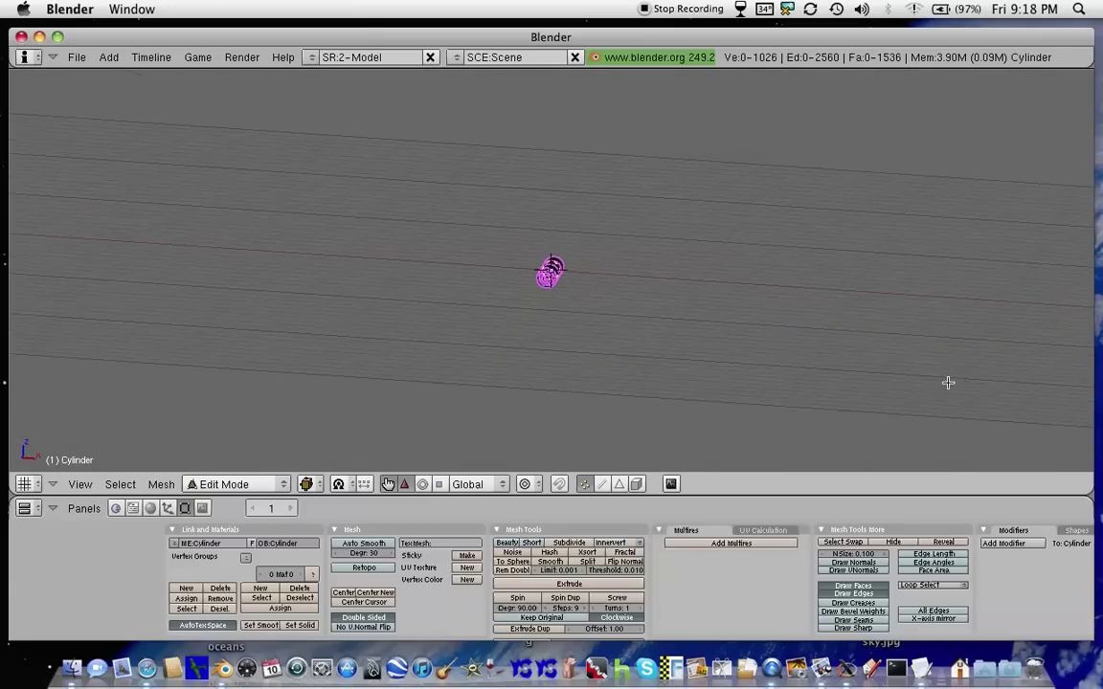
scroll(553, 301, up, 10)
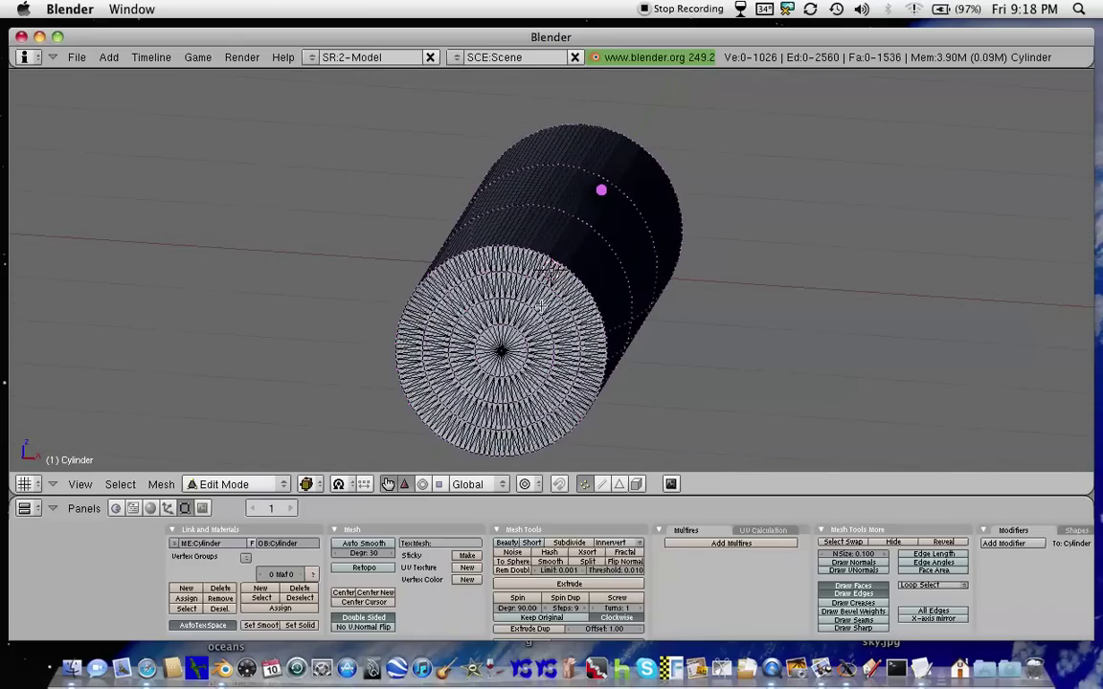
Face the tail cap and select the vertices at its top and right rim edges
key(KP_6)
key(KP_6)
key(KP_6)
key(KP_4)
key(KP_4)
key(KP_4)
key(KP_8)
key(KP_2)
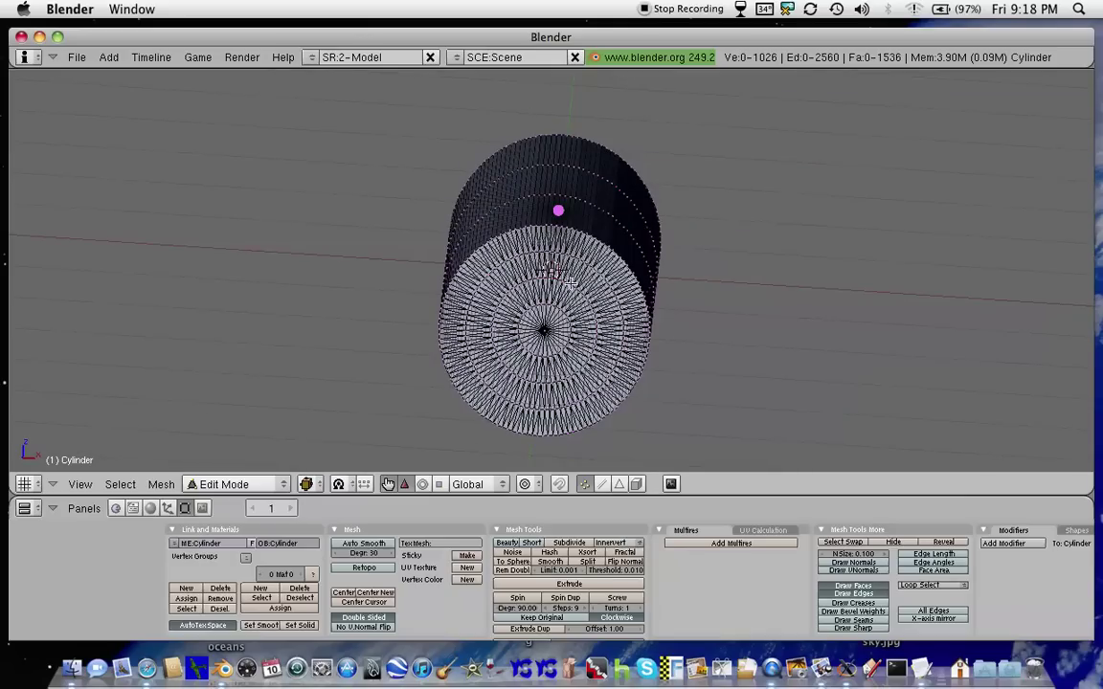
right_click(549, 224)
key(KP_2)
key(KP_2)
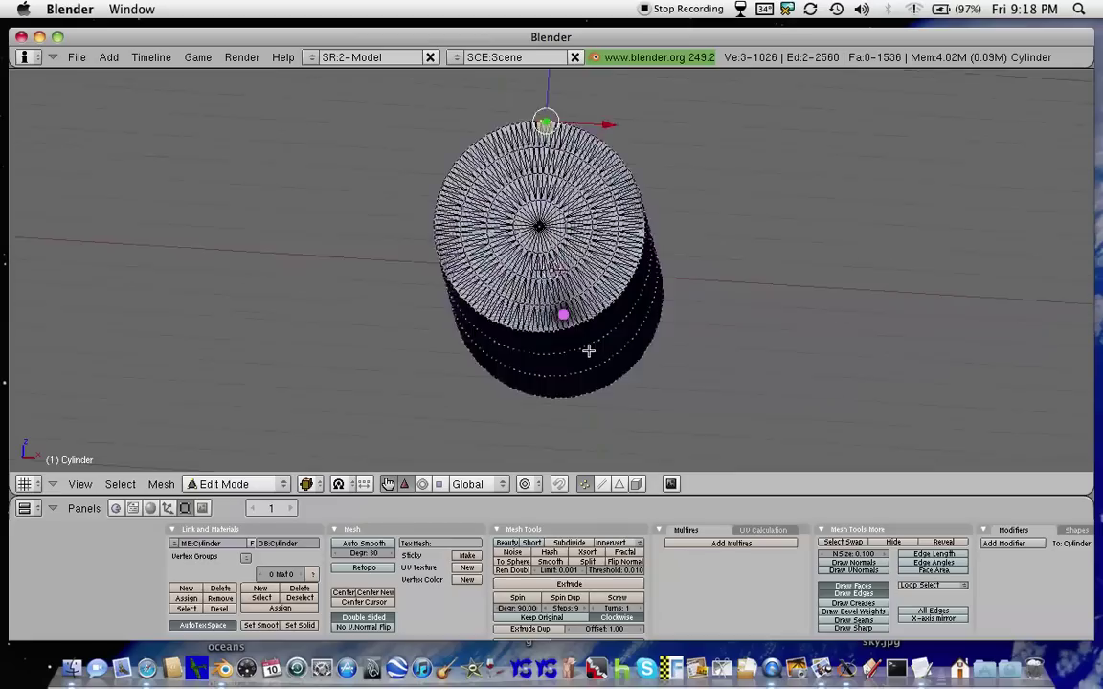
key(KP_8)
key(KP_4)
key(KP_4)
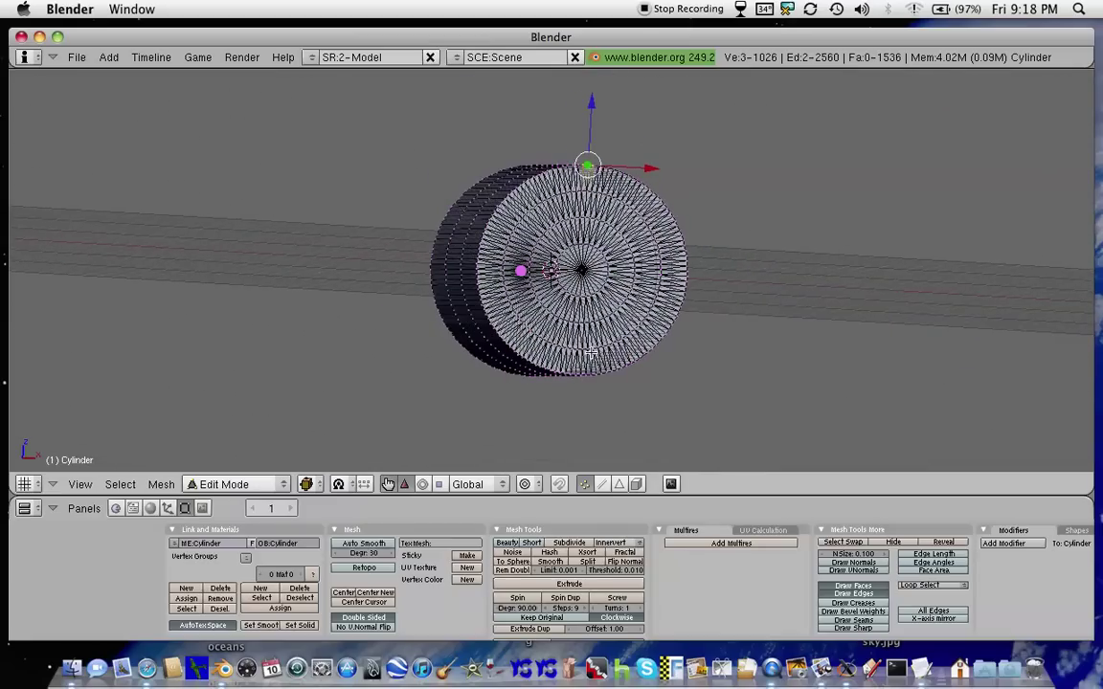
shift+right_click(675, 280)
Add the tail cap's left and bottom rim vertices to the selection
key(KP_6)
key(KP_6)
key(KP_6)
key(KP_6)
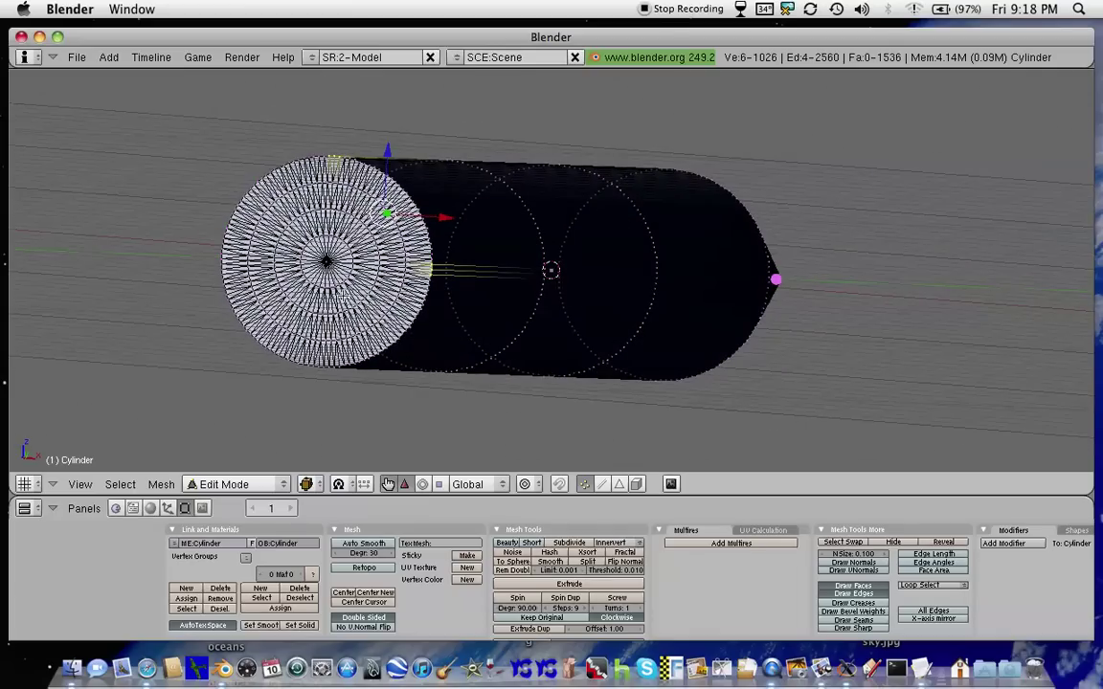
key(g)
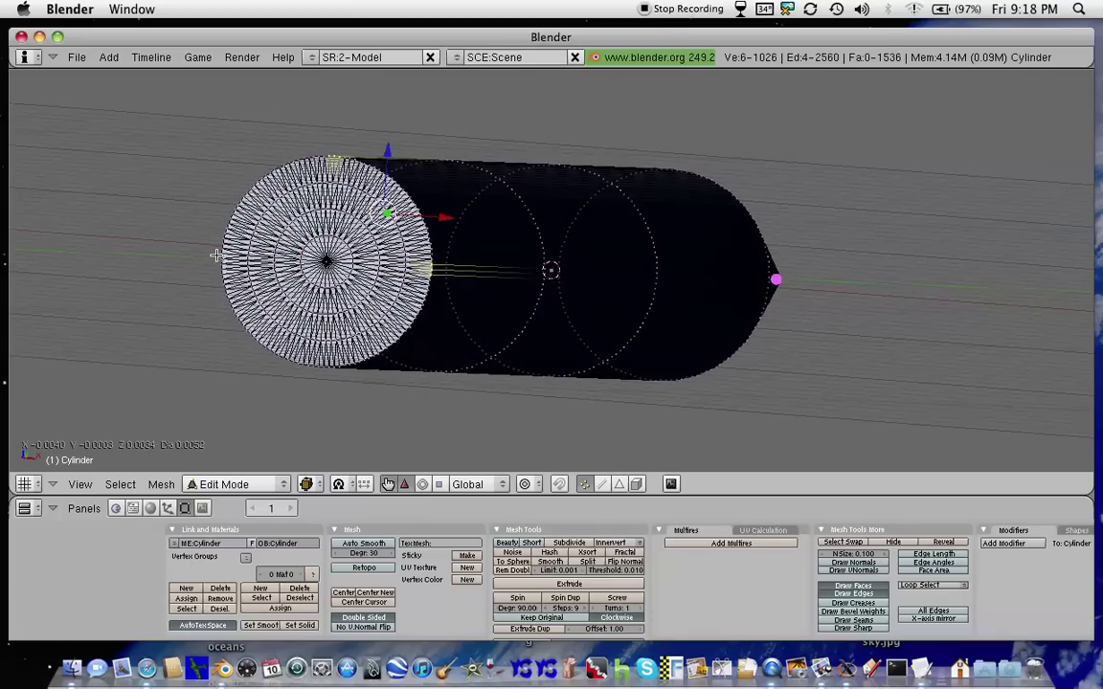
right_click(210, 251)
shift+right_click(222, 256)
key(KP_6)
key(KP_6)
key(KP_6)
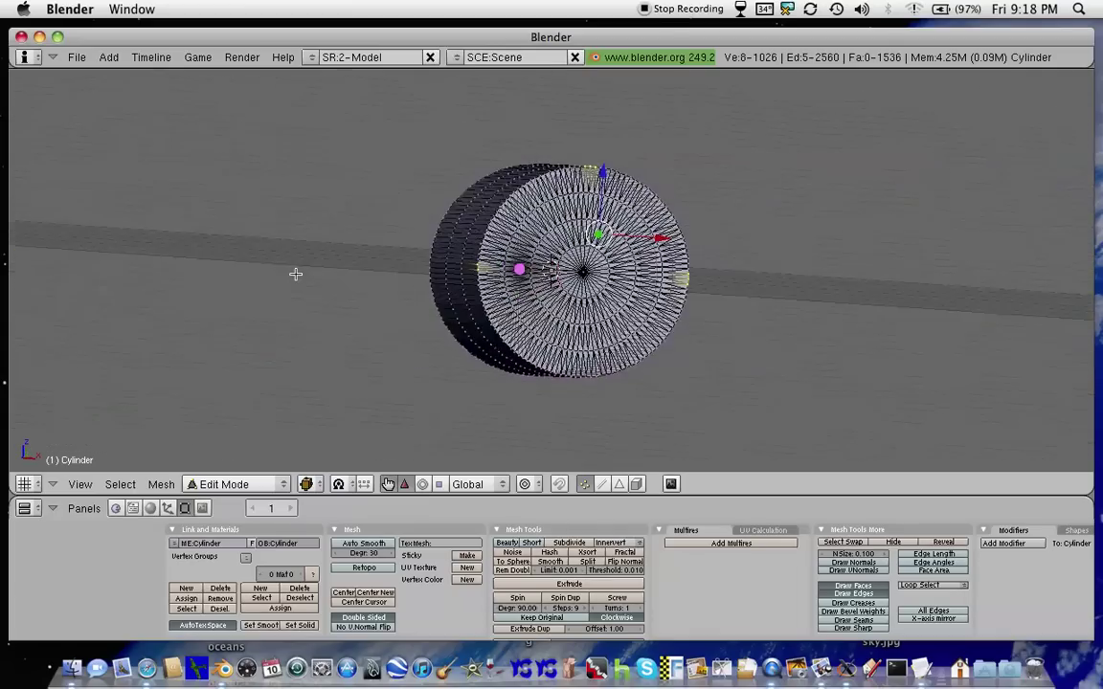
key(KP_8)
key(KP_8)
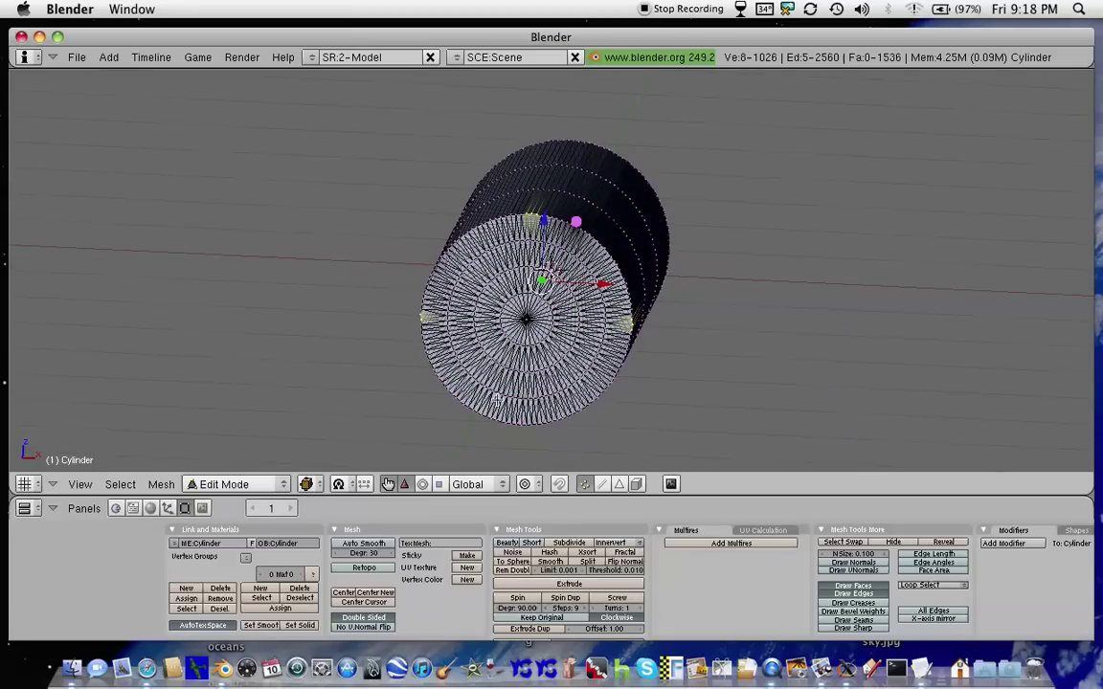
key(g)
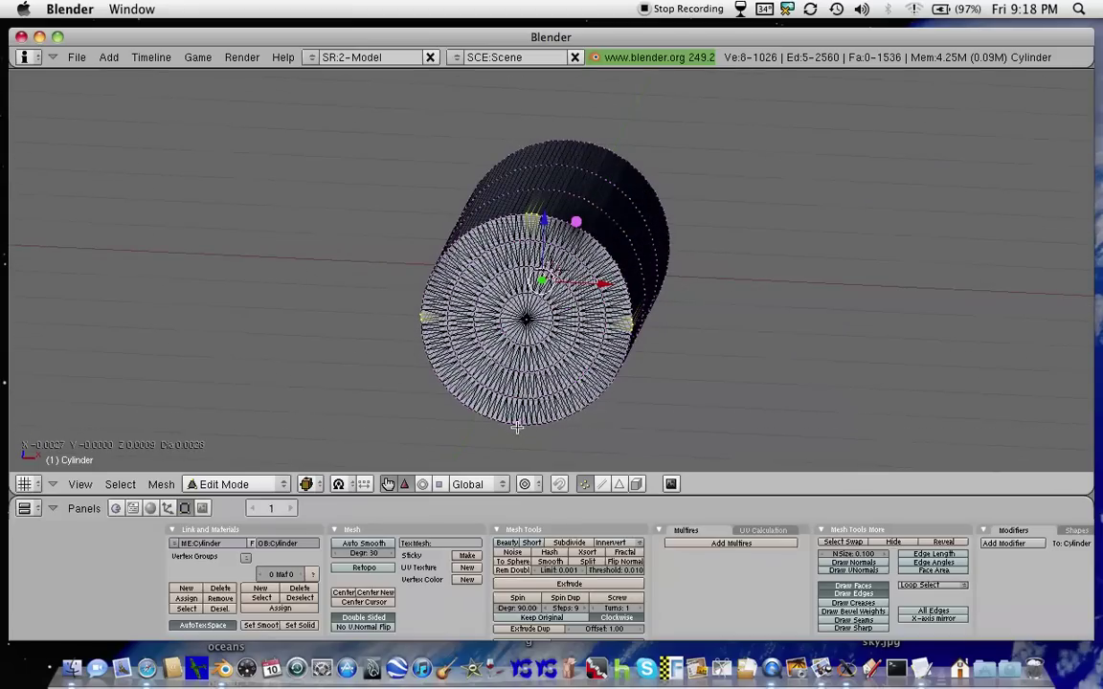
right_click(513, 422)
shift+right_click(515, 419)
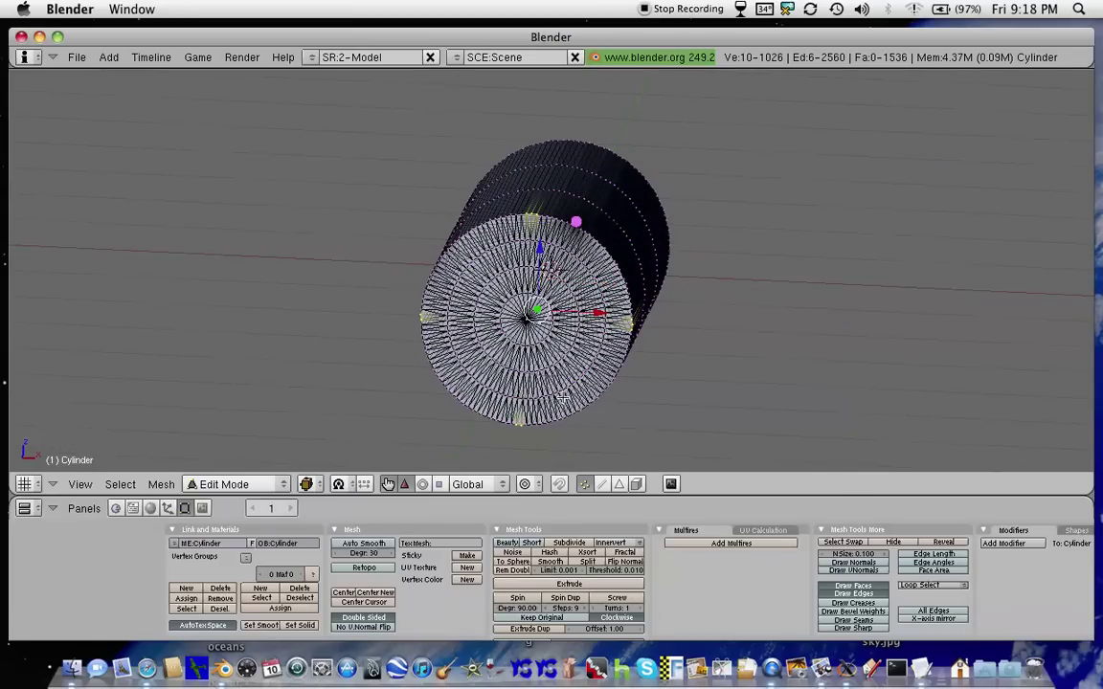
middle_drag(562, 395, 496, 384)
scroll(617, 375, down, 3)
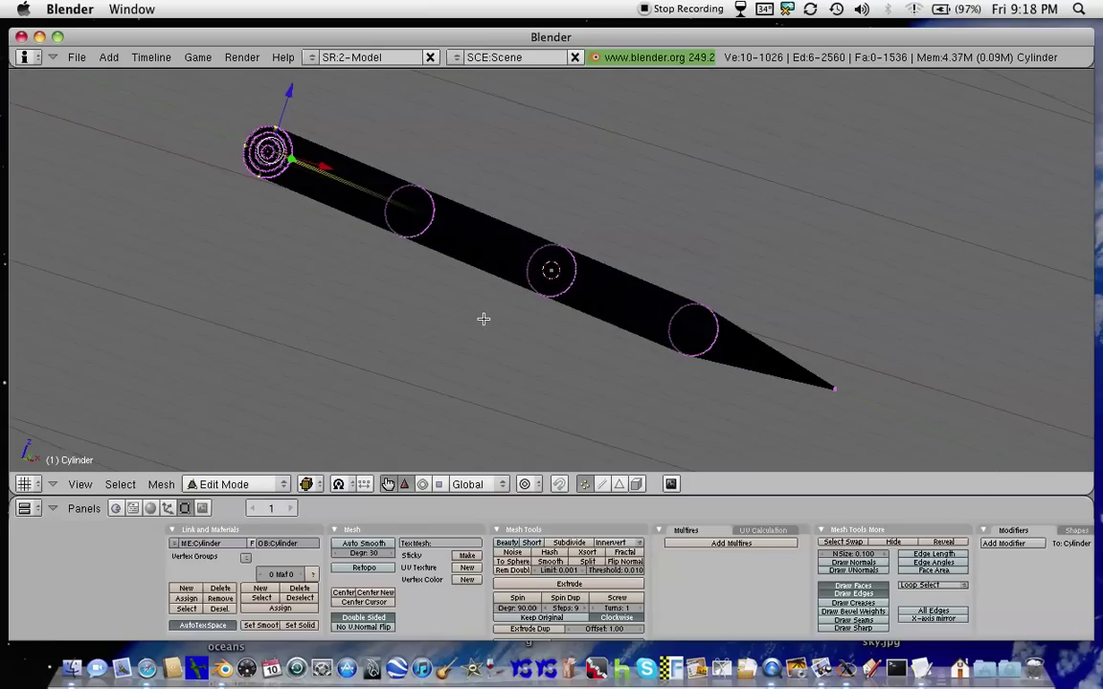
Scale the selected tail-rim vertices outward from the rocket body
key(s)
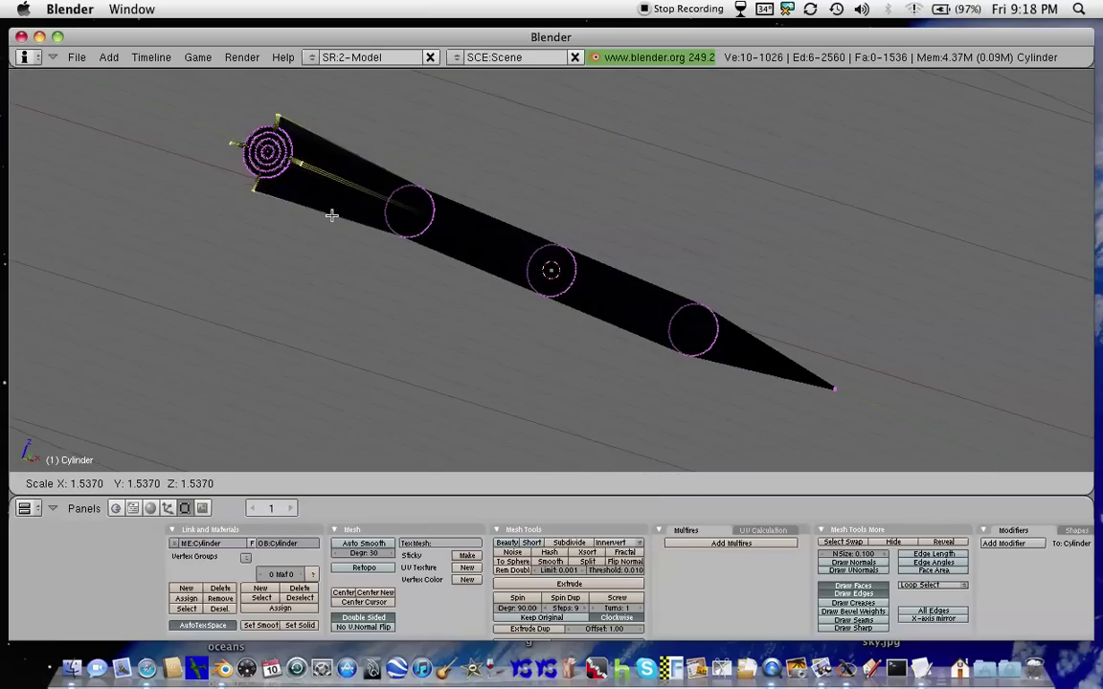
scroll(437, 251, down, 2)
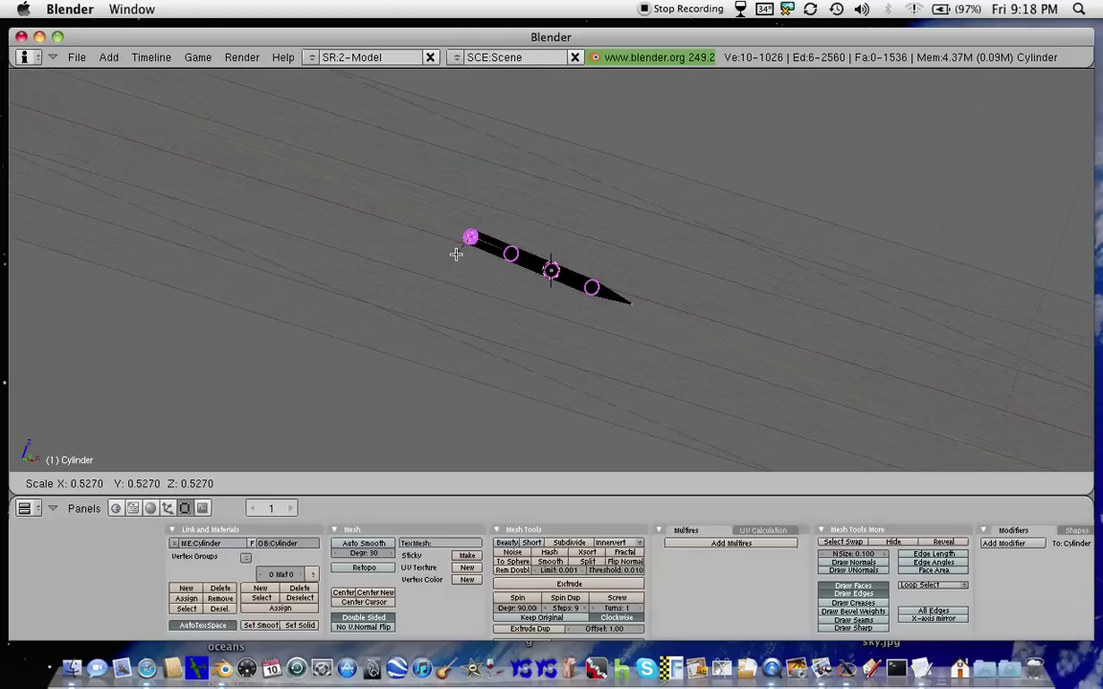
click(664, 302)
middle_drag(662, 296, 627, 322)
scroll(390, 339, up, 6)
scroll(483, 288, down, 5)
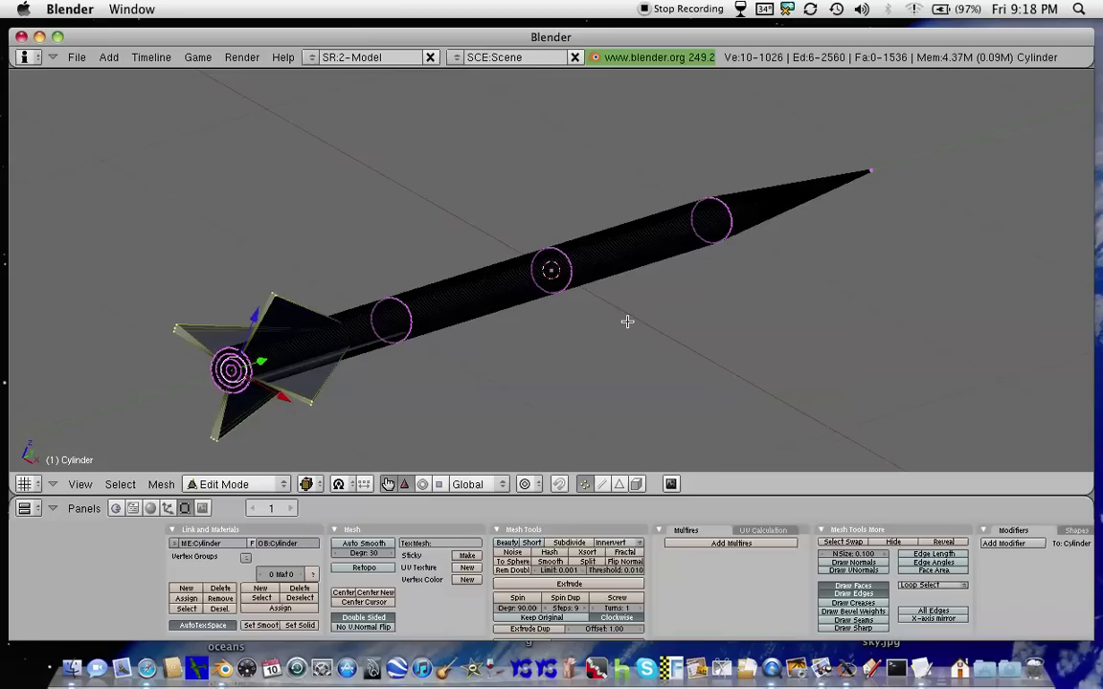
Enlarge the tail pieces into four large triangular fins at the rocket's base
key(h)
key(s)
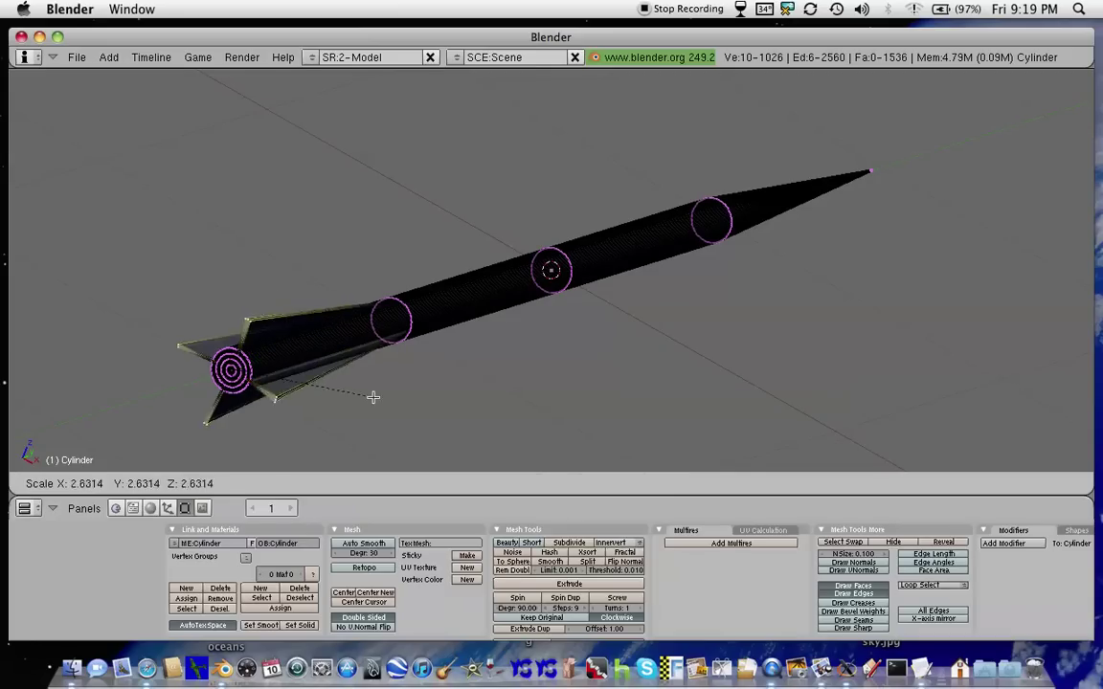
scroll(509, 419, down, 3)
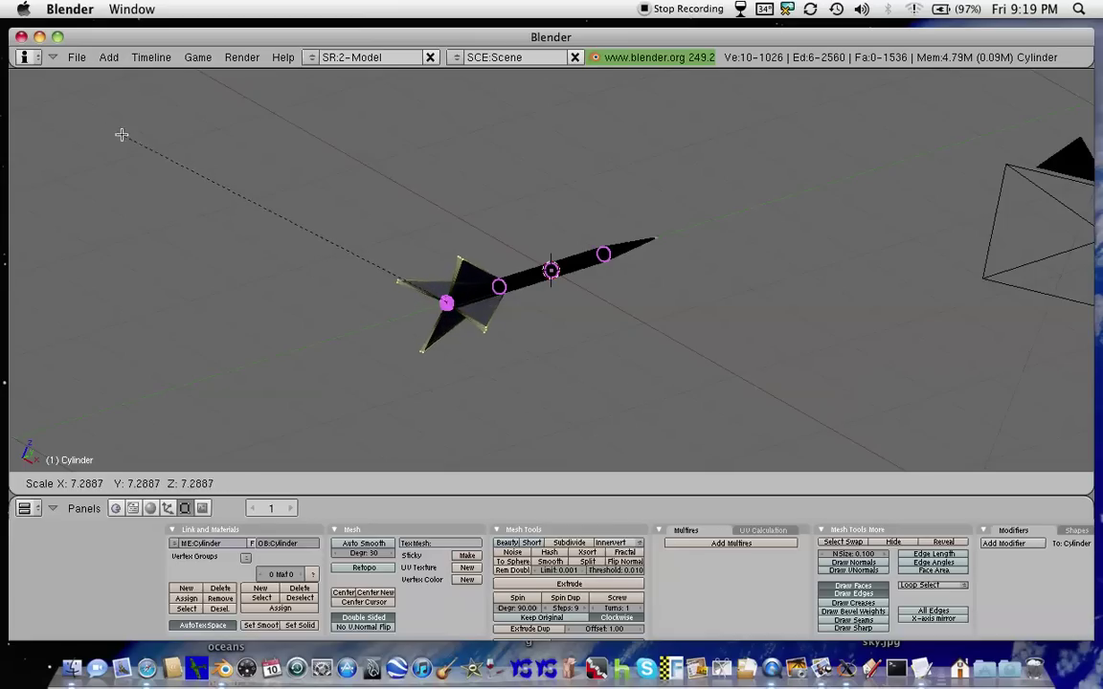
click(191, 180)
middle_drag(519, 277, 647, 357)
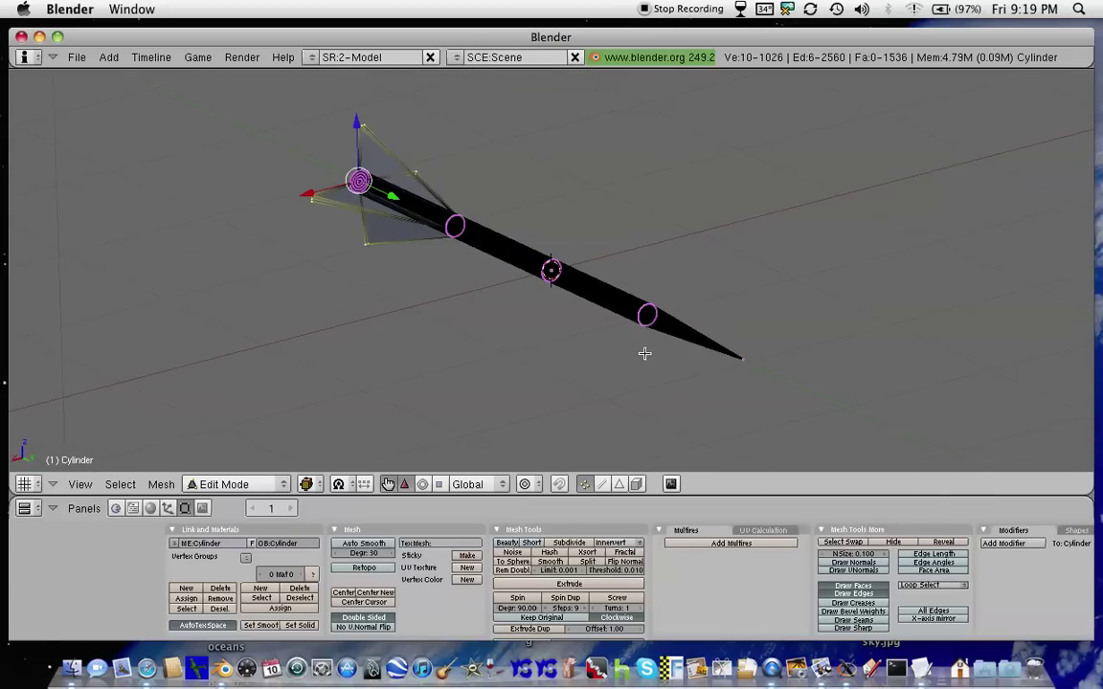
key(a)
middle_drag(558, 333, 781, 351)
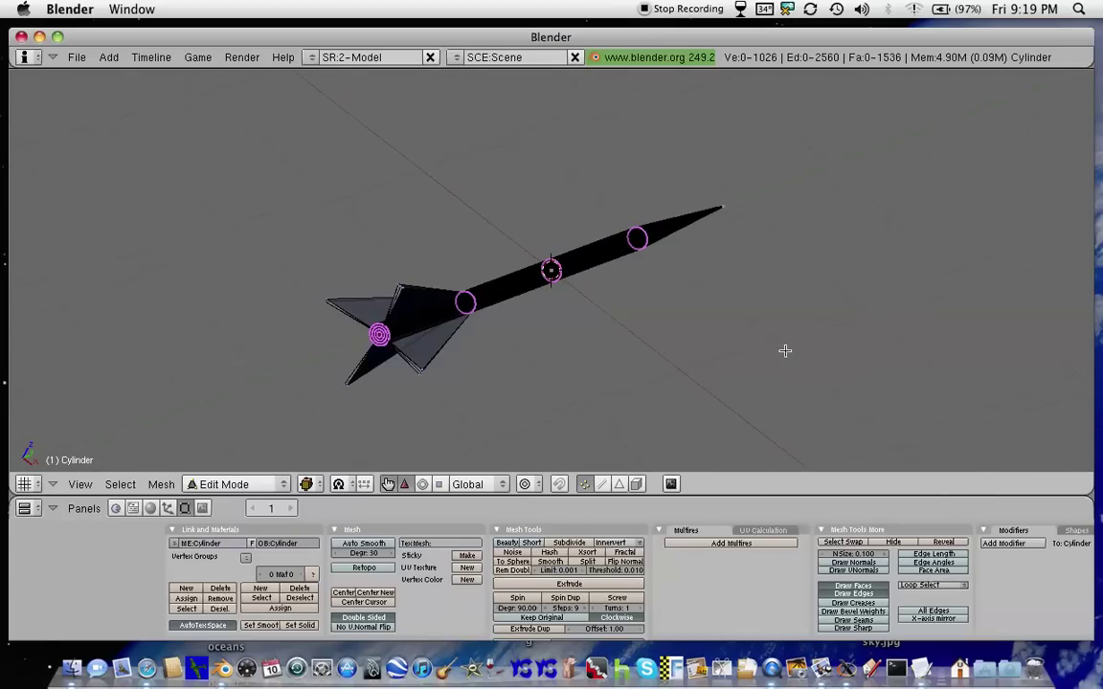
scroll(353, 354, up, 3)
middle_drag(352, 352, 387, 337)
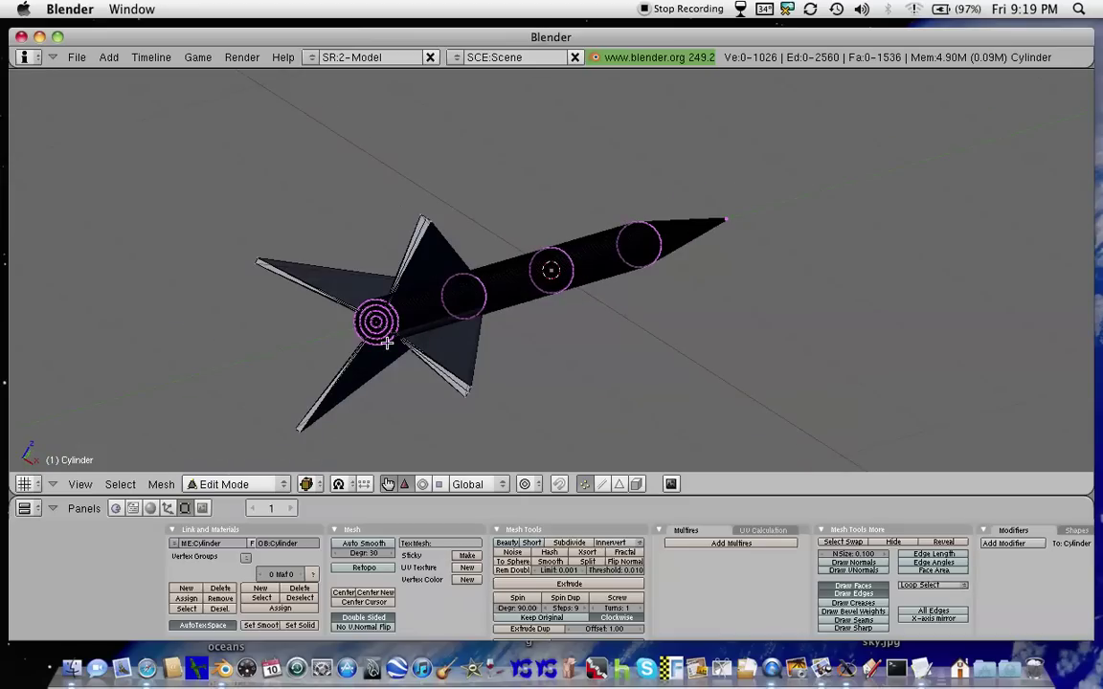
scroll(387, 340, up, 4)
scroll(249, 355, up, 1)
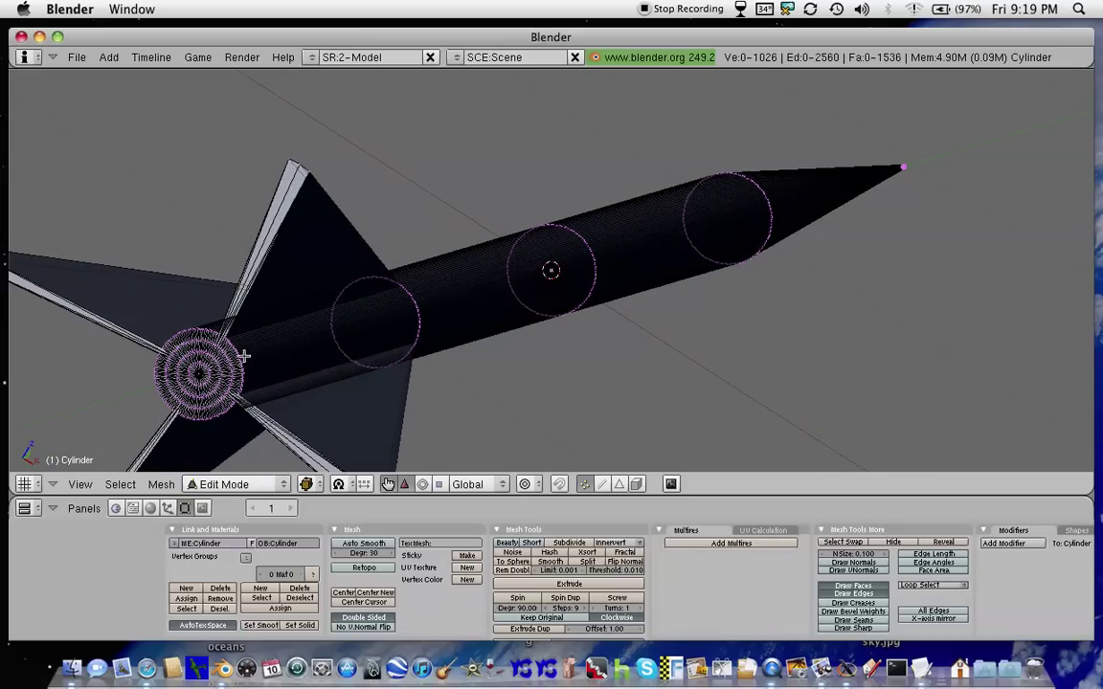
middle_drag(303, 330, 505, 362)
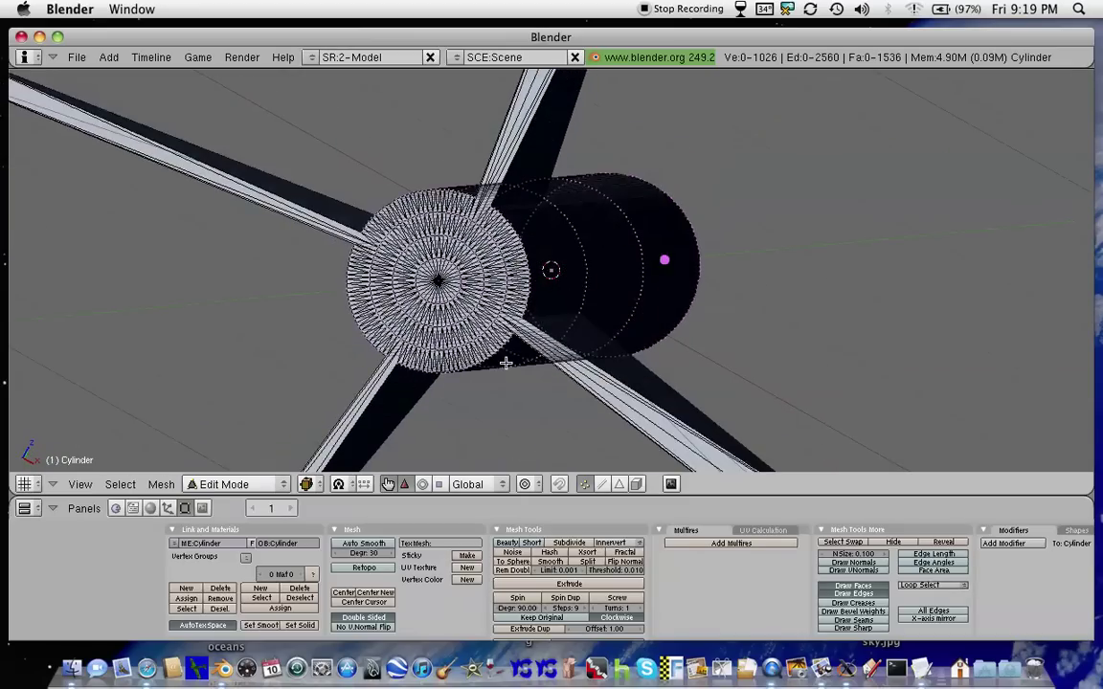
middle_drag(422, 300, 467, 338)
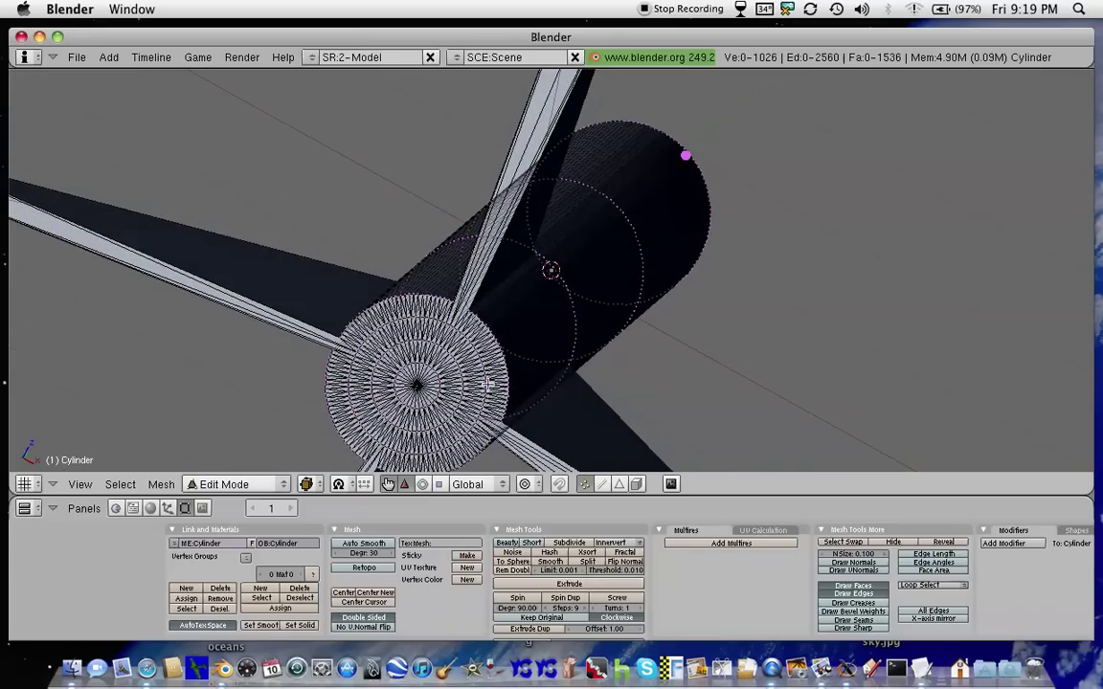
key(g)
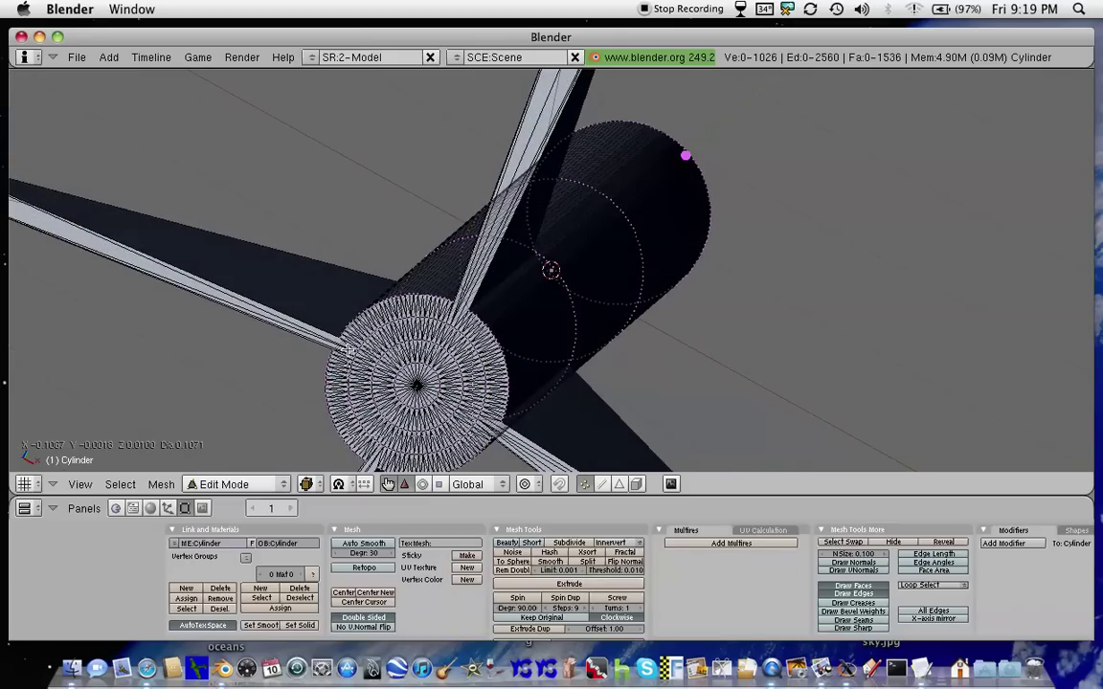
key(l)
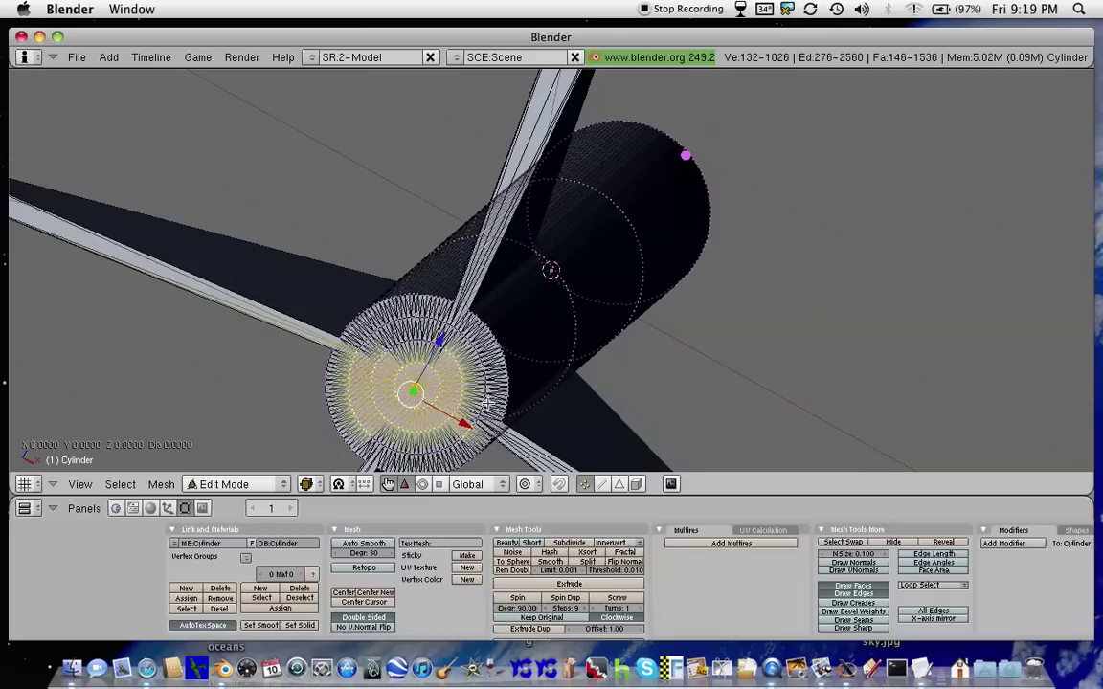
key(l)
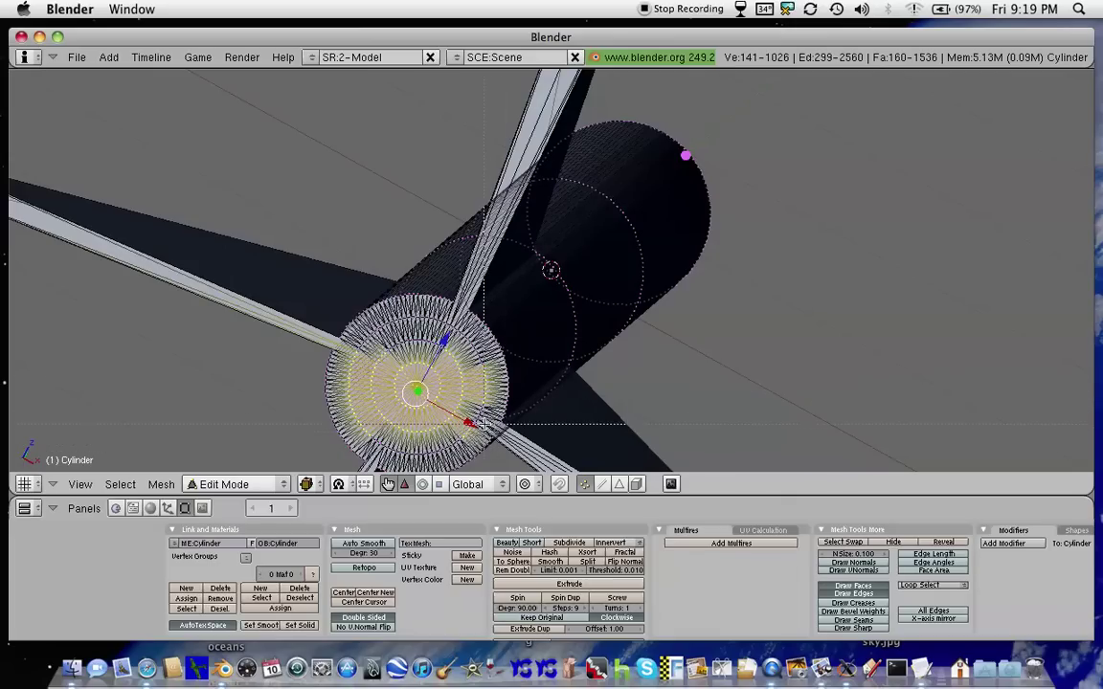
key(l)
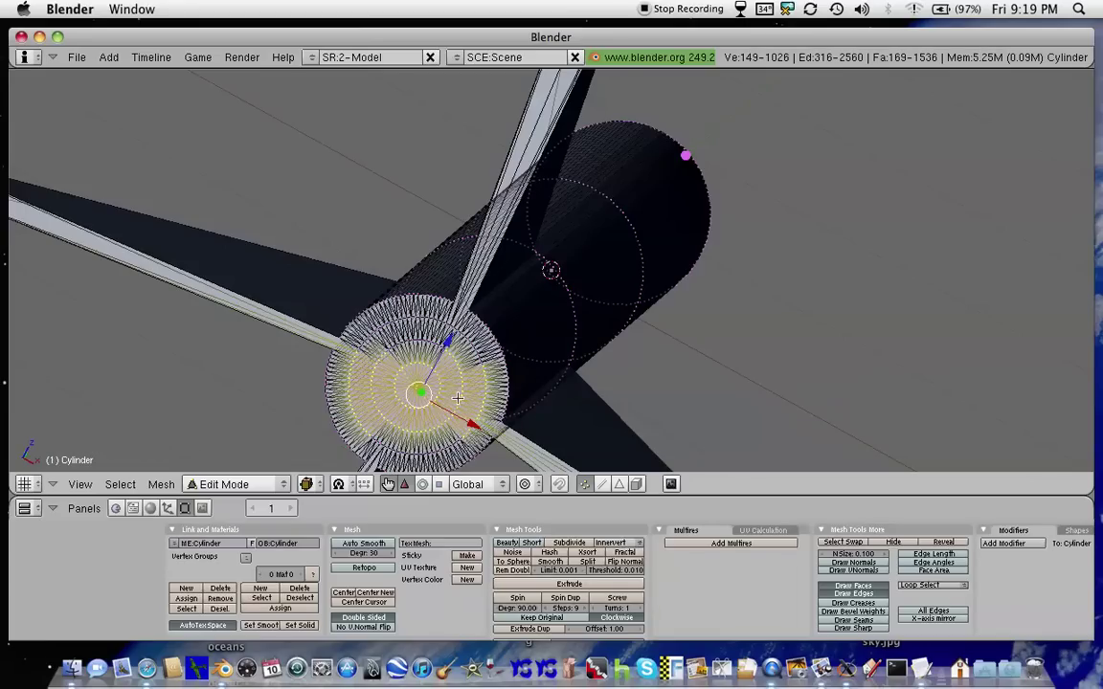
key(a)
key(a)
key(a)
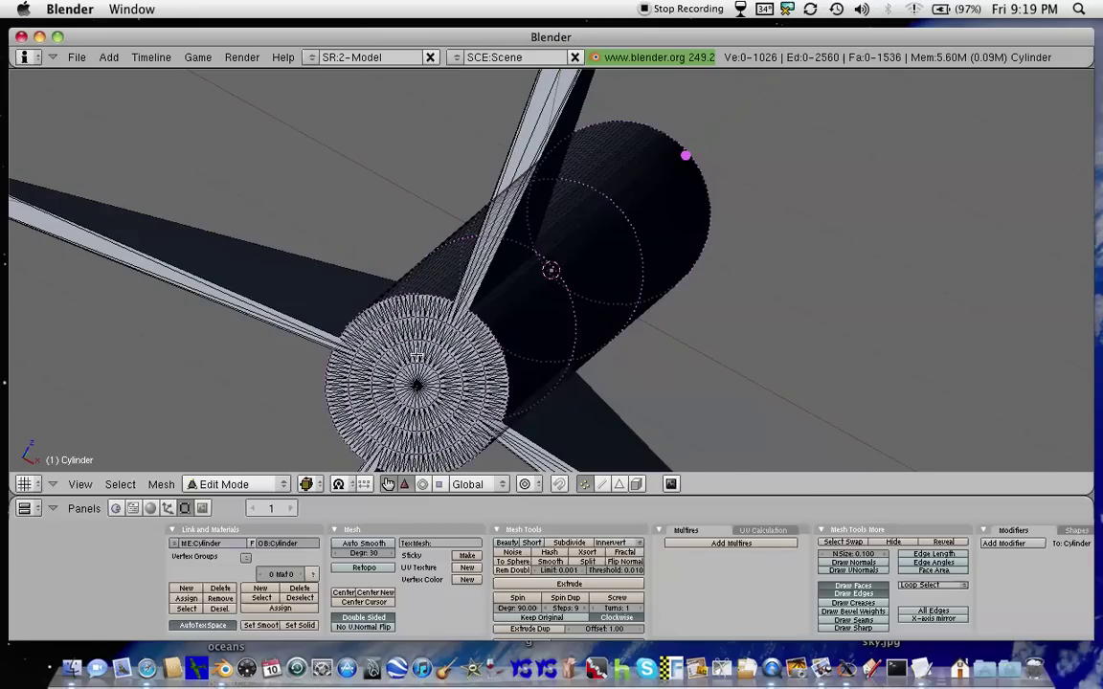
Select a radial line of tail-cap vertices plus the cap's centre vertices
alt+right_click(399, 421)
mouse_move(379, 369)
middle_down()
mouse_move(396, 398)
mouse_move(379, 359)
mouse_move(368, 364)
middle_up()
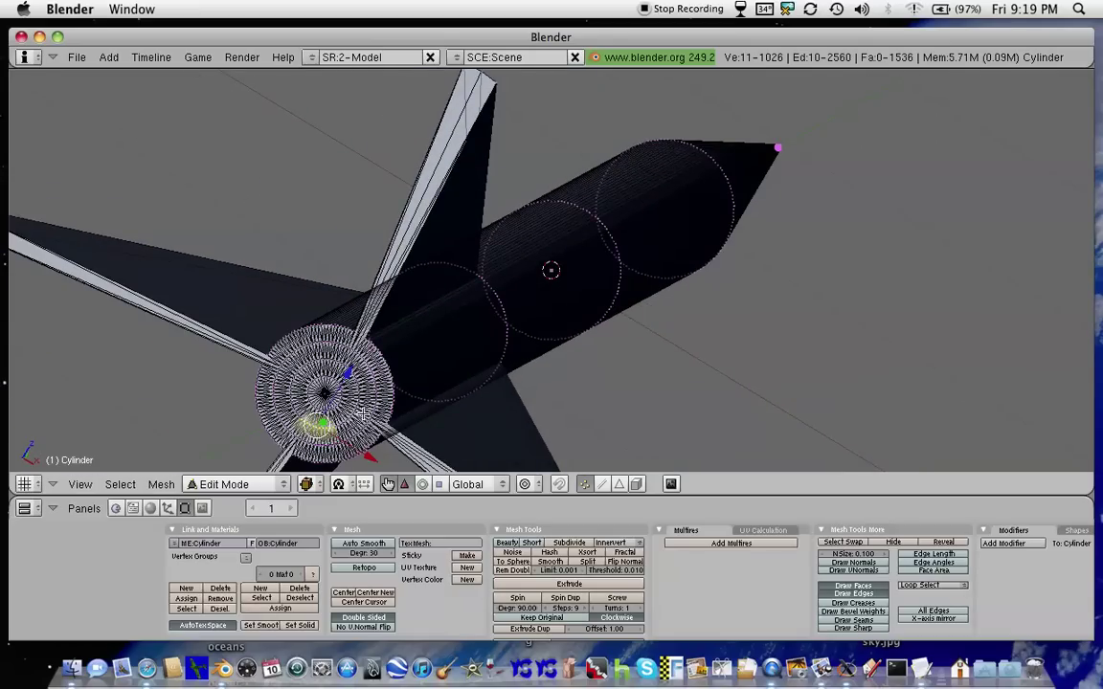
key(g)
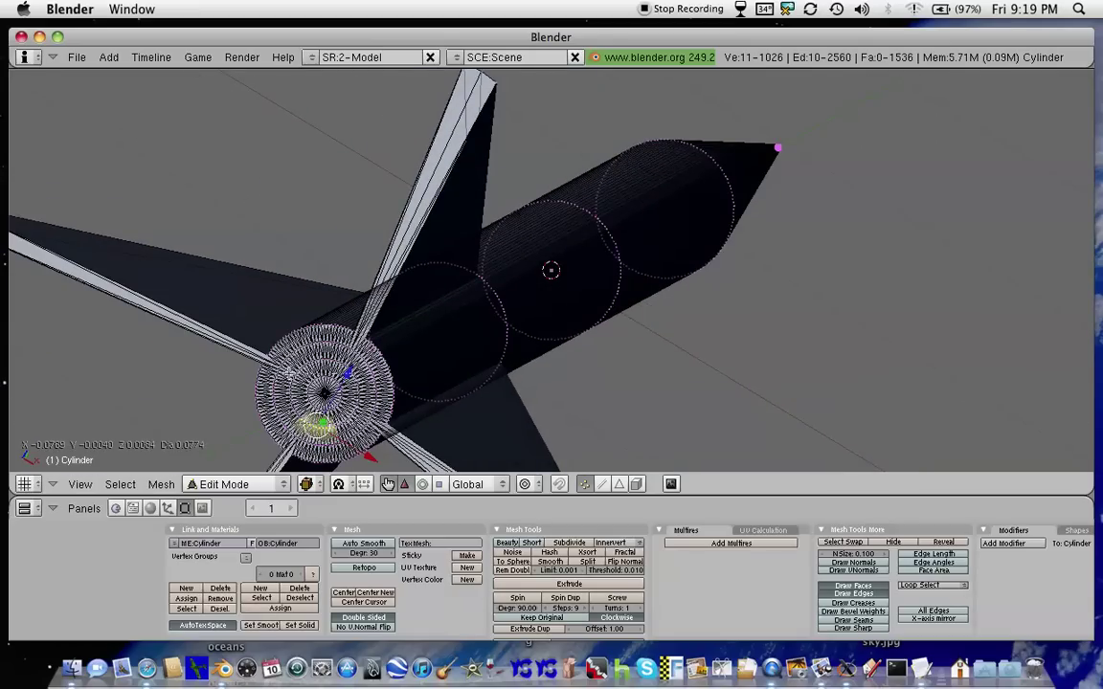
click(285, 375)
key(ctrl+KP_Add)
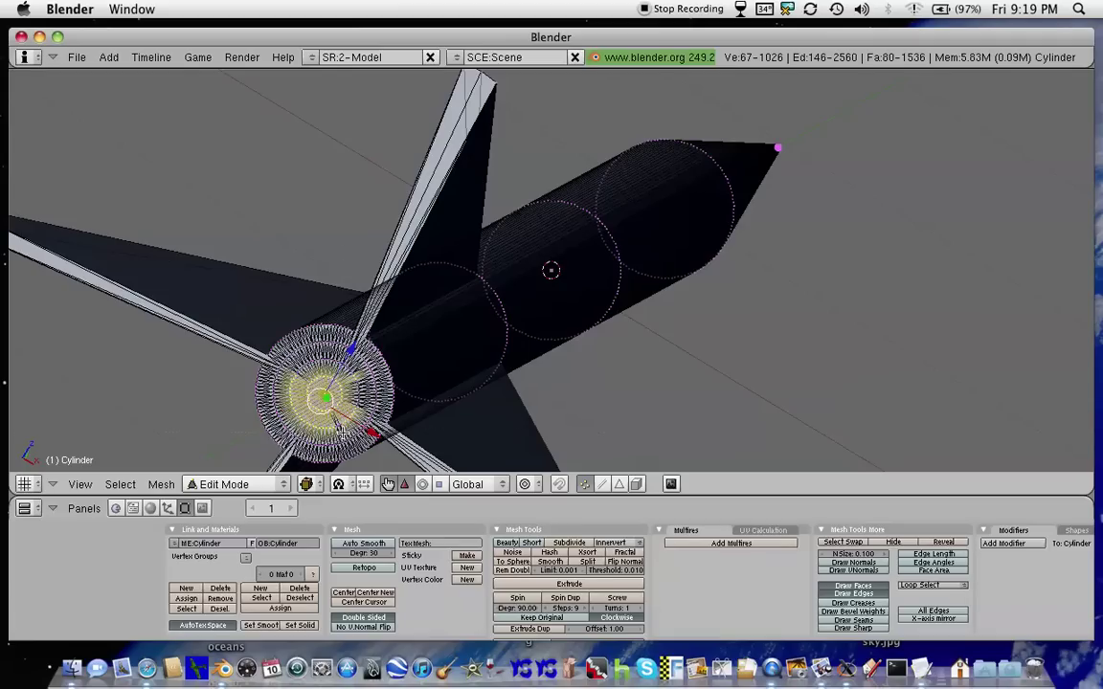
shift+right_click(289, 368)
Add the remaining inner cap ring vertices to the selection
key(g)
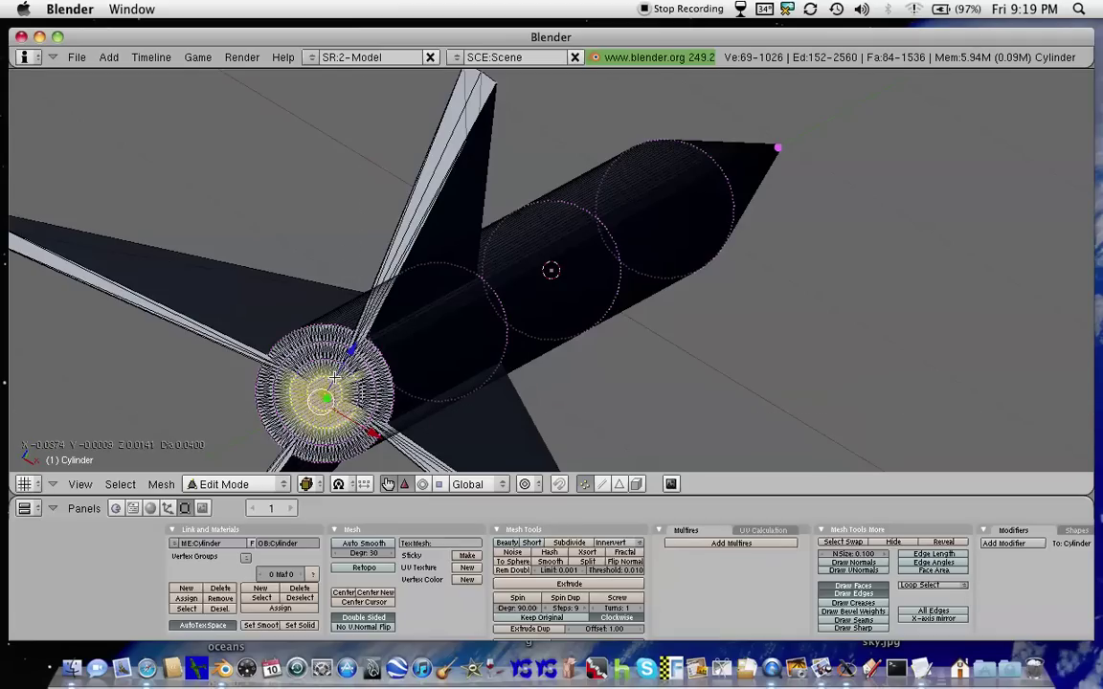
click(334, 378)
shift+right_click(323, 368)
key(g)
click(324, 363)
shift+right_click(324, 364)
key(g)
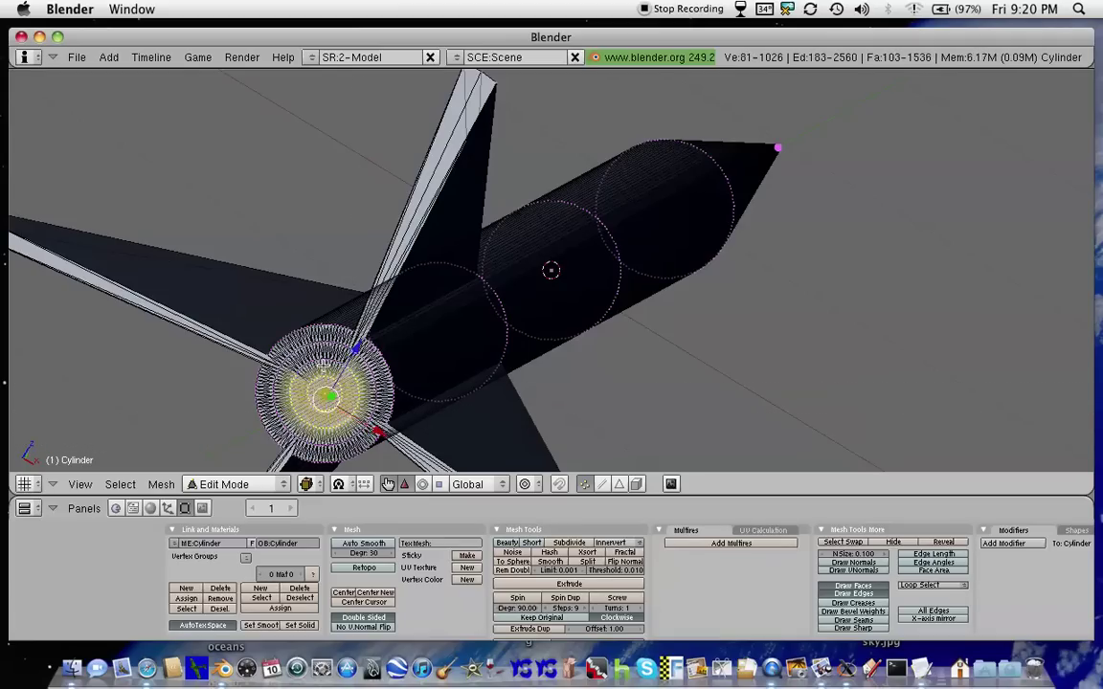
click(309, 357)
shift+right_click(280, 331)
key(g)
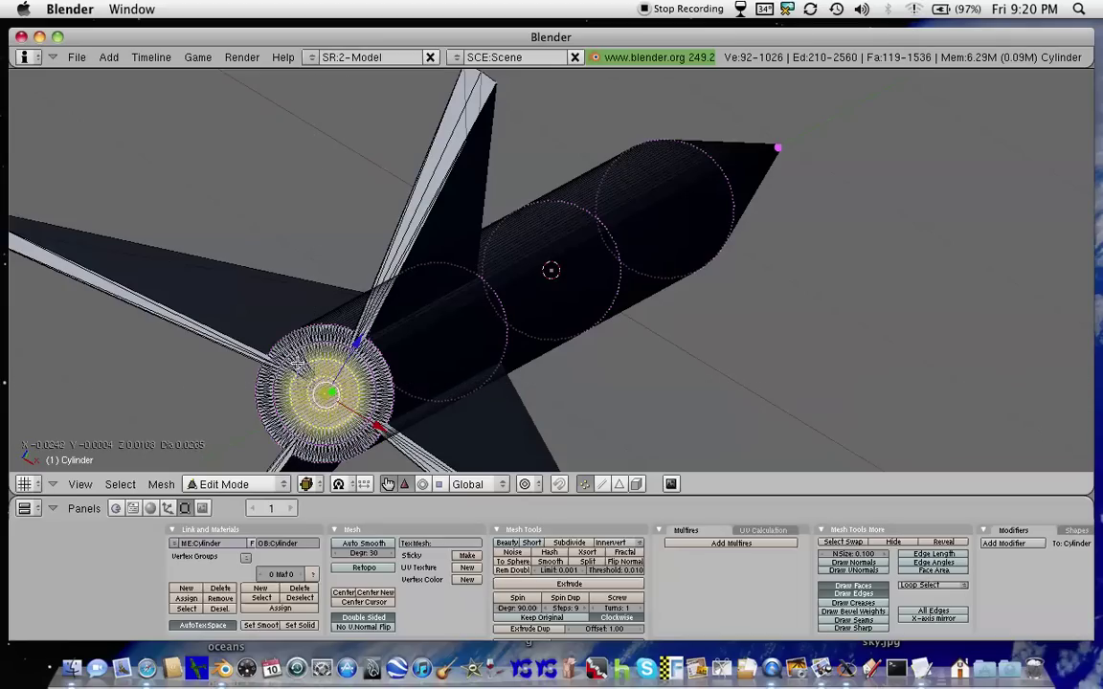
click(305, 365)
shift+right_click(312, 363)
Push the inner cap vertices about 0.37 units along Y into the body, forming a recessed nozzle
key(KP_6)
key(KP_6)
key(KP_6)
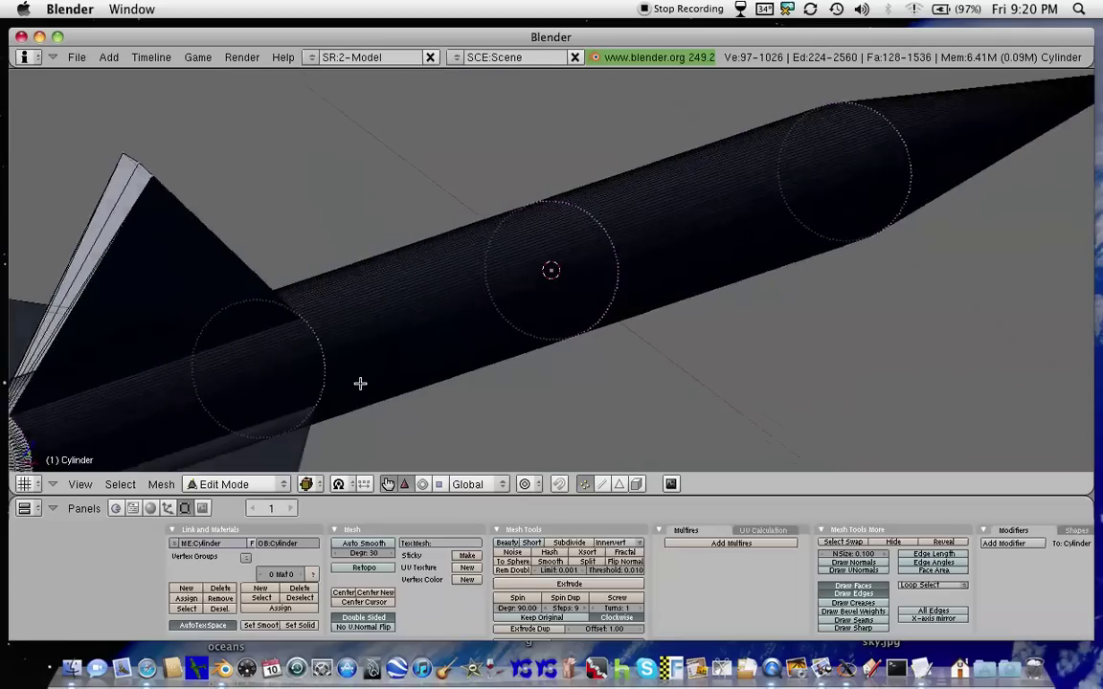
key(g)
key(y)
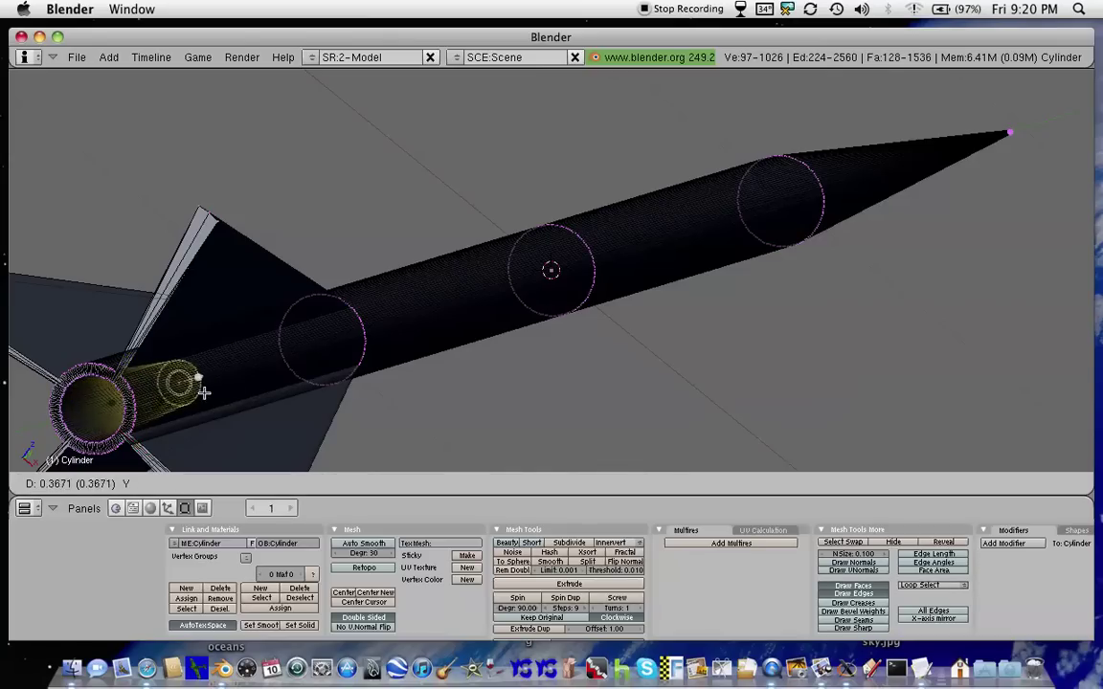
click(324, 369)
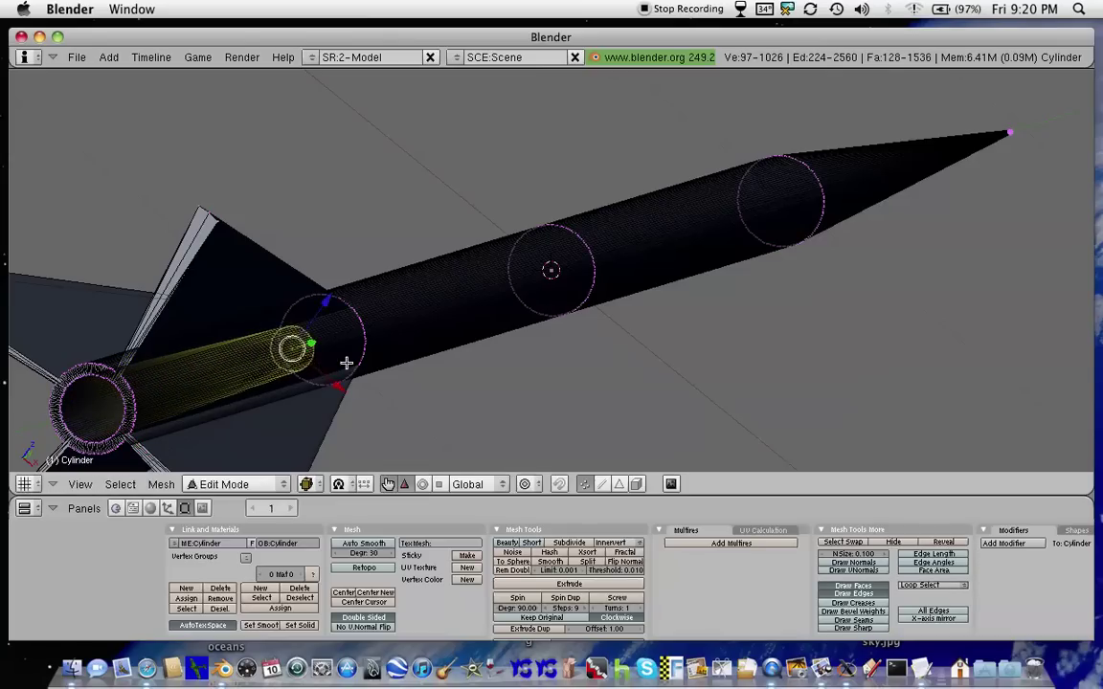
key(KP_4)
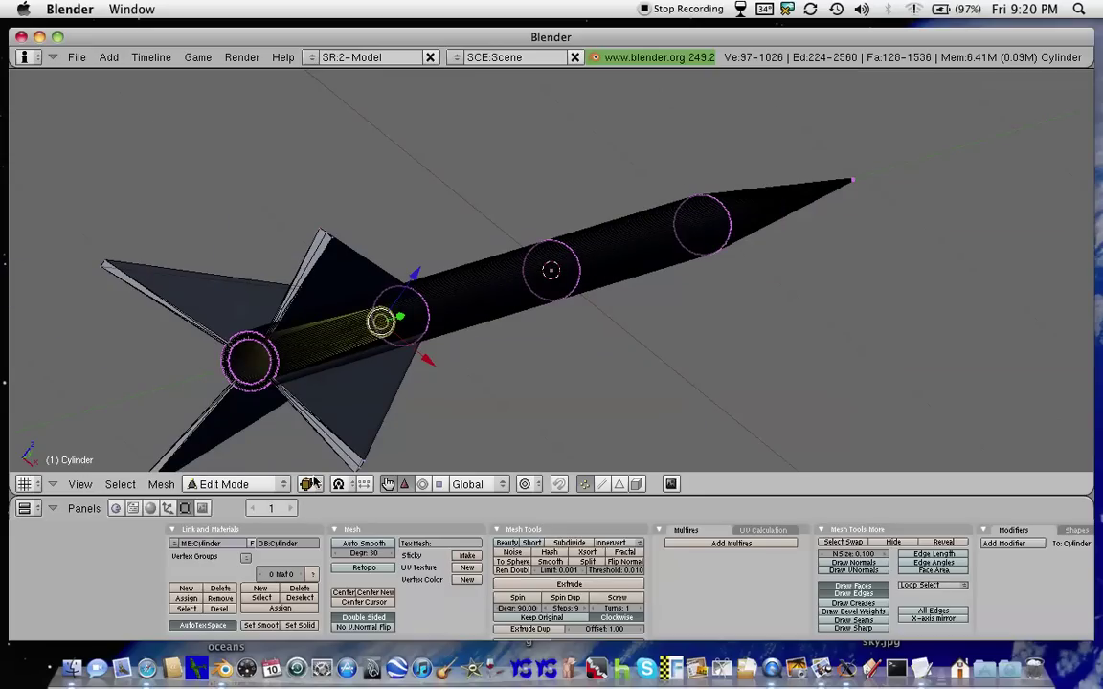
Deselect all vertices, switch from Edit Mode to Object Mode, and orbit around the solid rocket
key(a)
click(282, 485)
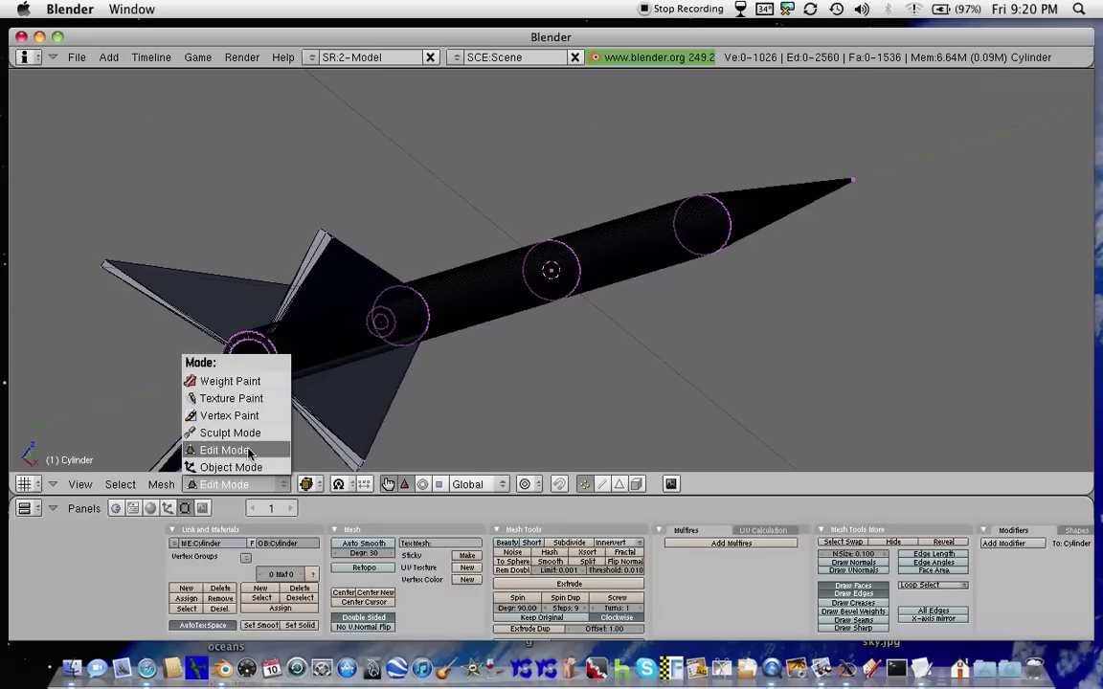
click(251, 468)
middle_drag(598, 315, 573, 320)
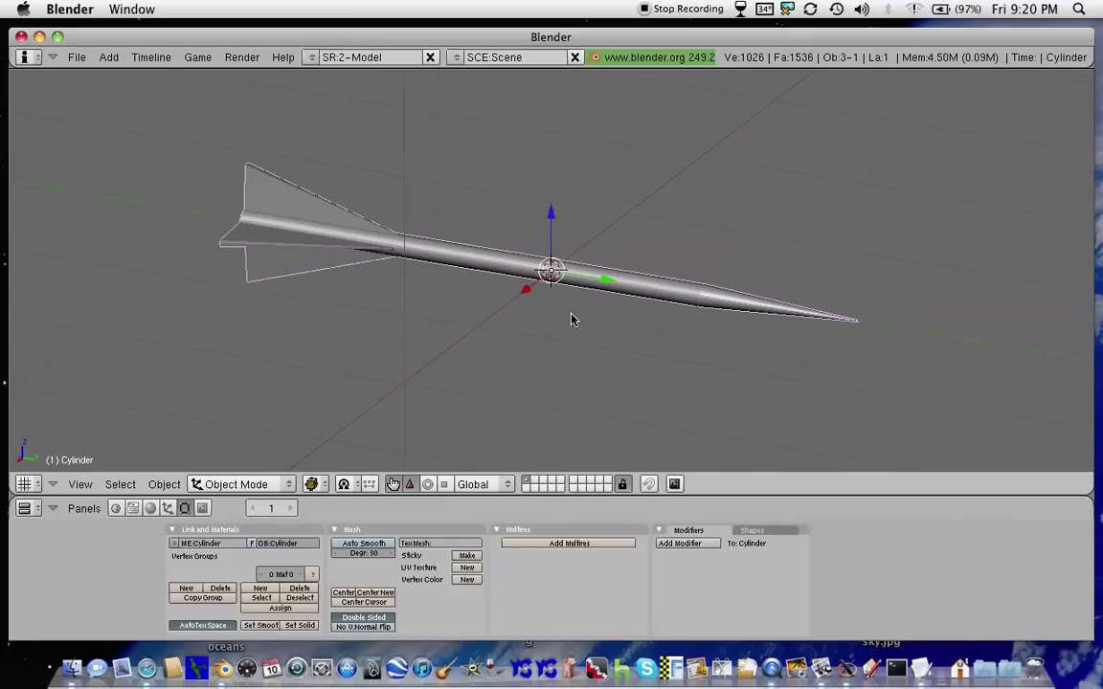
Use Save As to replace 'untitled' with 'mr1' and save the rocket as mr1.blend
click(76, 58)
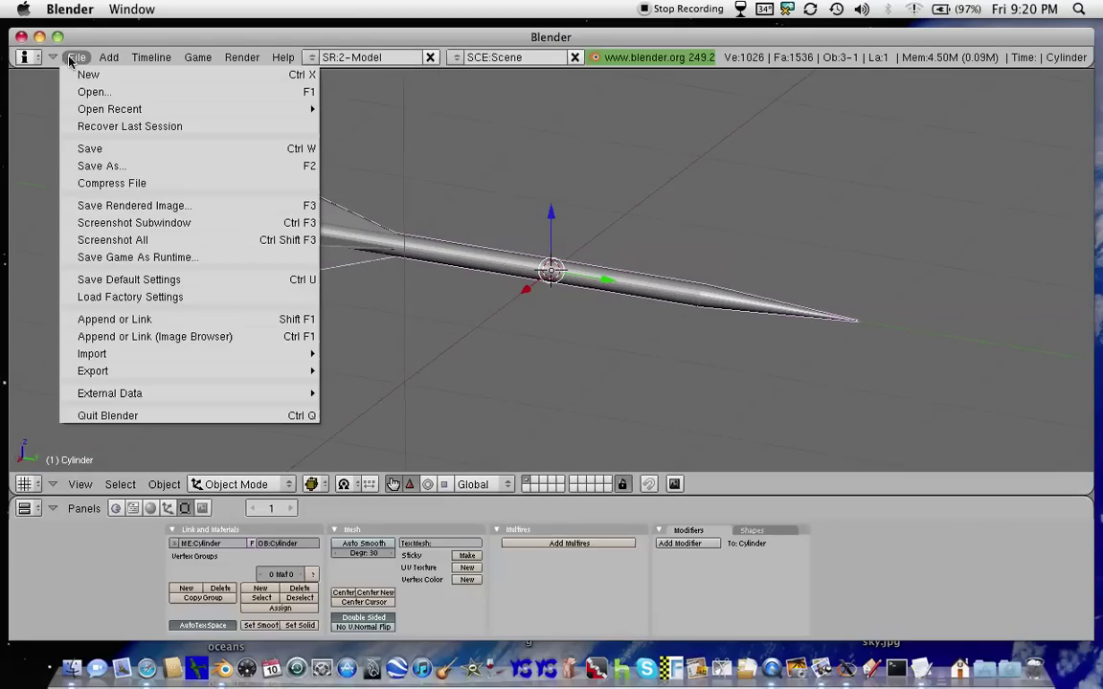
click(123, 166)
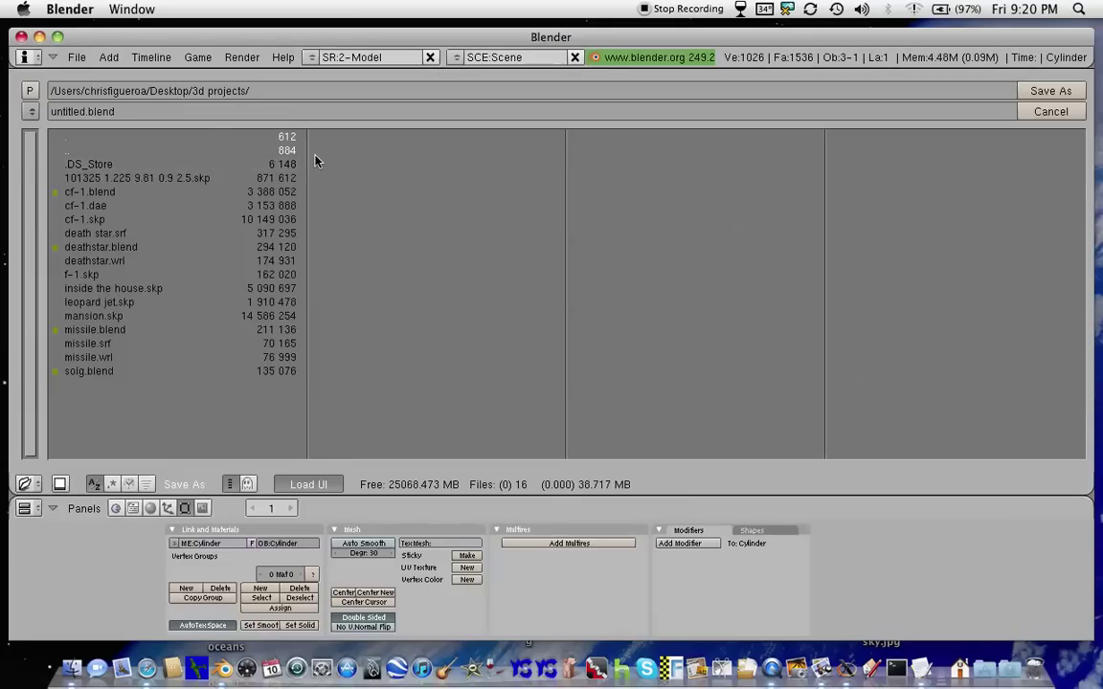
click(82, 112)
click(86, 112)
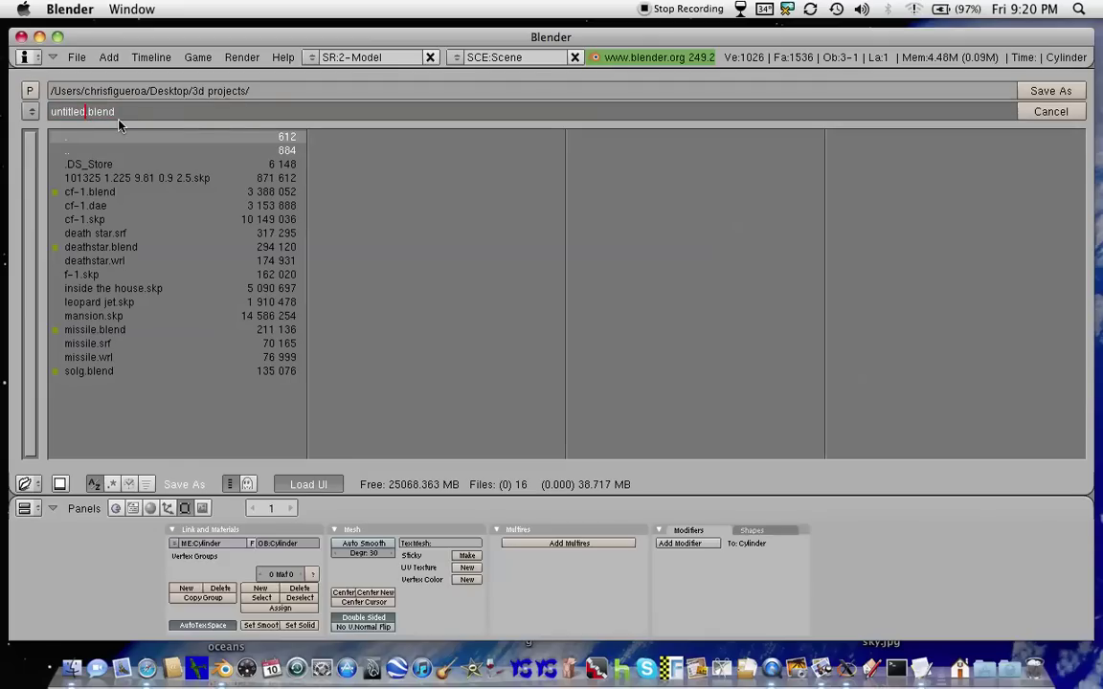
key(BackSpace)
key(BackSpace)
key(BackSpace)
key(BackSpace)
key(BackSpace)
key(BackSpace)
key(BackSpace)
key(BackSpace)
text(mr1)
click(1053, 92)
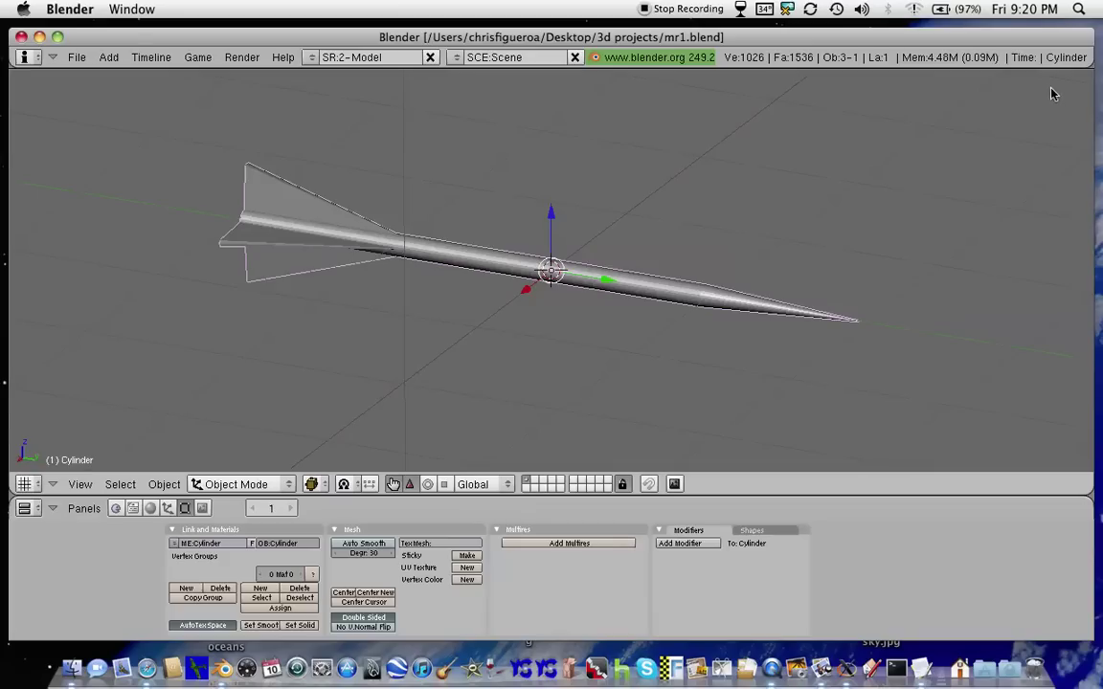
Quit Blender and reopen mr1.blend from the Desktop's 3d projects folder in Finder
click(20, 36)
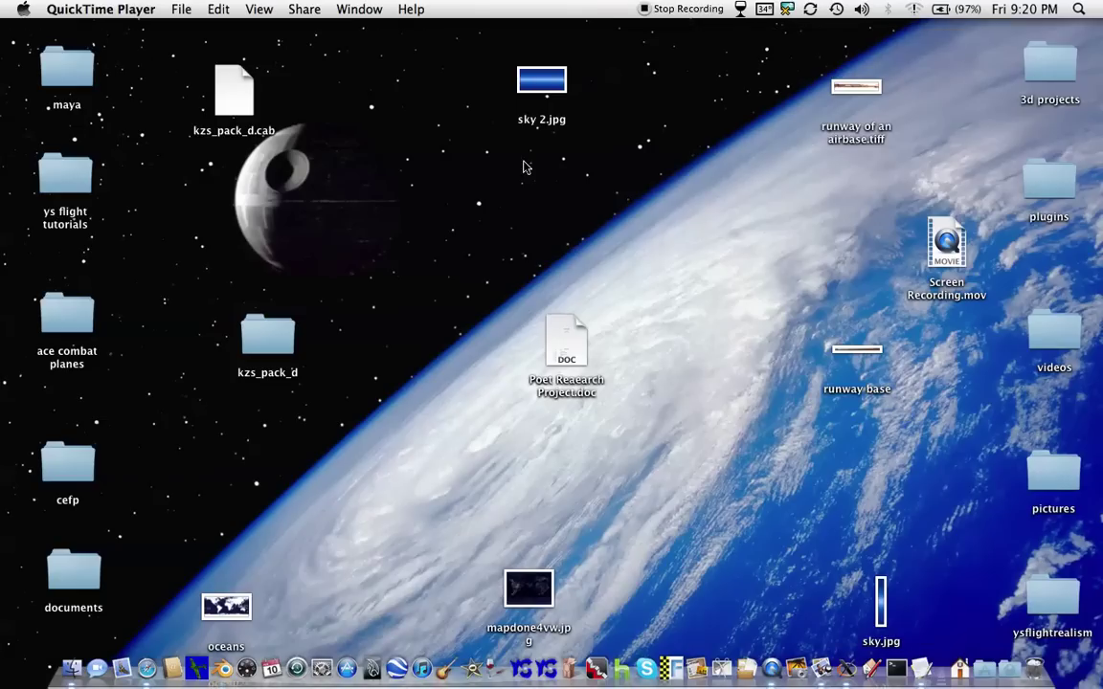
double_click(1043, 59)
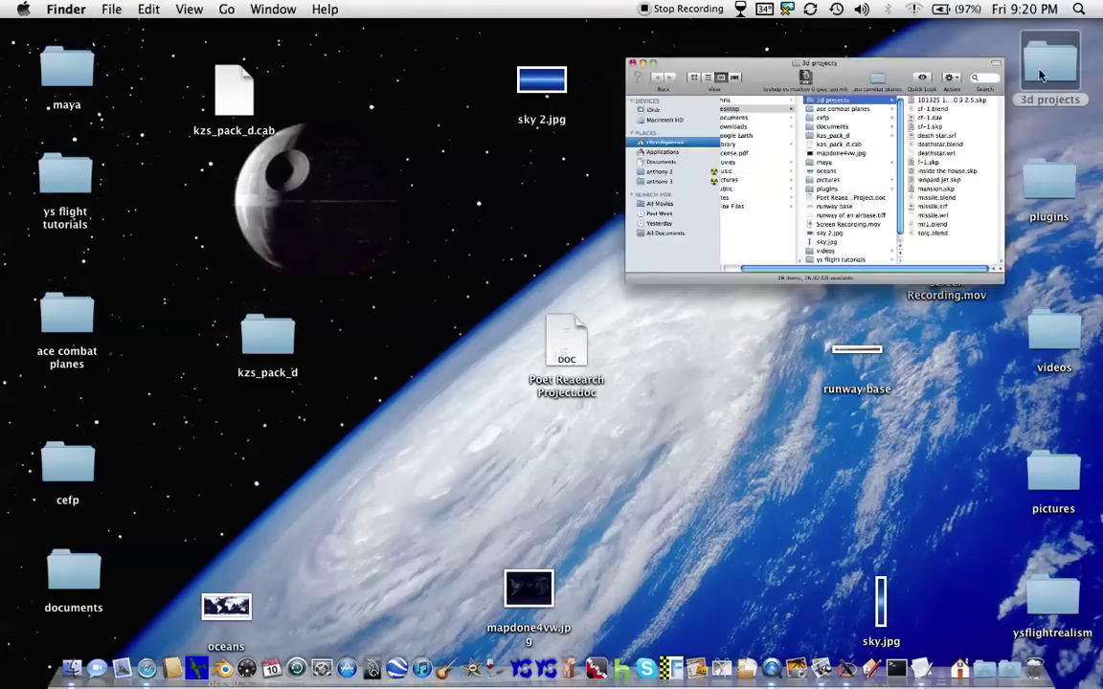
click(835, 348)
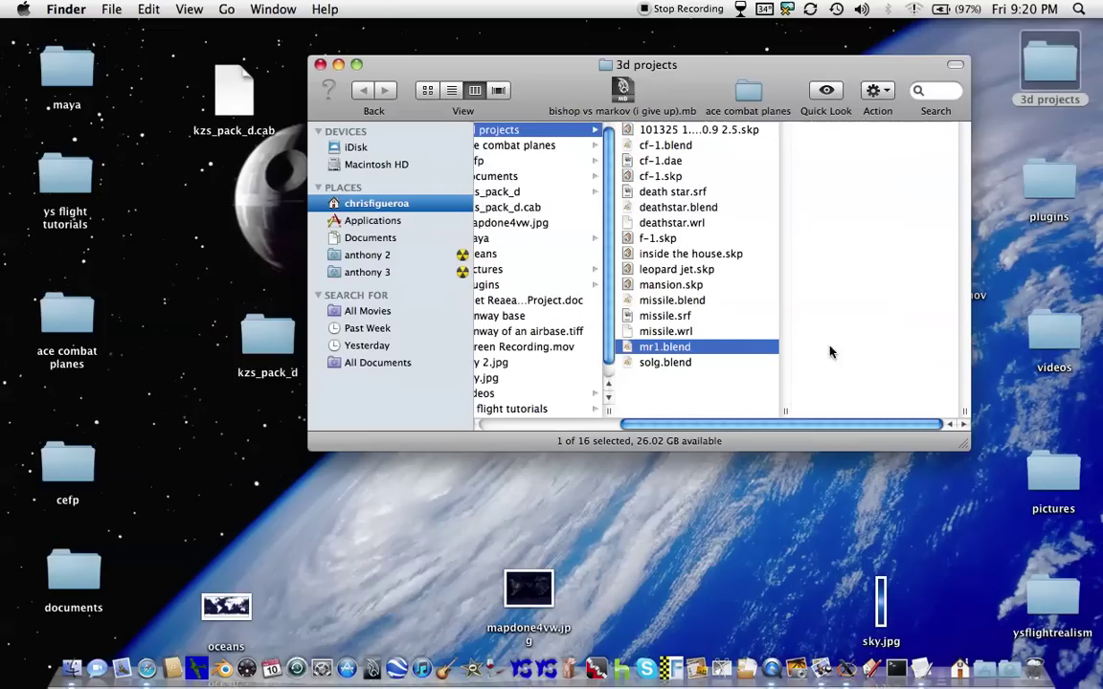
double_click(716, 349)
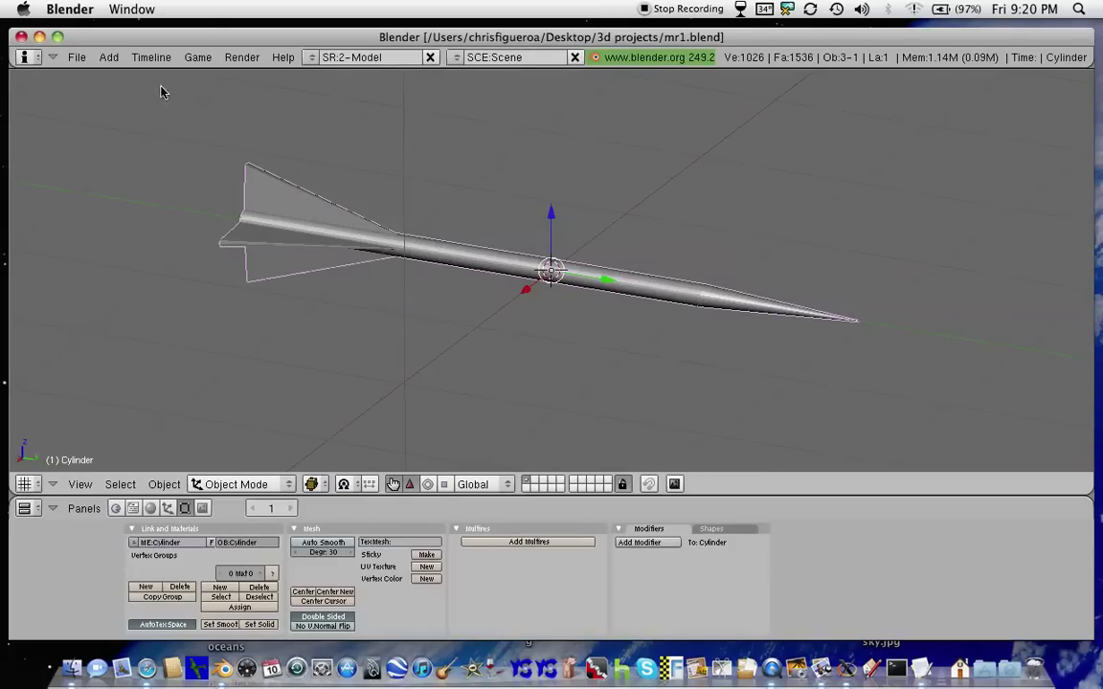
Export the rocket with File > Export > VRML97, accepting default options, as mr1.wrl
click(77, 58)
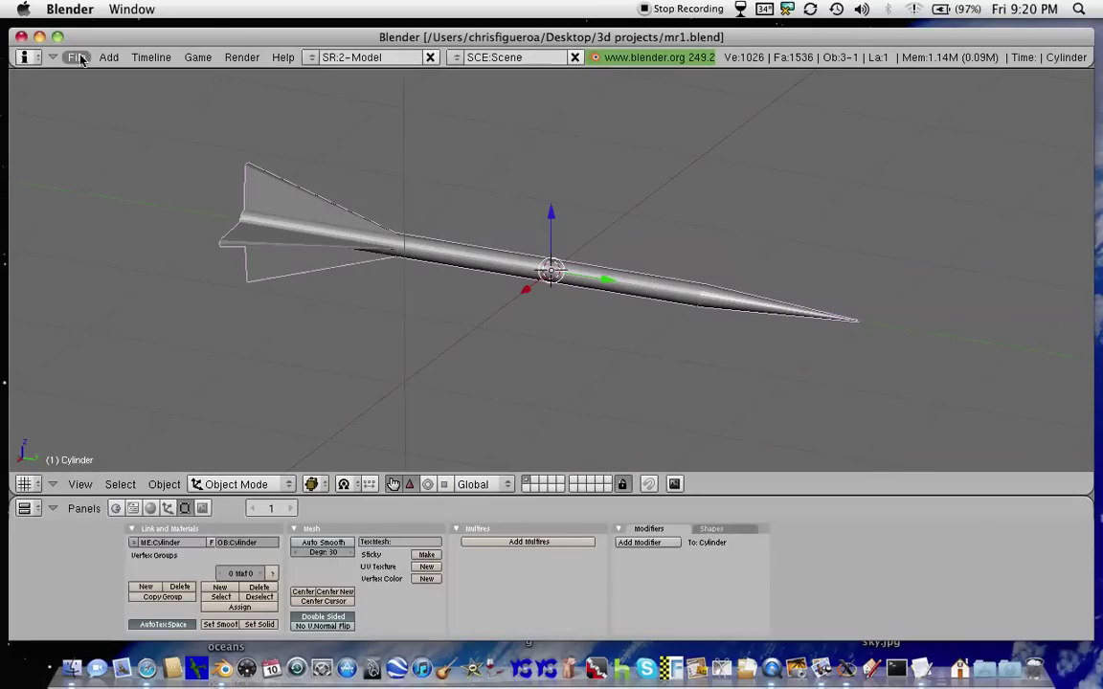
mouse_move(215, 375)
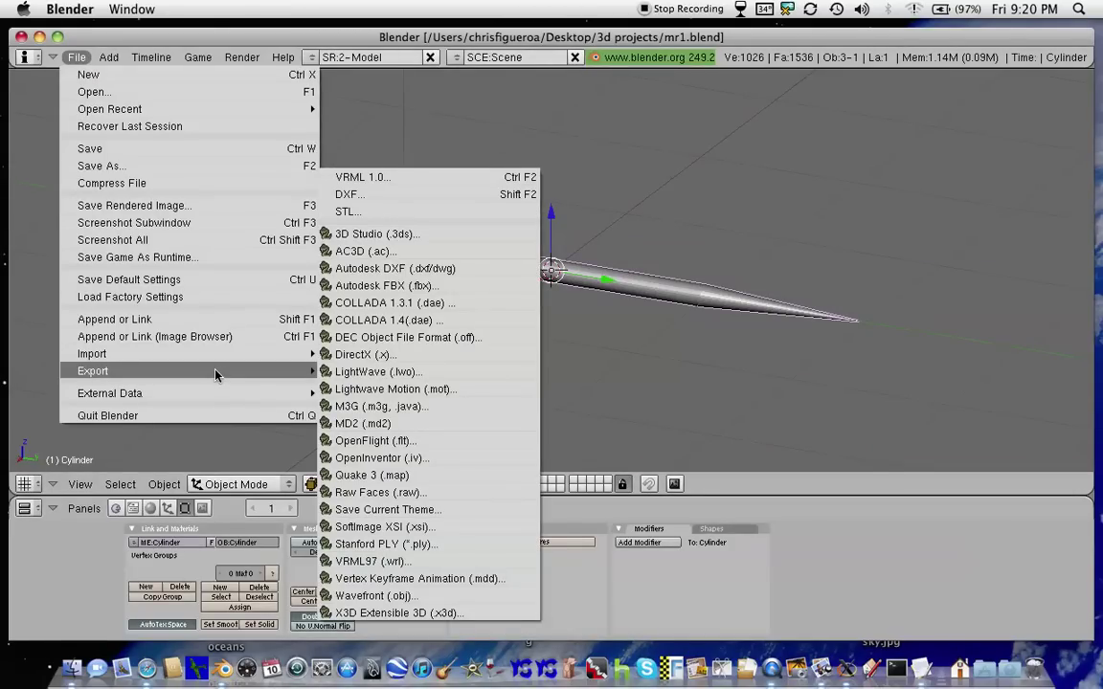
click(402, 568)
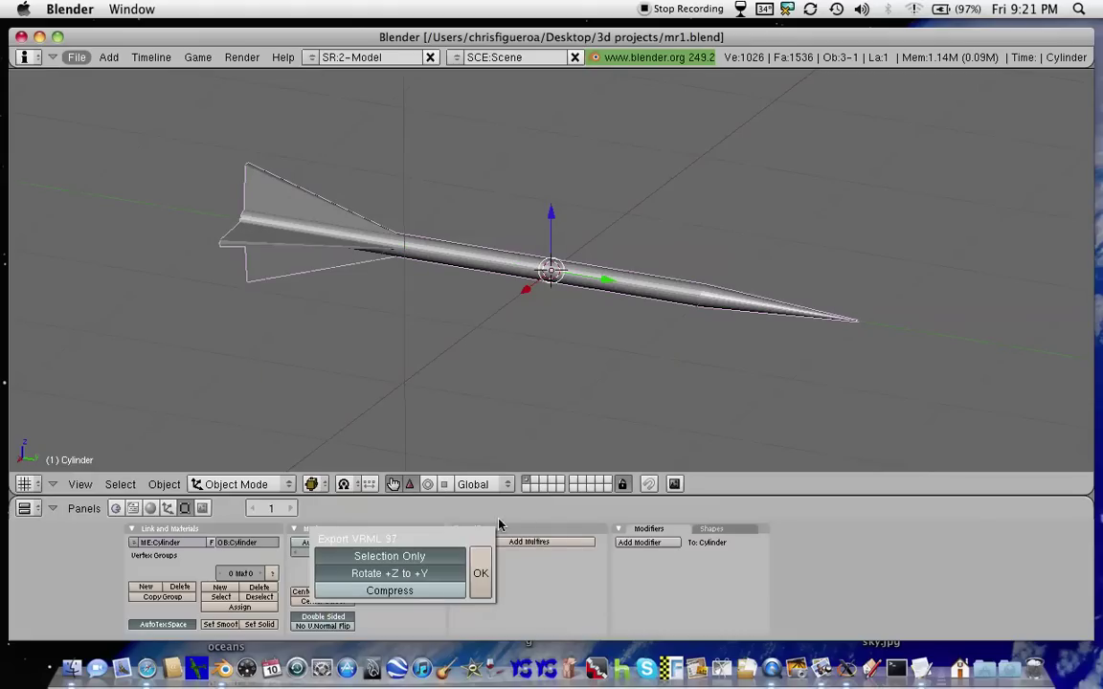
click(480, 573)
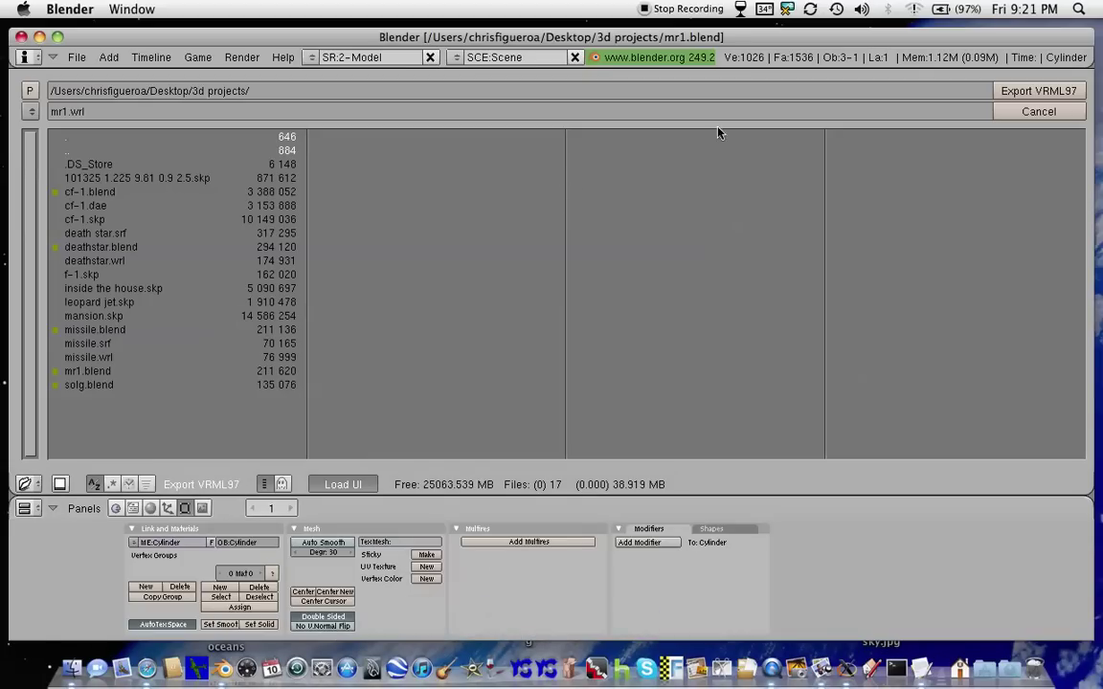
click(1053, 91)
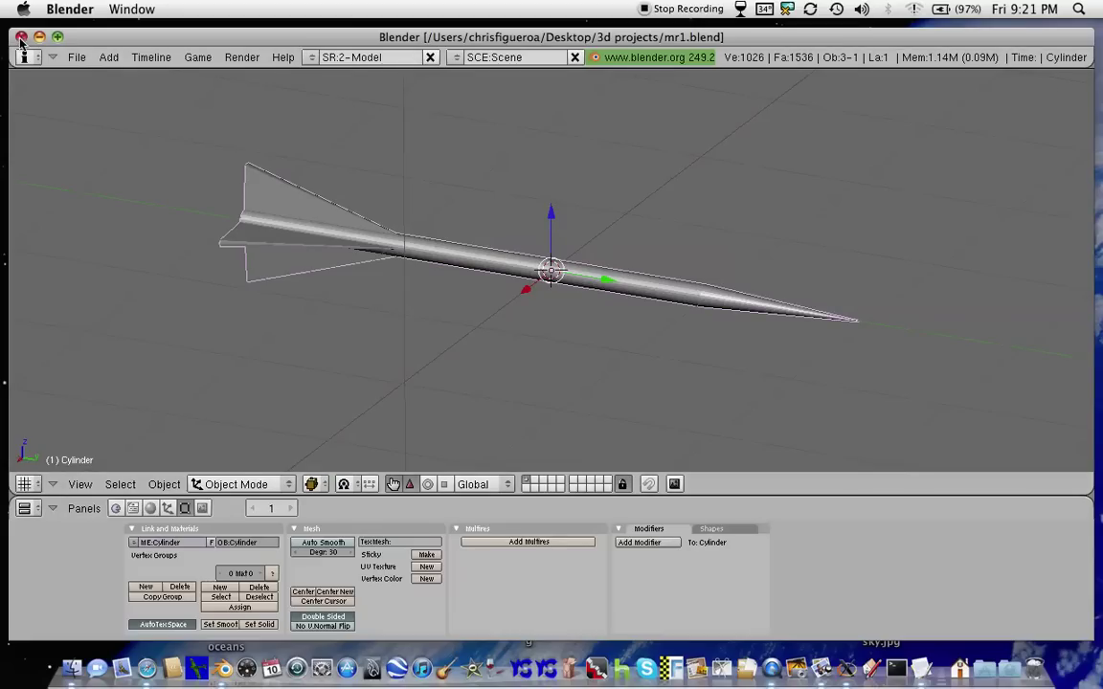
Quit Blender, select mr1.wrl in Finder, and launch the YSVRML2.0 viewer from the Dock
click(21, 38)
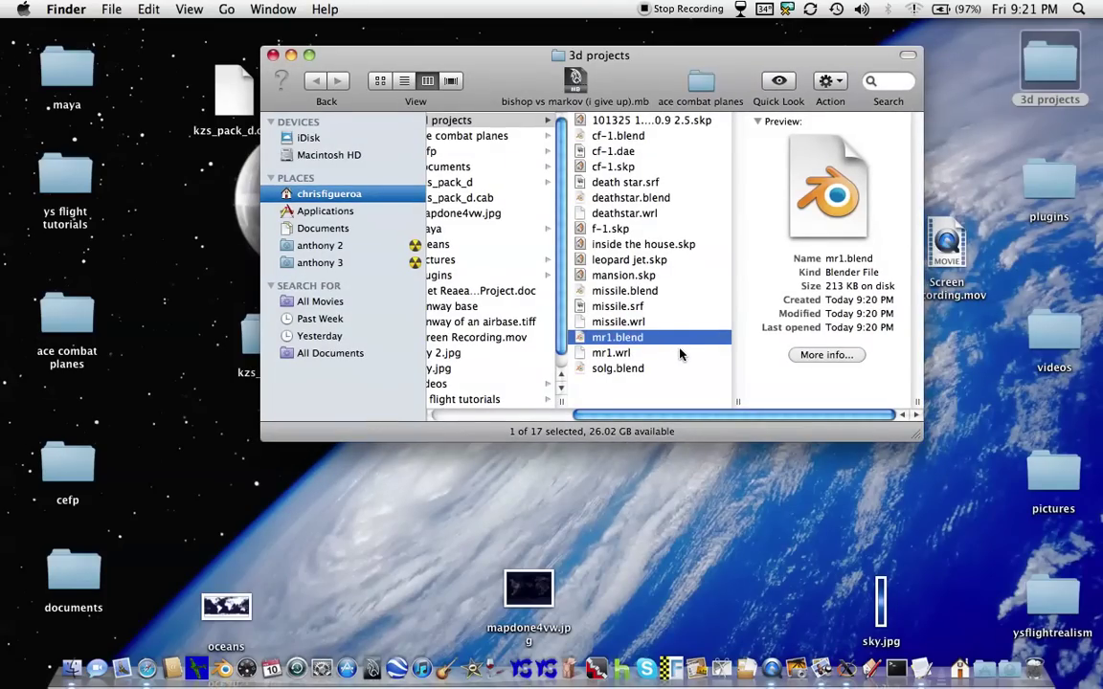
click(682, 353)
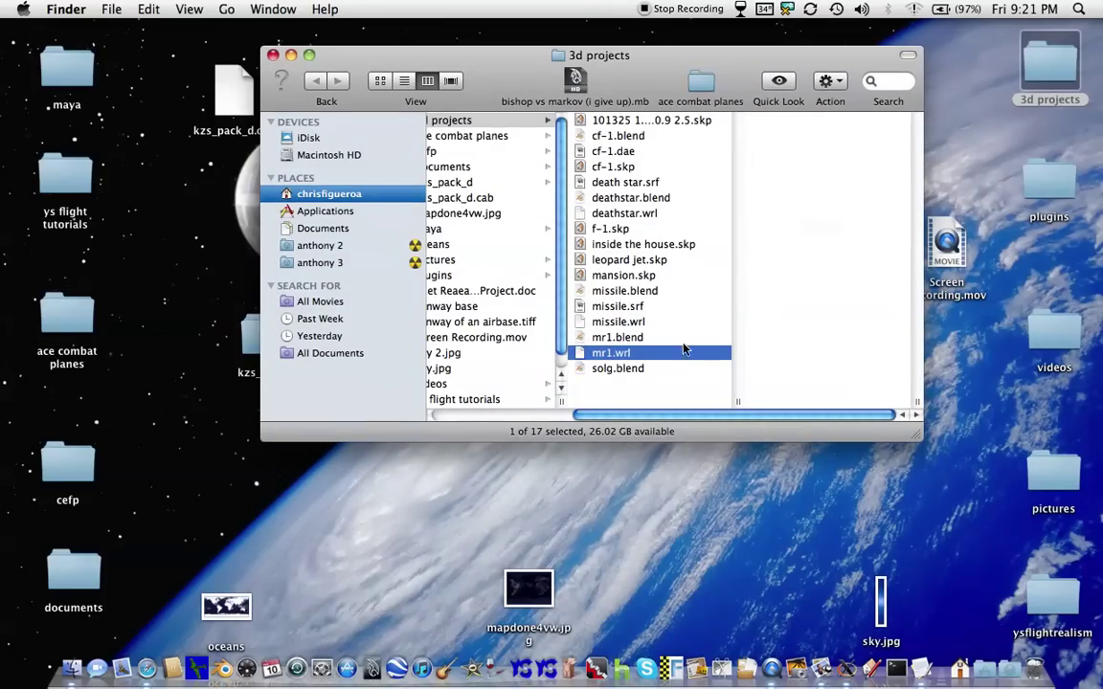
click(525, 668)
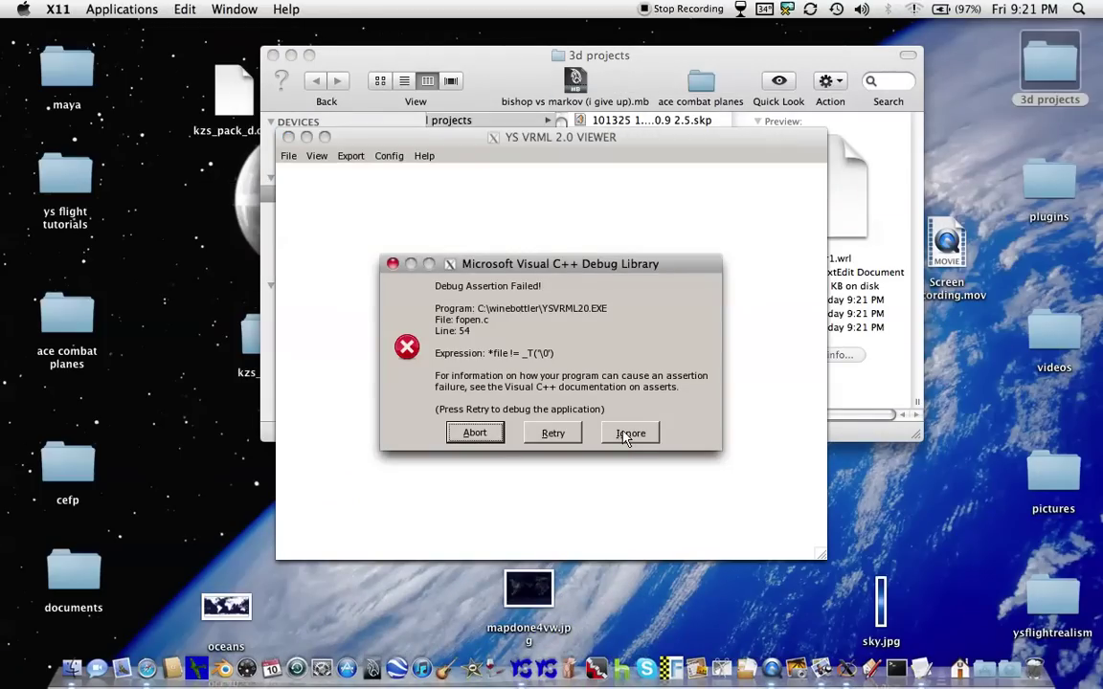
Ignore the debug assertion and open mr1.wrl from Desktop > 3d projects in the viewer
click(629, 434)
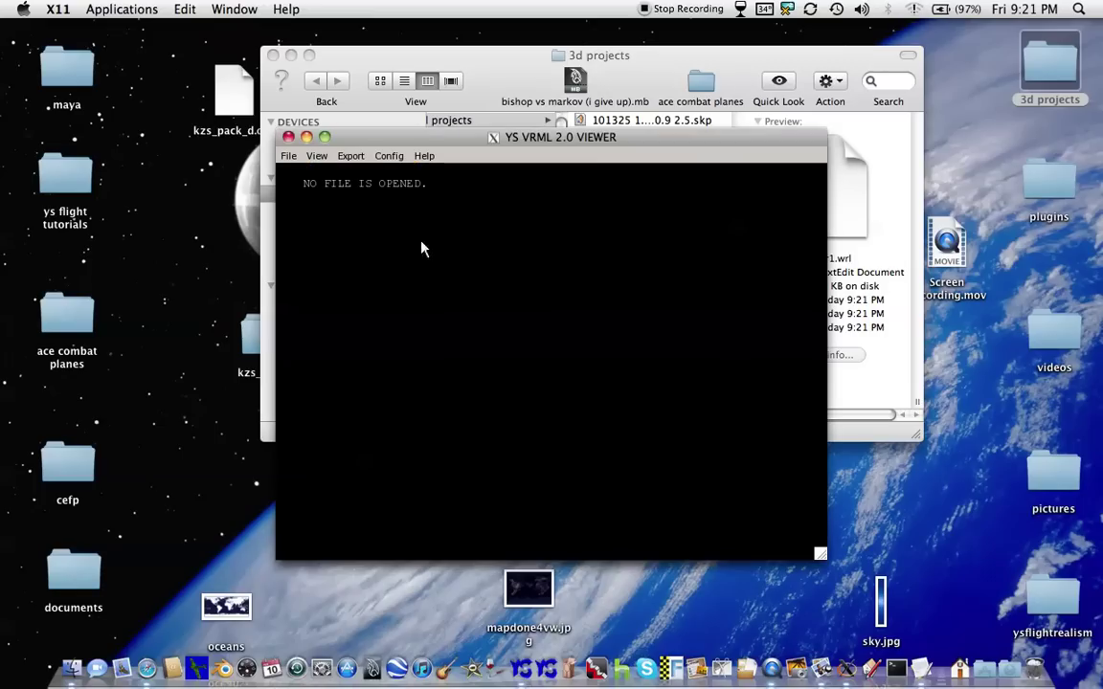
click(288, 156)
click(315, 189)
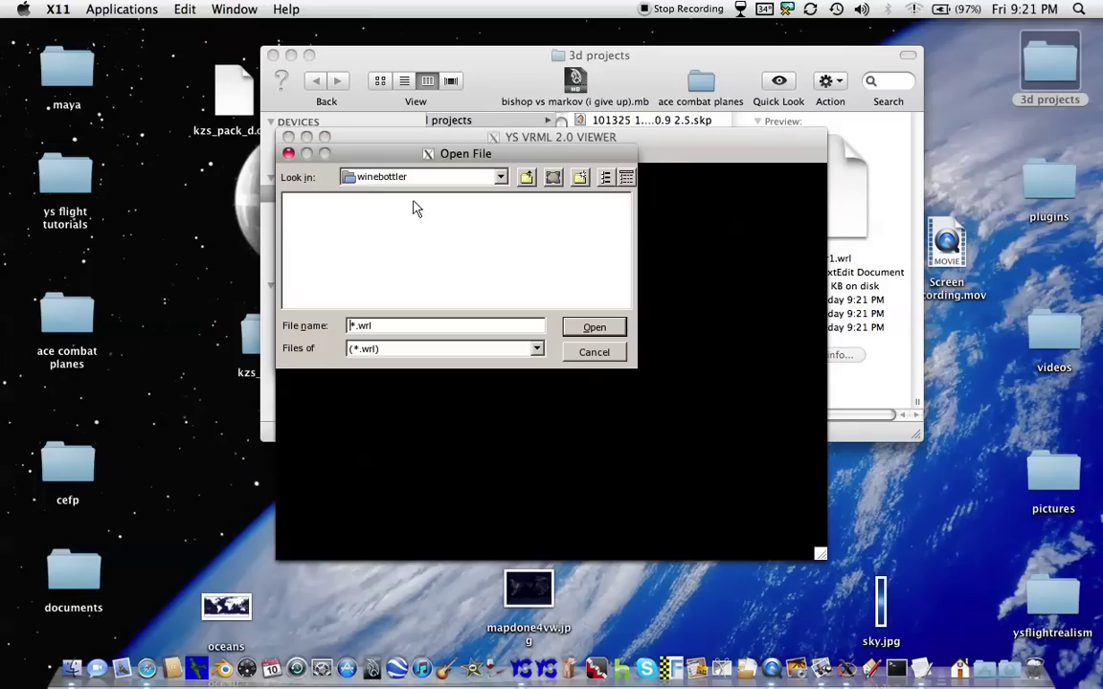
click(526, 178)
double_click(325, 245)
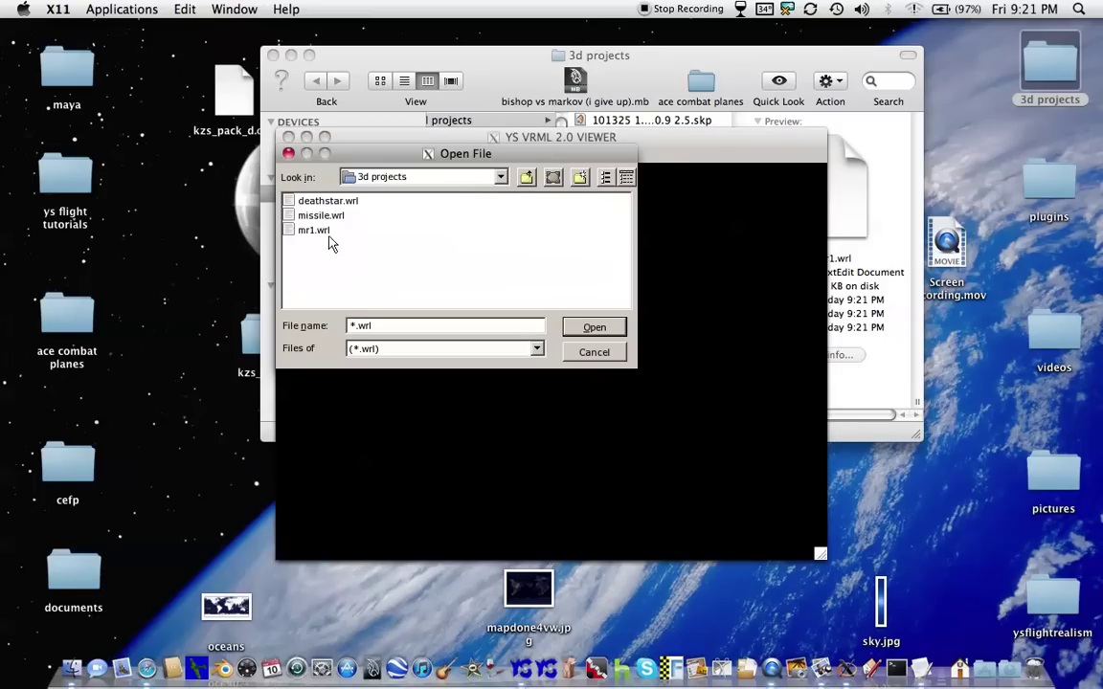
click(315, 231)
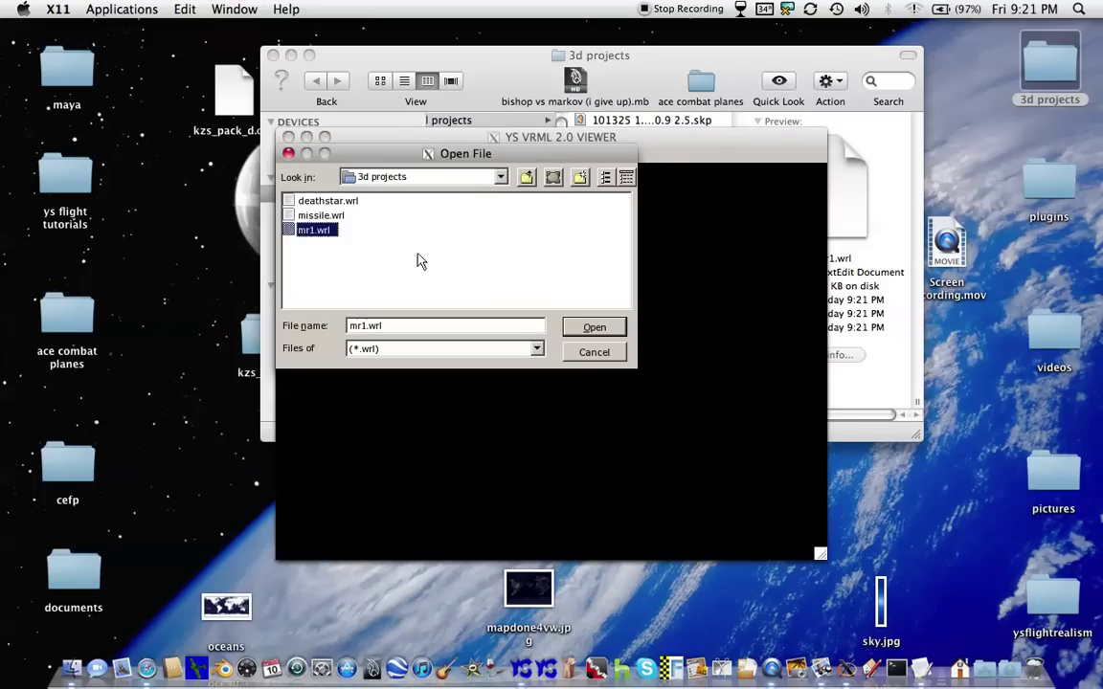
click(607, 328)
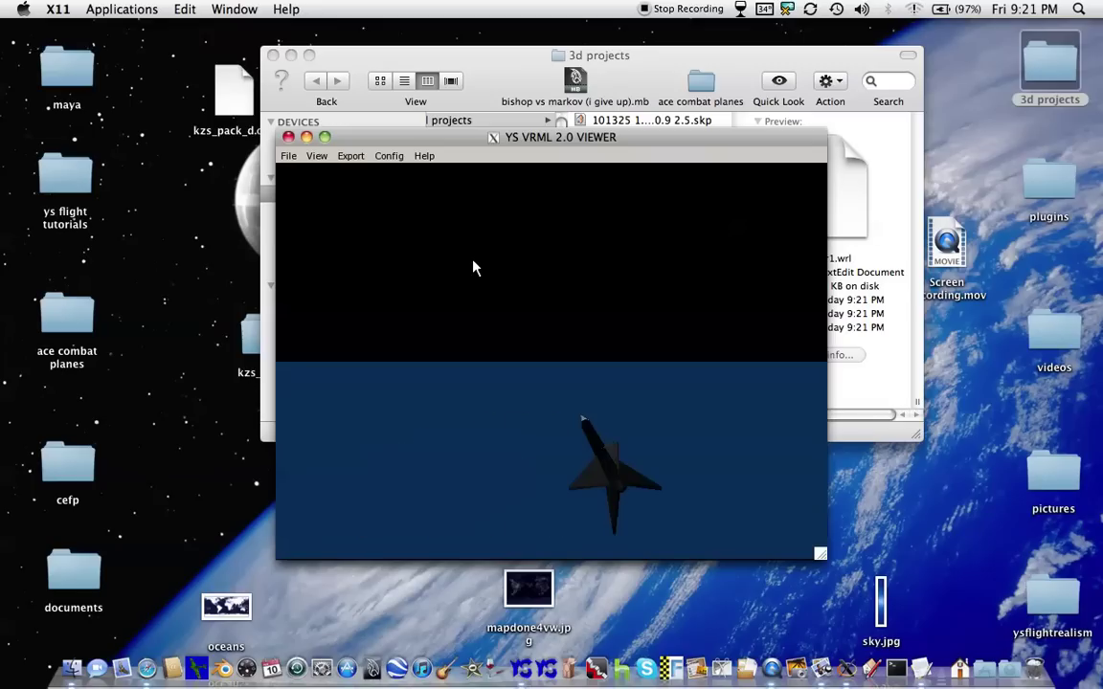
Quit the YS VRML 2.0 Viewer, confirming with Yes after two cancelled attempts
click(289, 137)
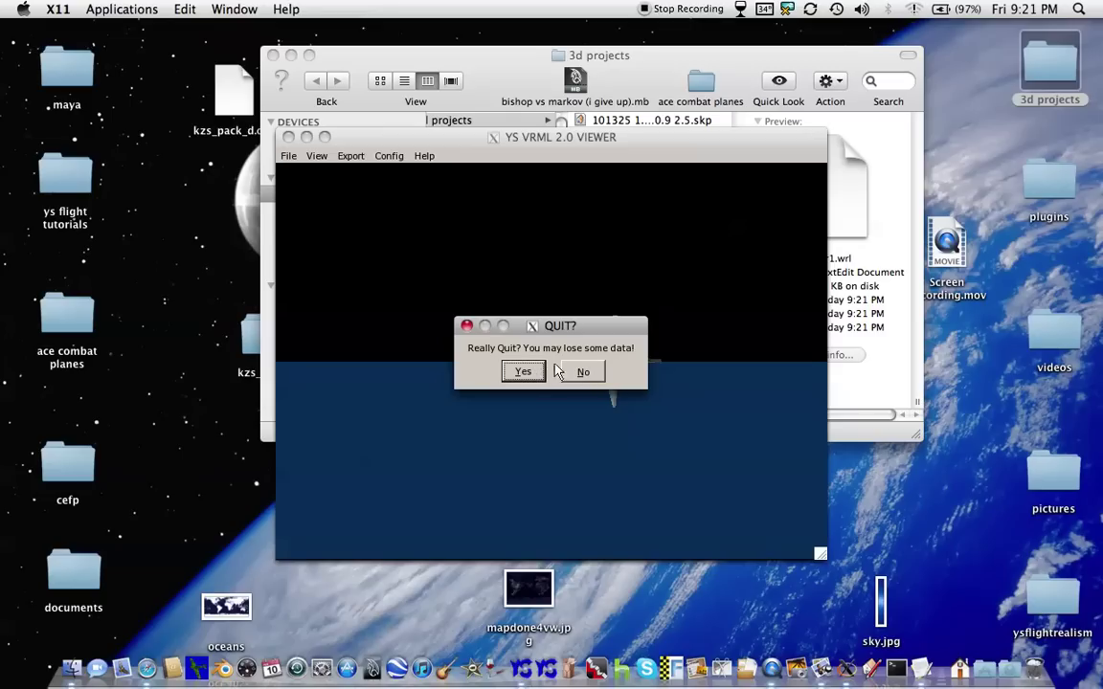
click(585, 371)
click(287, 137)
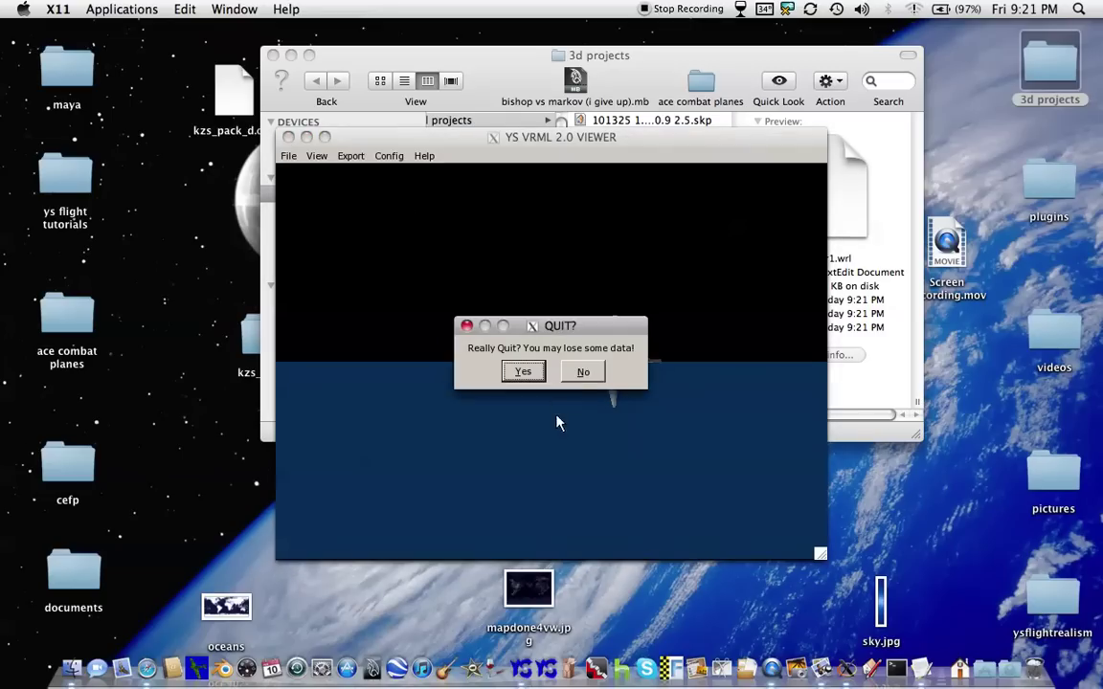
click(584, 372)
click(293, 137)
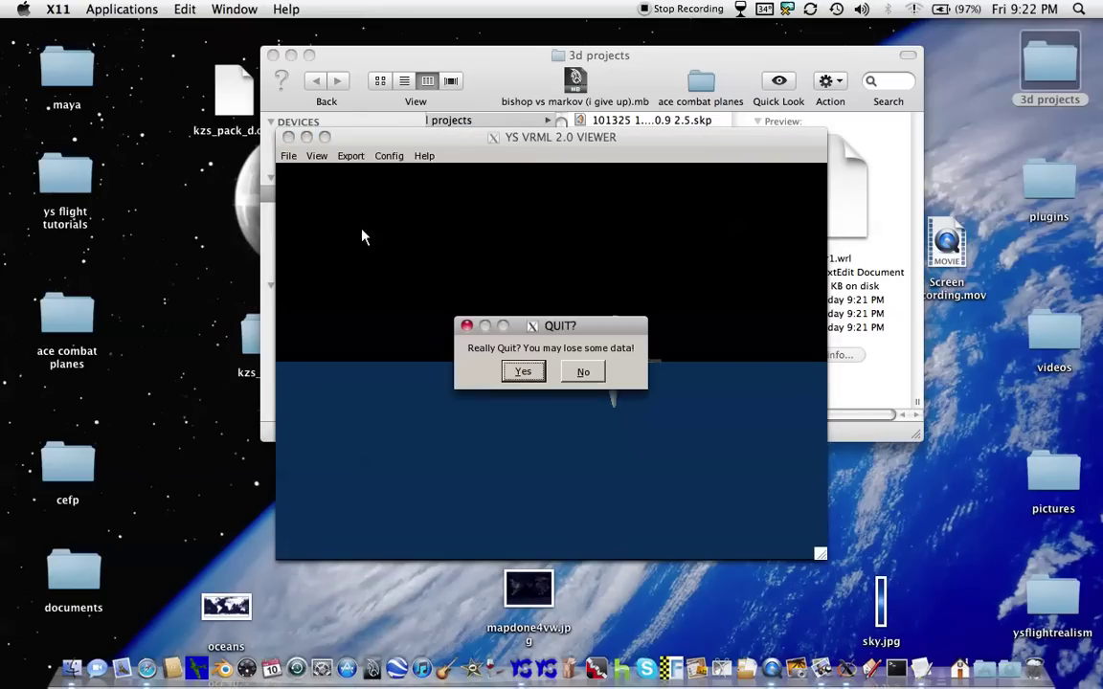
click(520, 371)
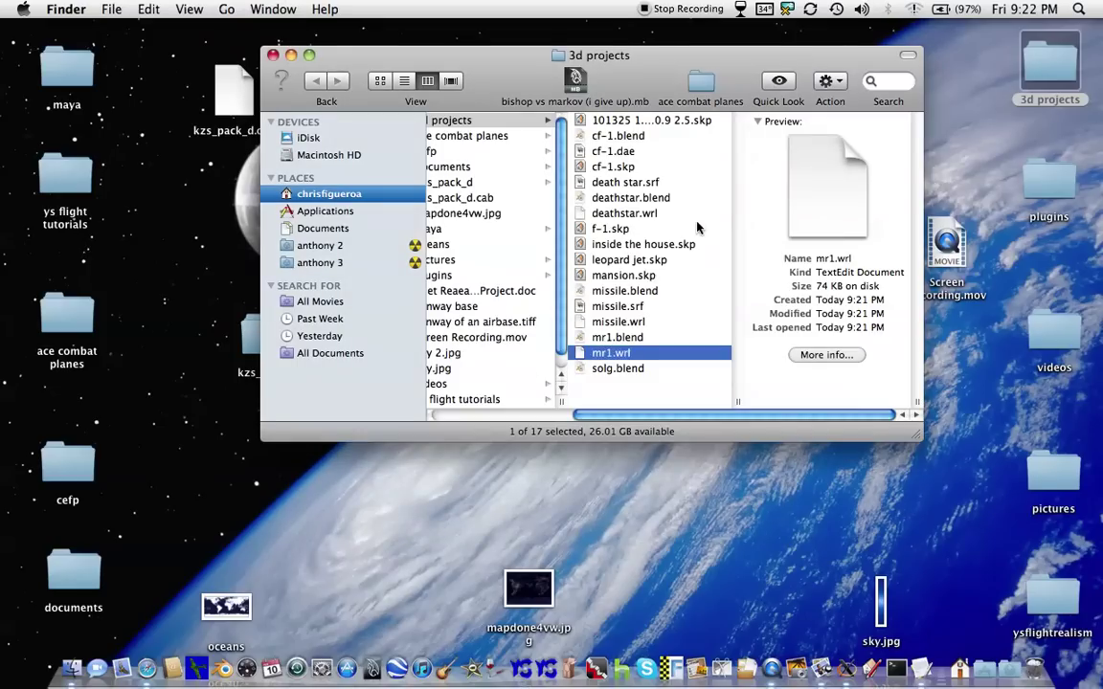
click(544, 668)
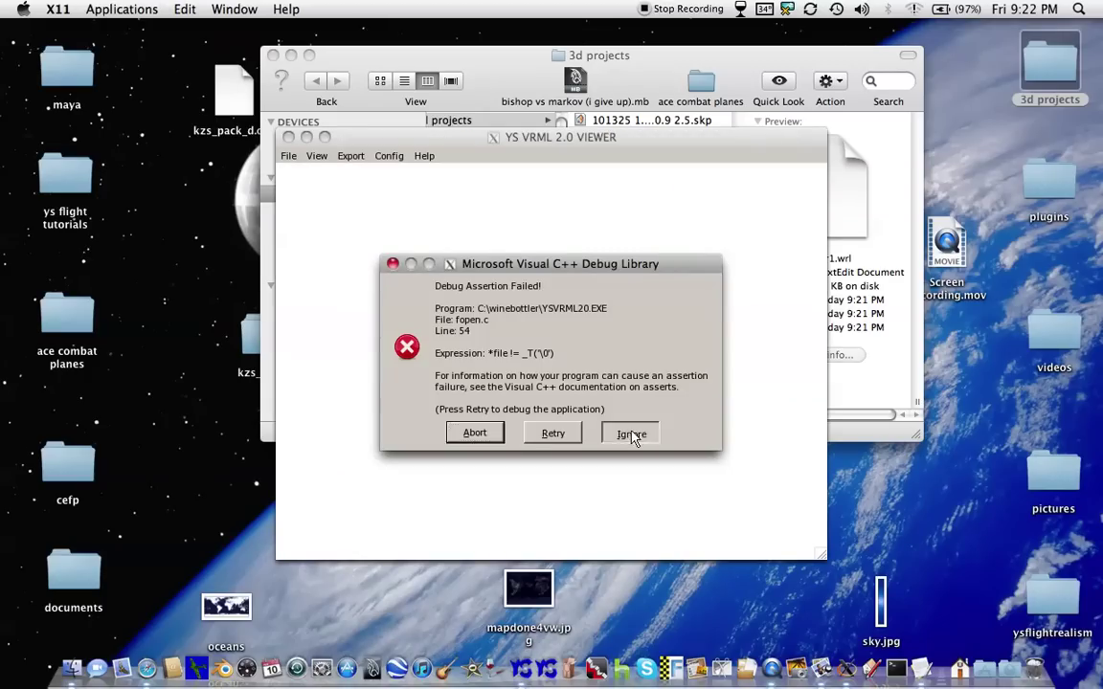
click(631, 433)
click(288, 156)
click(322, 189)
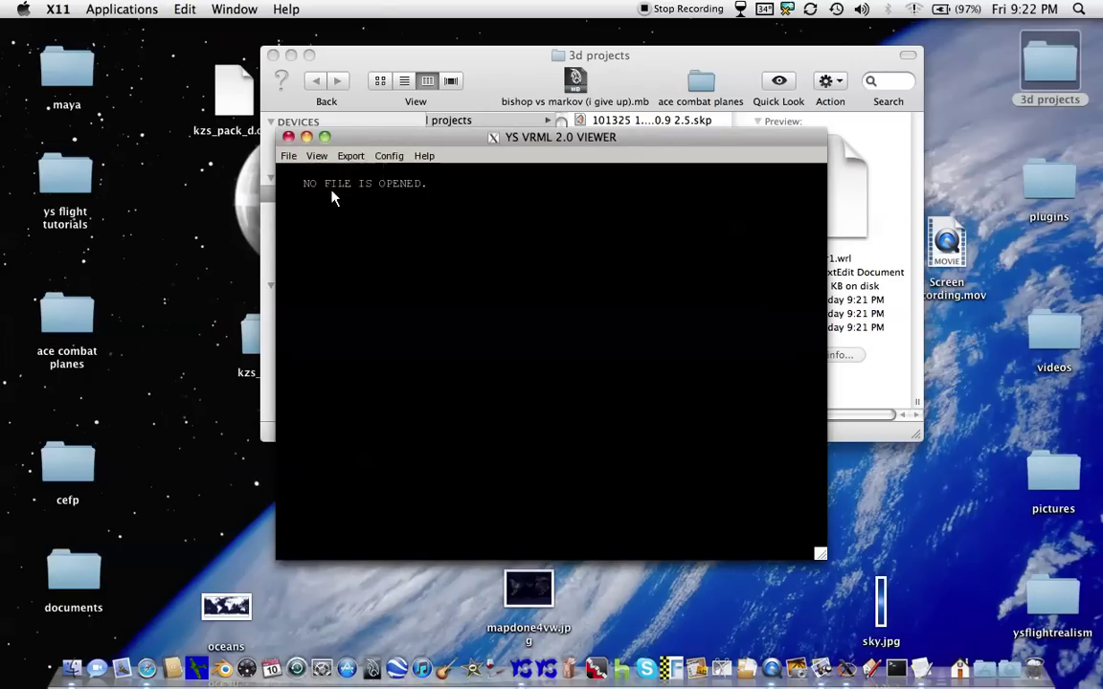
click(553, 178)
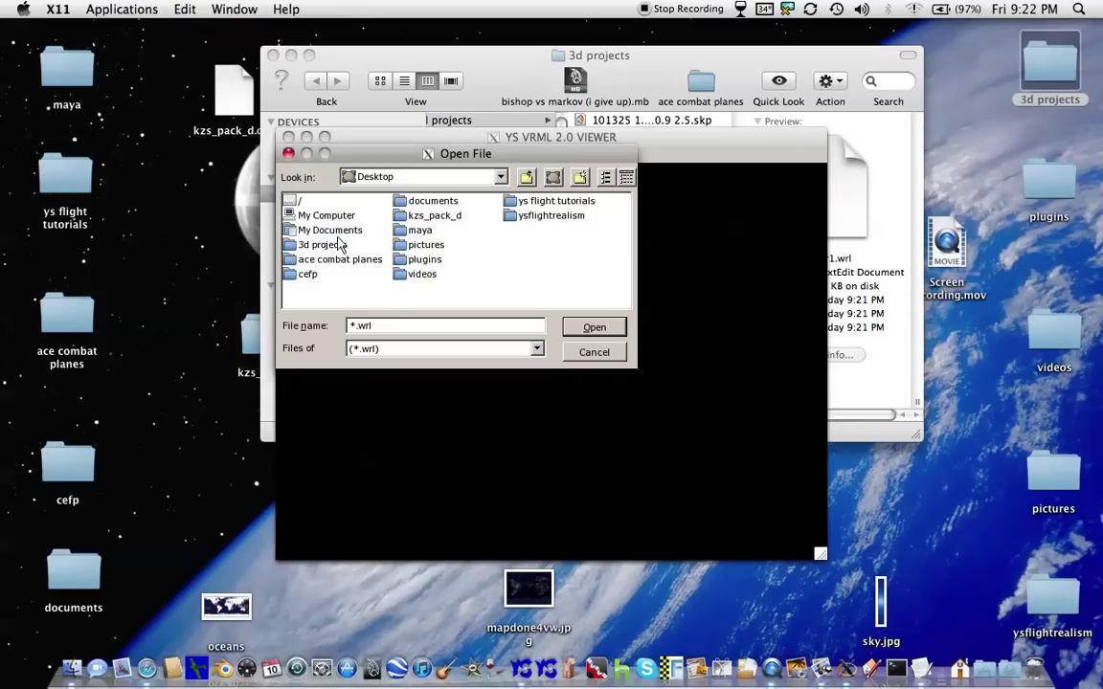
click(332, 246)
double_click(332, 246)
click(322, 217)
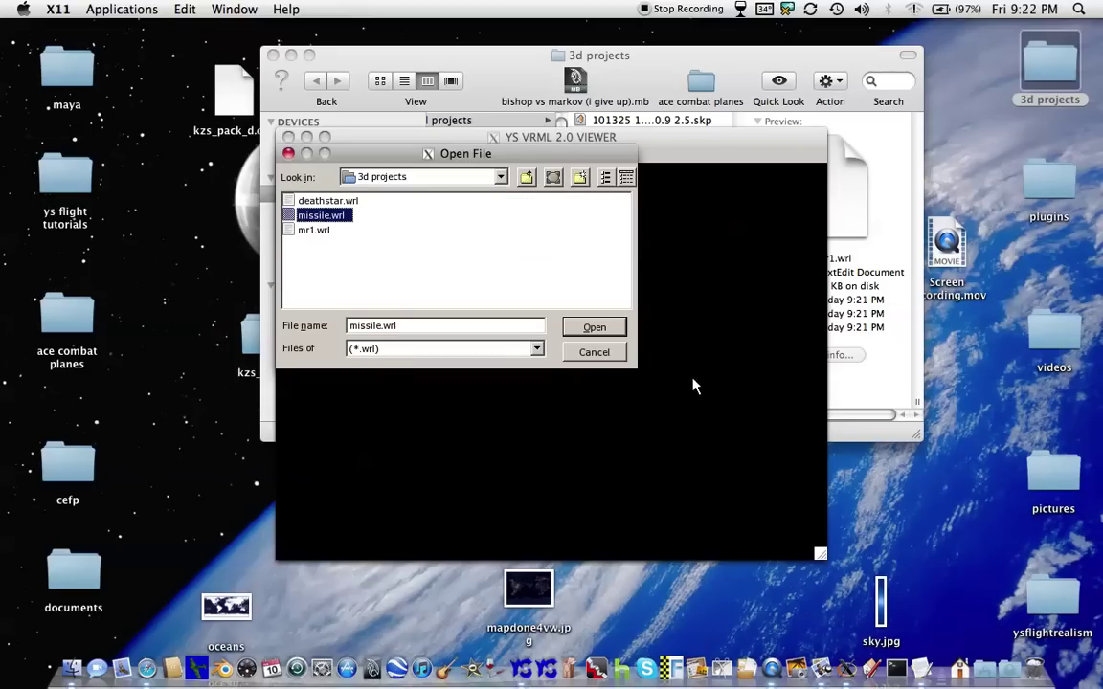
click(595, 326)
key(Left)
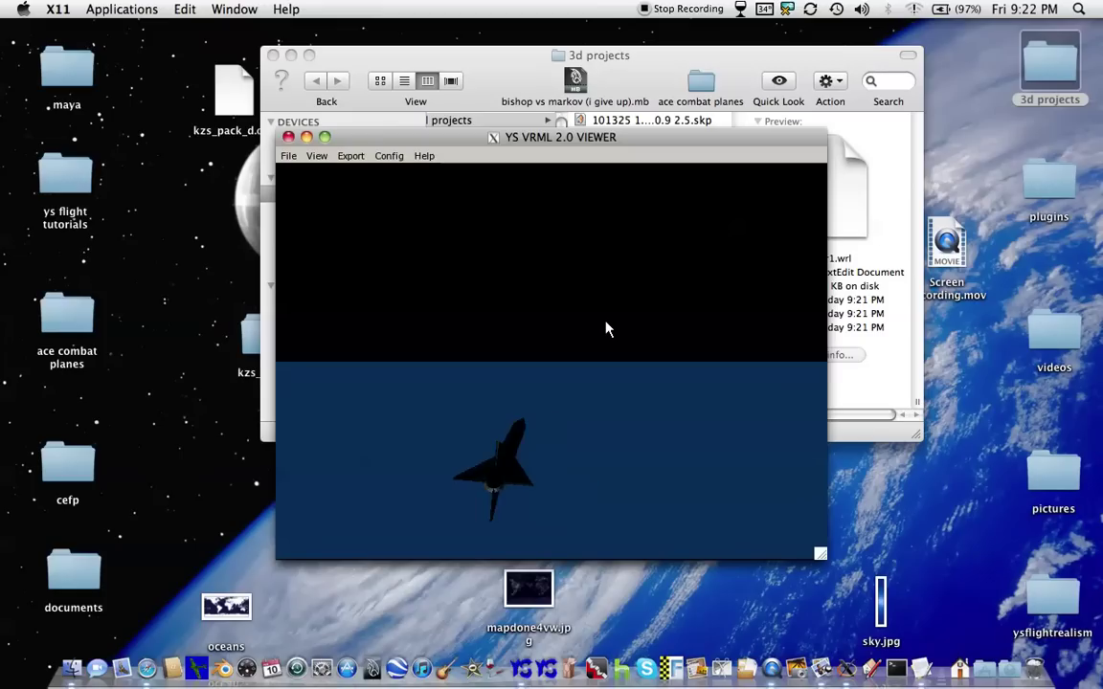
key(Right)
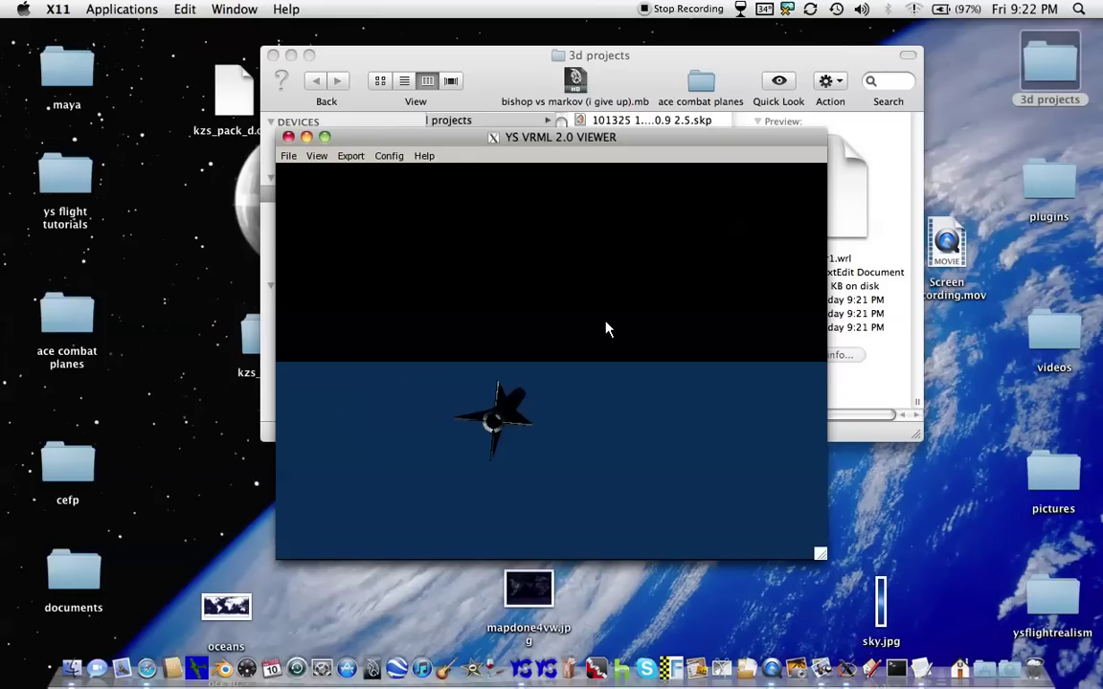
key(Right)
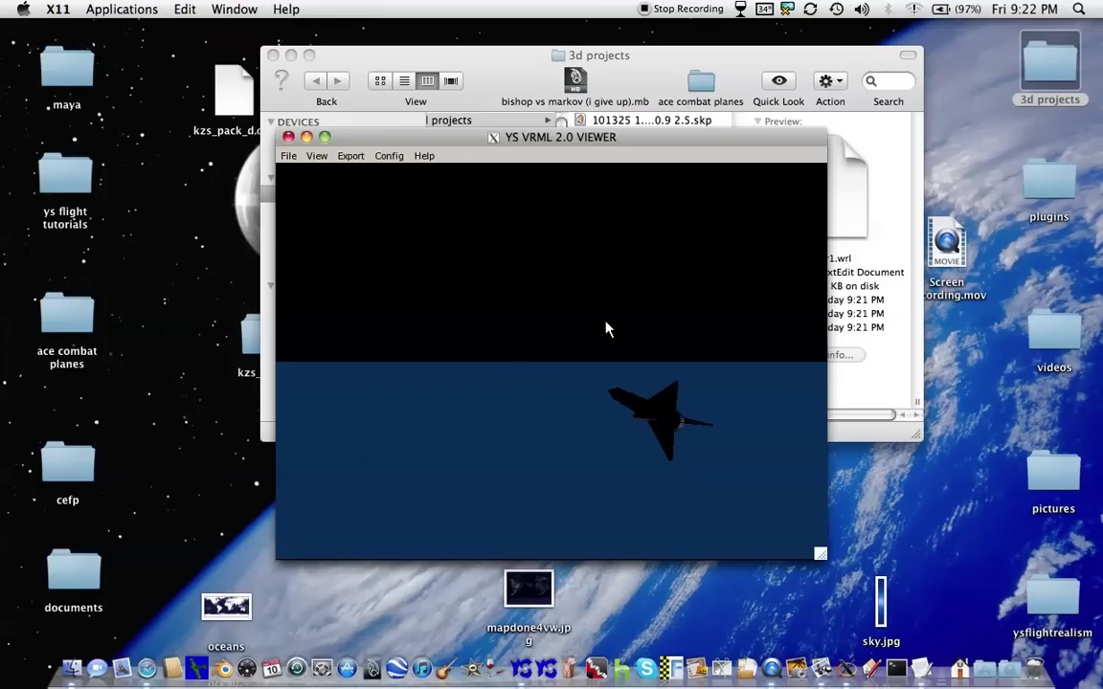
click(288, 138)
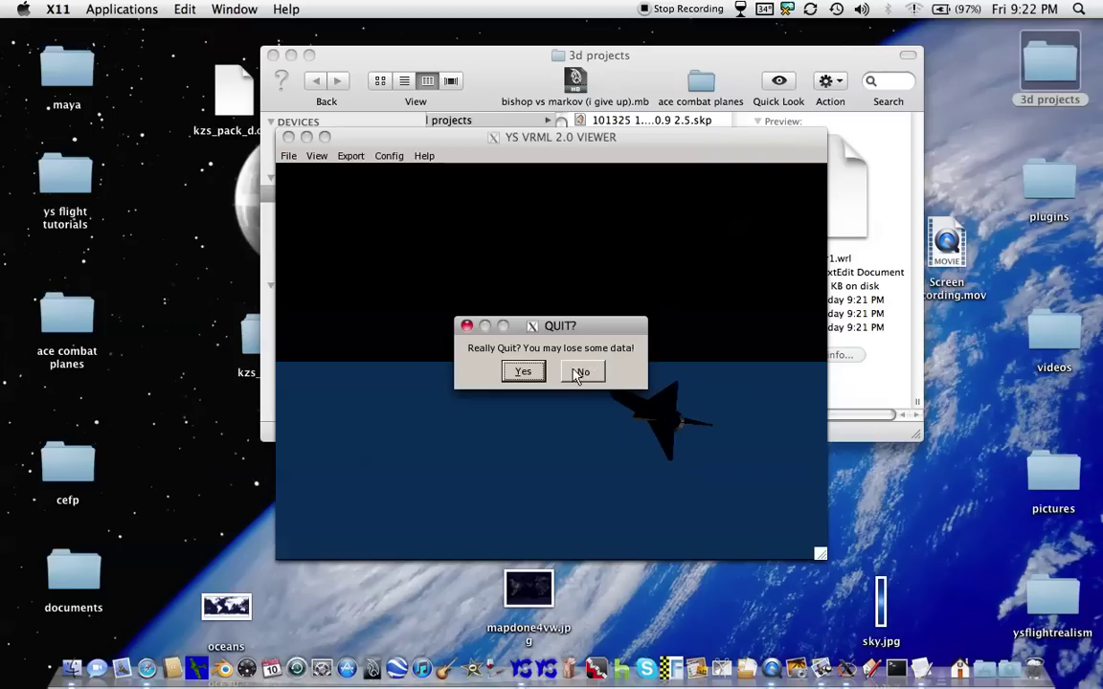
key(Return)
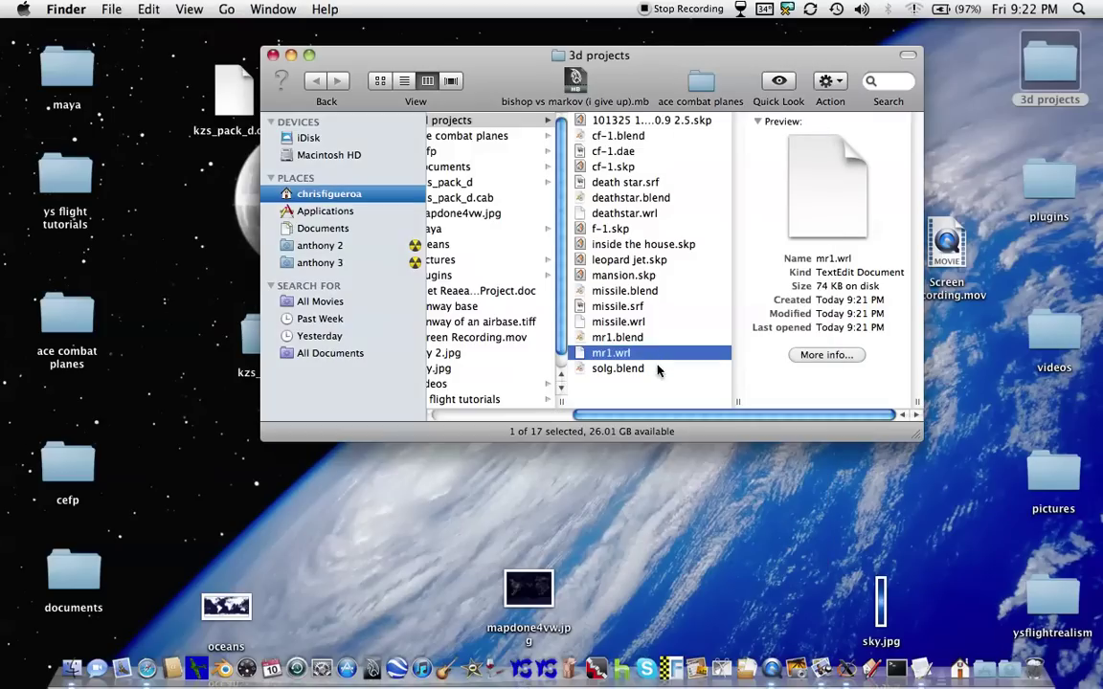
Select mr1.blend in Finder and open it in Blender 2.49b
click(655, 337)
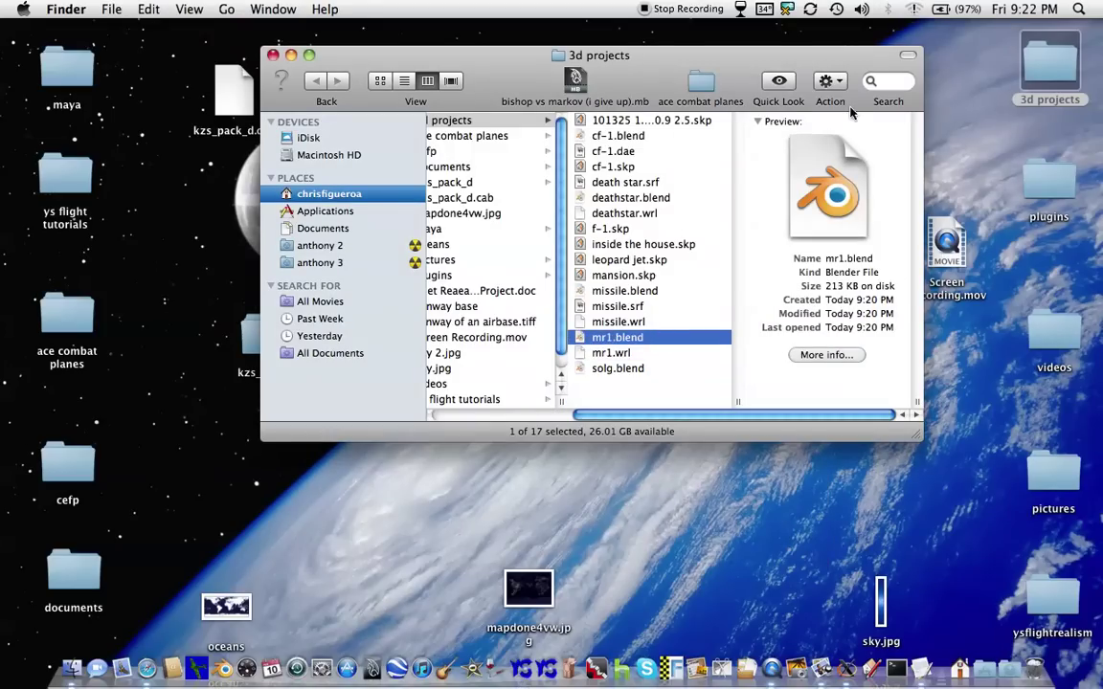
double_click(677, 337)
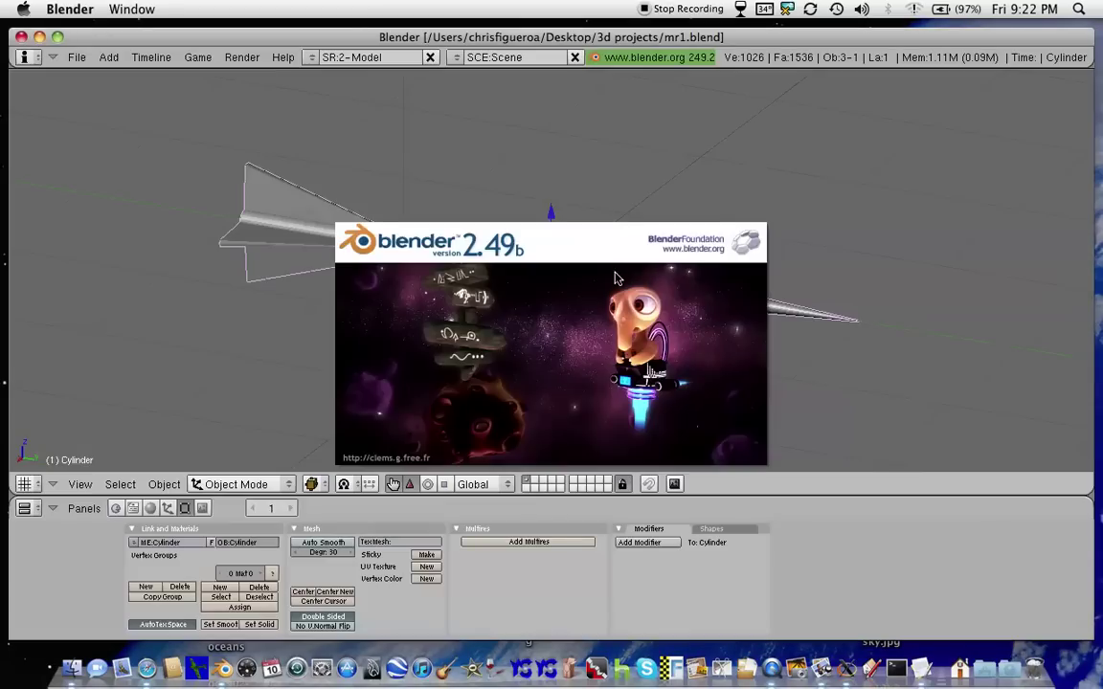
click(242, 58)
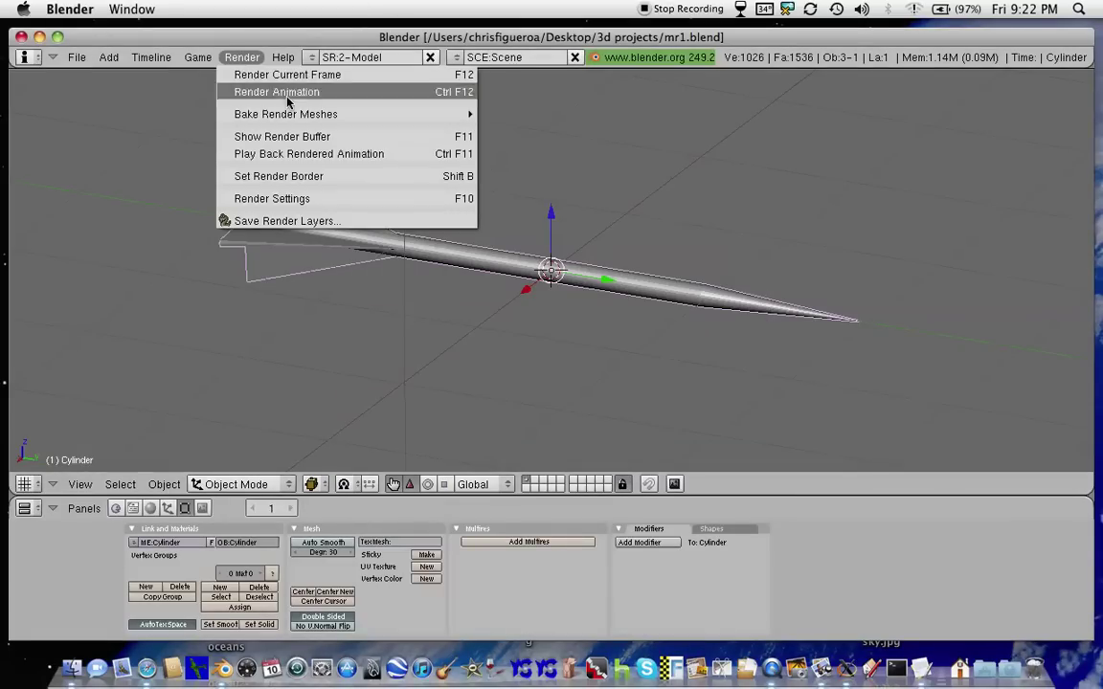
click(296, 77)
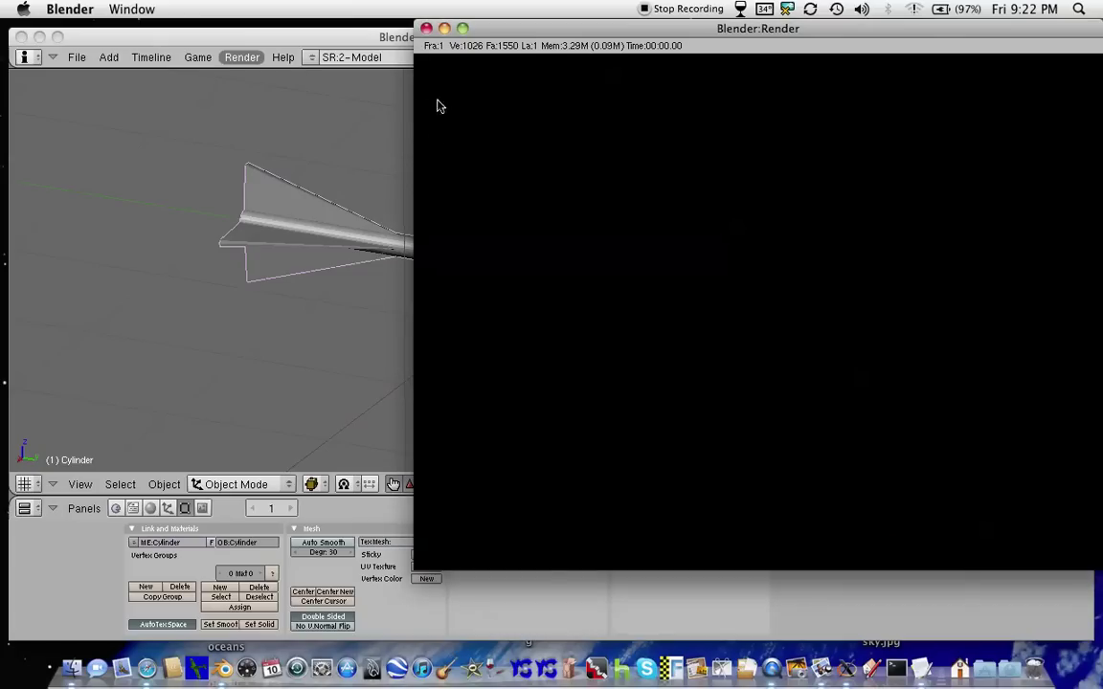
click(427, 28)
middle_drag(362, 323, 536, 316)
scroll(546, 327, up, 3)
scroll(551, 318, up, 3)
scroll(543, 327, down, 3)
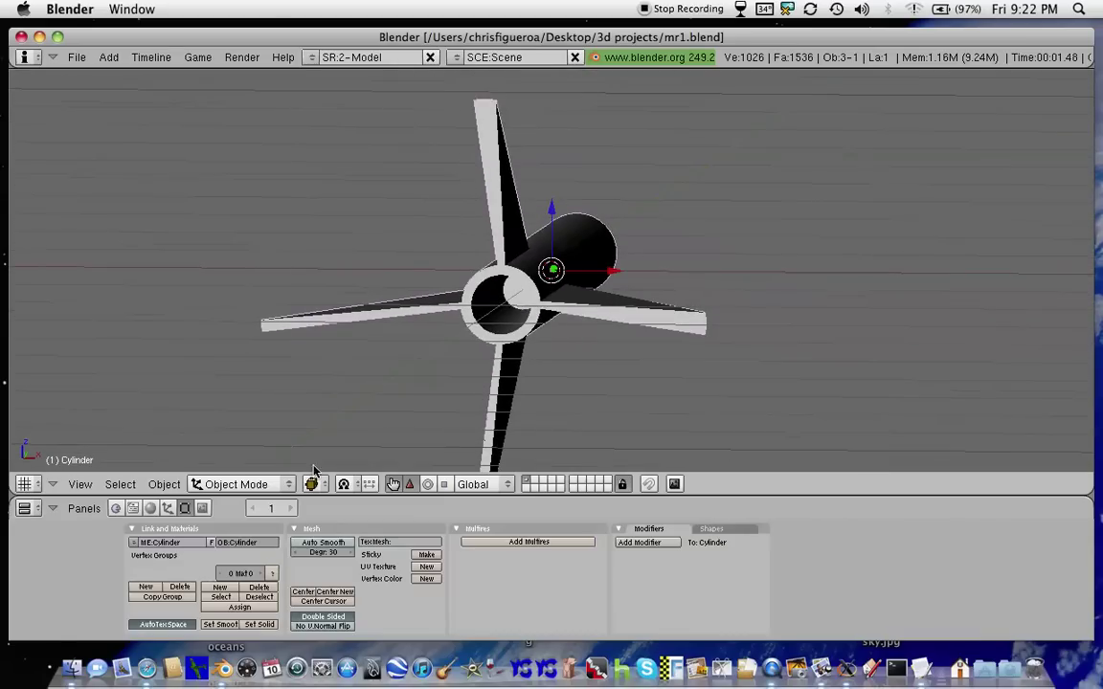
Switch to Vertex Paint mode and fill the whole mesh with black using Set VCol
click(288, 484)
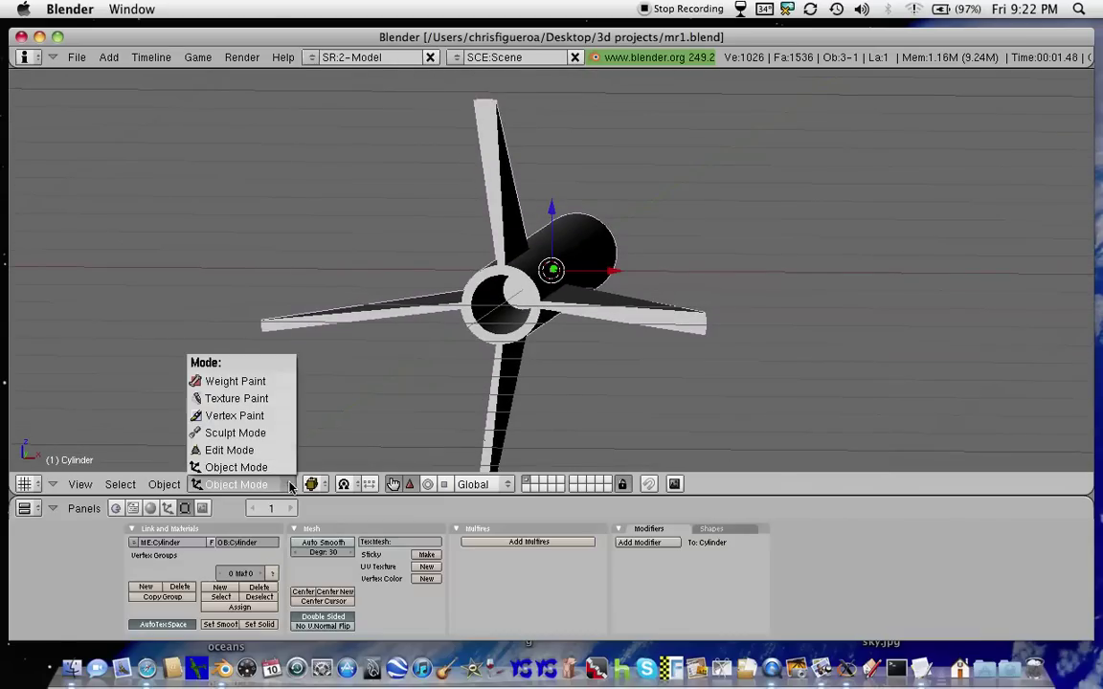
click(266, 417)
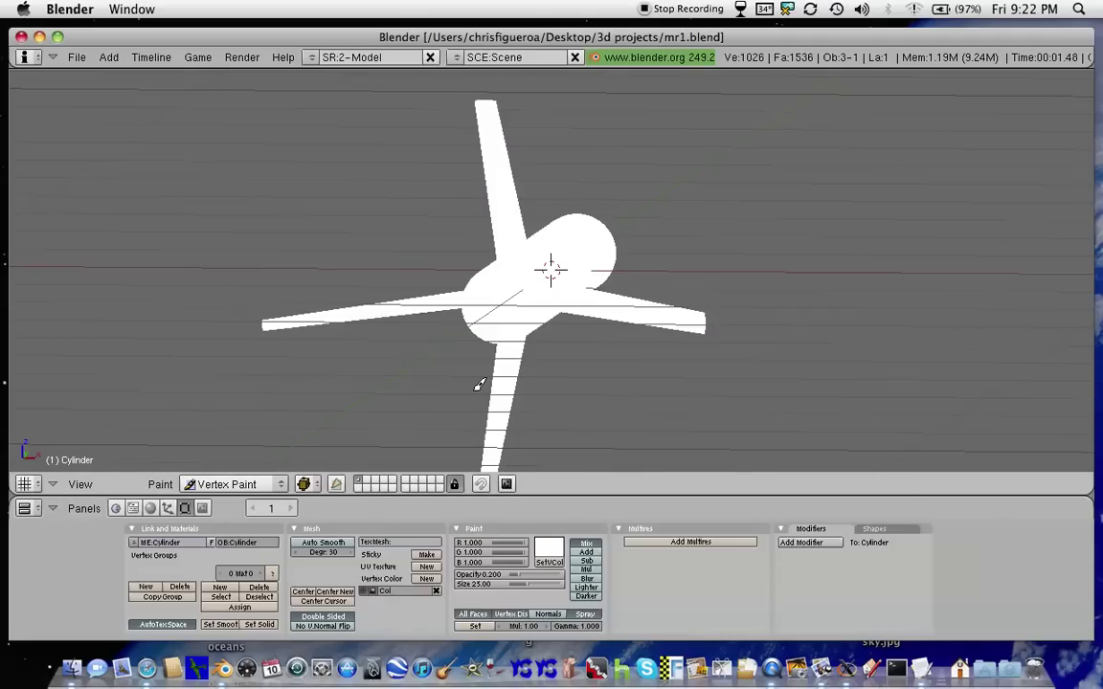
scroll(478, 385, down, 2)
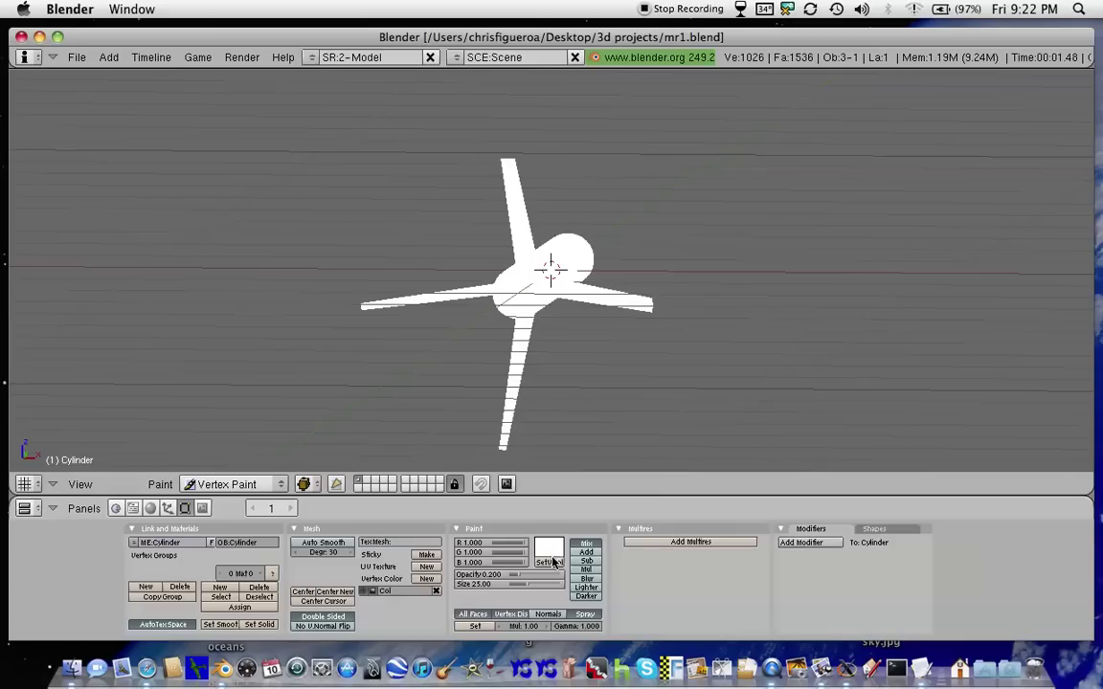
click(549, 550)
click(534, 438)
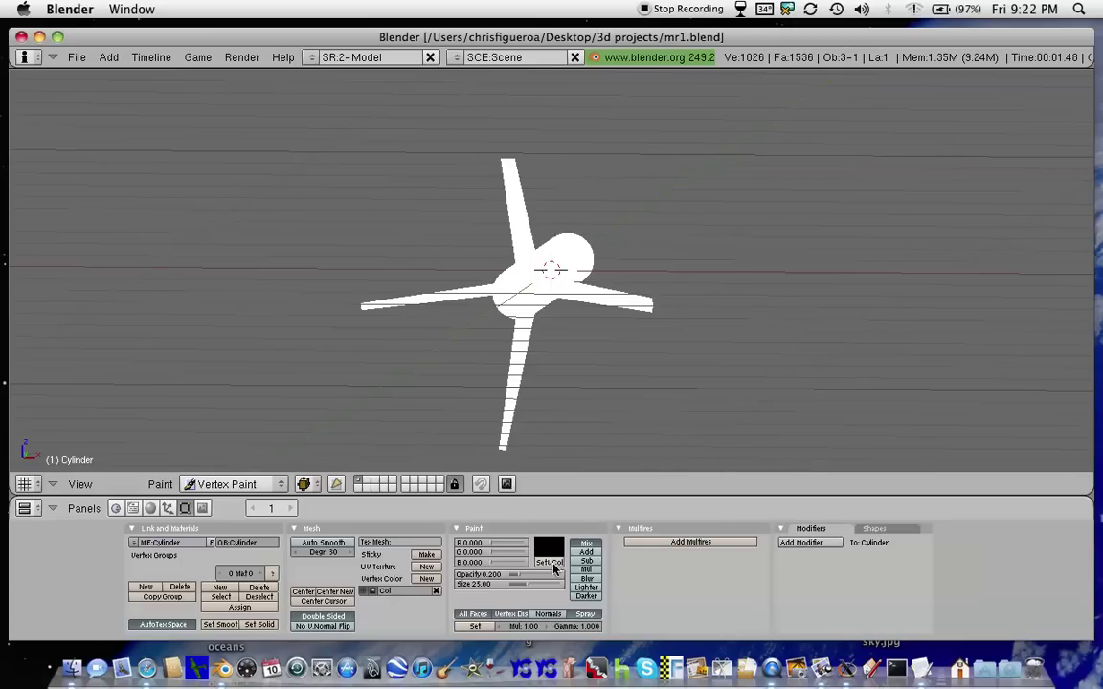
click(551, 563)
Pick pure red (FC0000) as the paint colour and repaint the entire rocket with Set VCol
scroll(573, 414, up, 2)
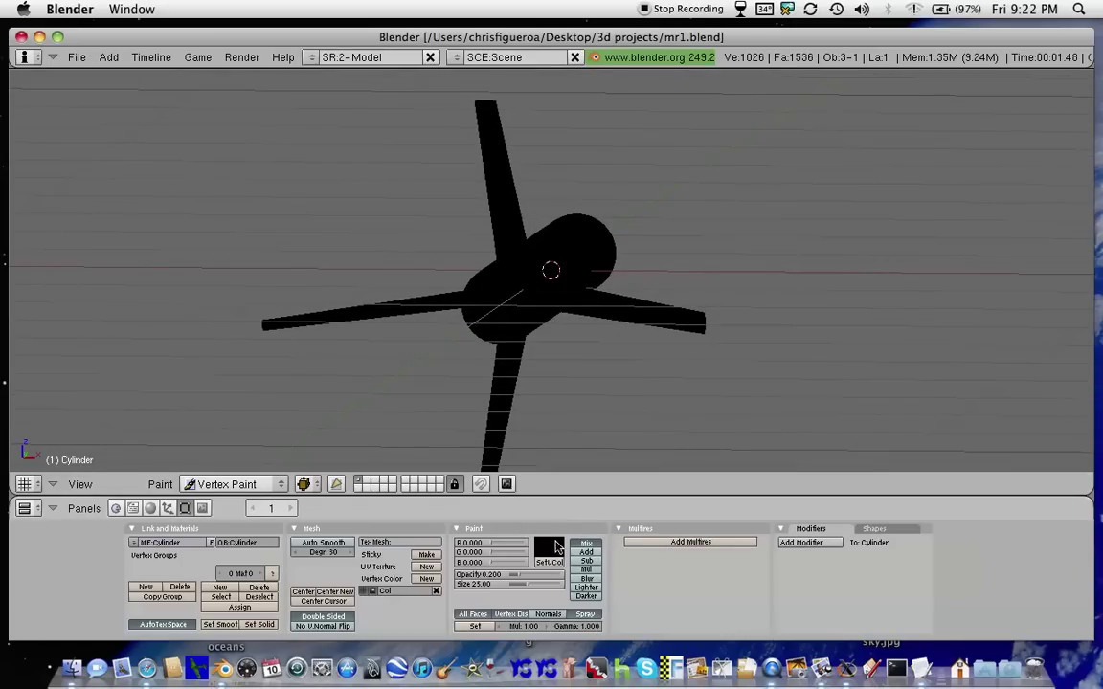
click(549, 551)
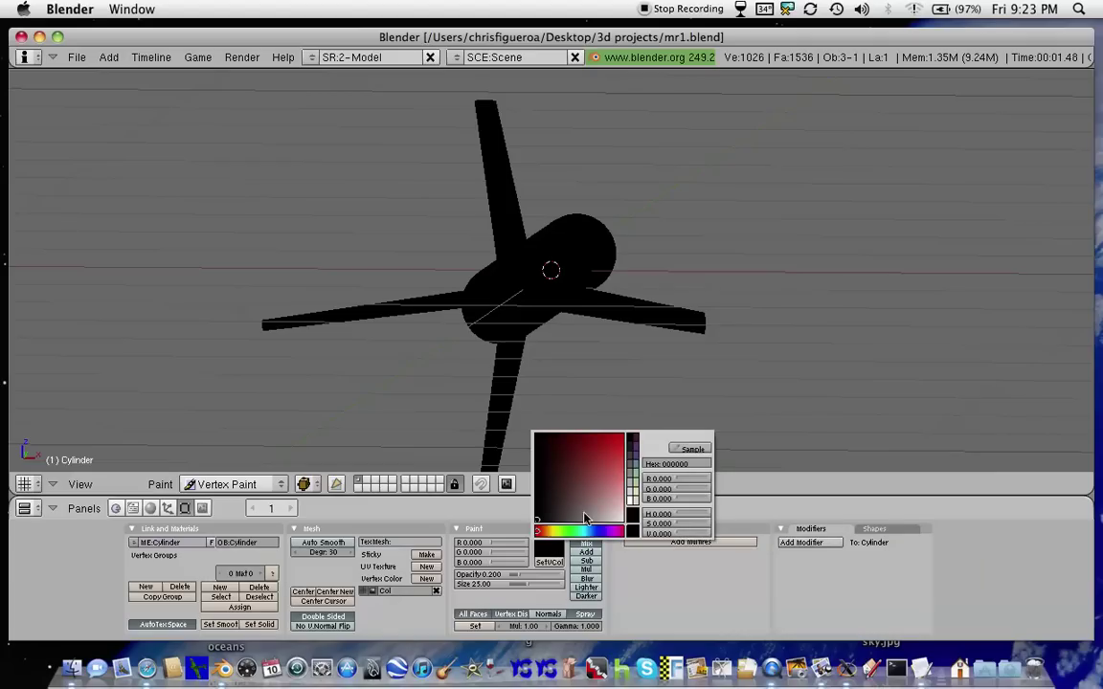
click(625, 438)
click(550, 564)
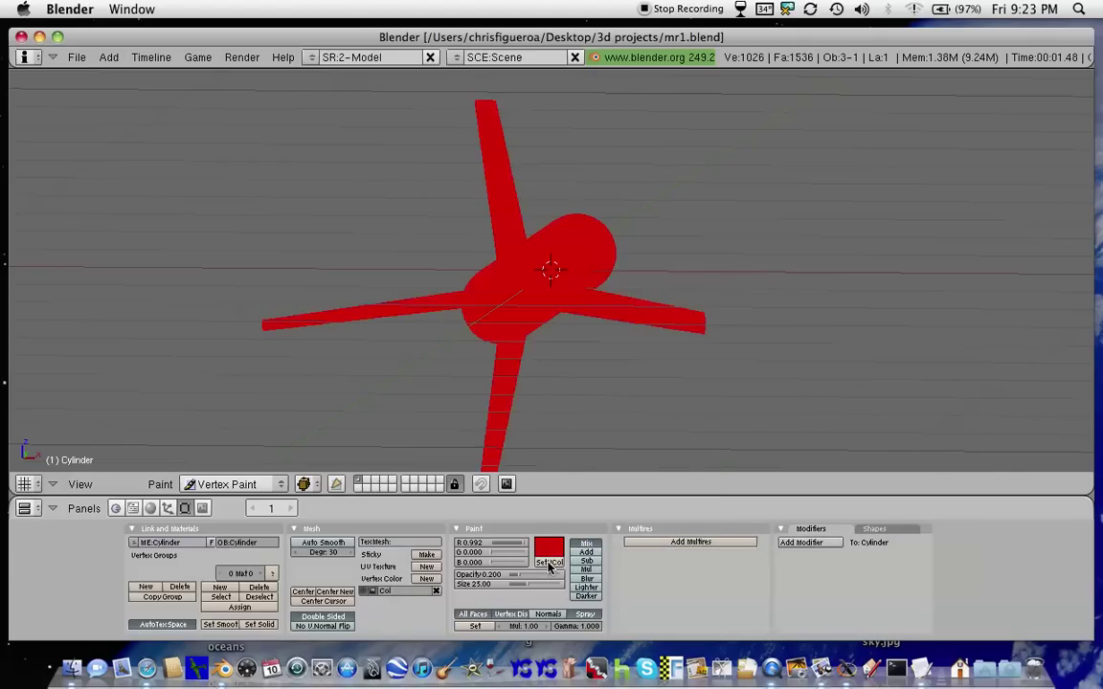
scroll(604, 342, up, 5)
scroll(586, 346, down, 5)
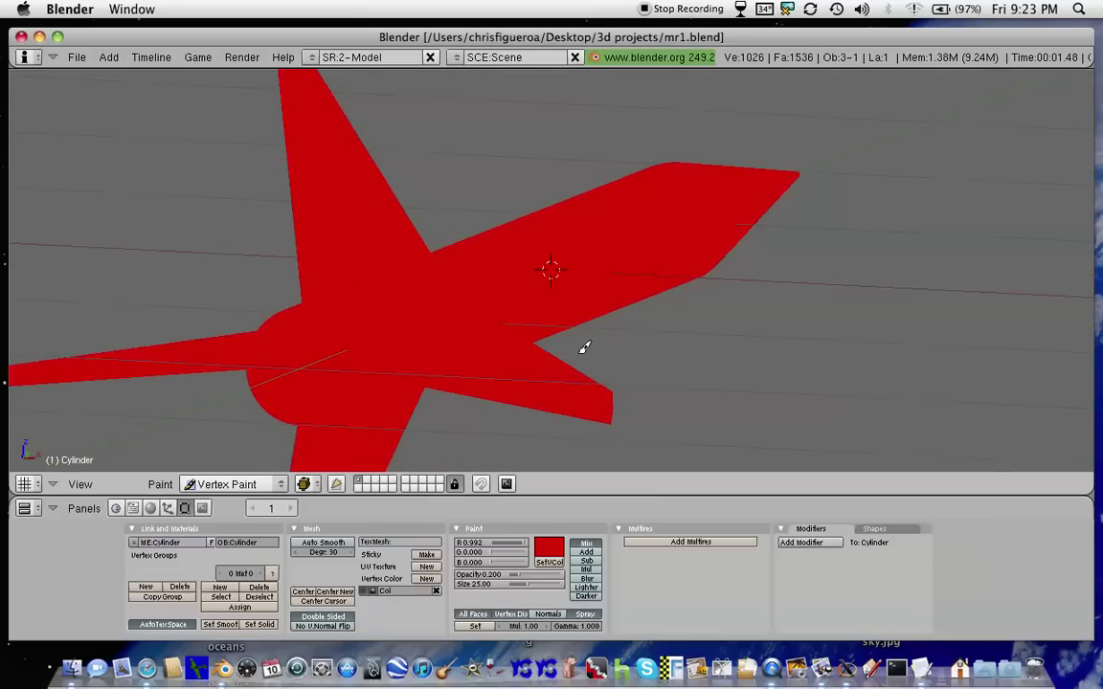
scroll(585, 348, down, 2)
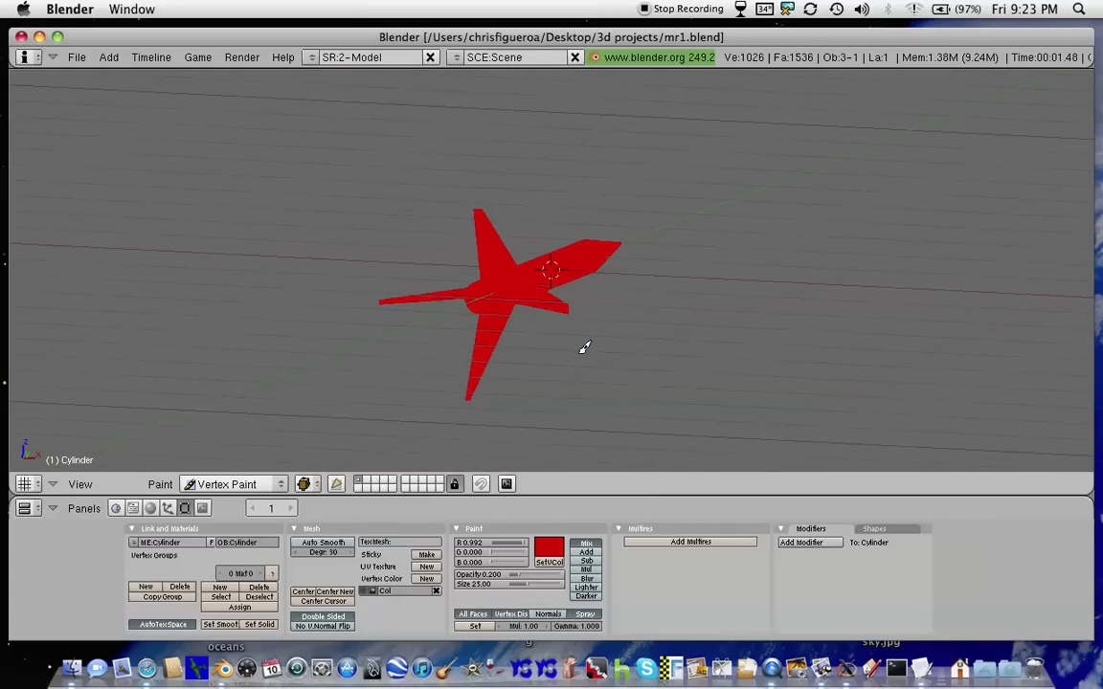
Leave face-select painting off, set the viewport draw type to Textured, and orbit the red rocket
click(336, 484)
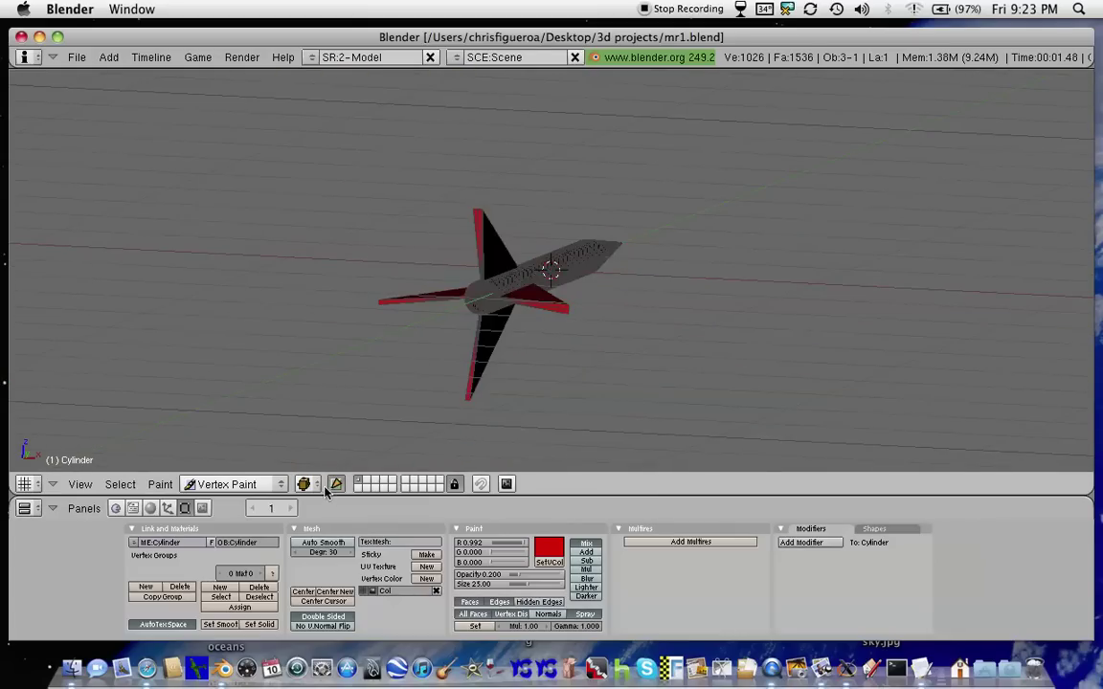
click(317, 486)
click(337, 485)
click(324, 487)
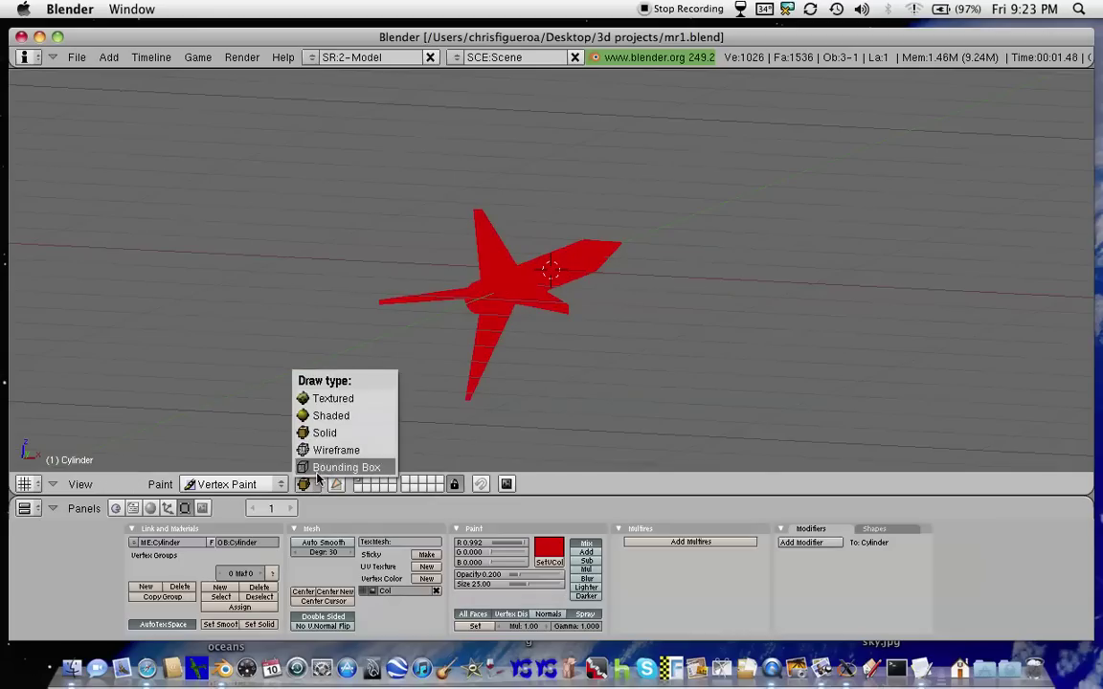
click(323, 398)
scroll(454, 354, up, 6)
scroll(458, 356, down, 6)
middle_drag(526, 357, 533, 151)
middle_drag(598, 235, 461, 197)
Save mr1.blend, confirming the overwrite, and quit Blender
click(77, 58)
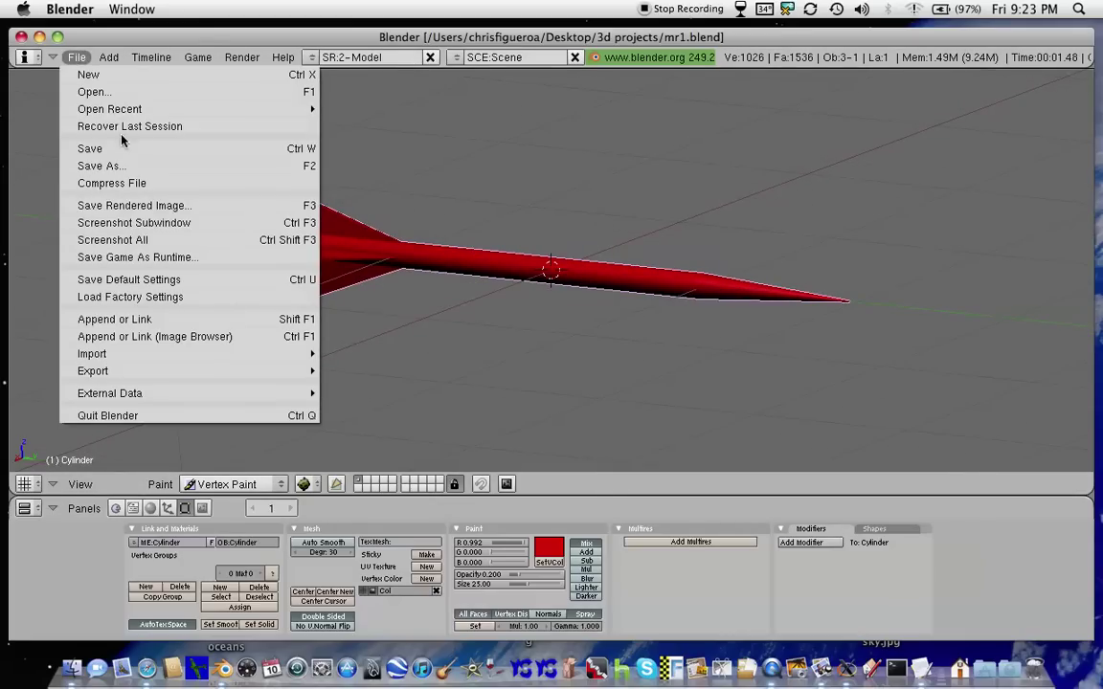
click(123, 148)
click(133, 144)
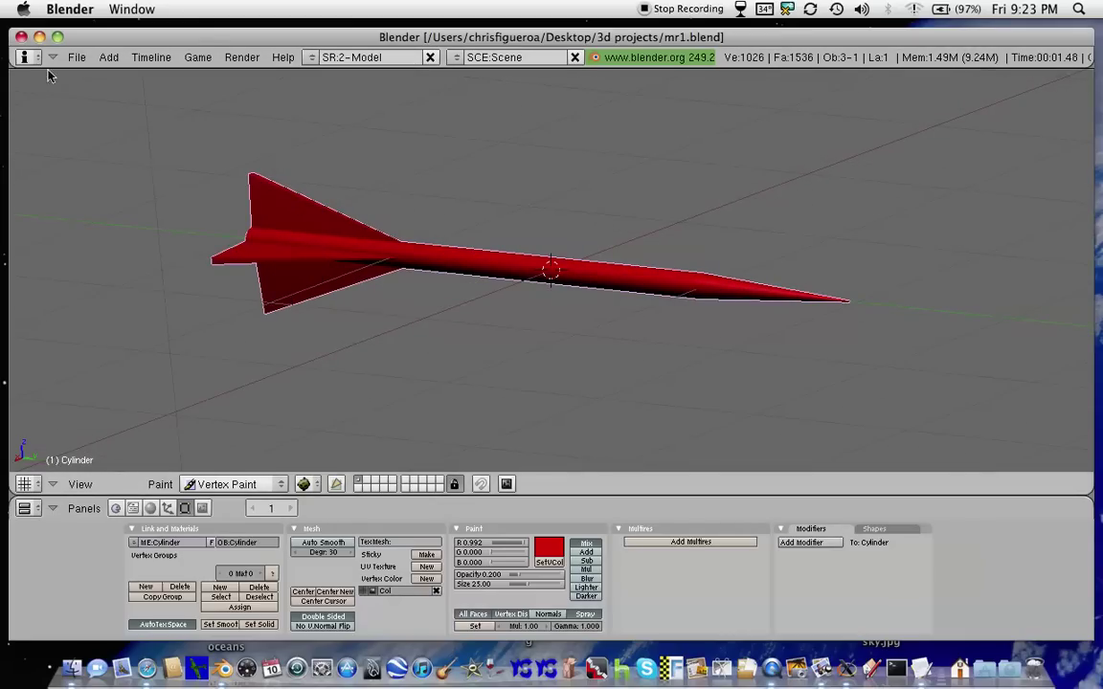
click(21, 36)
Move mr1.blend1 and mr1.wrl to the Trash, then reopen mr1.blend in Blender
drag(638, 346, 1021, 660)
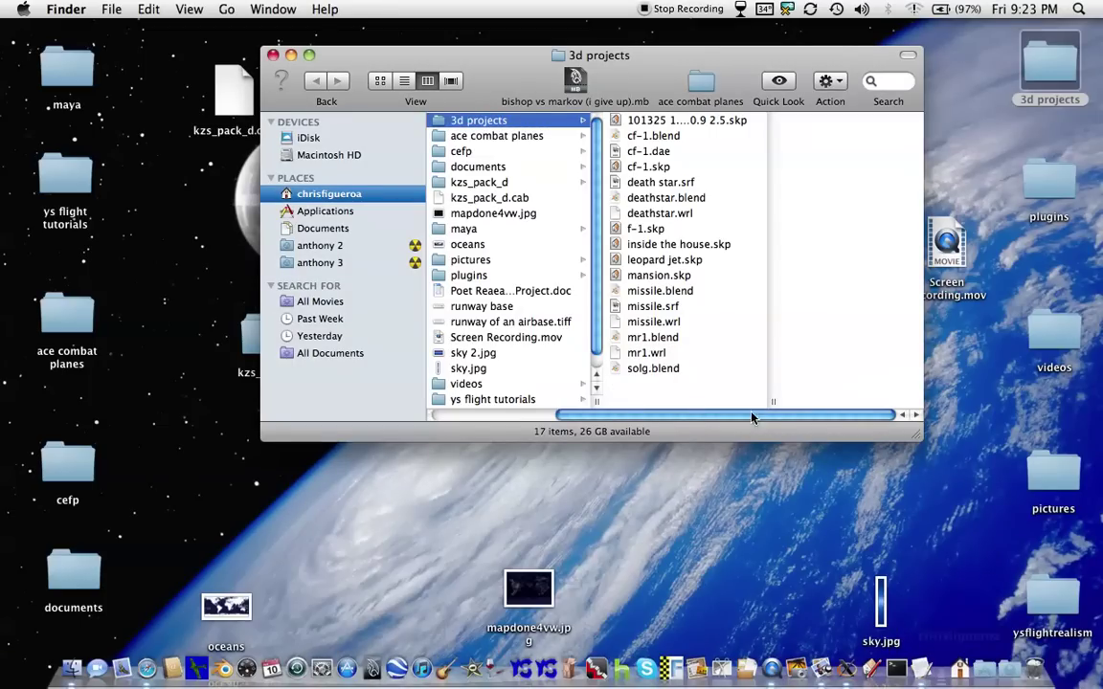
drag(636, 352, 1053, 659)
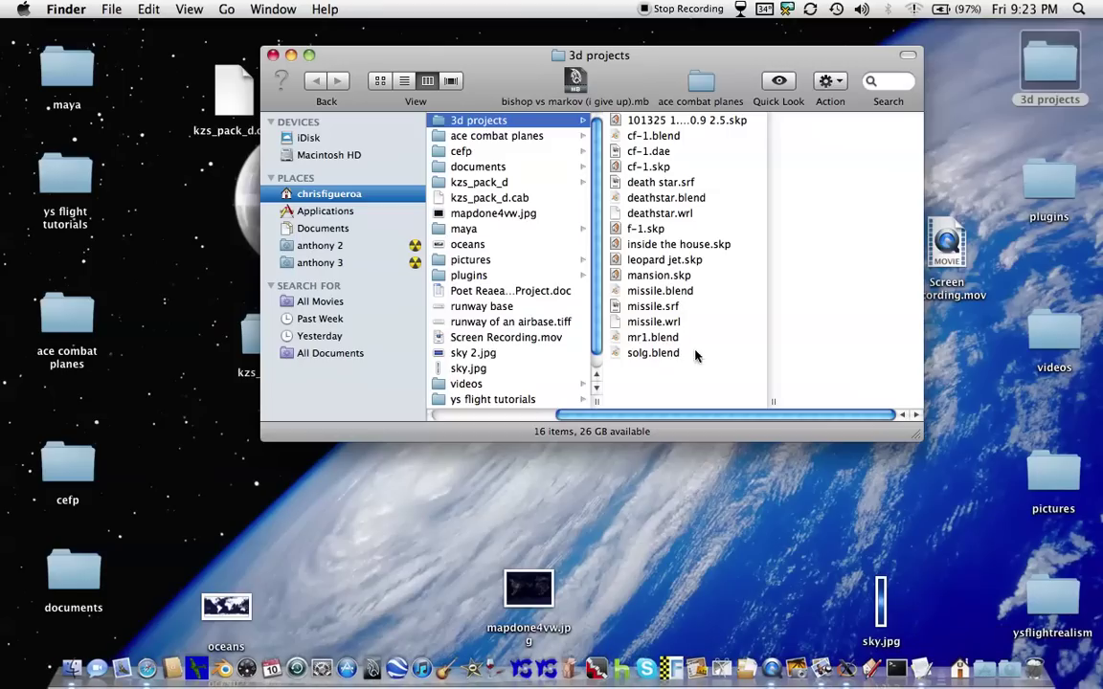
double_click(661, 341)
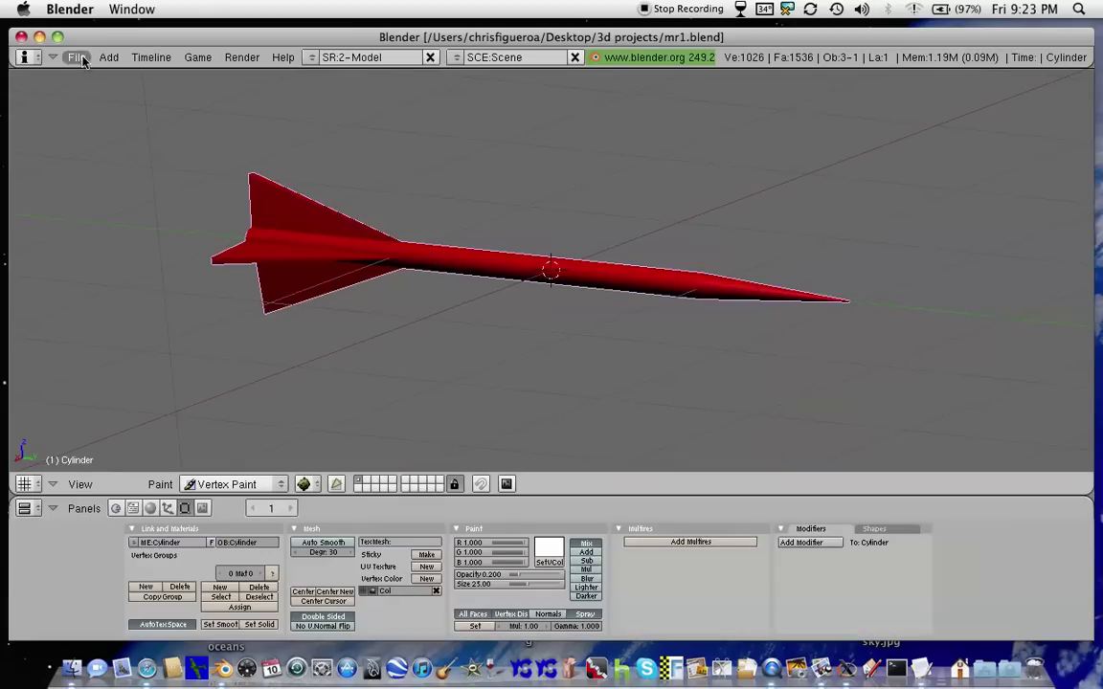
Export the rocket via File > Export > VRML97 with default options as mr1.wrl in 3d projects
click(76, 58)
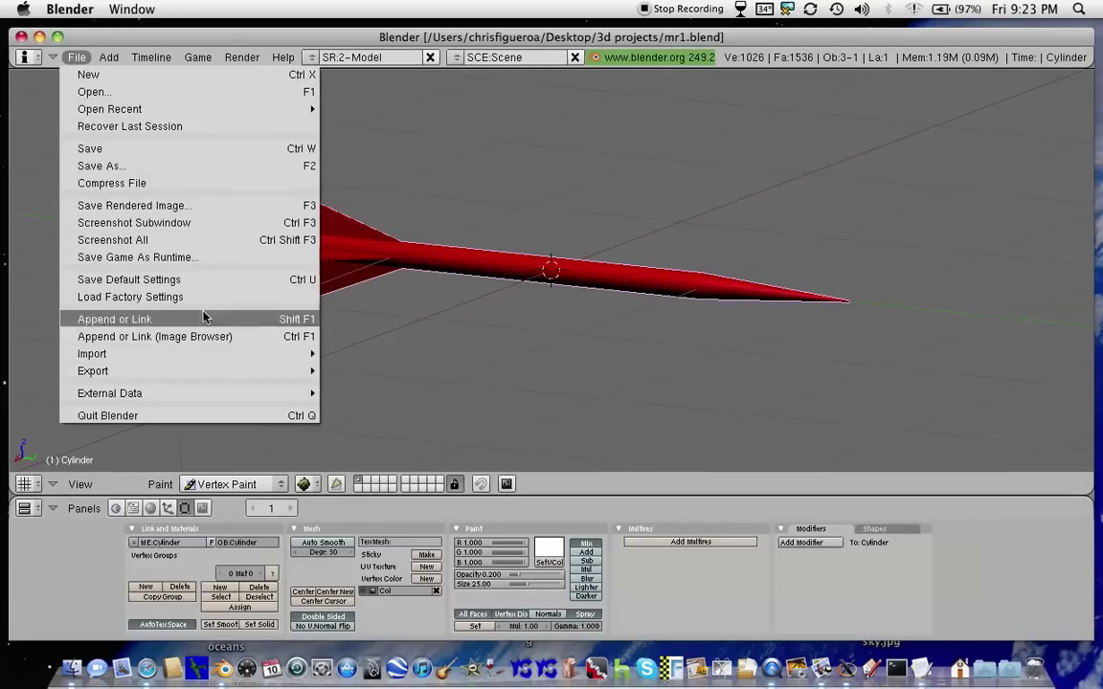
mouse_move(223, 380)
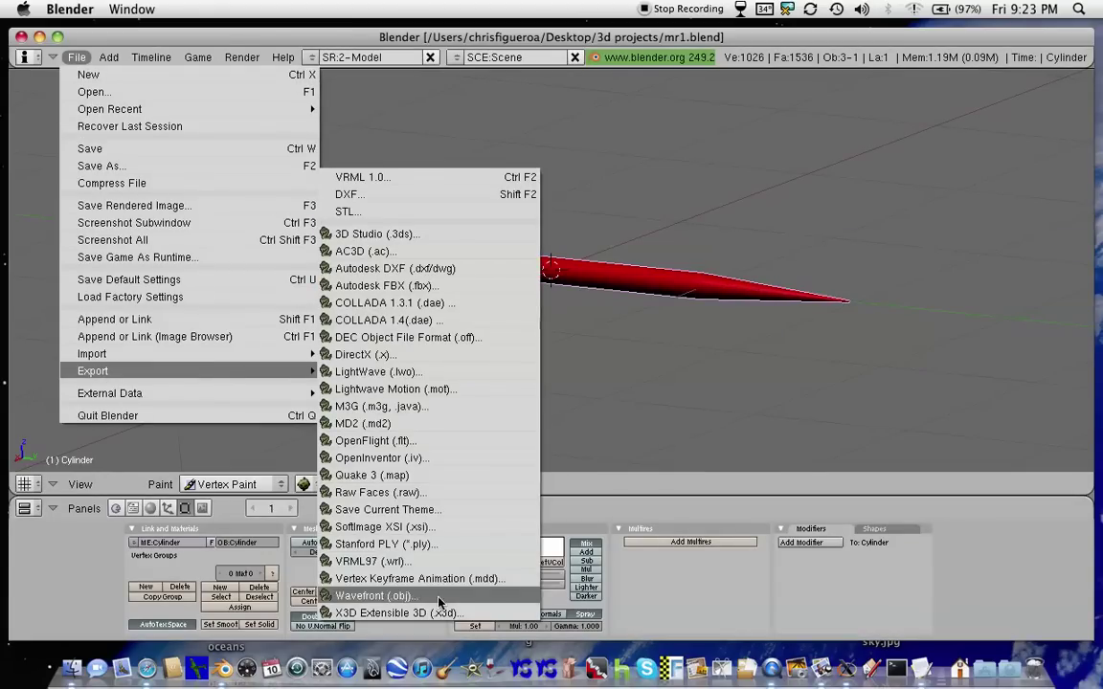
click(431, 563)
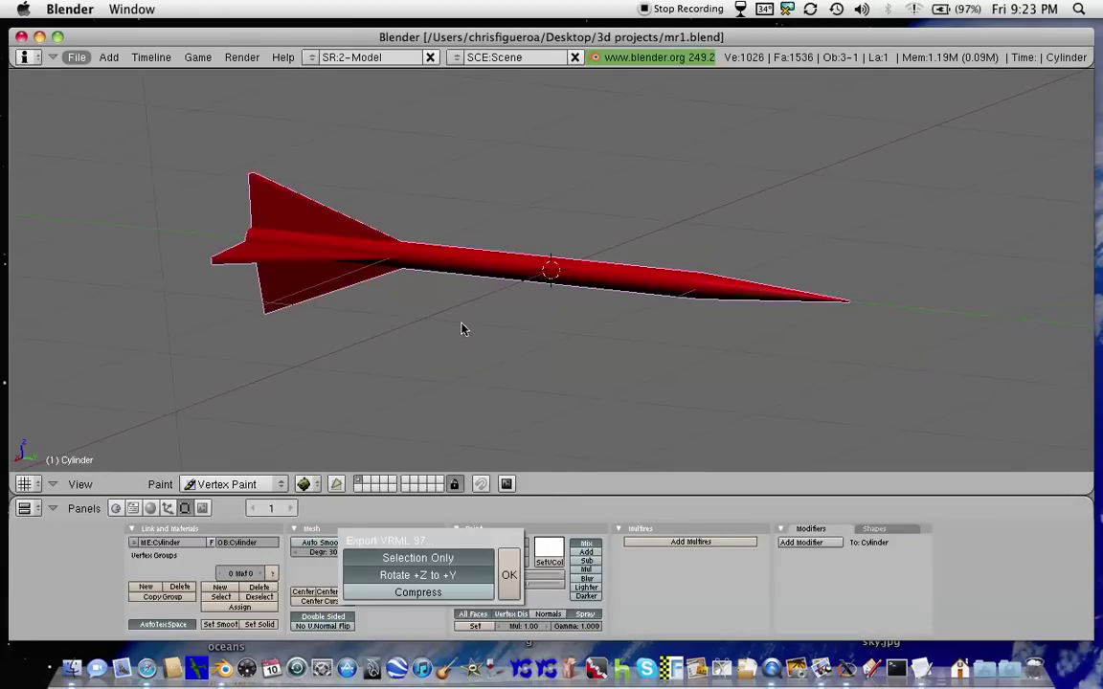
click(509, 578)
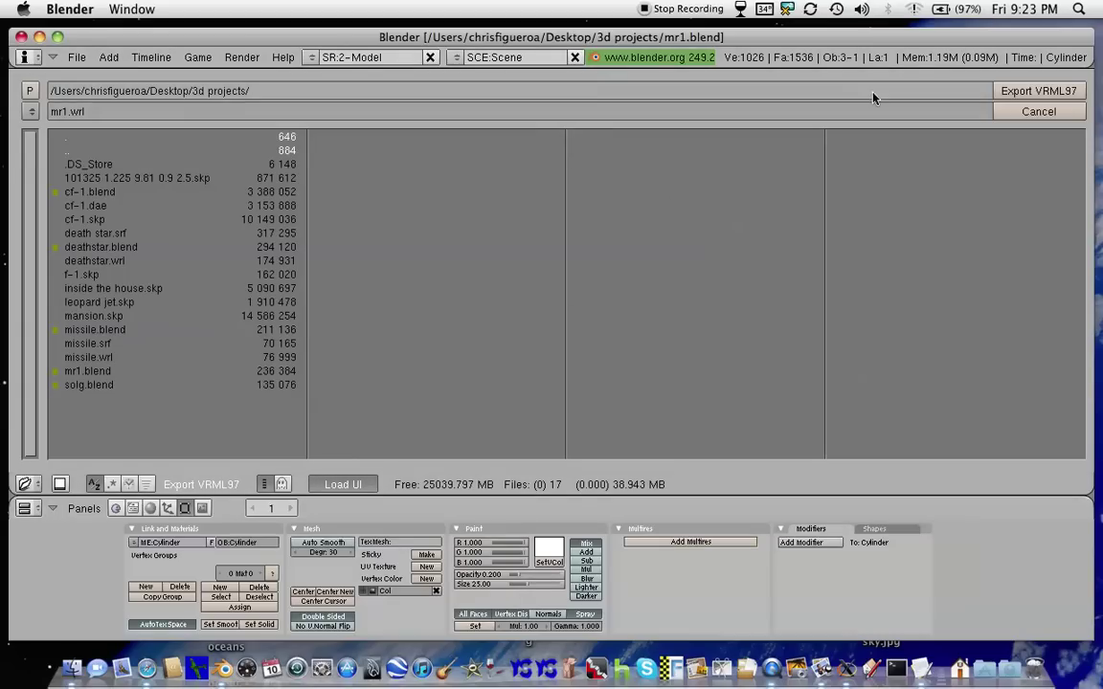
click(1030, 91)
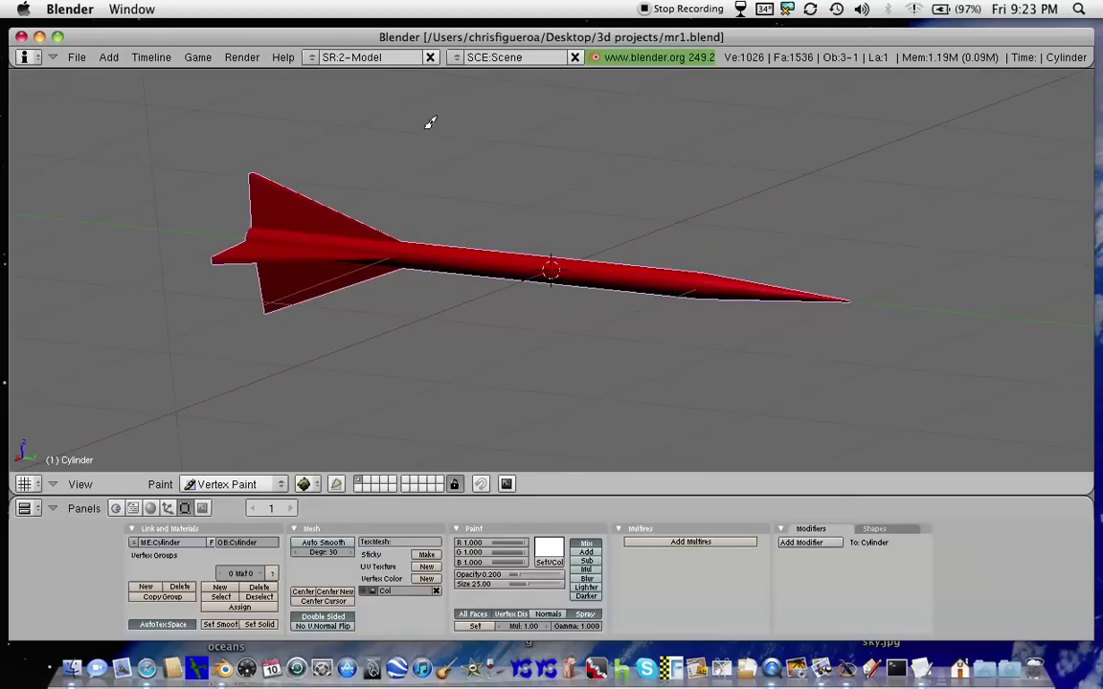
Close Blender and compare the Finder info of mr1.wrl, missile.wrl and missile.srf
click(21, 36)
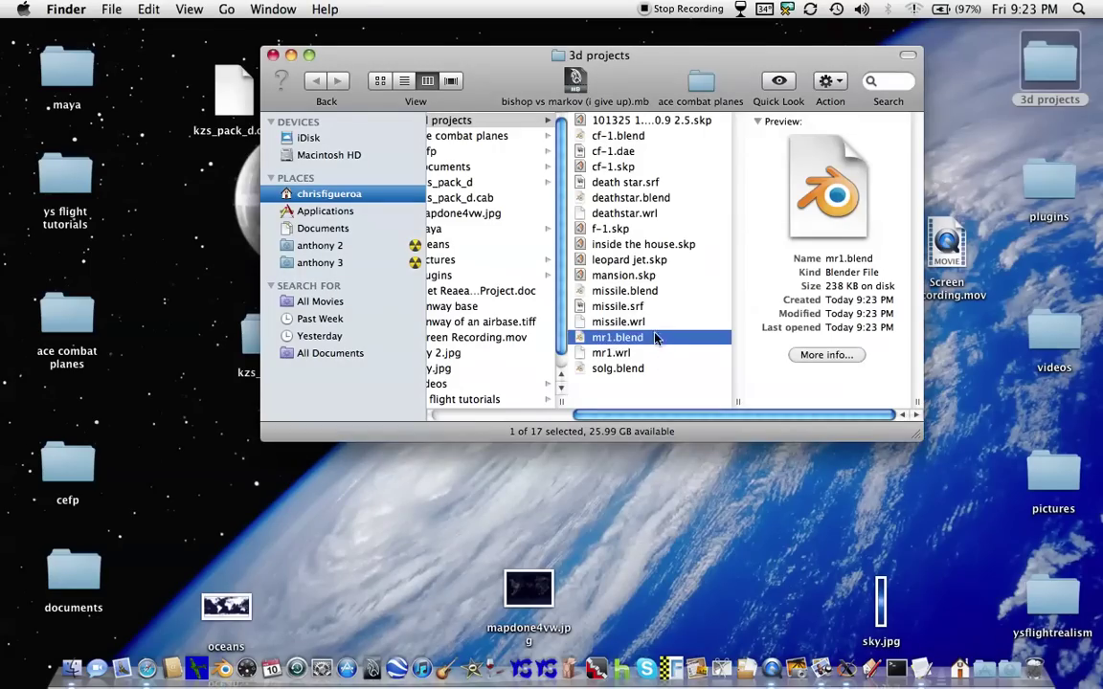
click(653, 353)
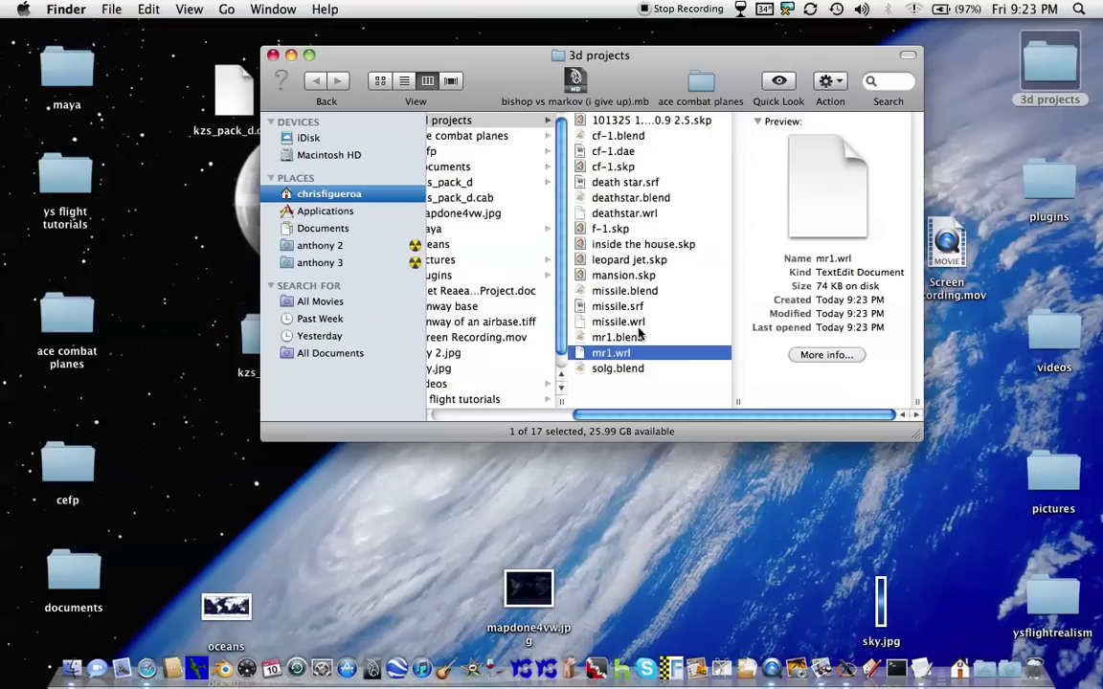
click(681, 321)
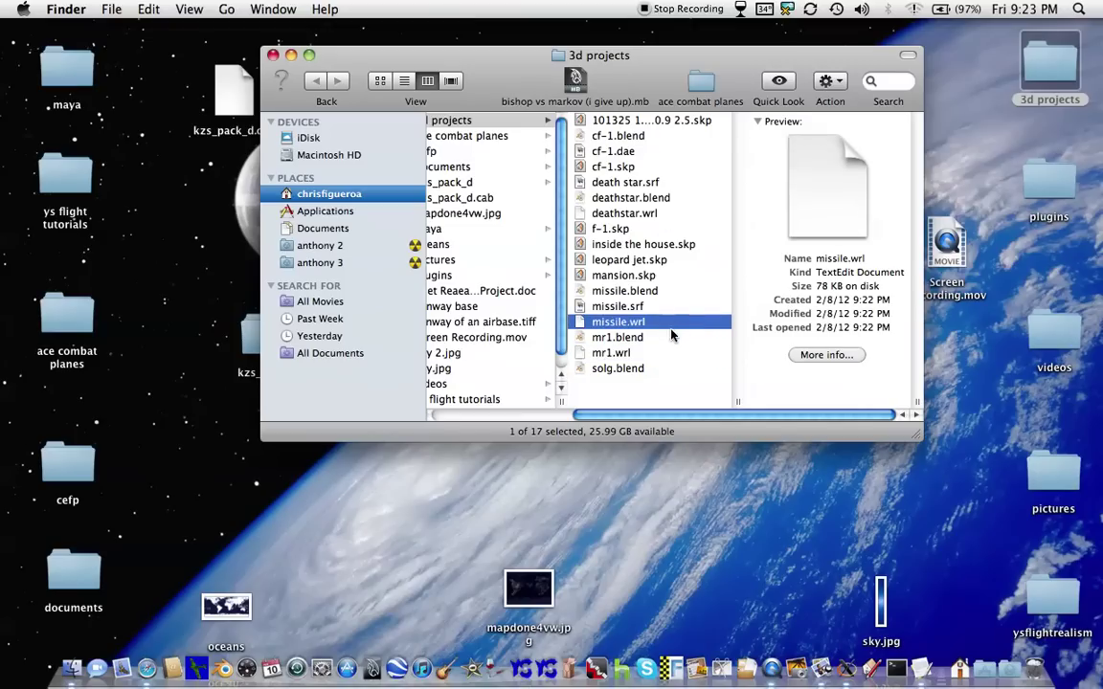
key(Up)
click(649, 353)
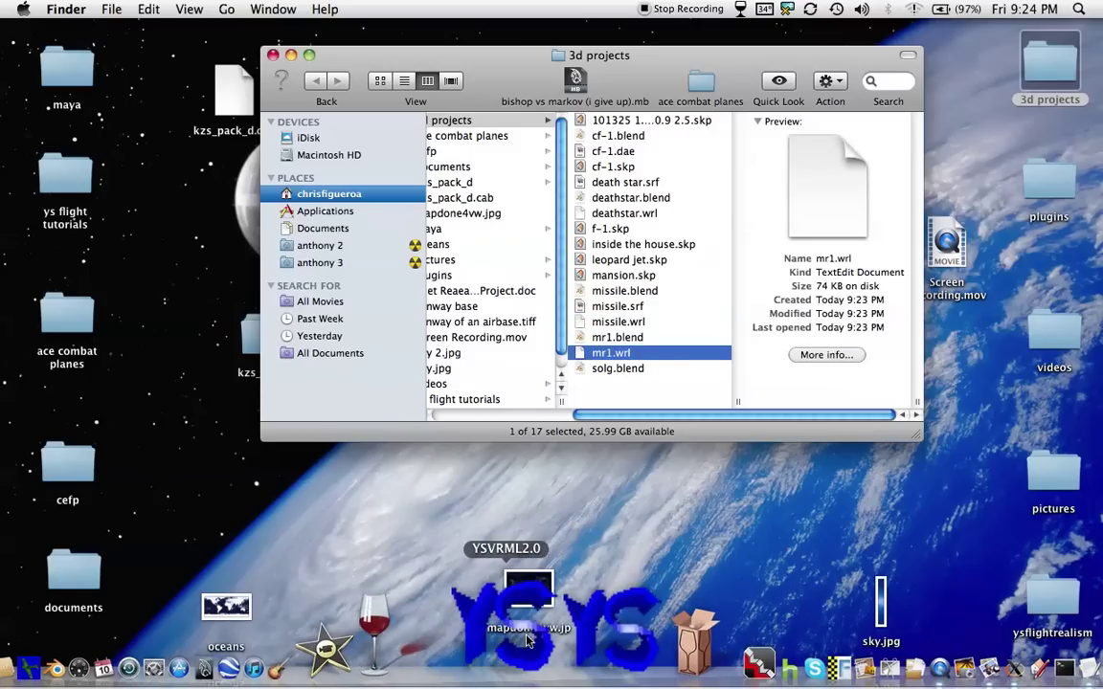
Launch YS VRML 2.0 Viewer, dismiss the debug error, and load mr1.wrl from Desktop/3d projects
click(509, 623)
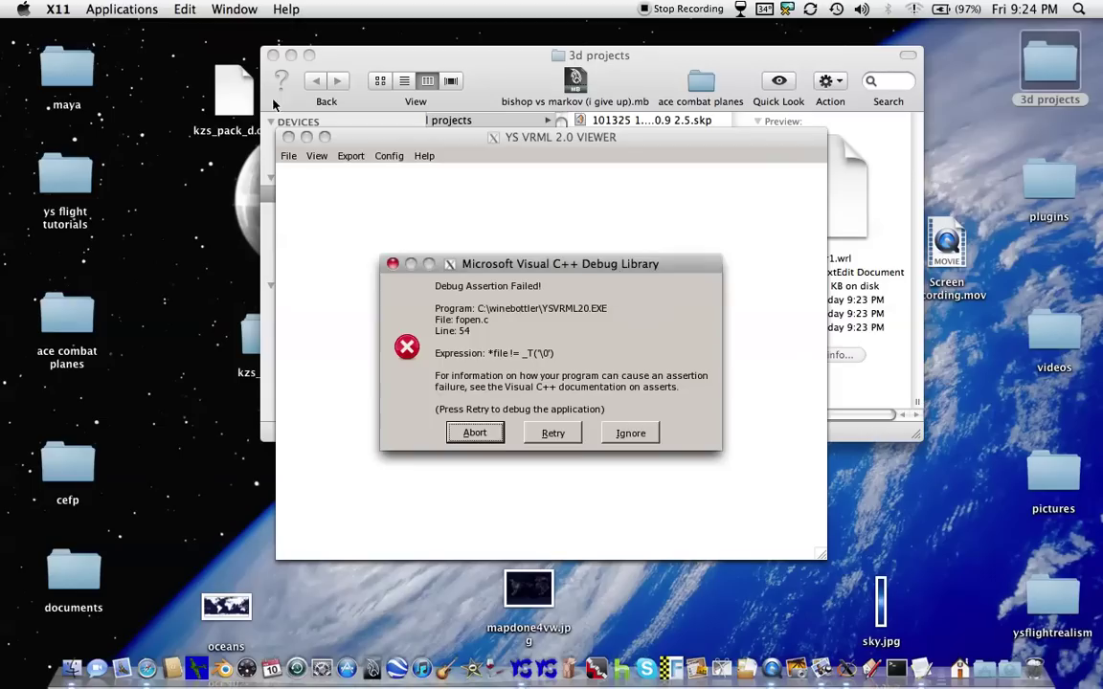
click(620, 433)
click(289, 155)
click(304, 186)
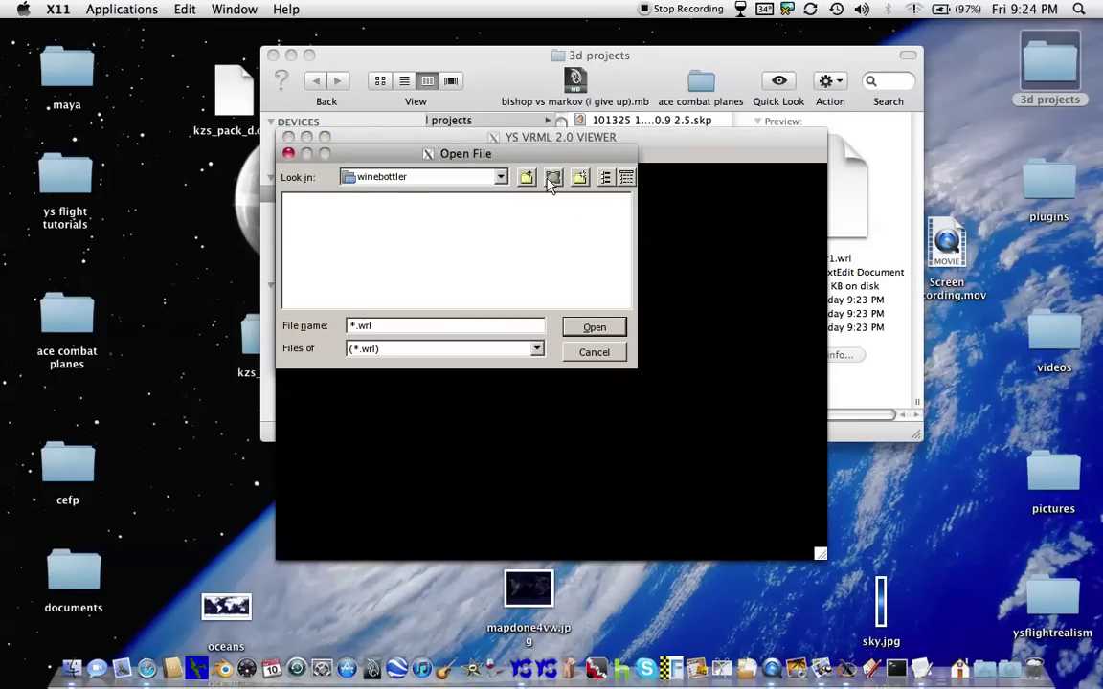
click(552, 181)
double_click(323, 245)
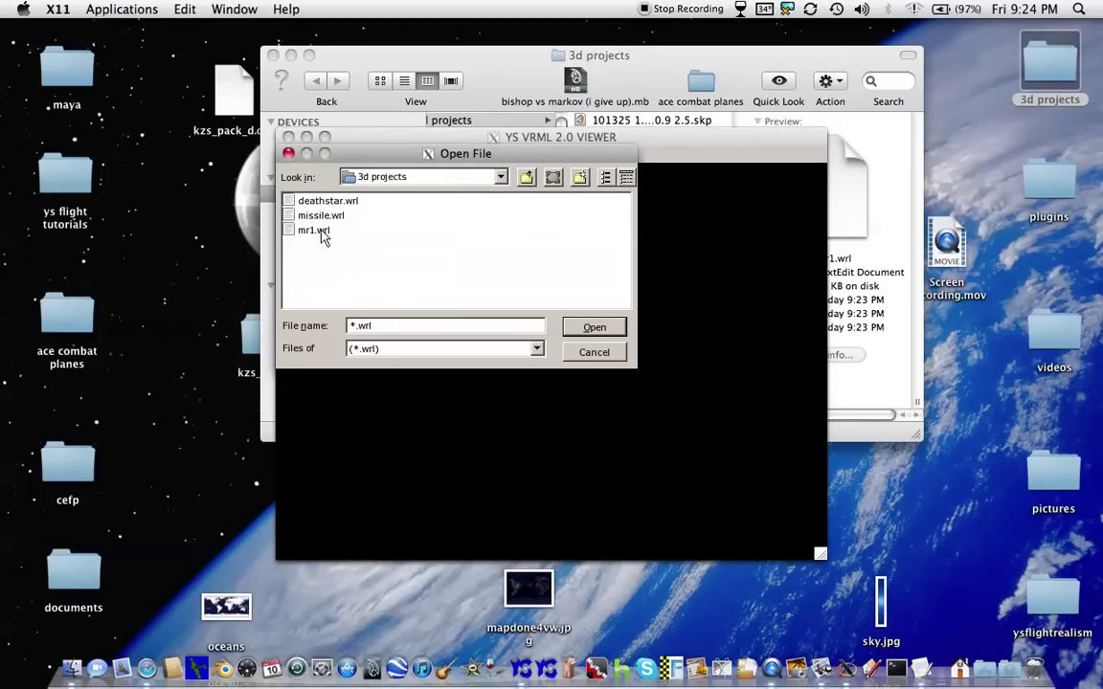
click(314, 230)
click(595, 328)
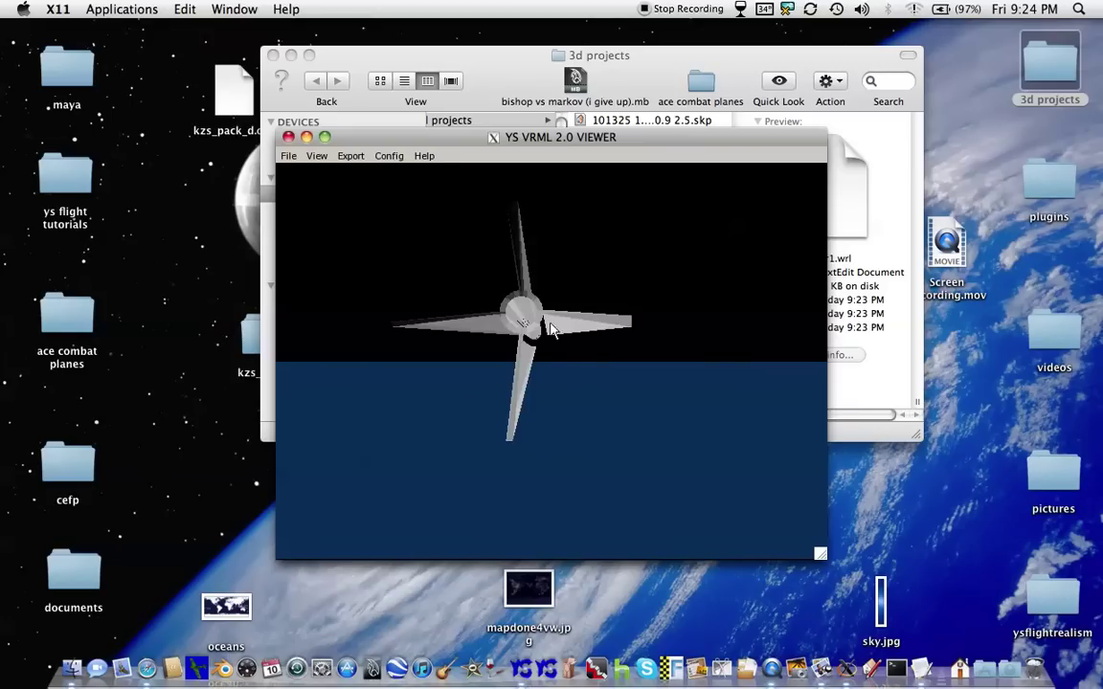
Export the loaded rocket as SRF, saving mr1.srf in the 3d projects folder
click(289, 139)
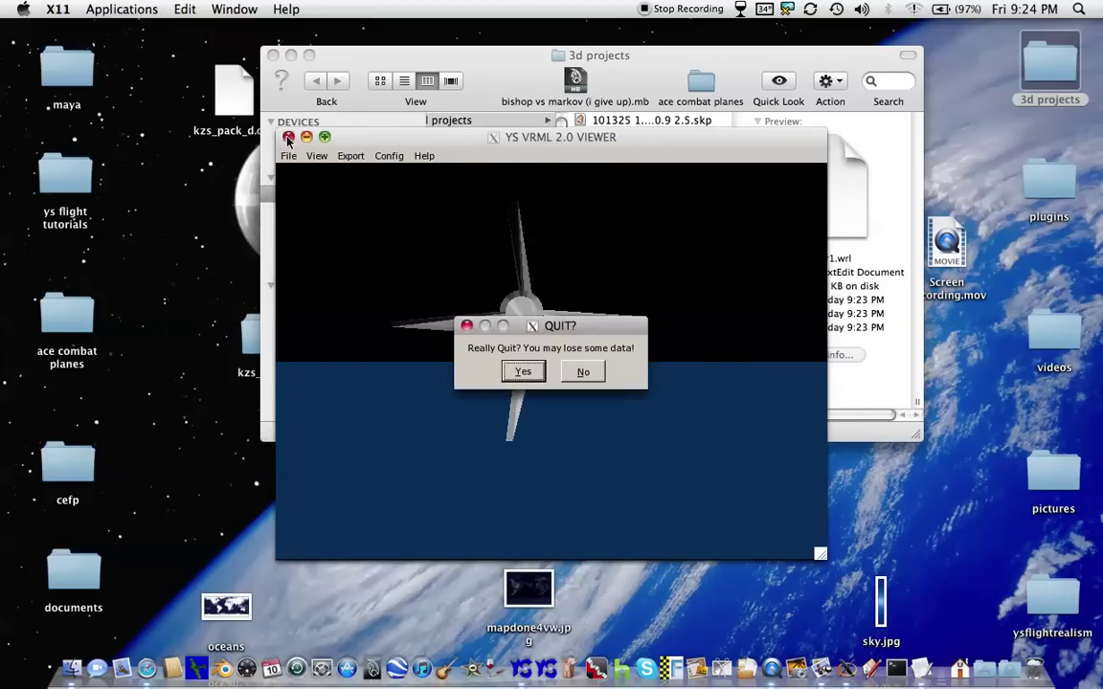
click(578, 374)
click(350, 155)
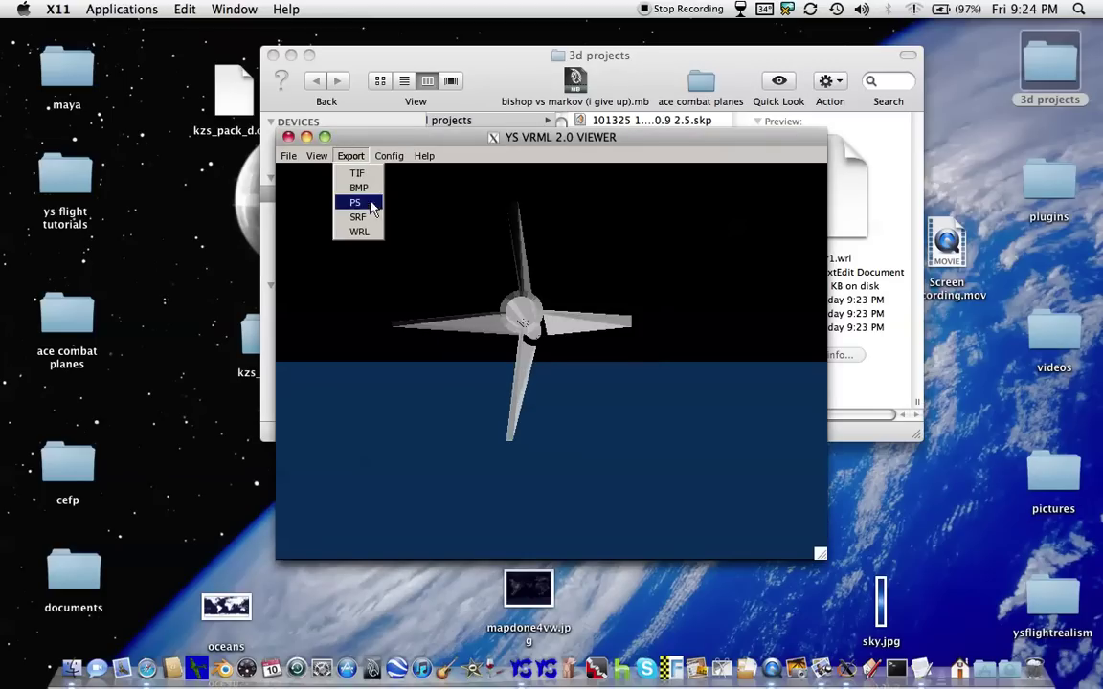
click(374, 199)
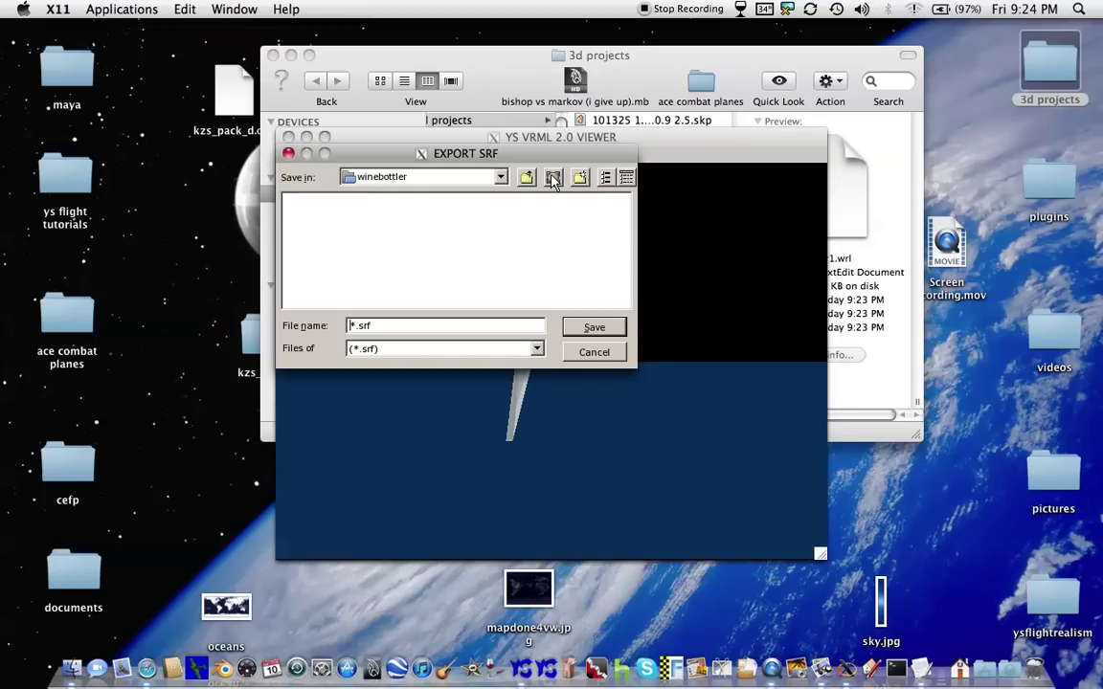
click(553, 181)
double_click(307, 247)
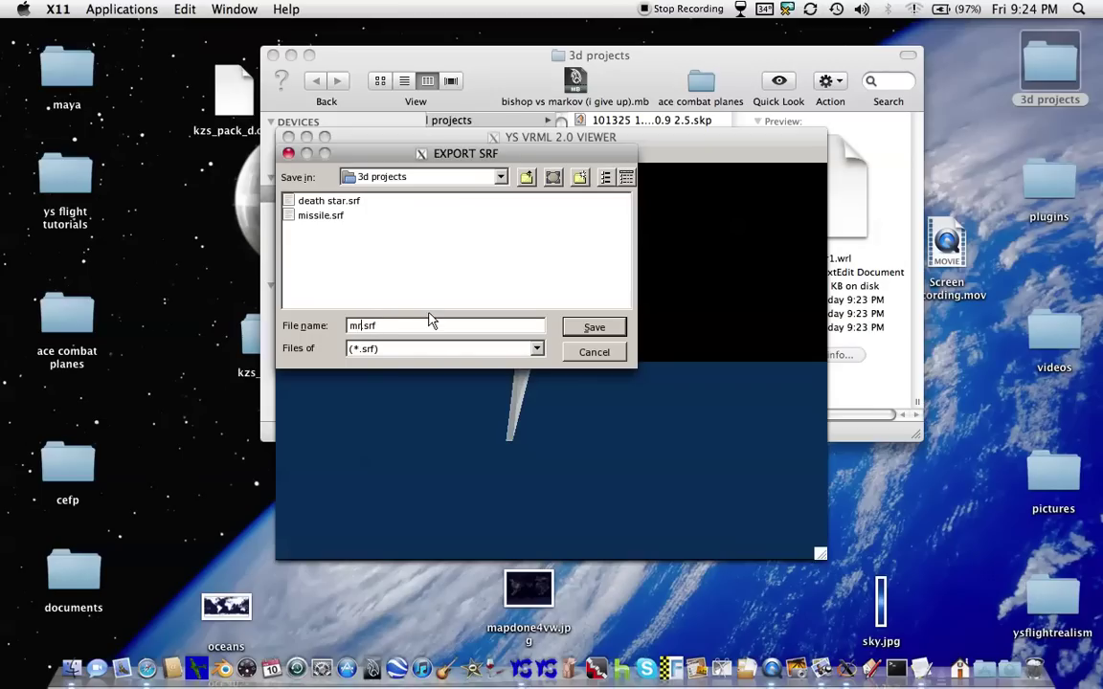
click(619, 327)
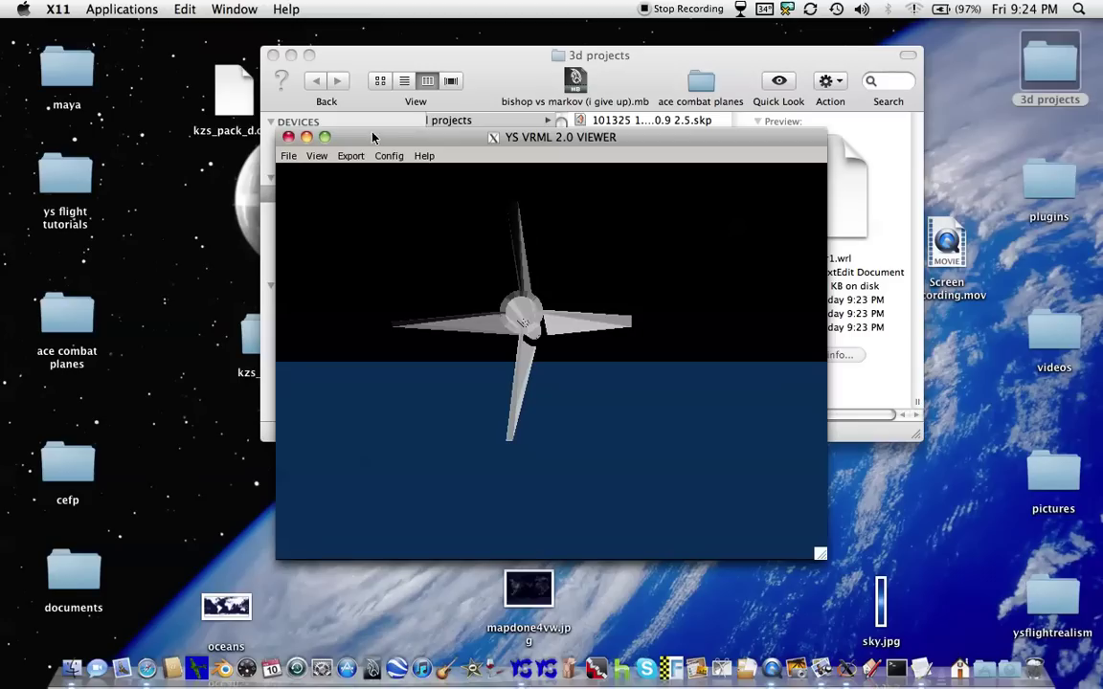
click(288, 137)
key(Return)
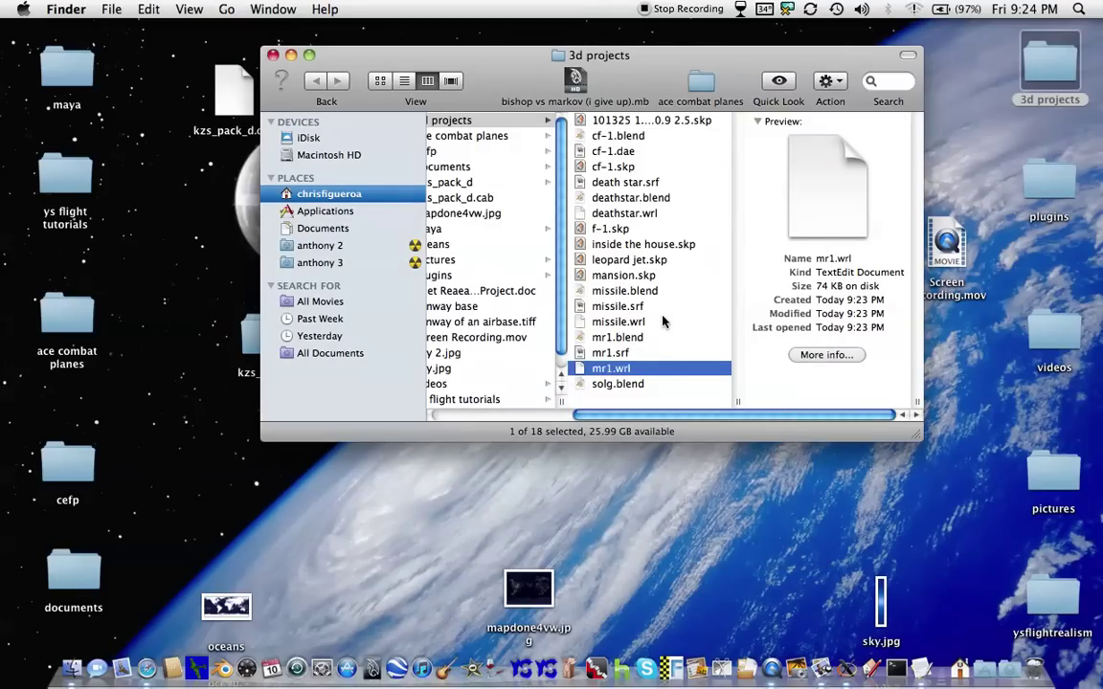
click(662, 353)
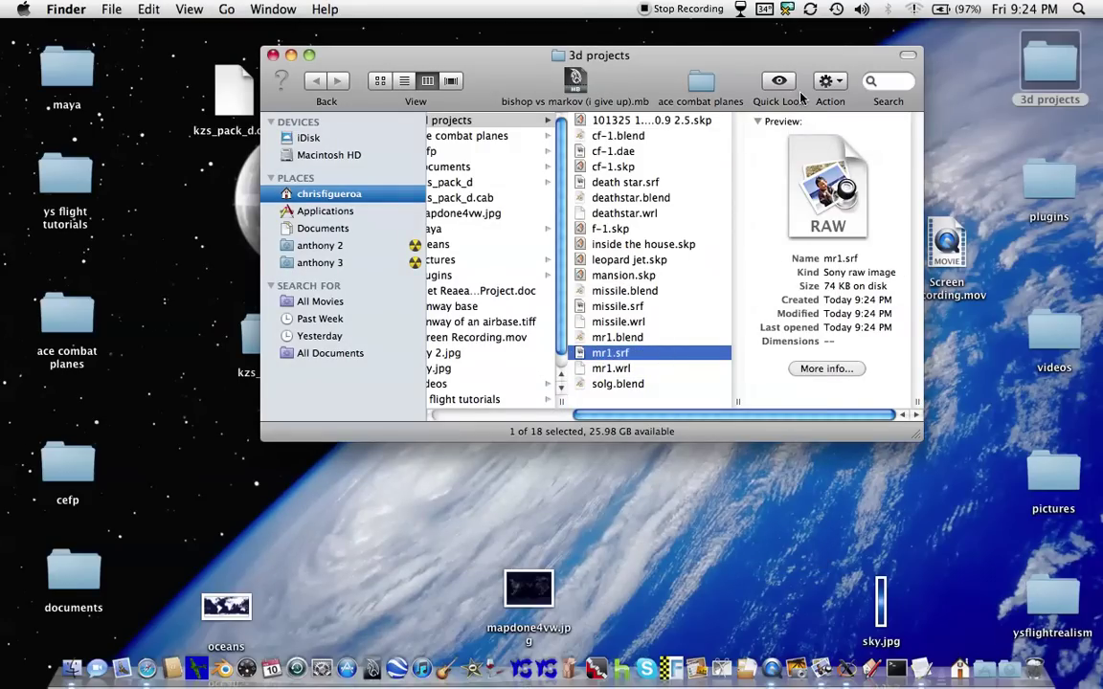
click(829, 81)
mouse_move(862, 134)
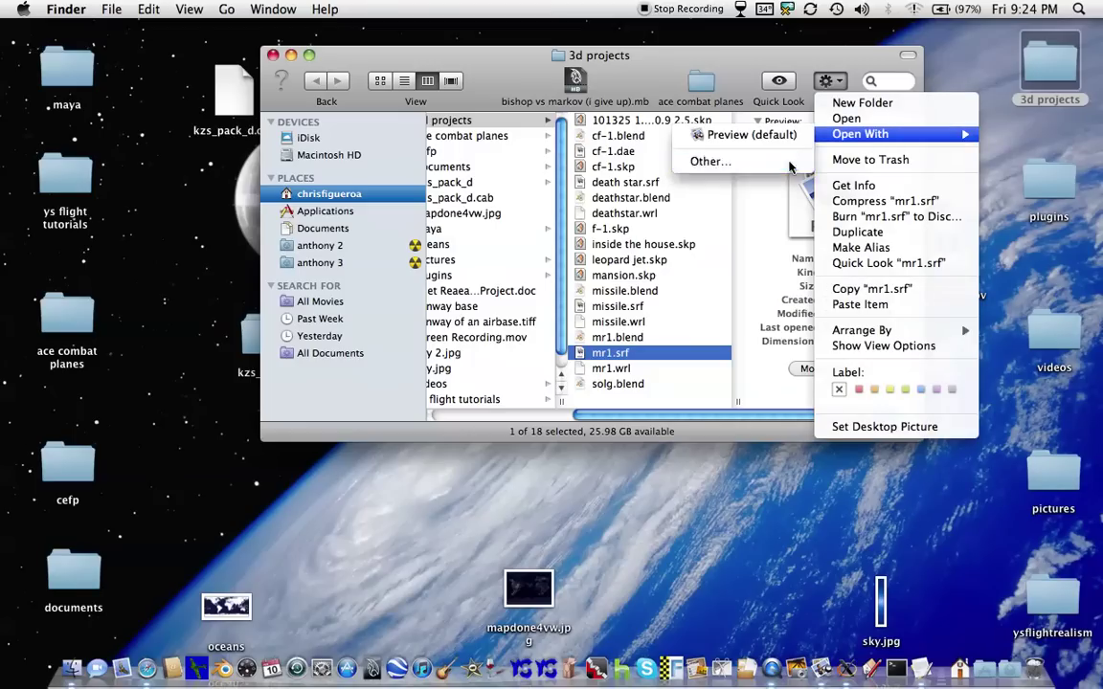
click(790, 167)
scroll(660, 224, down, 3)
click(574, 272)
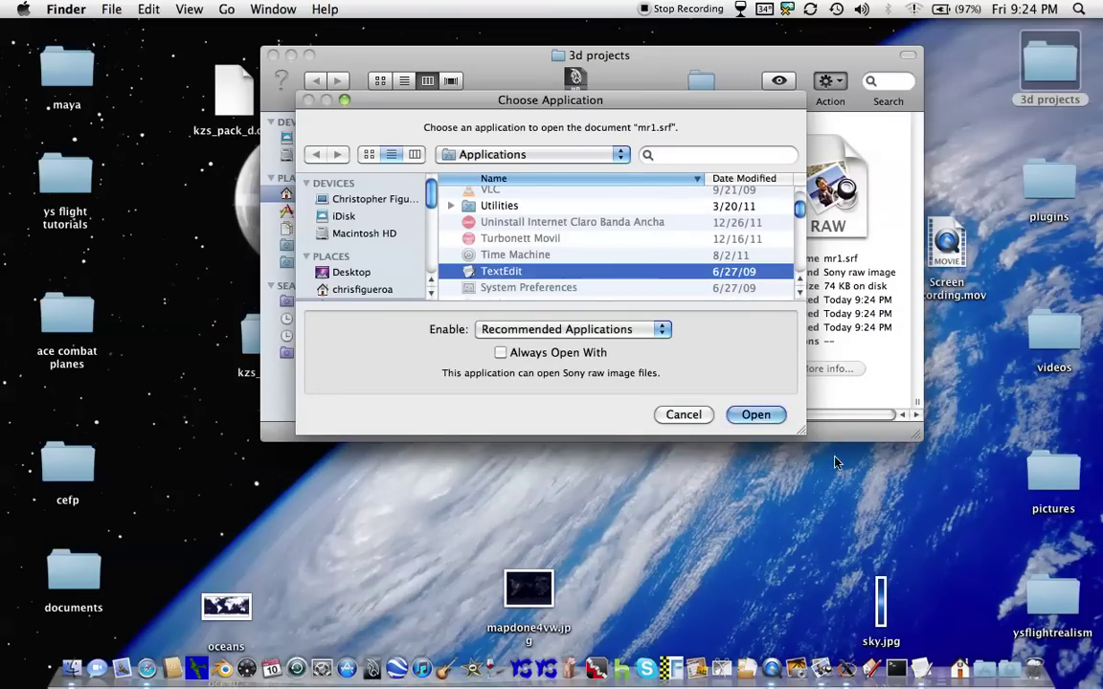
click(753, 413)
drag(518, 251, 508, 386)
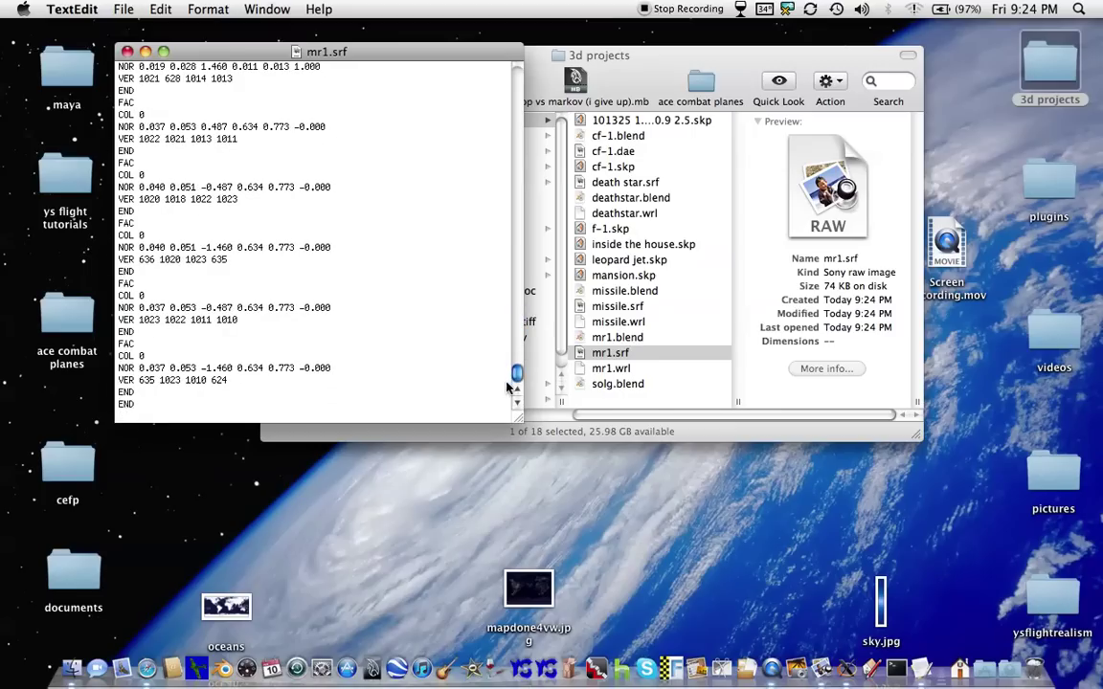
click(128, 50)
drag(507, 55, 481, 39)
click(793, 77)
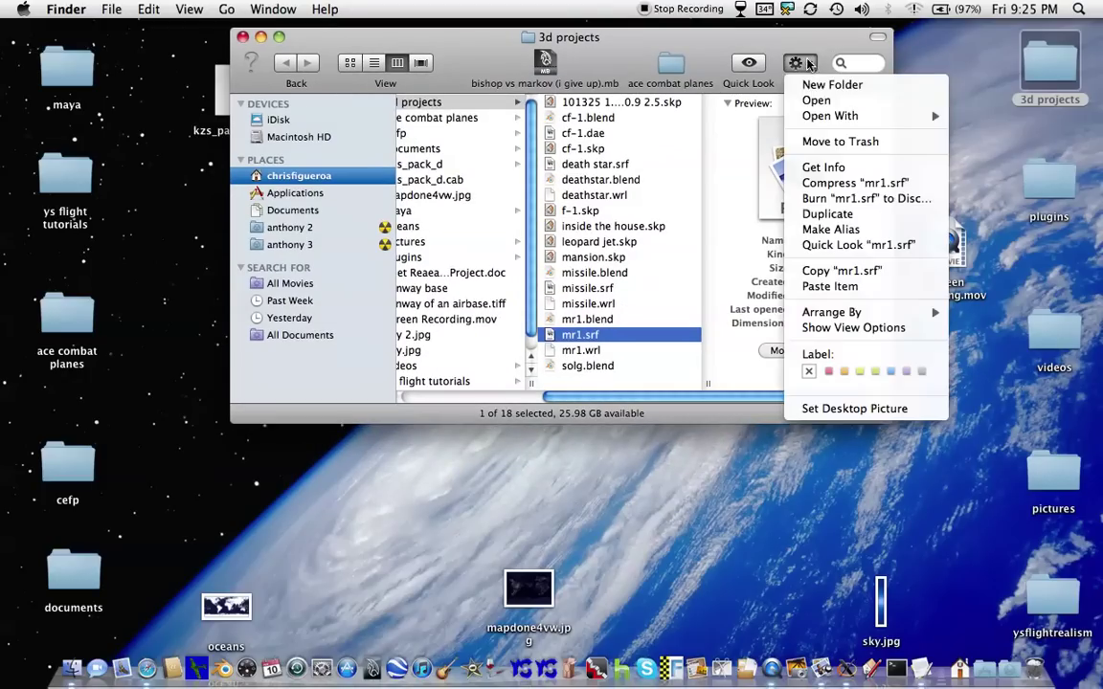
click(869, 115)
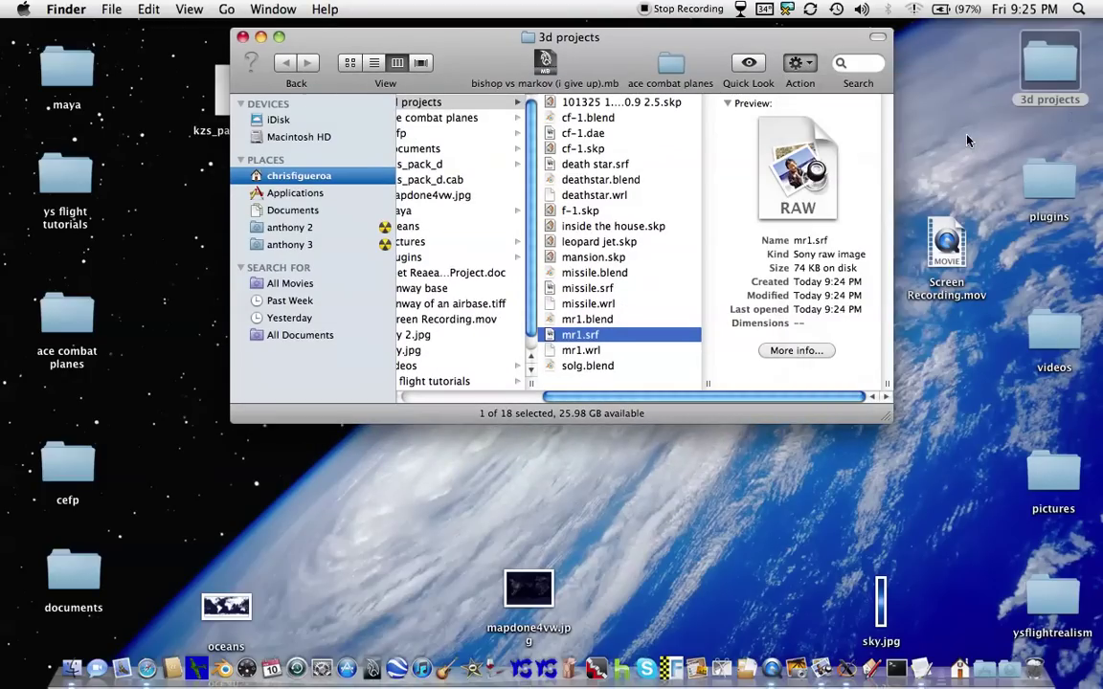
click(800, 62)
mouse_move(917, 119)
click(977, 141)
scroll(658, 213, down, 3)
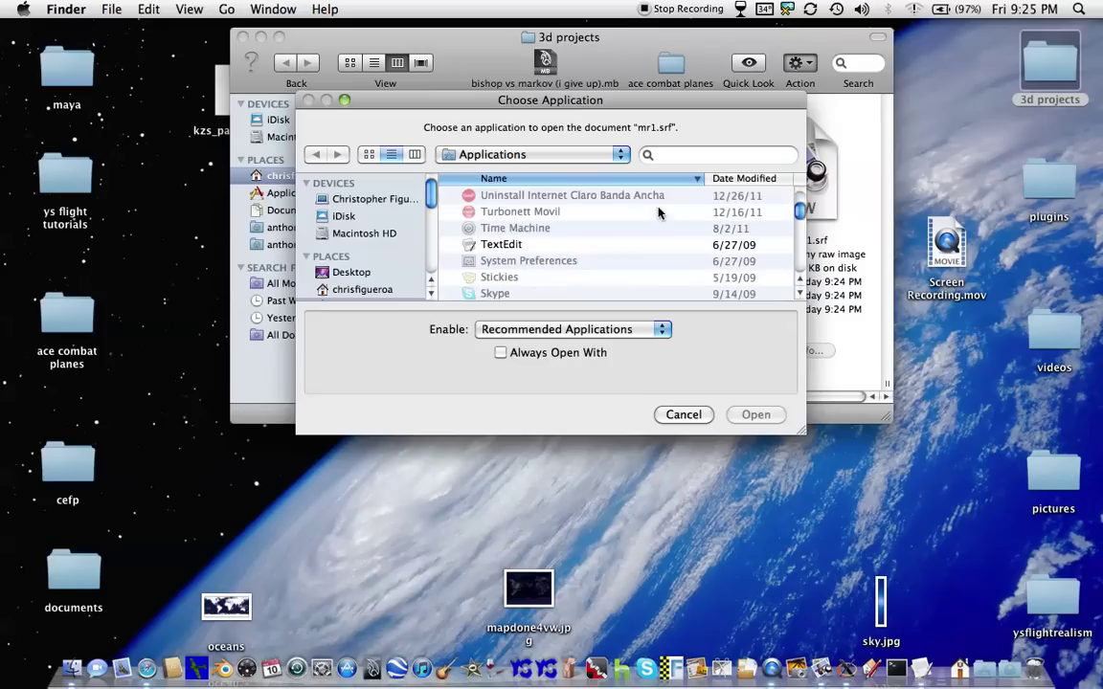
click(629, 252)
click(756, 415)
drag(517, 83, 514, 116)
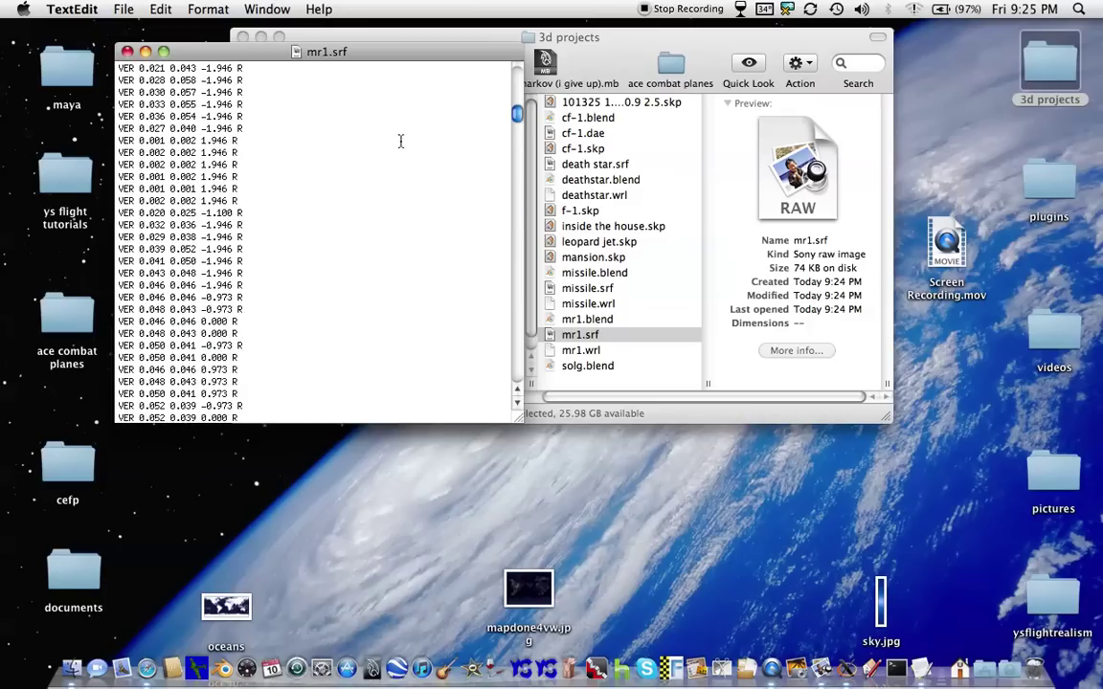
click(127, 51)
click(285, 37)
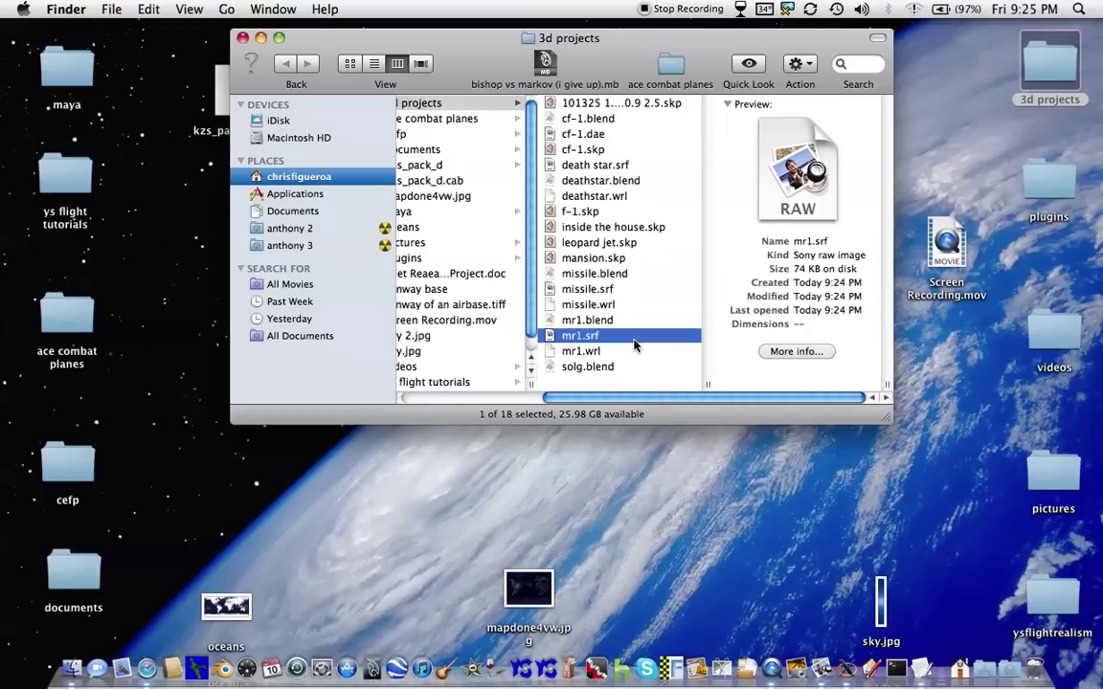
Copy mr1.srf, close the 3d projects window, and paste it onto the desktop, replacing the existing copy
click(149, 7)
click(150, 84)
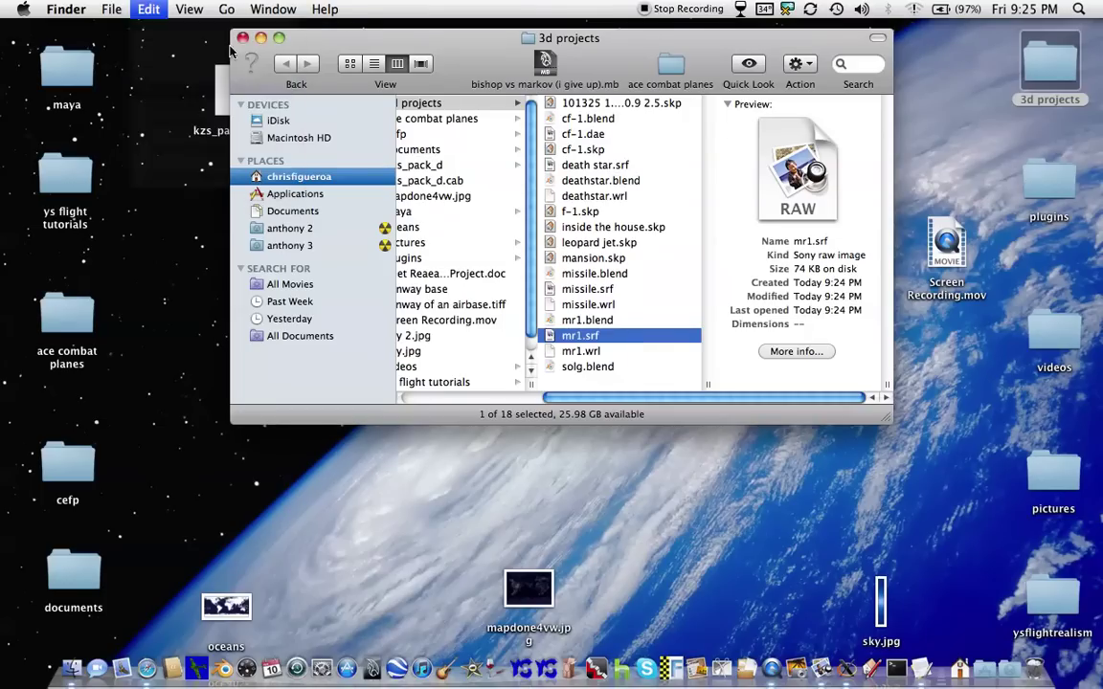
click(242, 37)
click(155, 7)
click(161, 105)
click(148, 9)
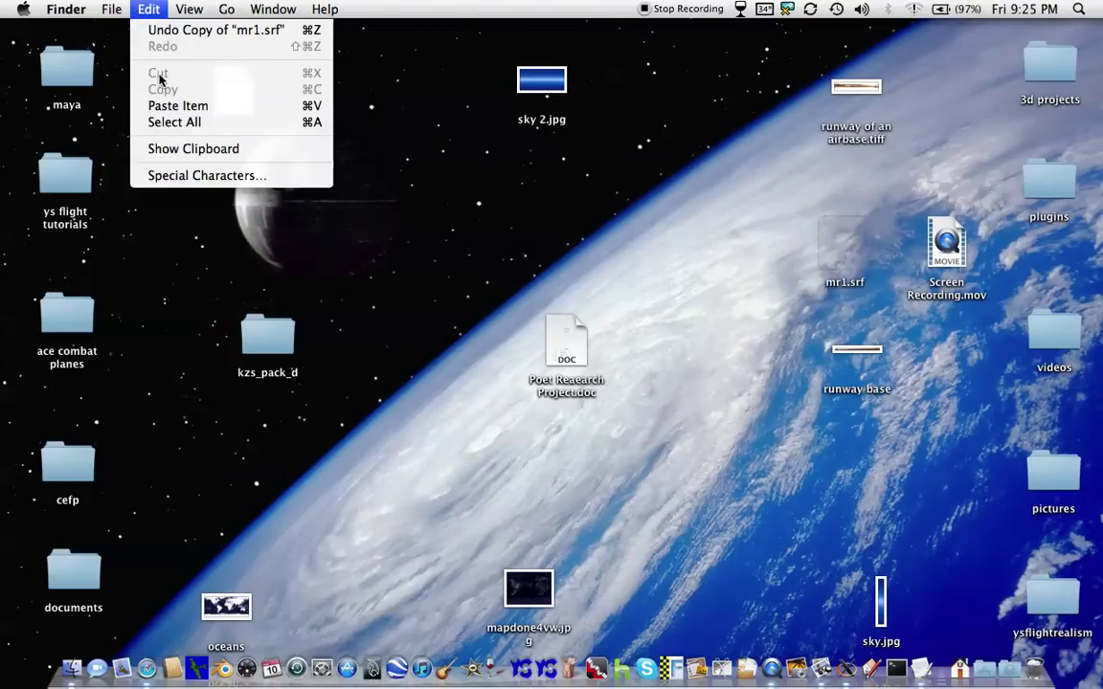
click(161, 104)
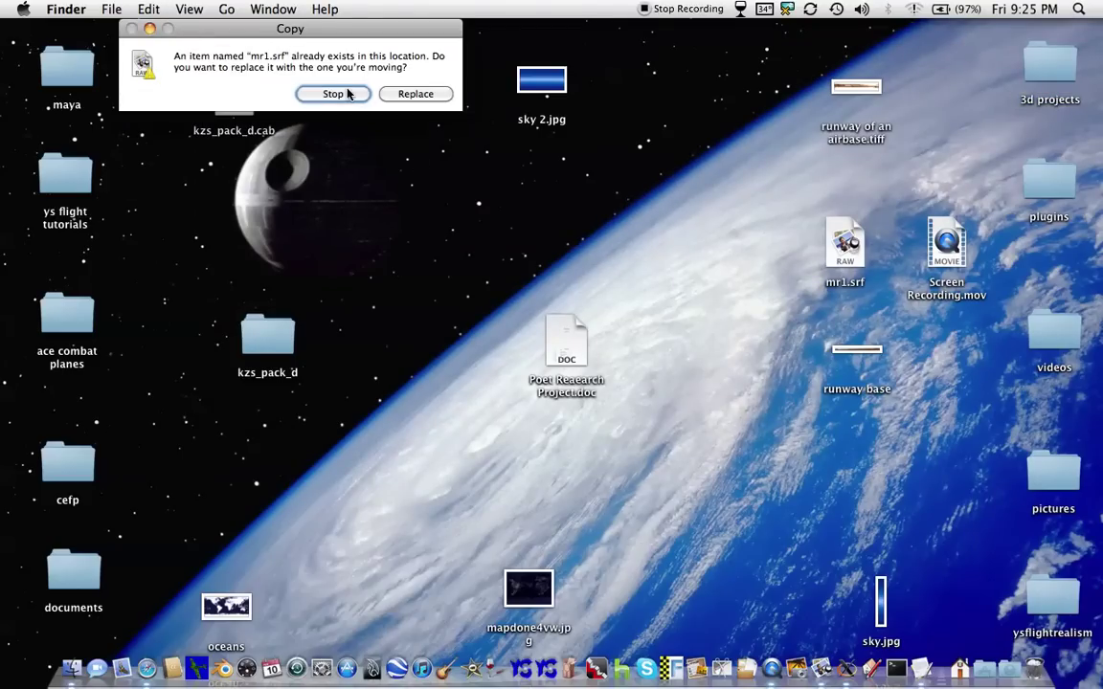
key(Return)
drag(845, 244, 452, 210)
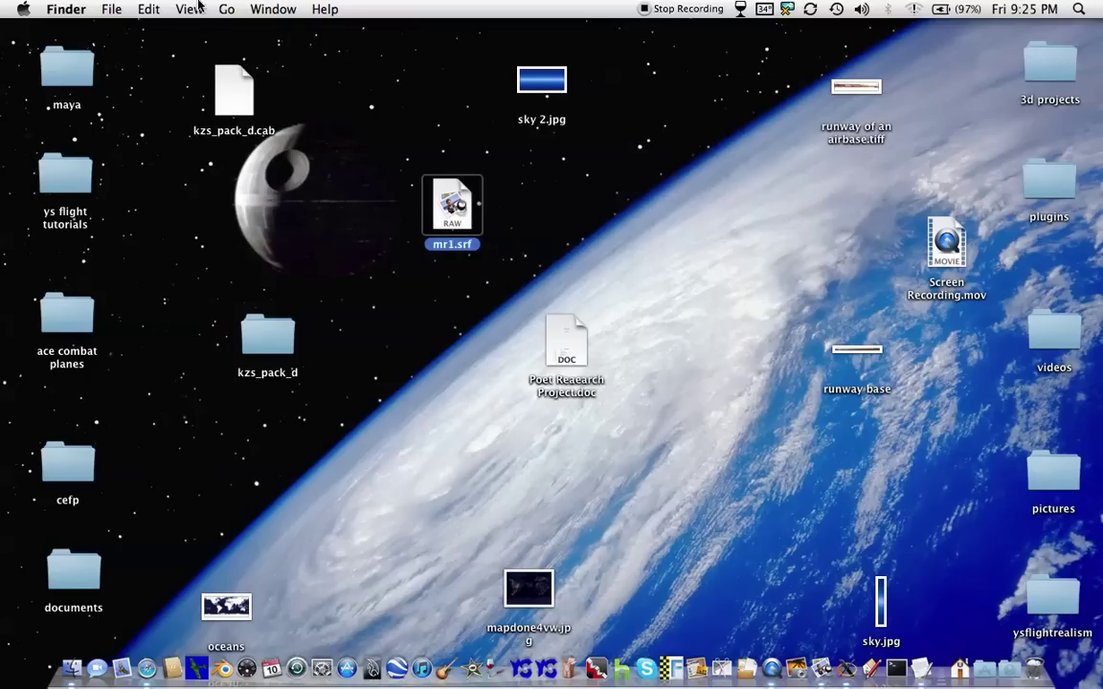
Paste two duplicates of mr1.srf, mr1 2.srf and mr1 3.srf, on the desktop
click(149, 9)
click(177, 89)
click(148, 9)
click(170, 105)
click(148, 8)
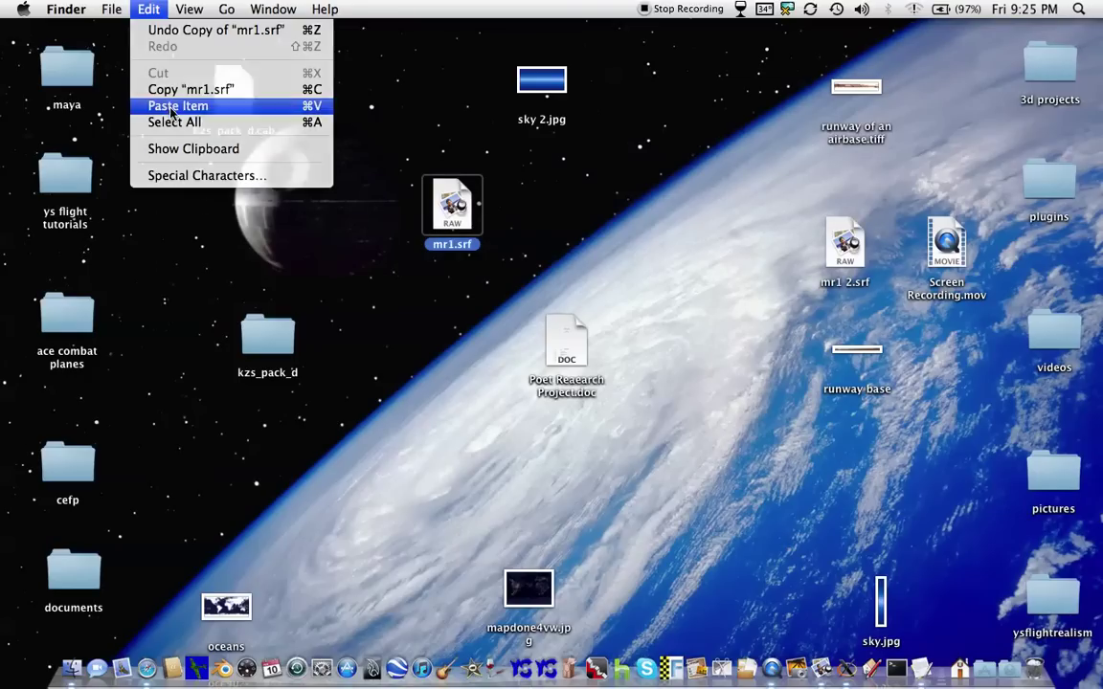
click(172, 107)
drag(743, 53, 648, 204)
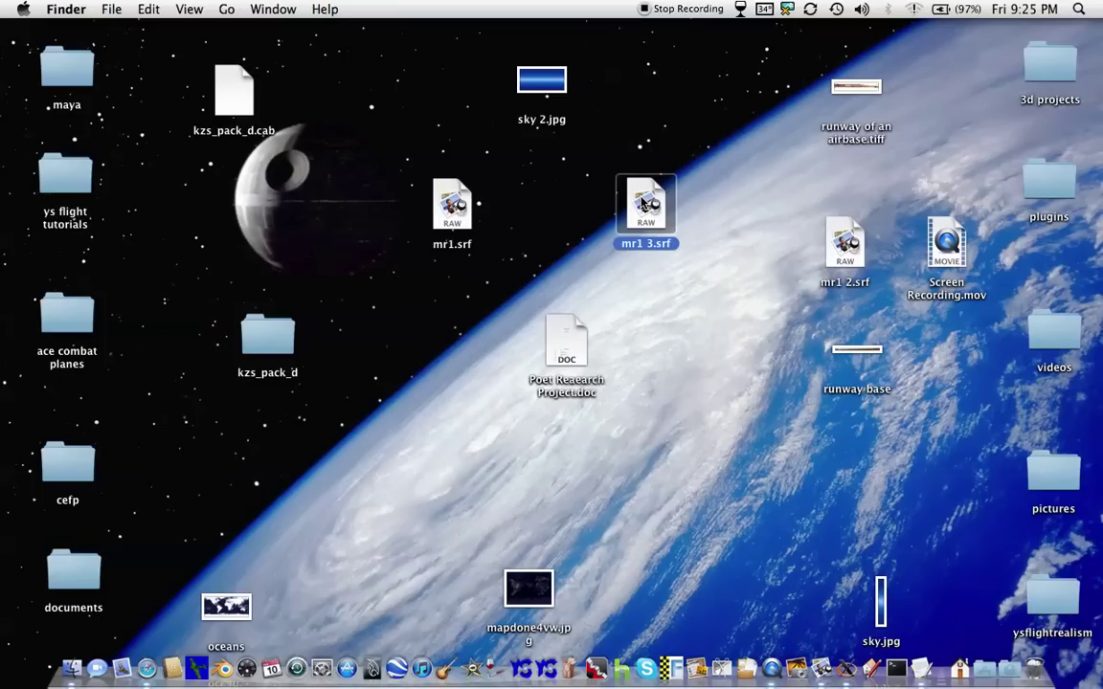
Rename the mr1 3.srf copy to mr1_coll.srf
key(Return)
key(BackSpace)
key(BackSpace)
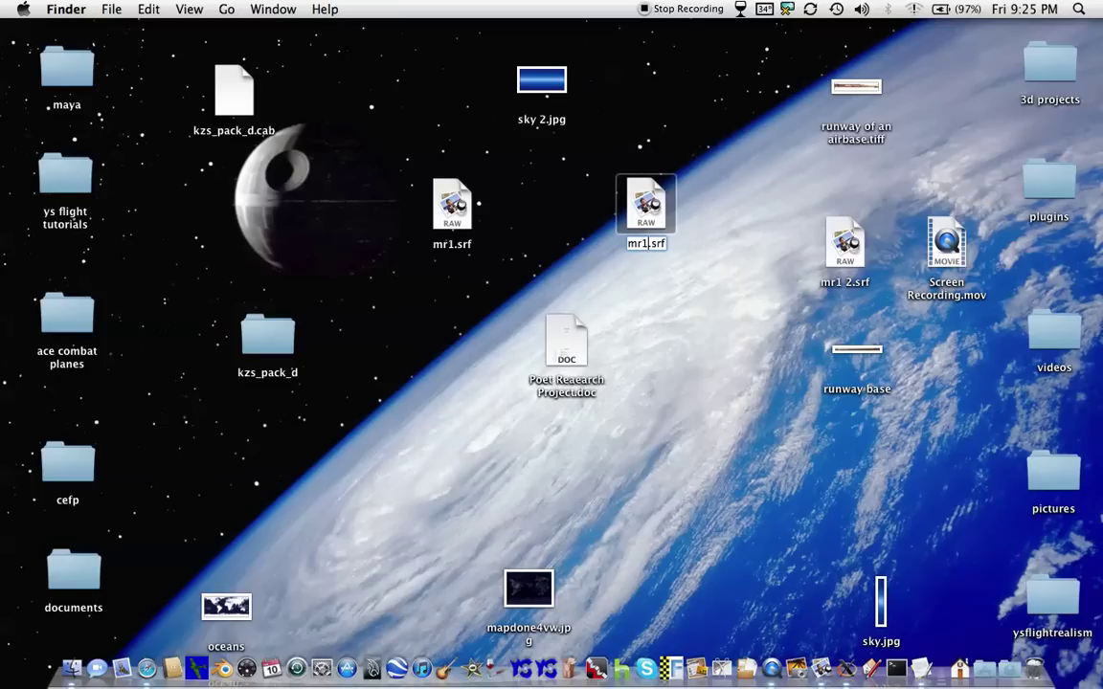
text(_)
text(coll)
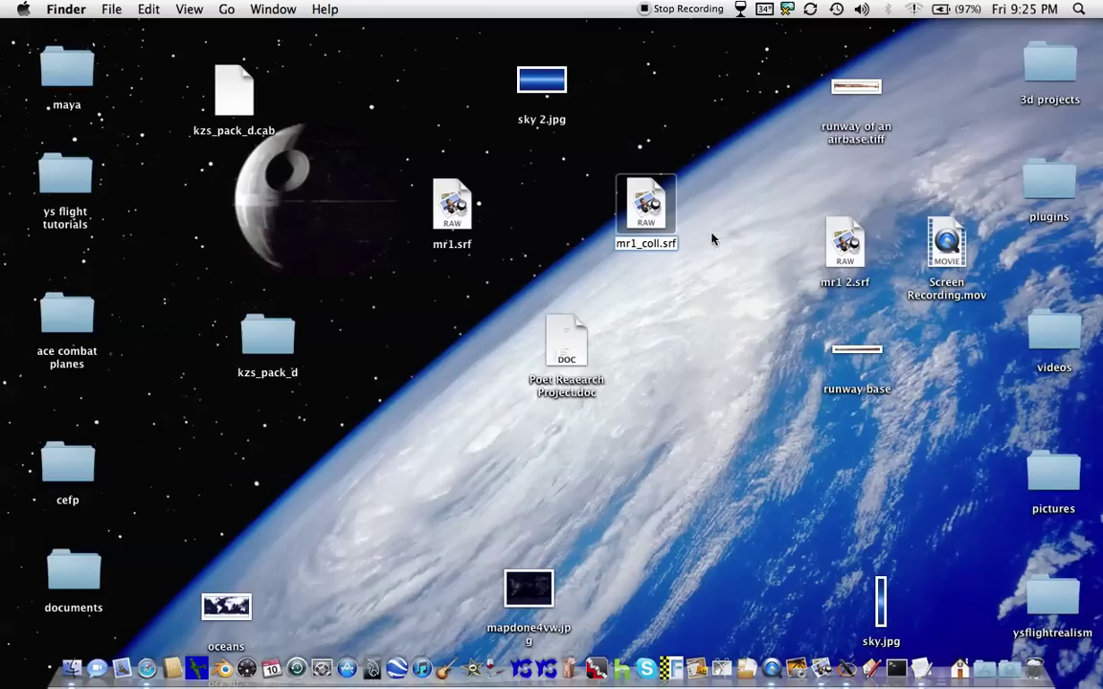
drag(837, 253, 753, 212)
Rename mr1 2.srf to mr1_cockpit.srf and line the three files up beside mr1.srf
key(Return)
text(mr1_)
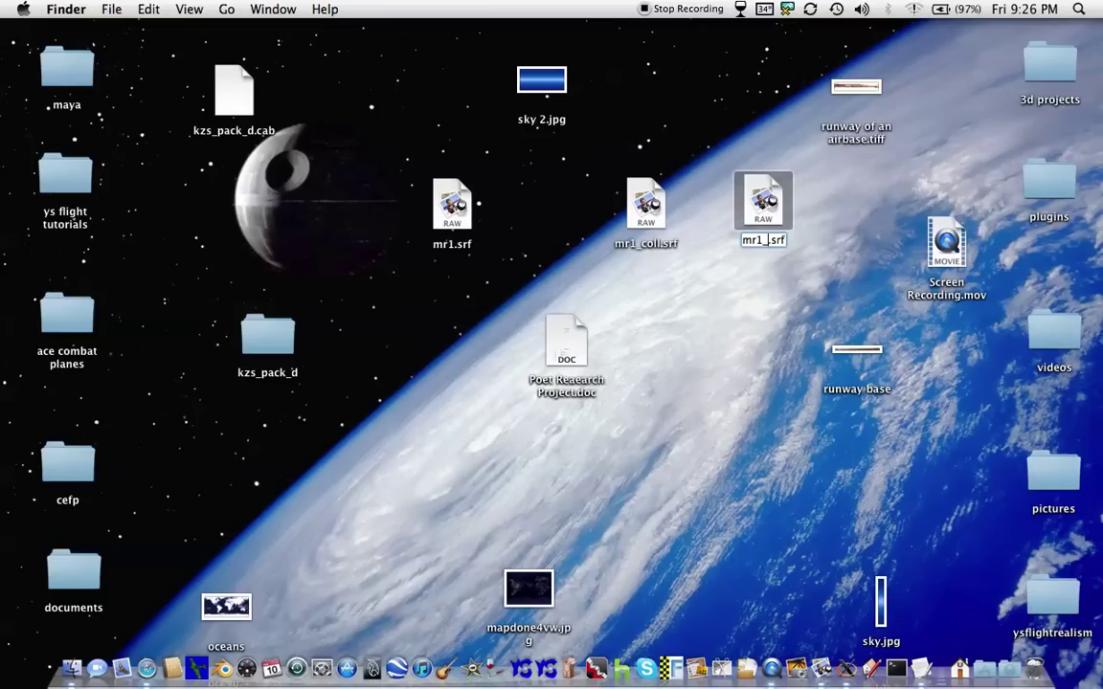
text(cockpit)
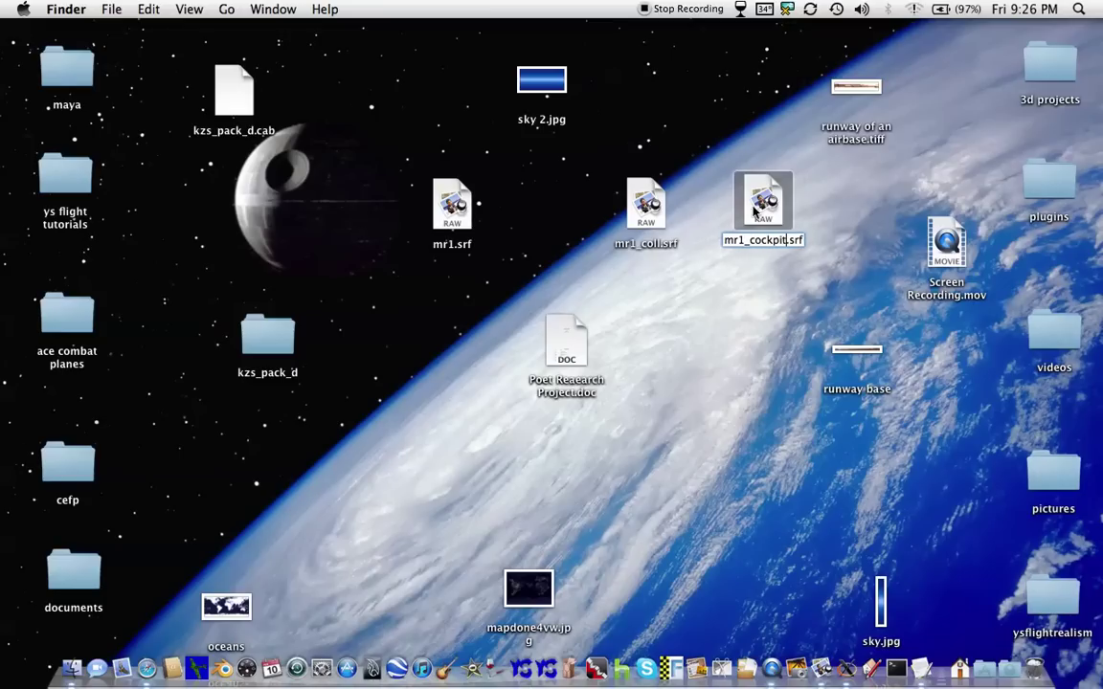
key(Escape)
drag(633, 214, 506, 206)
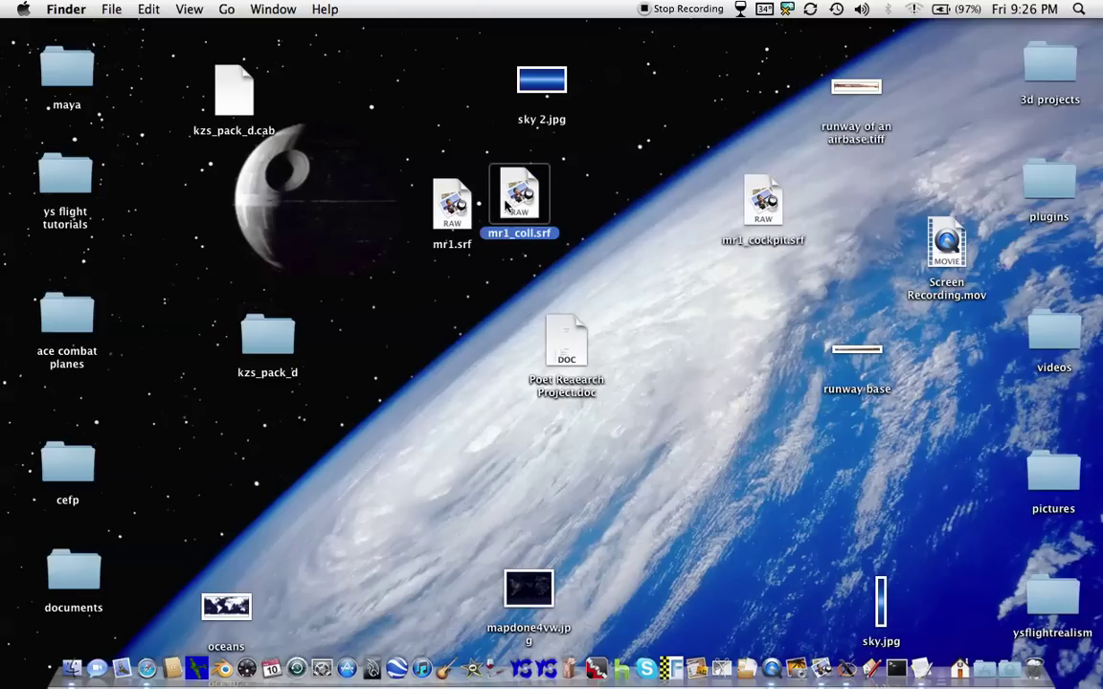
drag(750, 210, 569, 195)
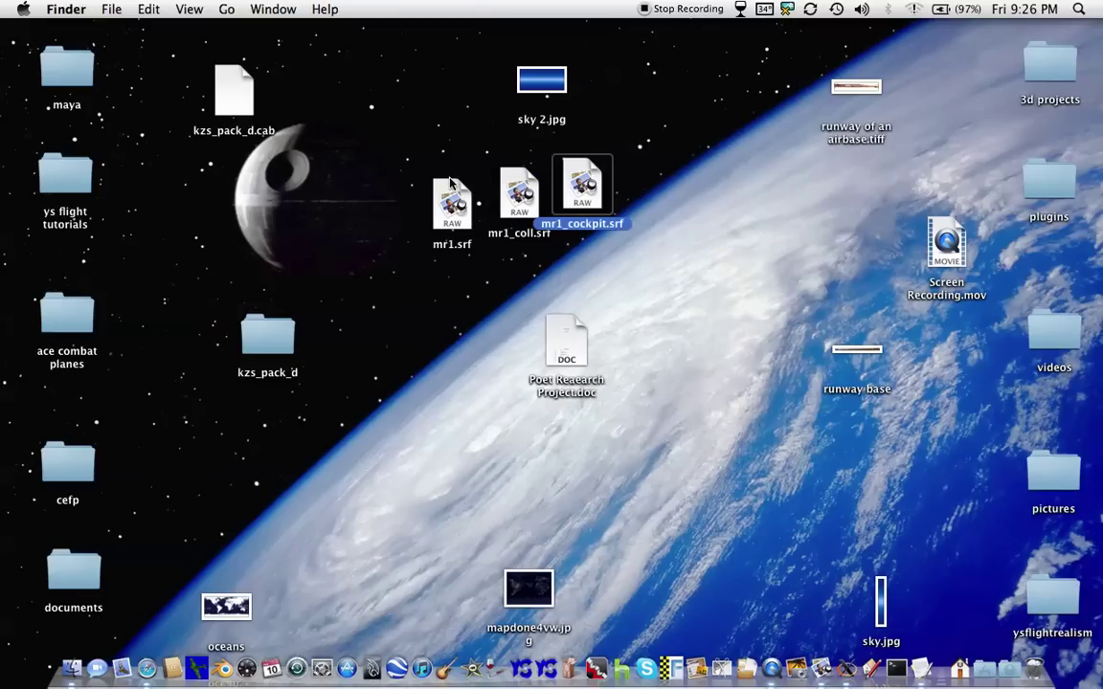
click(605, 247)
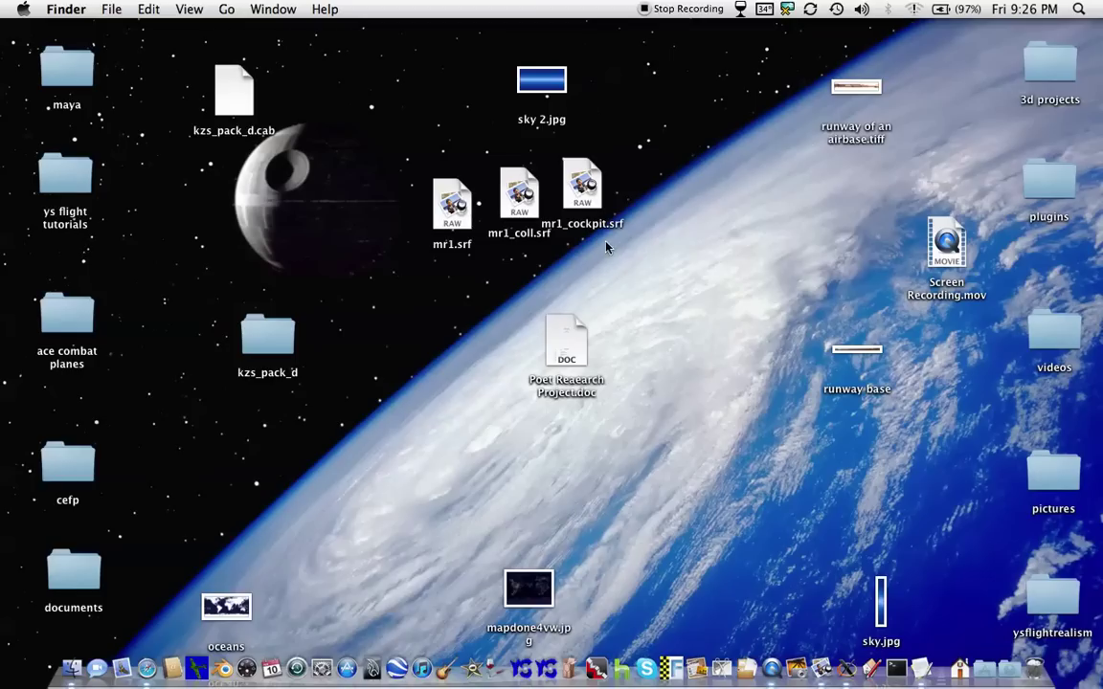
click(198, 659)
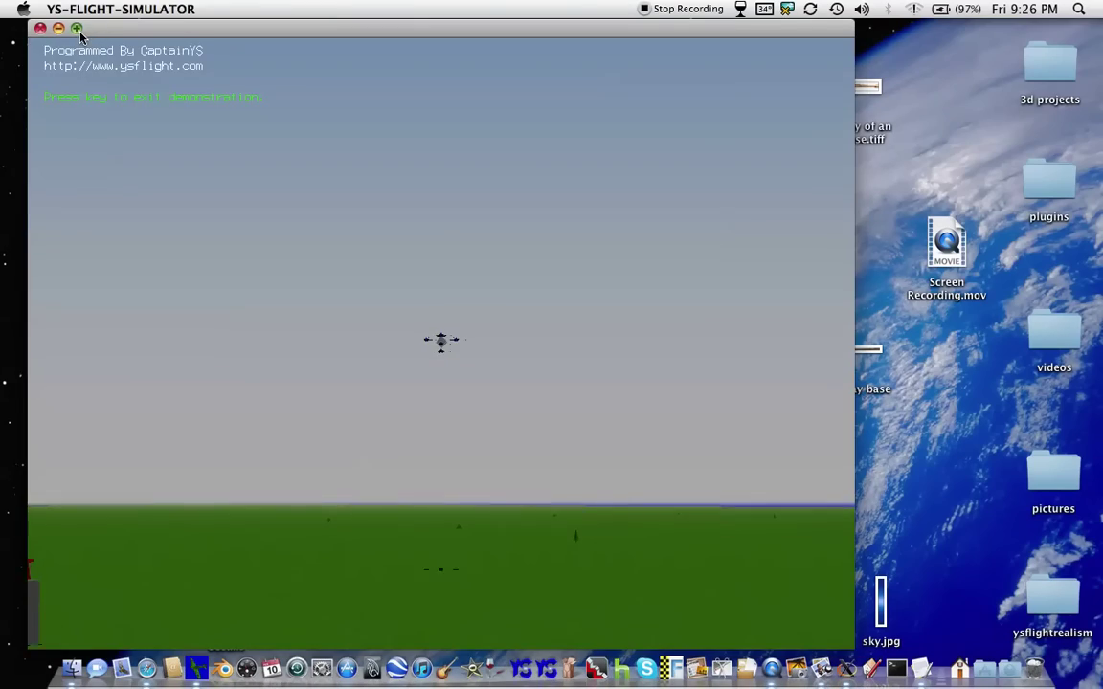
click(76, 28)
click(144, 116)
click(77, 141)
click(116, 271)
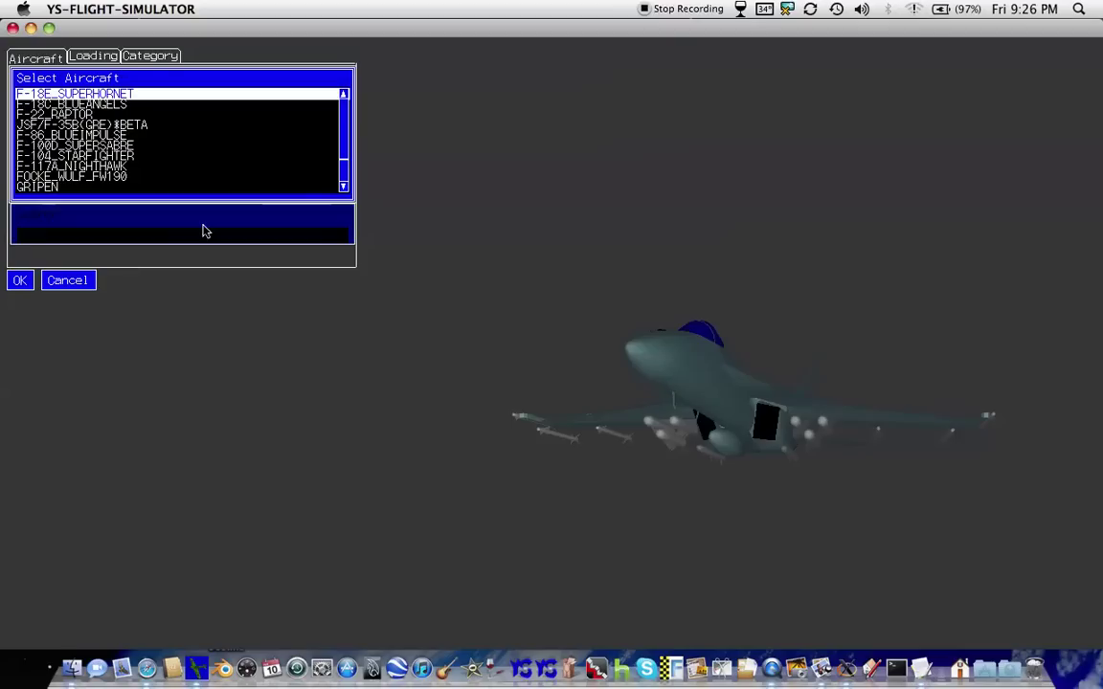
click(150, 235)
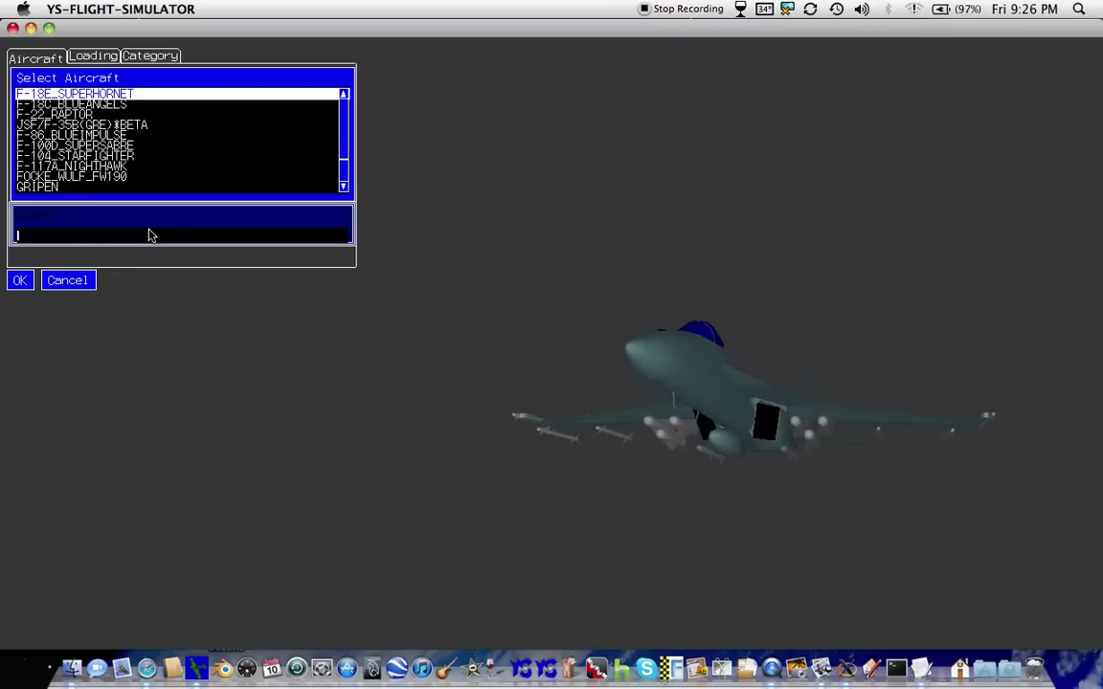
text(sto)
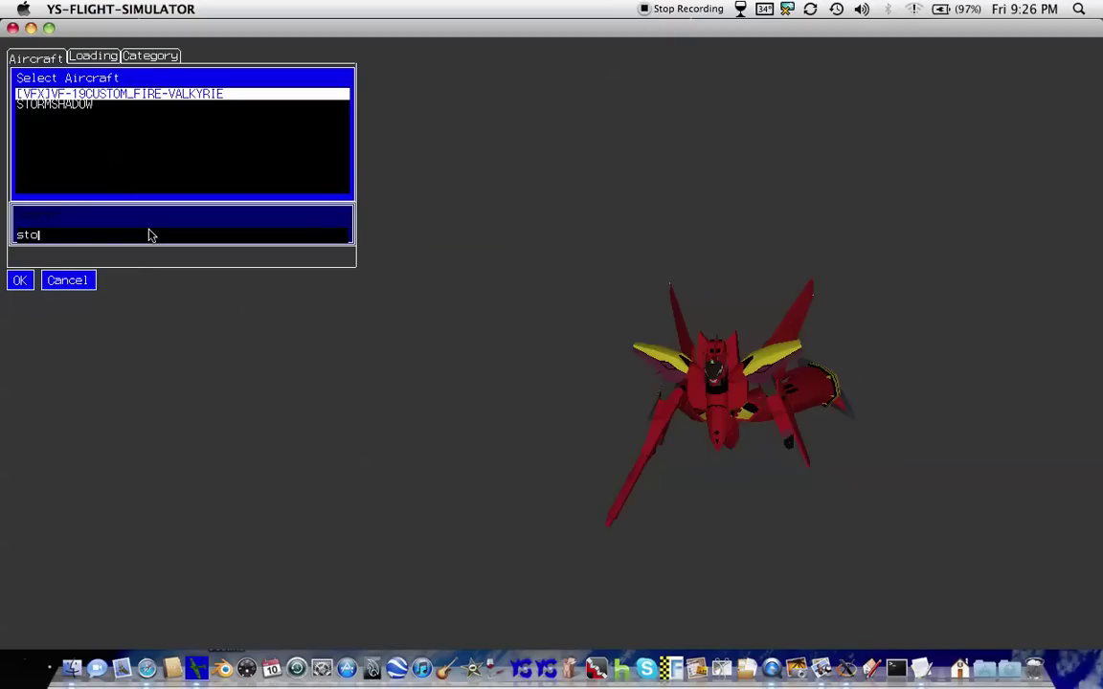
click(96, 105)
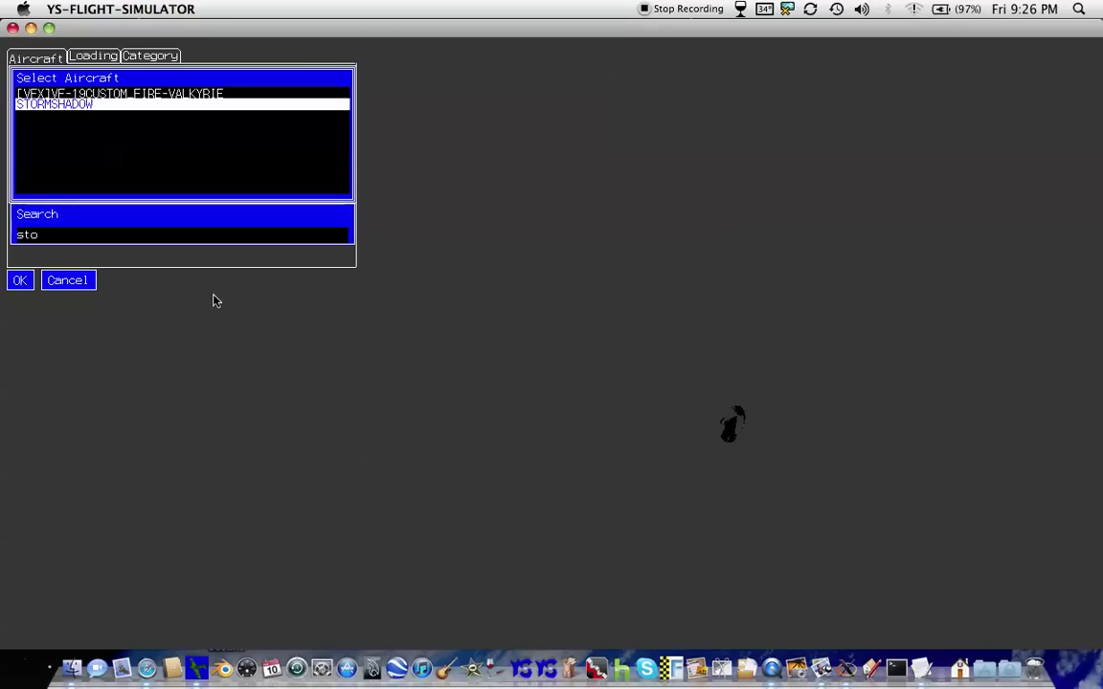
click(13, 28)
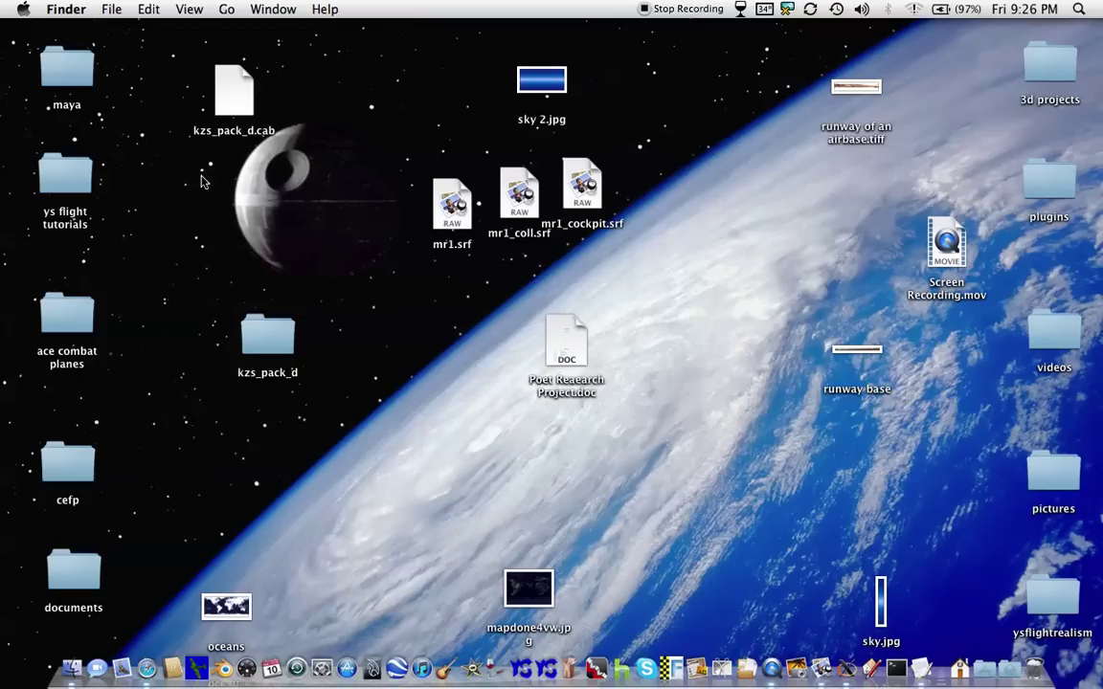
Show the ysflight application's package contents in Applications and open its aircraft folder
double_click(58, 177)
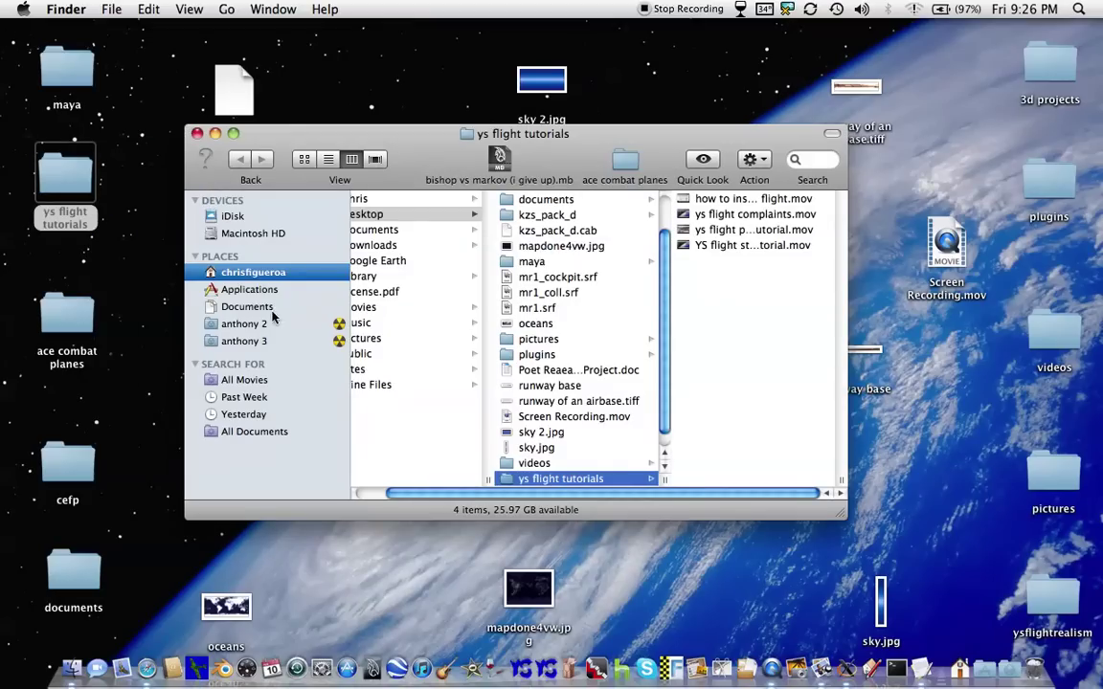
click(248, 289)
scroll(476, 386, down, 15)
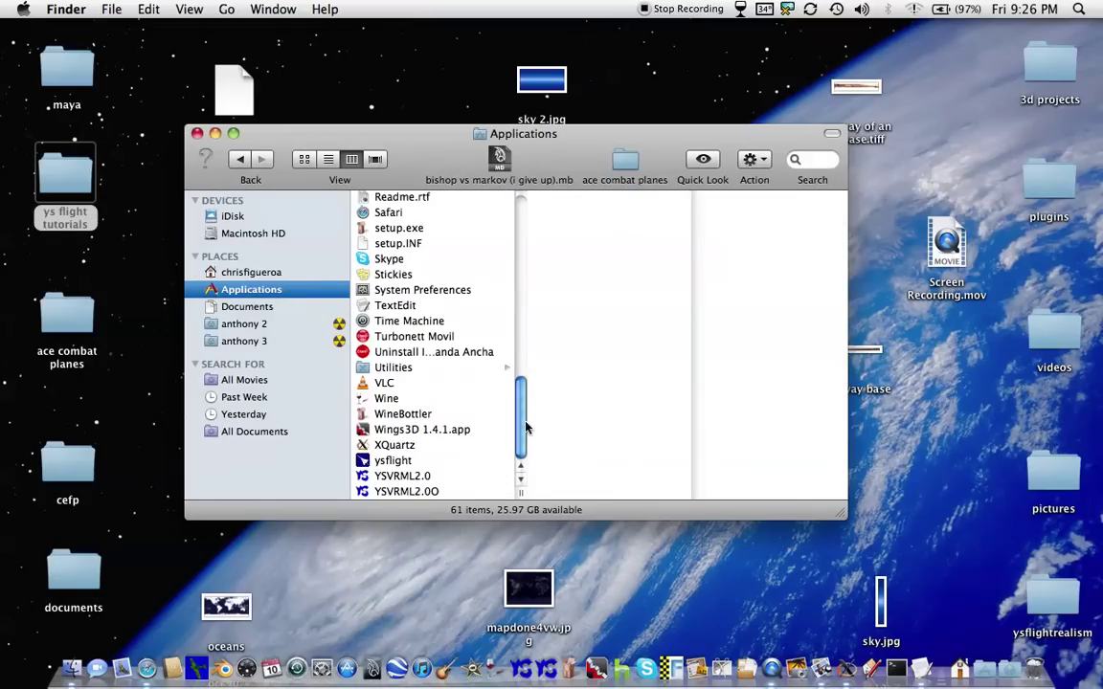
click(450, 460)
click(750, 161)
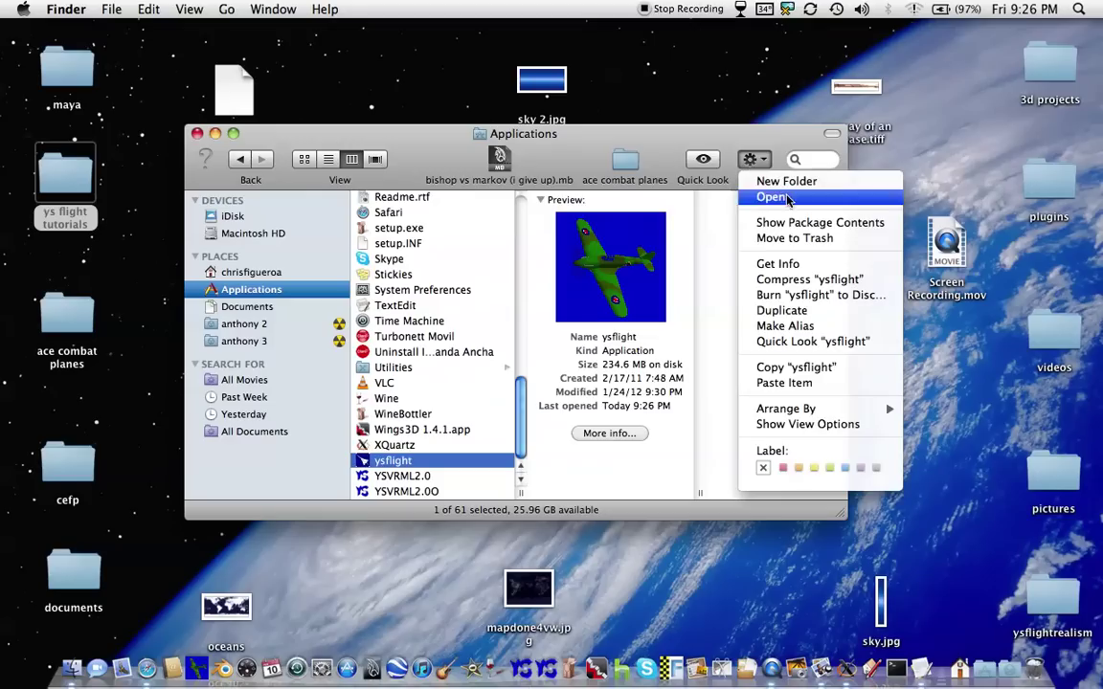
click(807, 219)
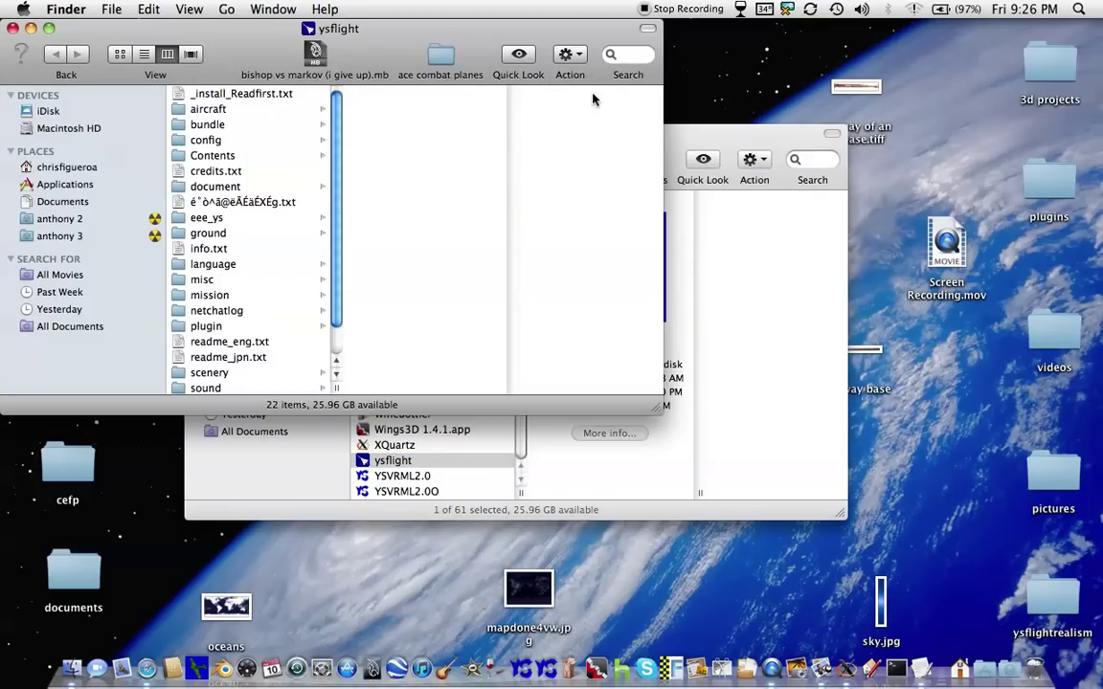
drag(686, 139, 949, 390)
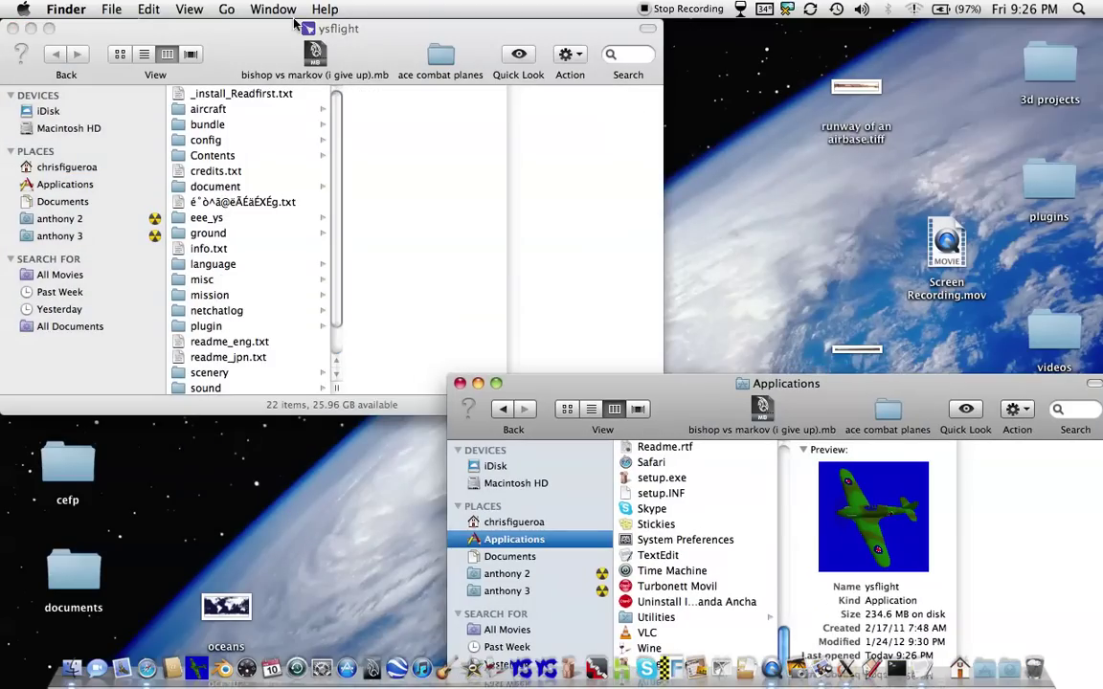
click(262, 114)
drag(412, 44, 52, 181)
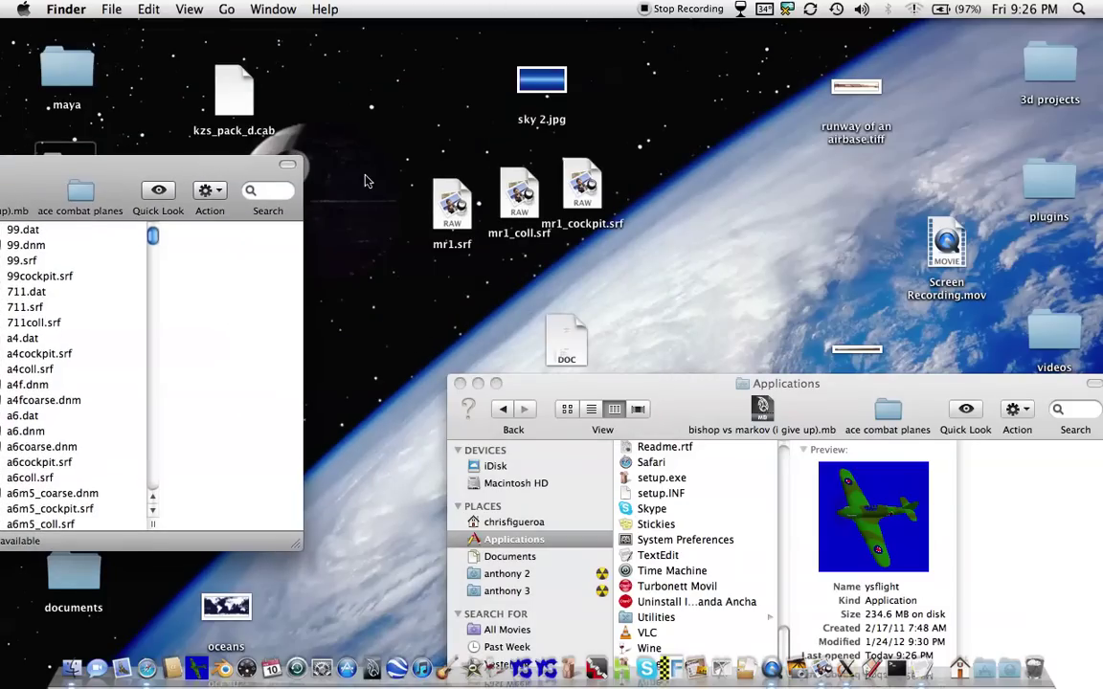
Move mr1.srf, mr1_coll.srf and mr1_cockpit.srf from the desktop into the aircraft folder
drag(639, 220, 354, 161)
drag(446, 203, 120, 316)
drag(124, 167, 640, 11)
scroll(567, 197, down, 3)
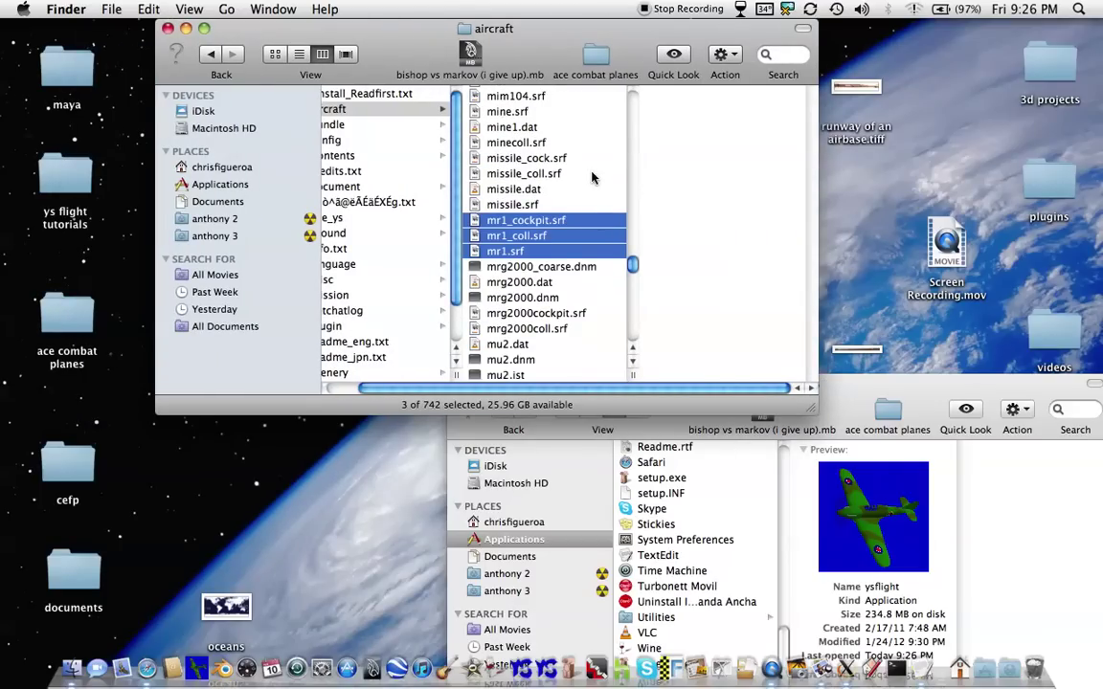
scroll(591, 191, up, 4)
Copy missile.dat from the aircraft folder with Edit > Copy
click(522, 300)
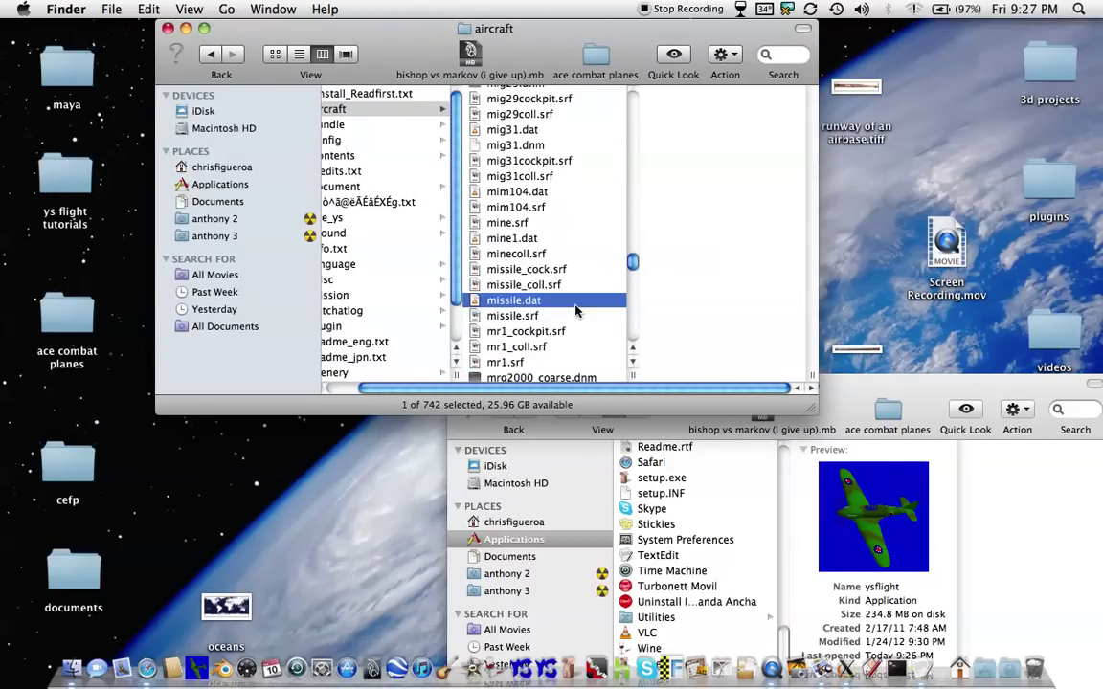
click(149, 9)
click(183, 92)
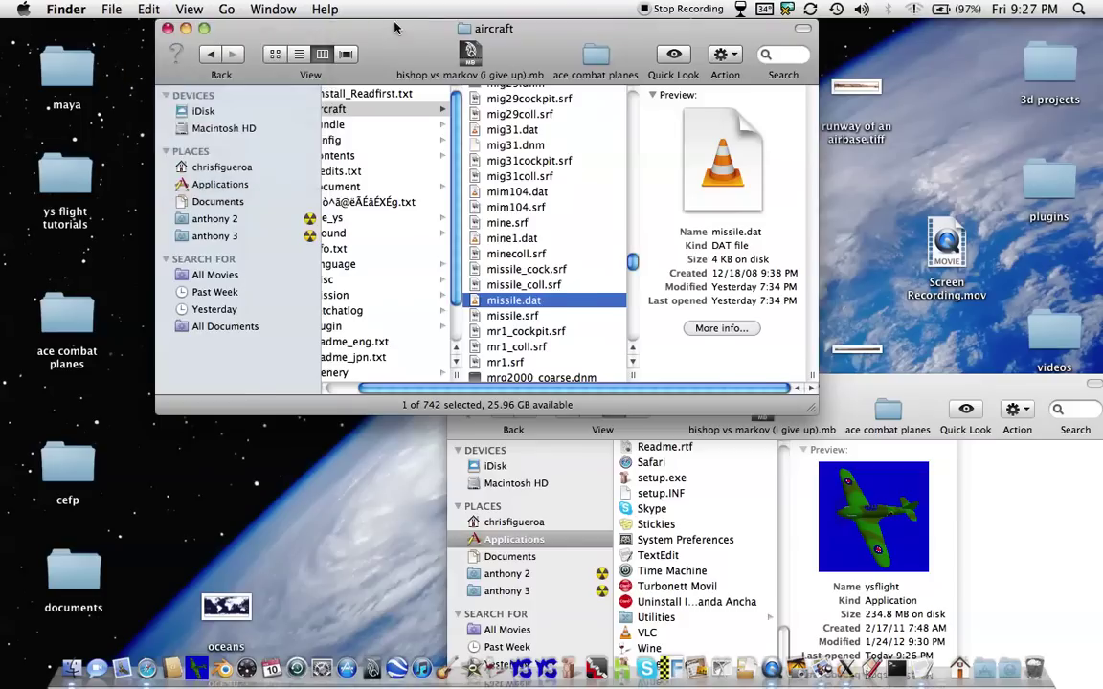
drag(229, 44, 9, 192)
Paste a copy of missile.dat onto the desktop
click(359, 88)
click(153, 9)
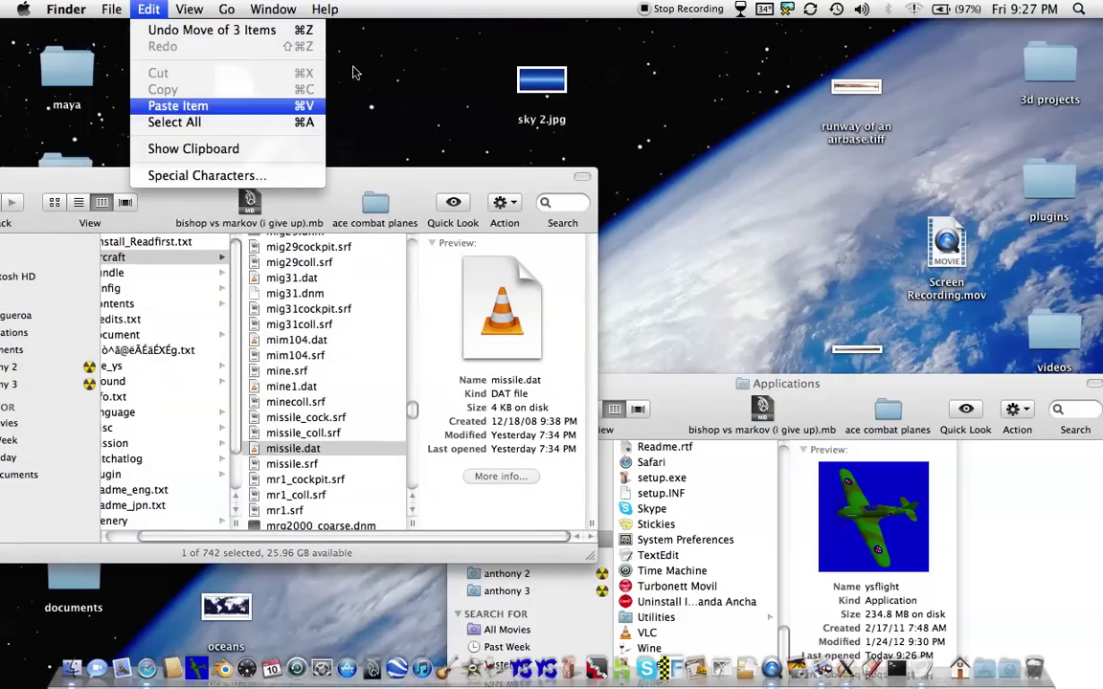
click(192, 106)
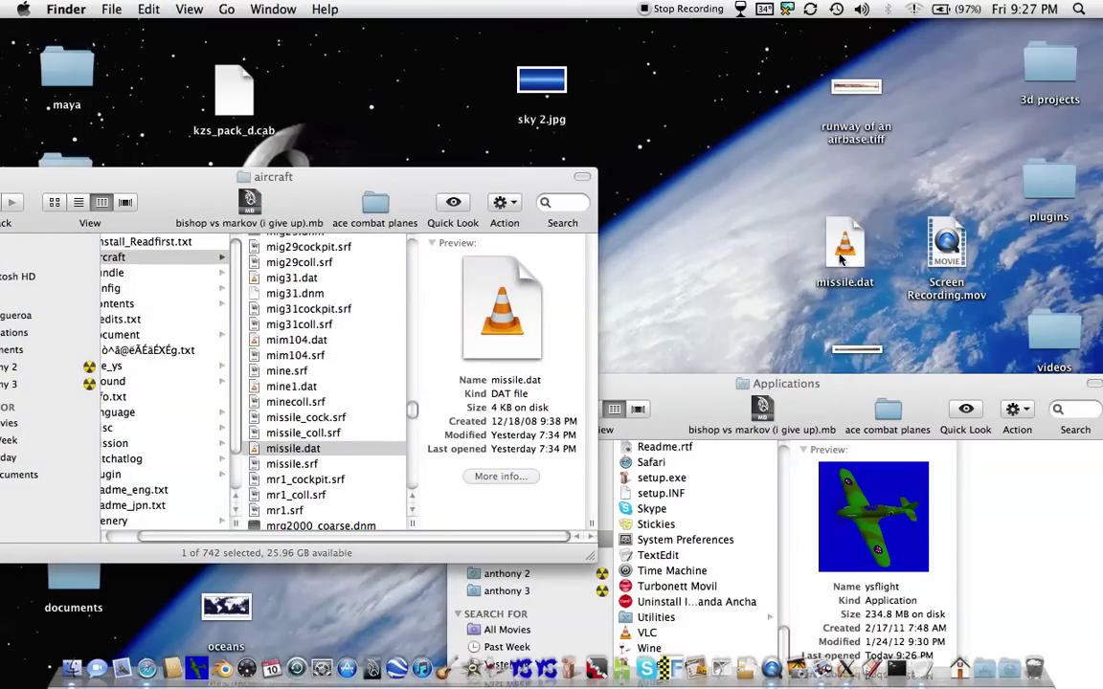
drag(842, 259, 702, 290)
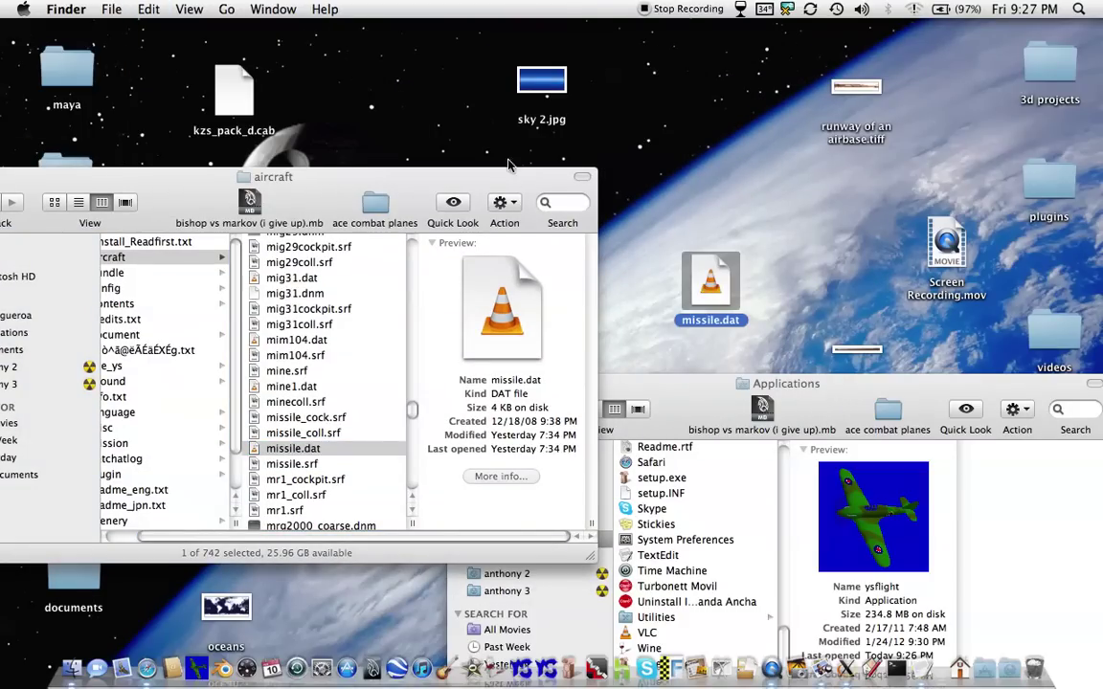
drag(505, 176, 501, 128)
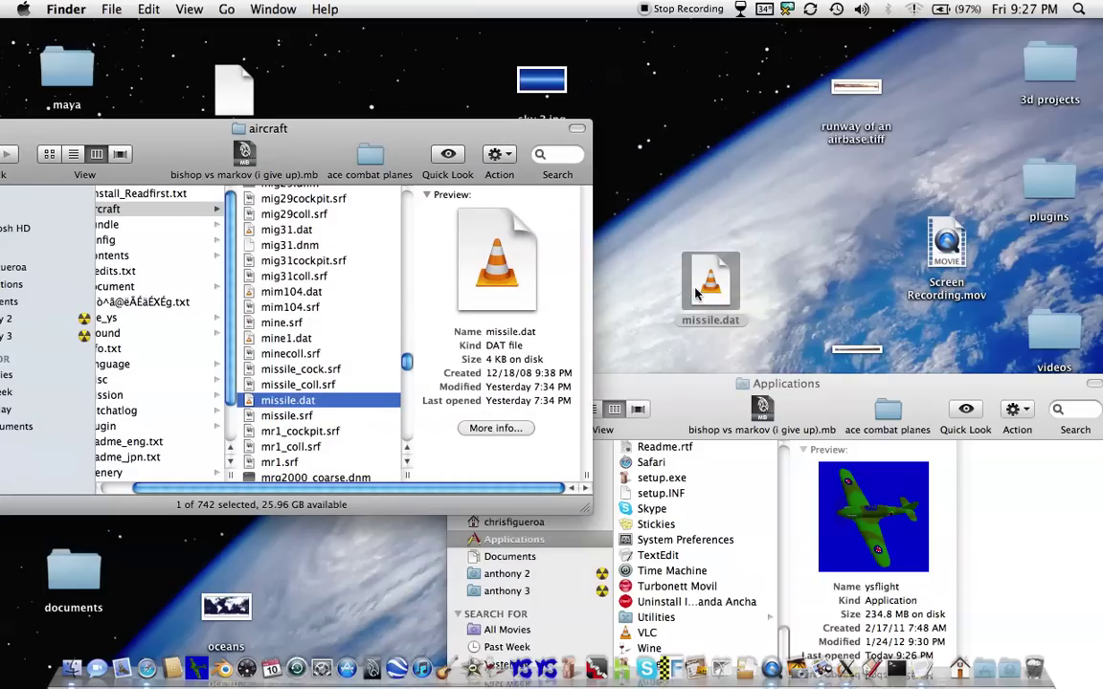
Rename the desktop copy to mr1.dat and move it into the aircraft folder
key(Return)
click(676, 305)
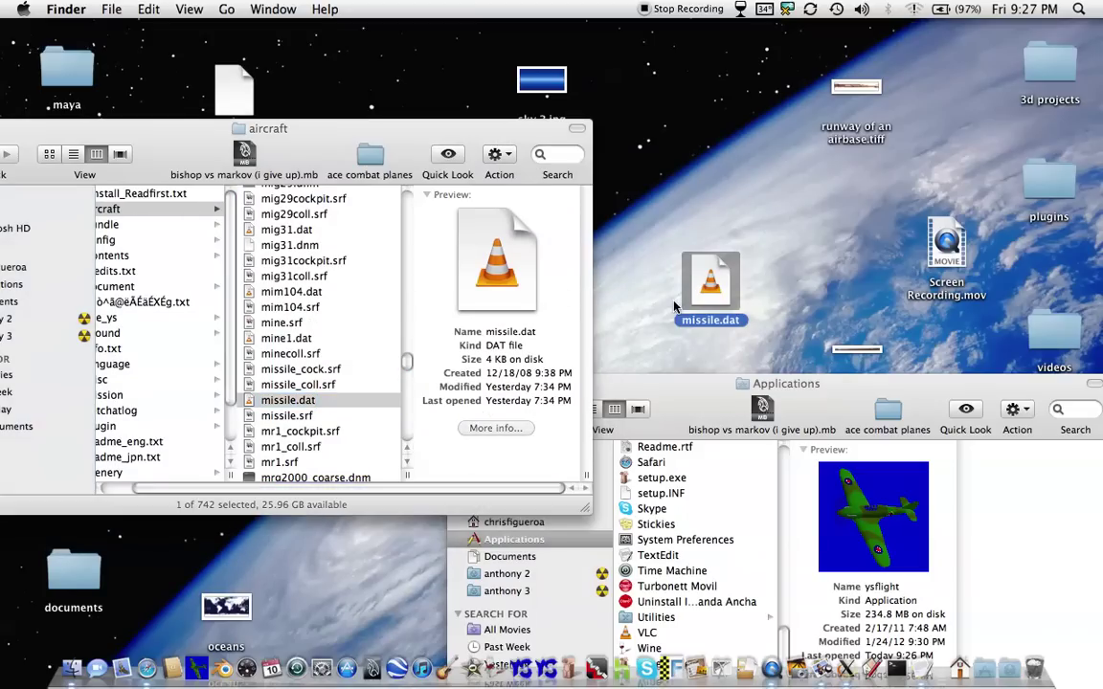
key(Return)
text(mi)
key(BackSpace)
text(r1)
key(Return)
drag(690, 258, 347, 421)
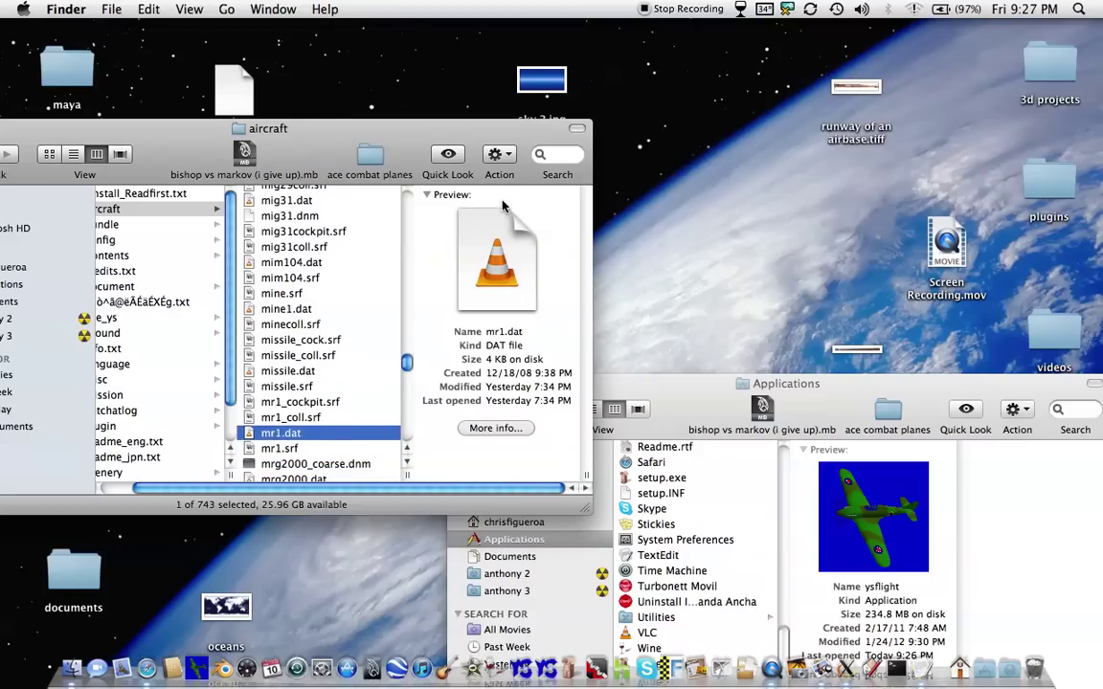
click(497, 155)
Open mr1.dat with TextEdit, scroll through its MR1 settings, and save it on closing
mouse_move(632, 206)
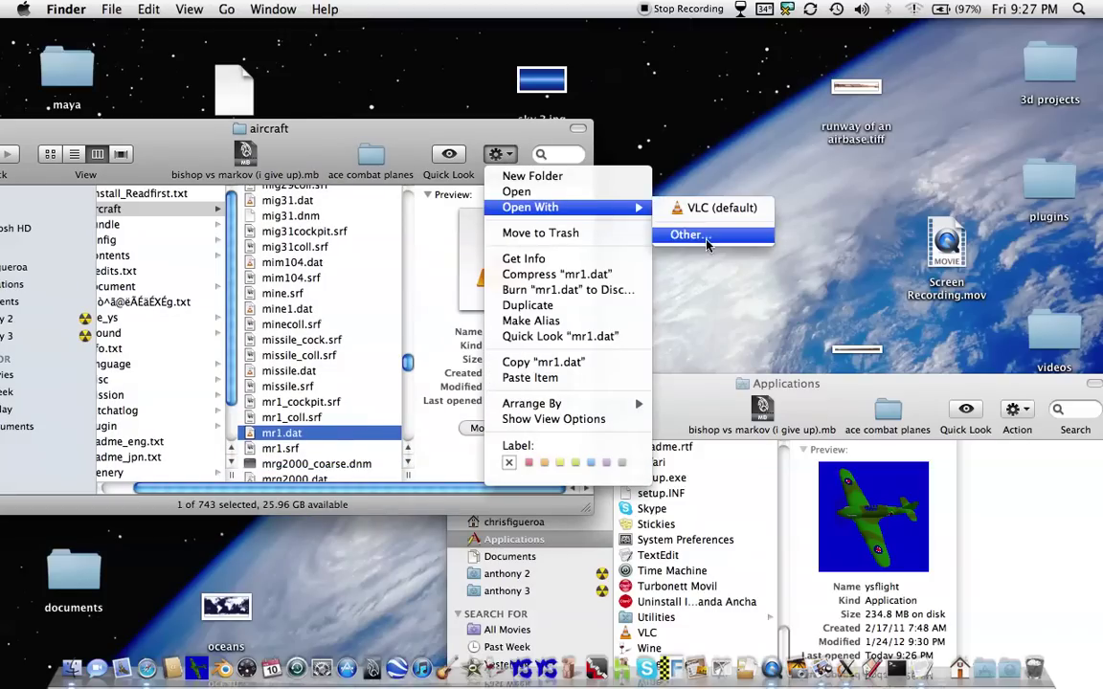
click(685, 236)
scroll(495, 268, down, 3)
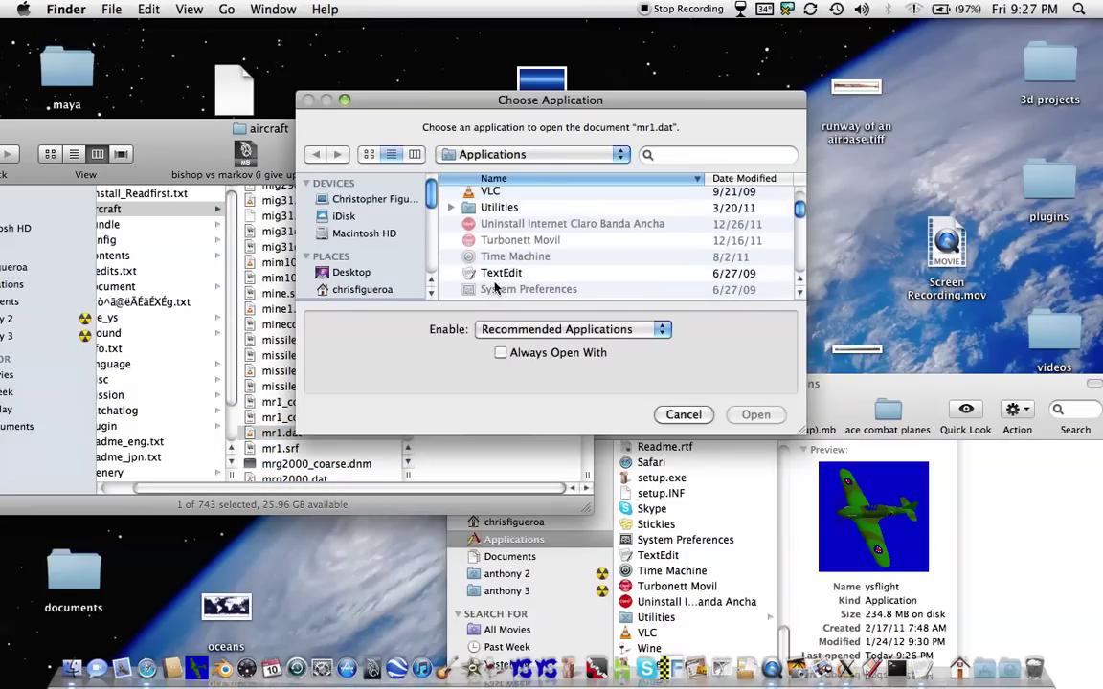
click(498, 275)
click(752, 413)
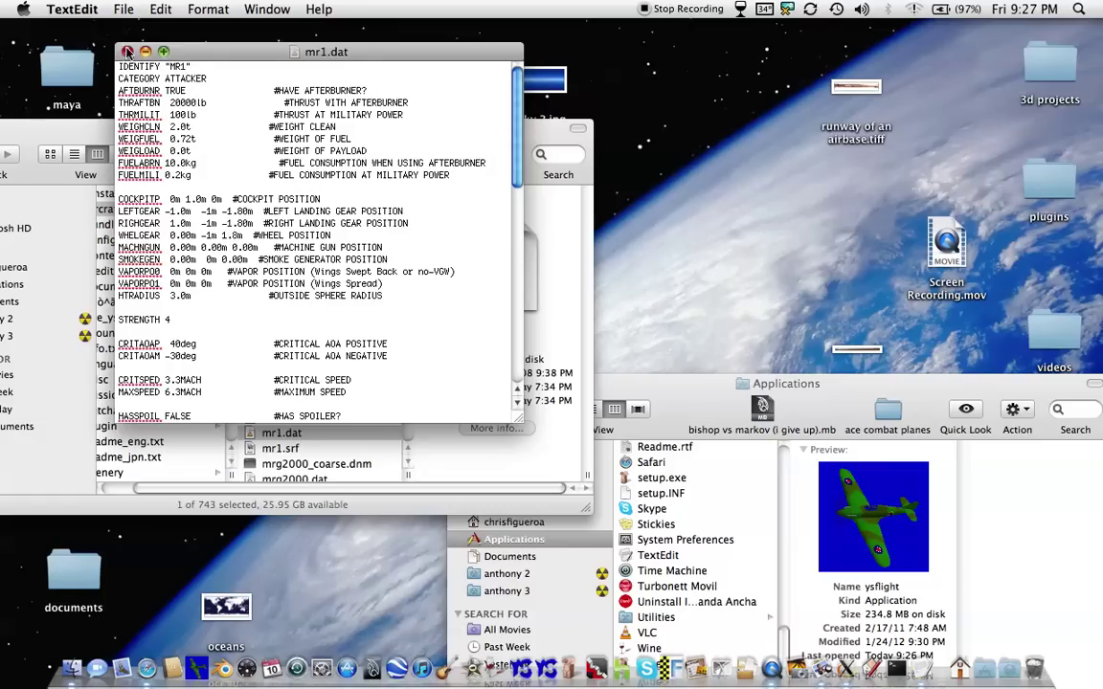
scroll(185, 100, down, 10)
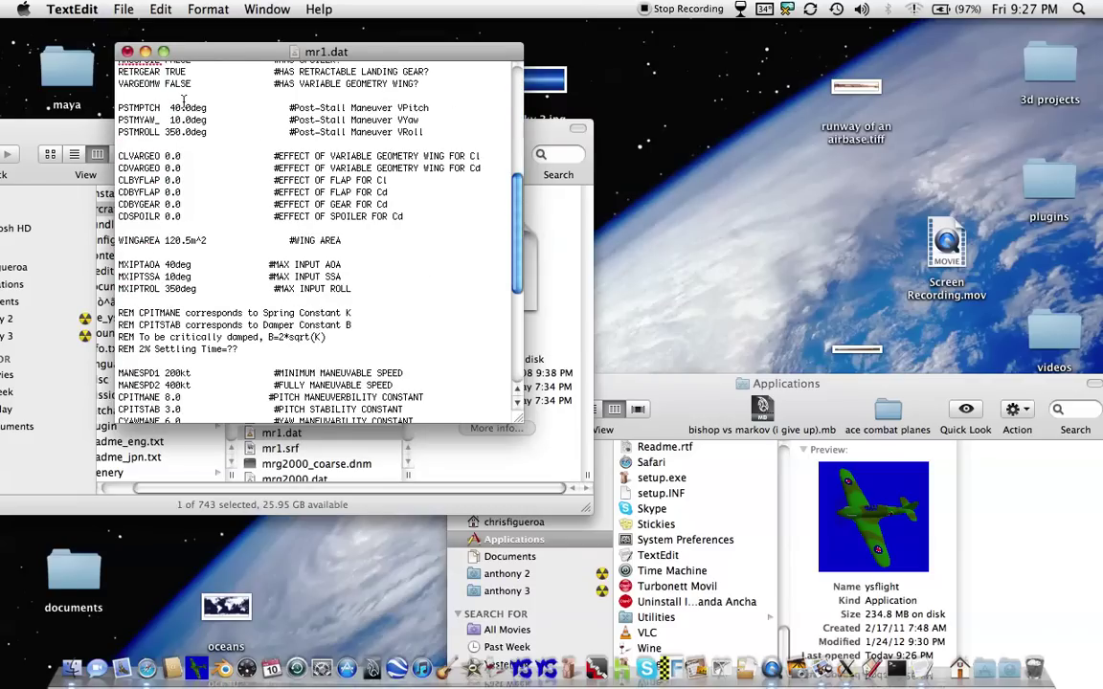
click(126, 51)
click(460, 147)
drag(326, 140, 429, 92)
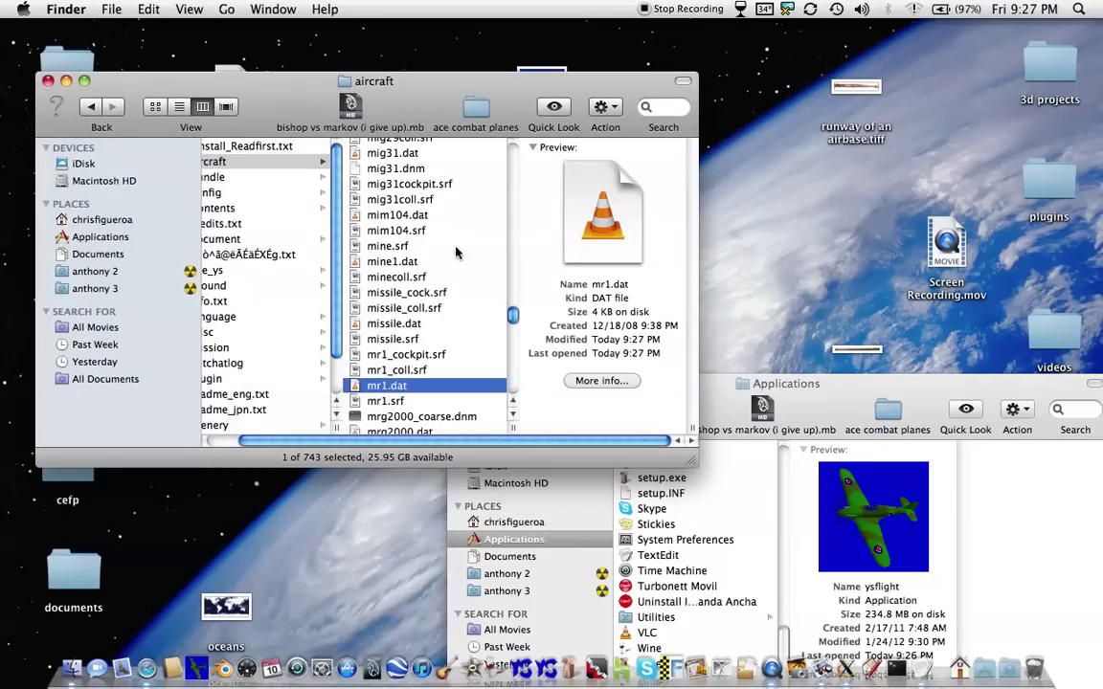
Scroll the aircraft folder to aircraft.lst and open it in TextEdit beside the folder window
click(448, 326)
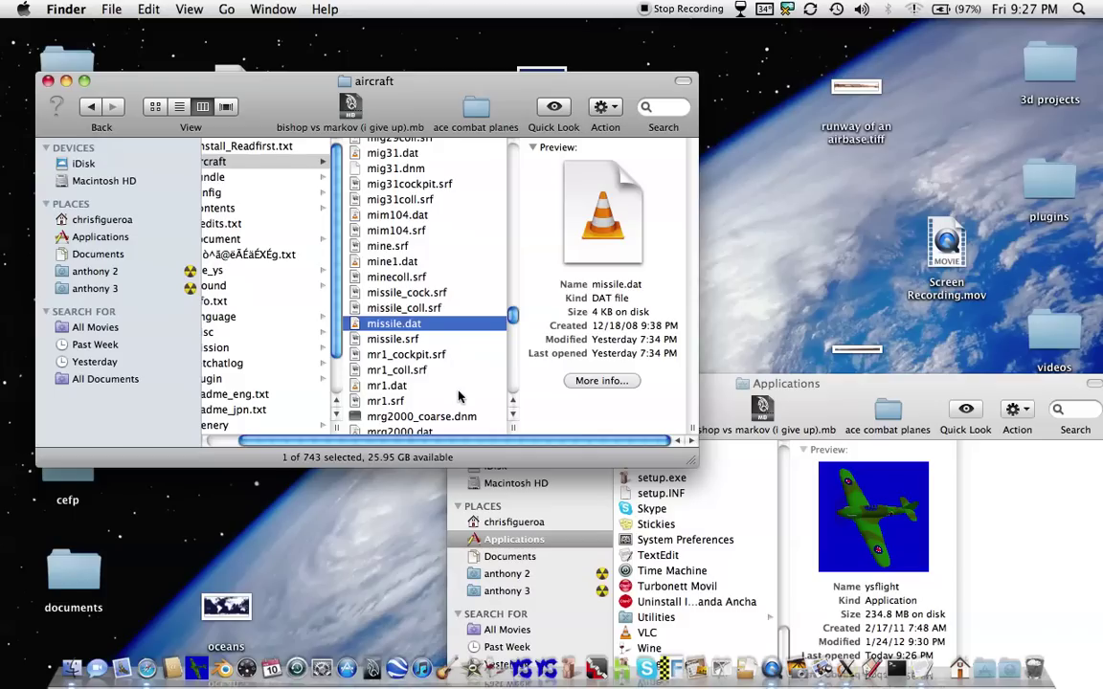
click(421, 385)
scroll(431, 379, down, 2)
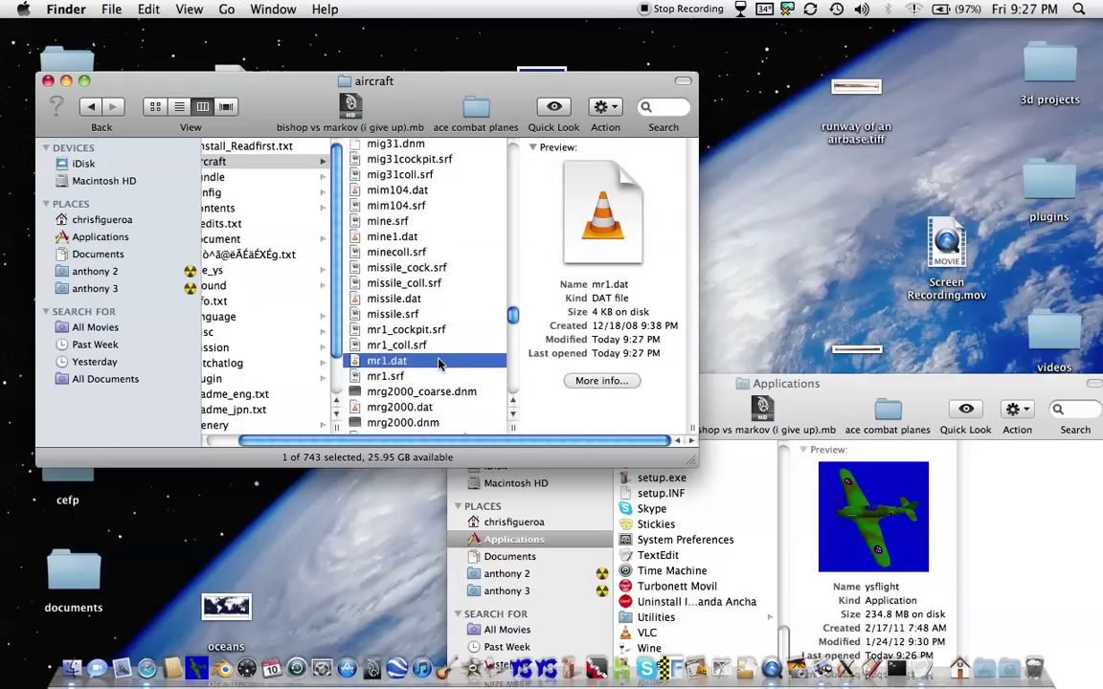
scroll(439, 363, down, 3)
drag(511, 315, 506, 187)
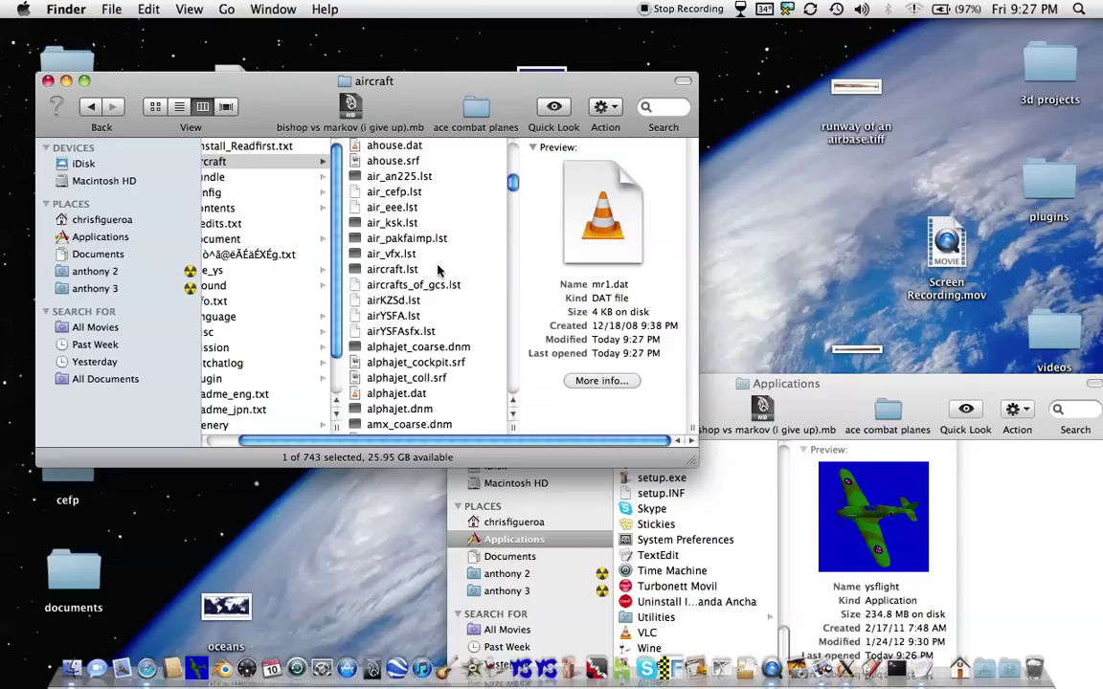
click(392, 270)
double_click(393, 270)
drag(247, 39, 615, 32)
drag(479, 84, 305, 75)
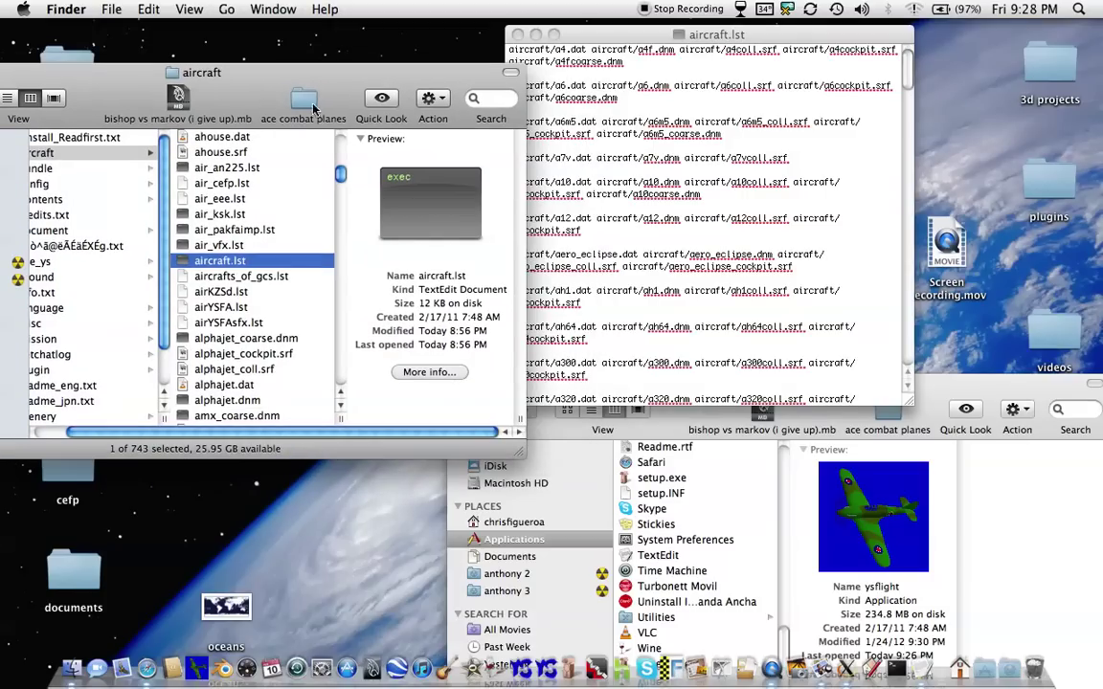
drag(341, 173, 355, 309)
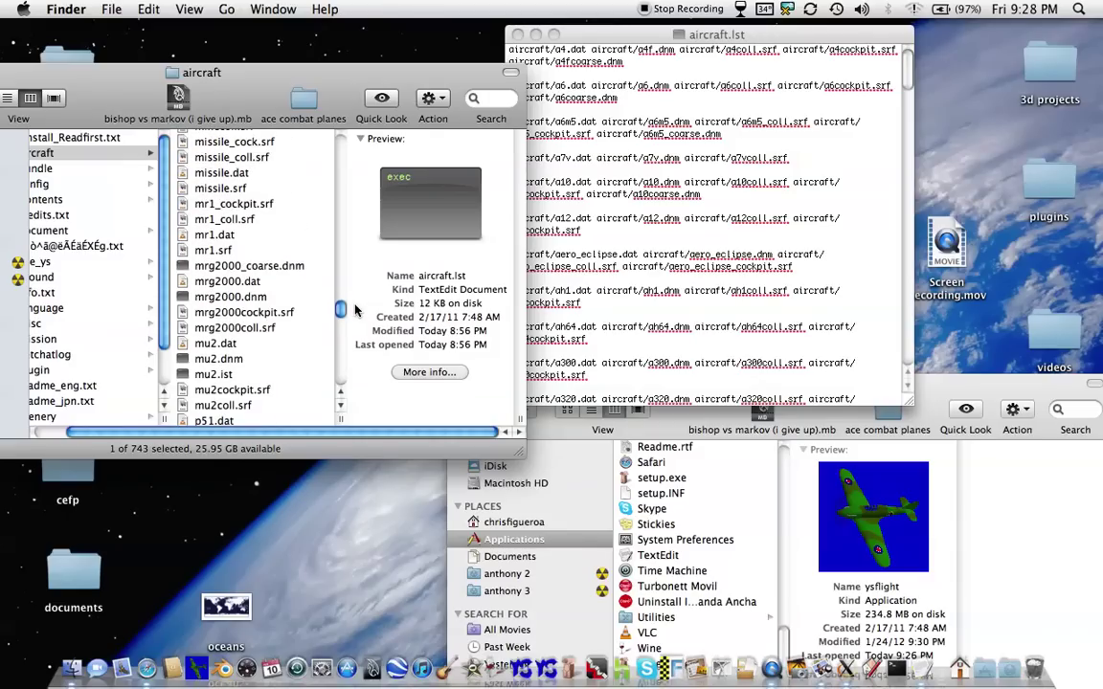
Start a new line after the missile entry in aircraft.lst
click(591, 32)
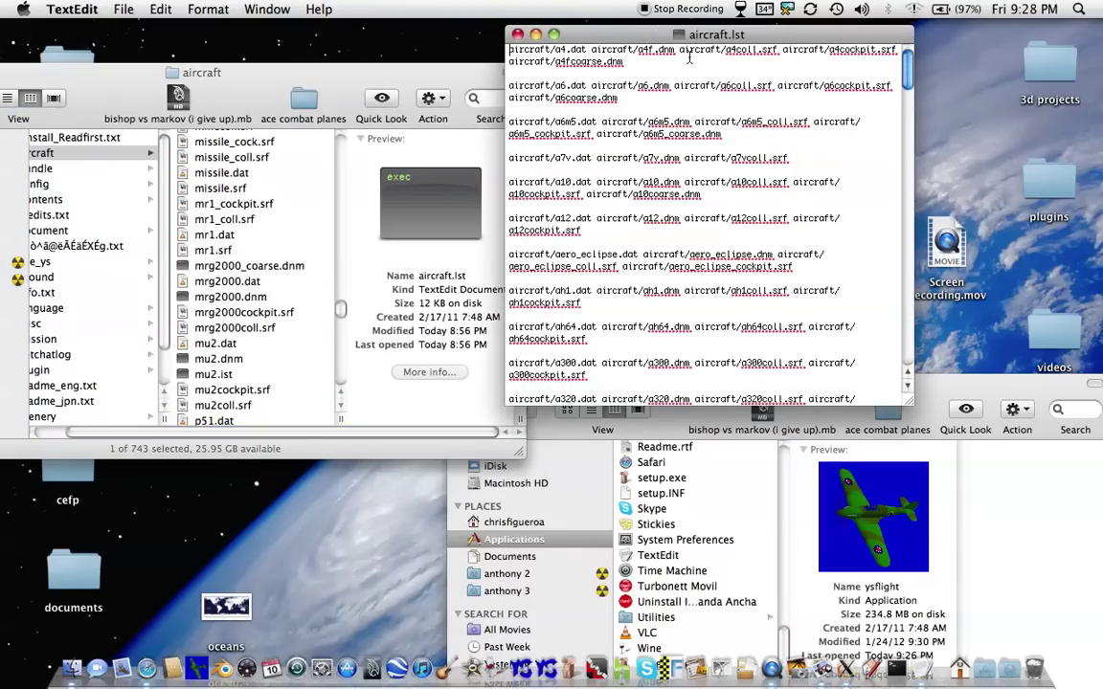
drag(903, 81, 933, 292)
scroll(670, 240, down, 2)
click(630, 131)
key(Return)
key(Return)
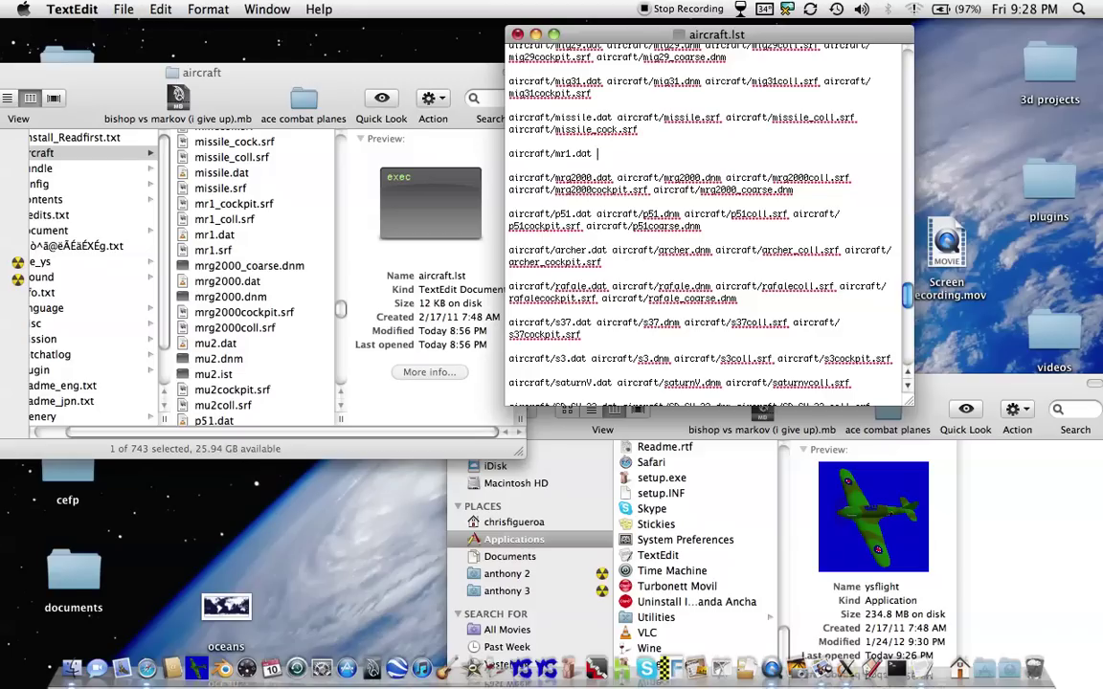
Complete the line 'aircraft/mr1.dat aircraft/mr1.srf aircraft/mr1_coll.srf aircraft/mr1_cock.srf' and save on closing
click(666, 155)
text(aircraft/mr1.srf)
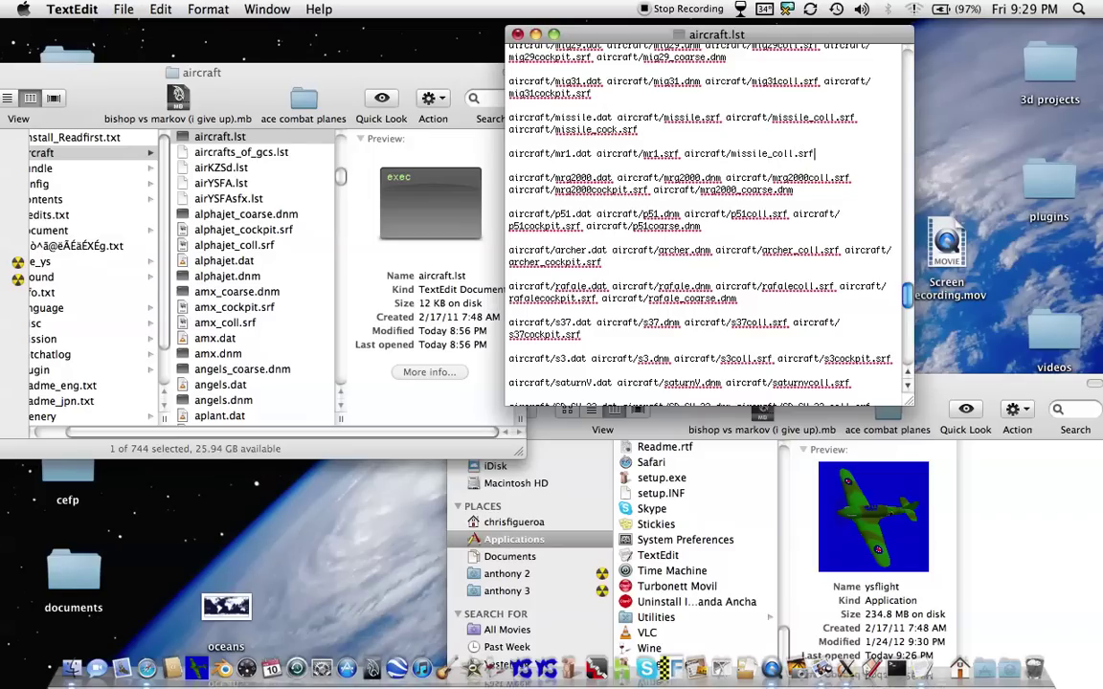
text(aircraft/m)
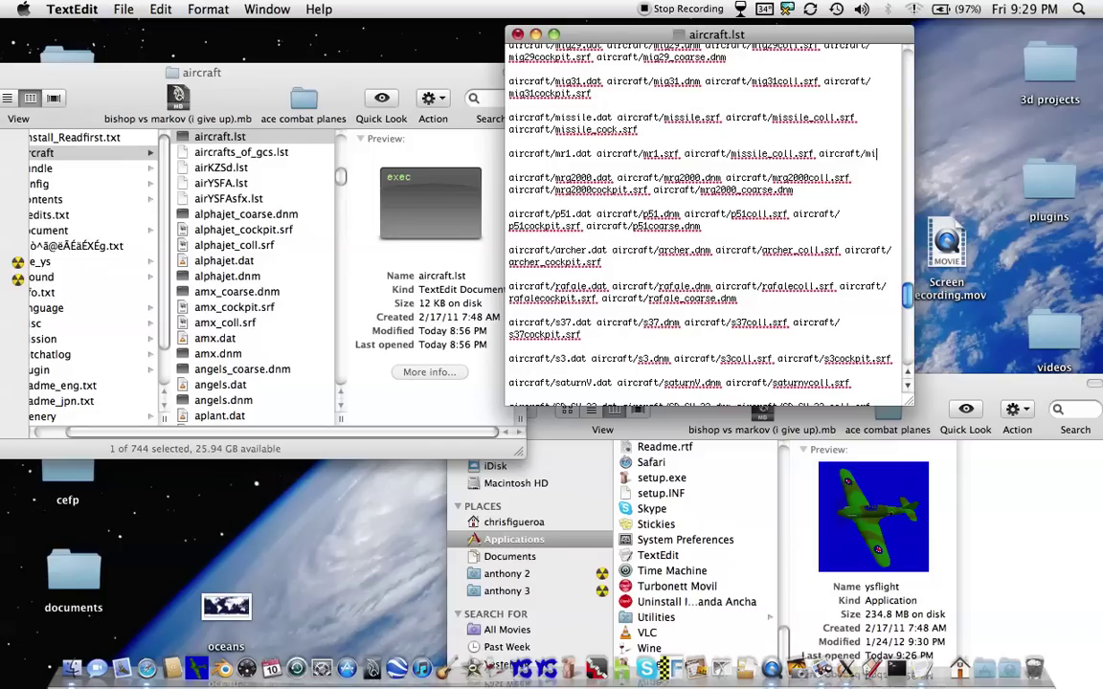
click(763, 153)
key(BackSpace)
key(BackSpace)
key(BackSpace)
key(BackSpace)
key(BackSpace)
key(BackSpace)
text(r)
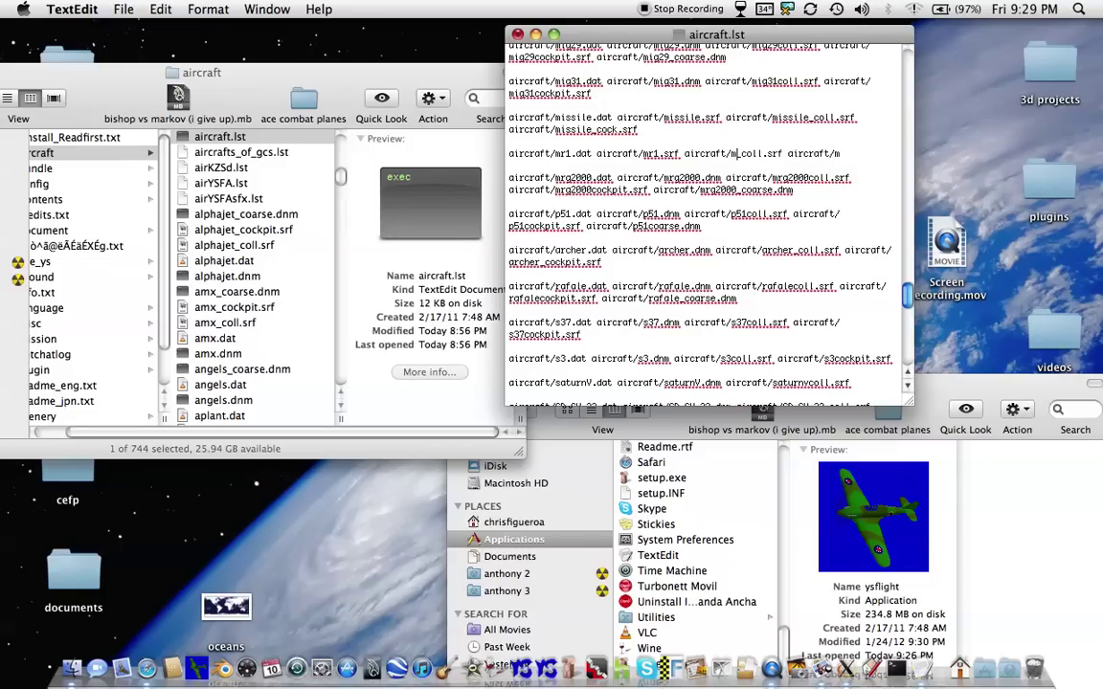
text(1_)
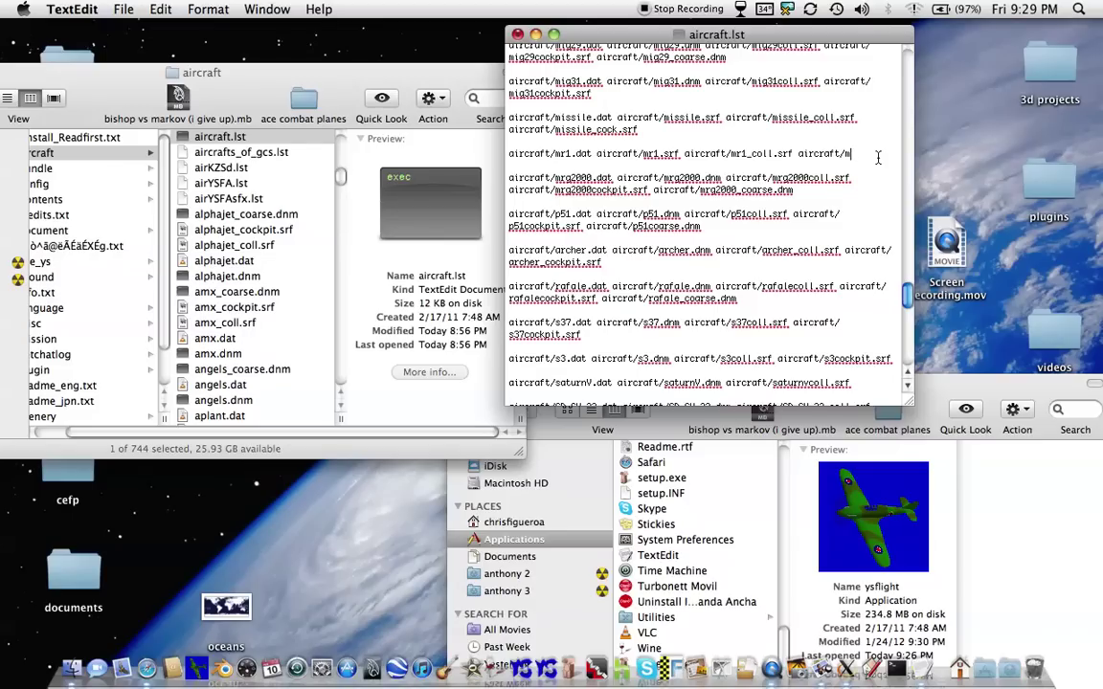
text(r1_cock)
text(.srf)
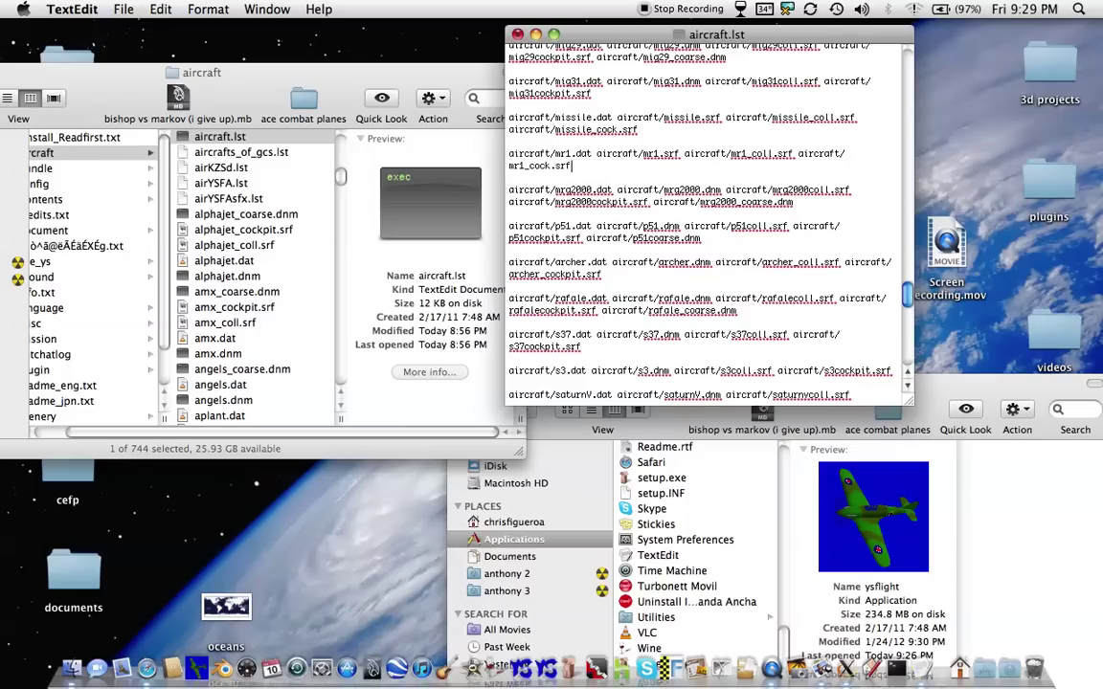
click(516, 36)
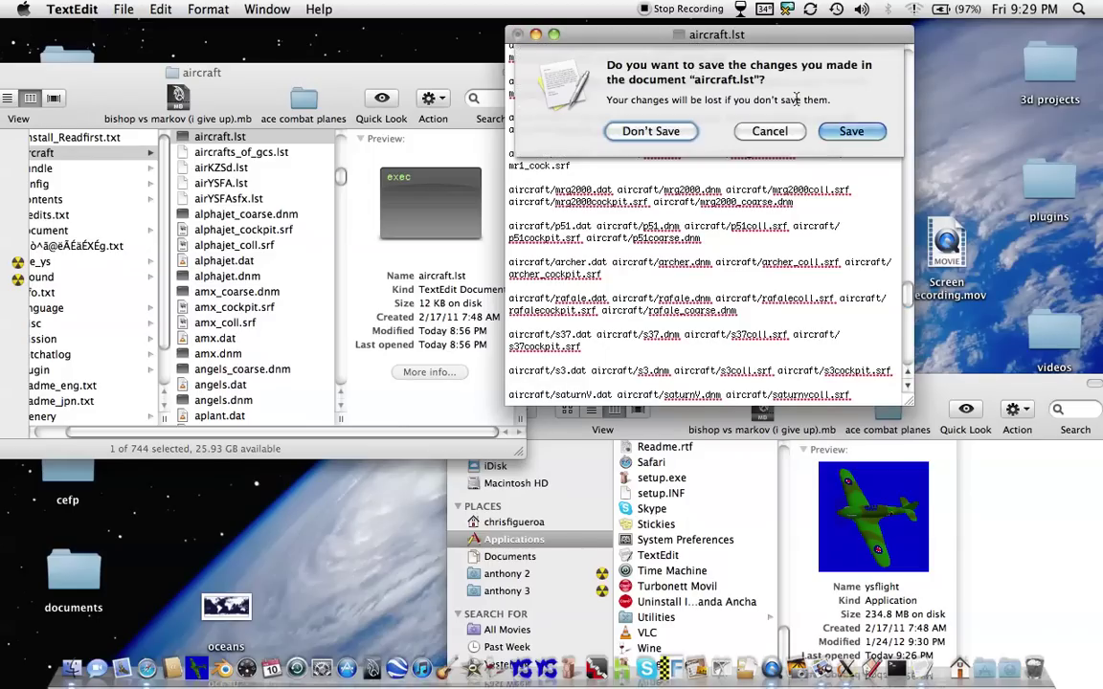
click(848, 128)
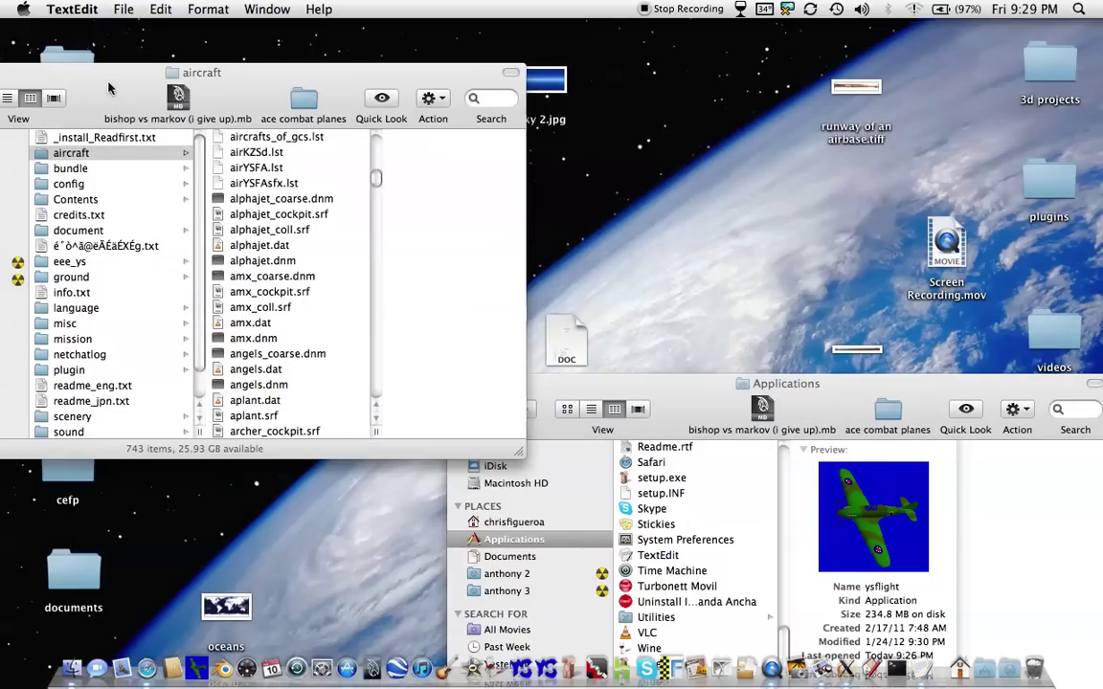
Close the Finder folder windows and launch YS Flight Simulator at full width
double_click(101, 79)
click(98, 69)
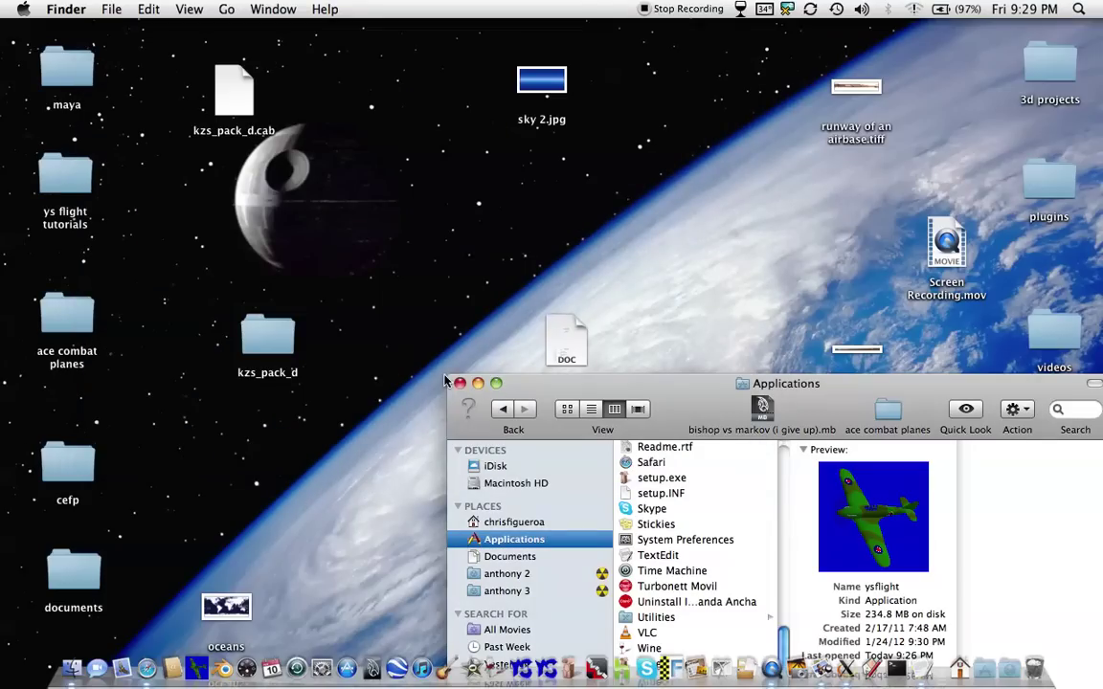
key(super+w)
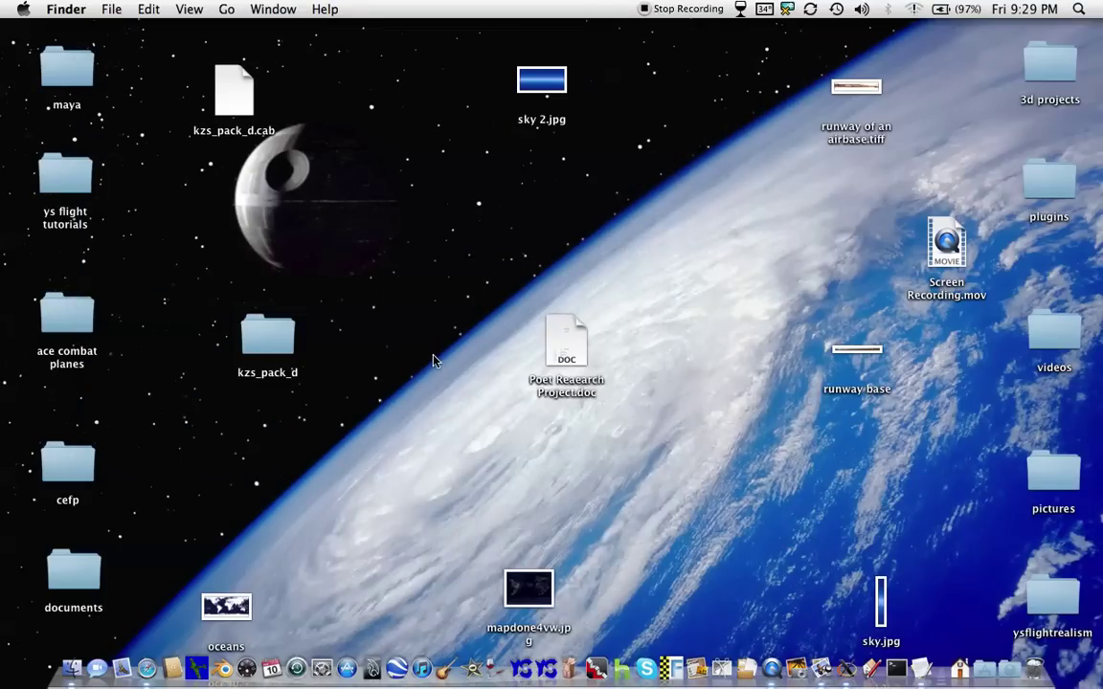
click(196, 668)
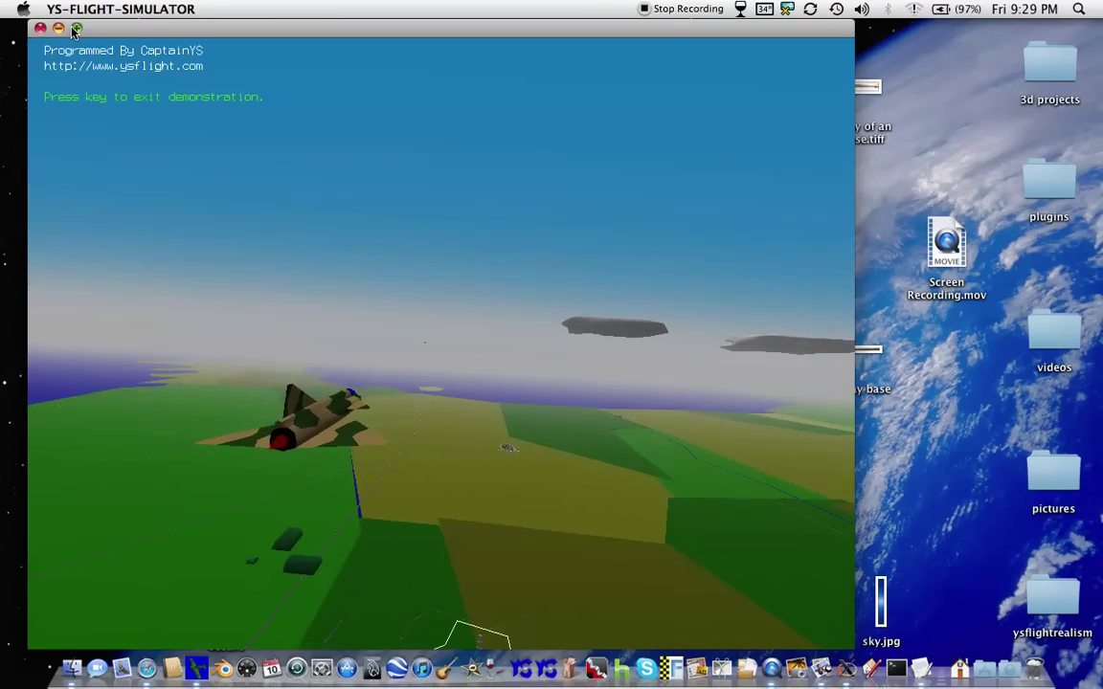
click(76, 29)
Create a new flight with MR1 as player aircraft, fly it, and quit after the mr1_cock.srf error
click(110, 146)
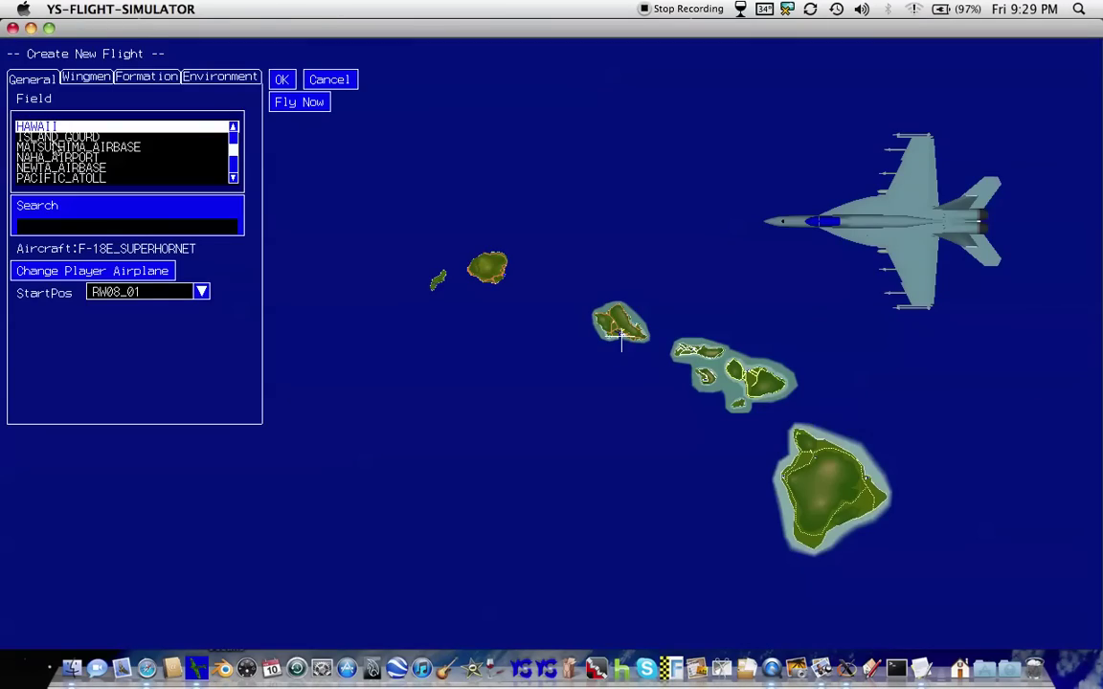
click(120, 241)
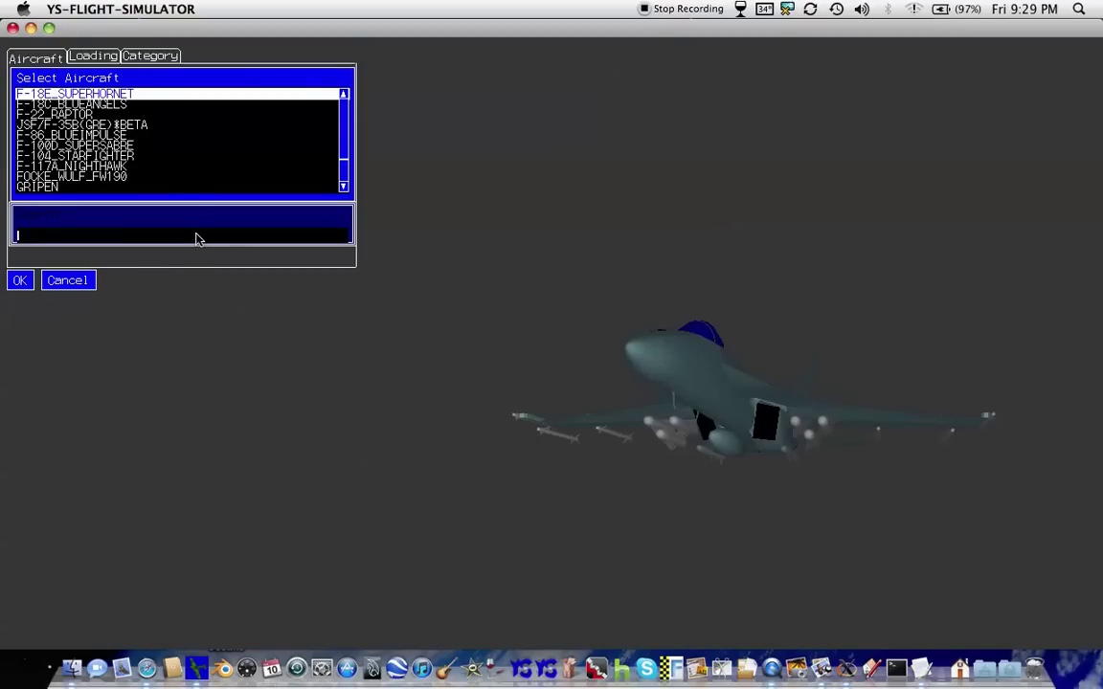
text(mr1)
click(67, 115)
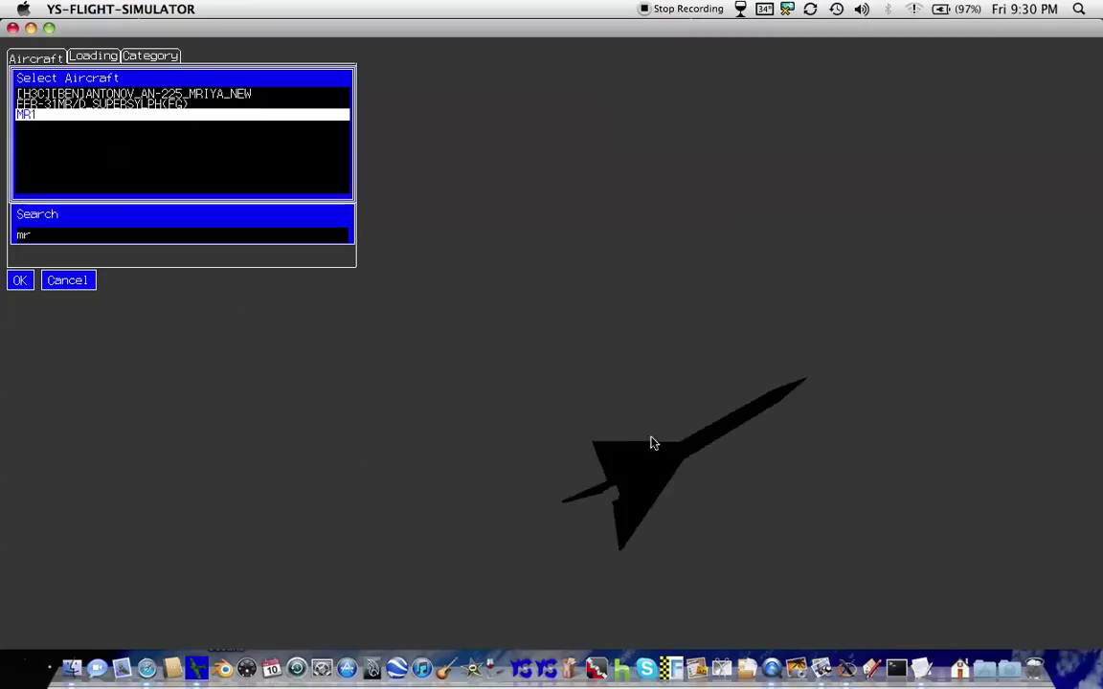
click(93, 56)
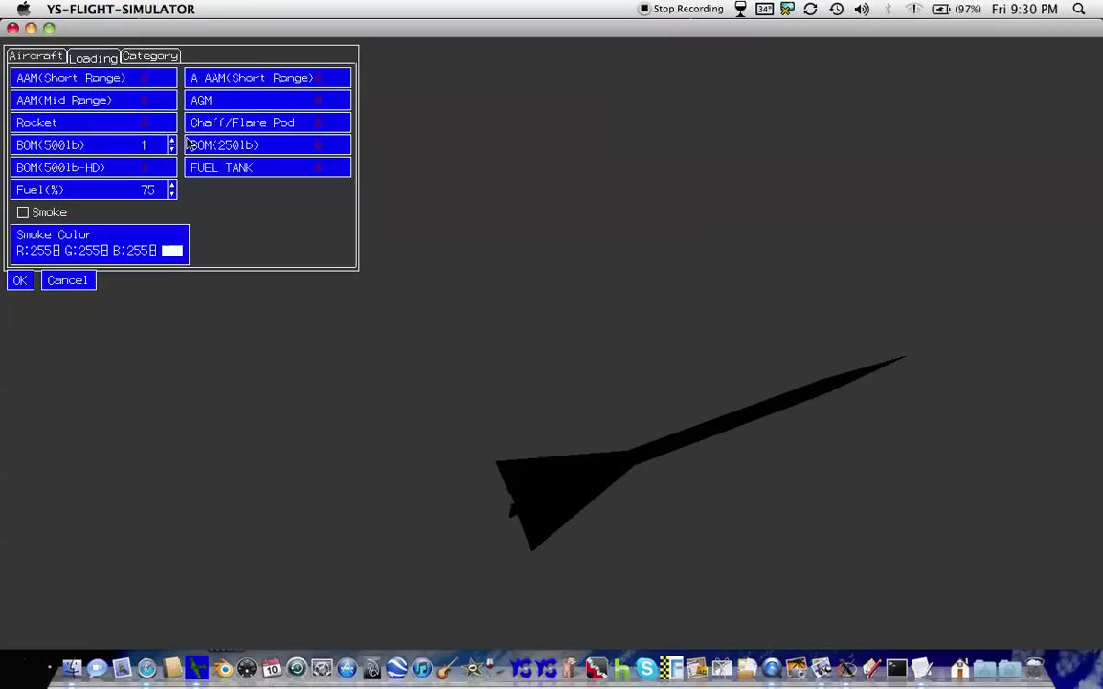
click(17, 283)
click(310, 102)
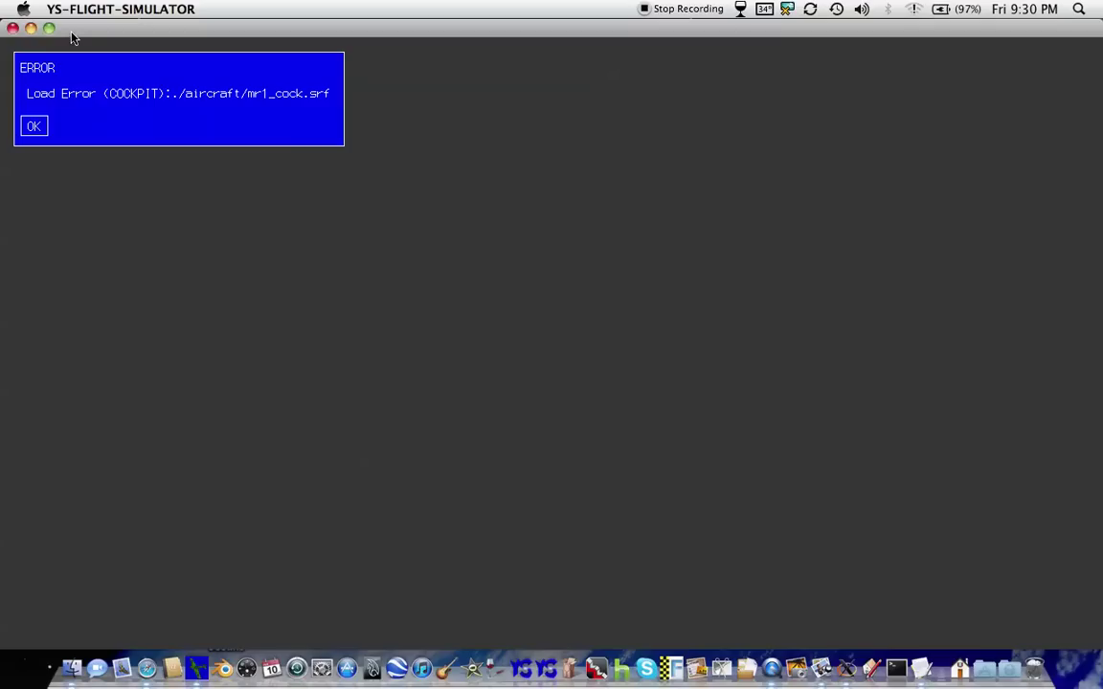
click(12, 27)
click(69, 182)
From Applications, show the ysflight package contents and open its aircraft folder
double_click(76, 184)
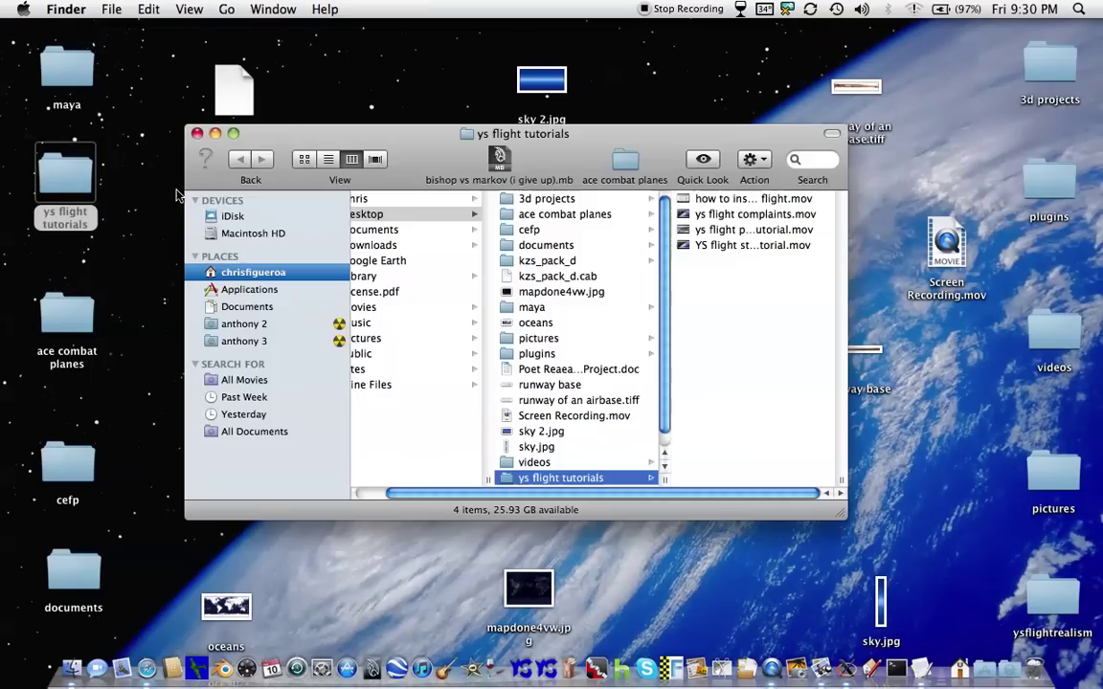
click(287, 290)
drag(523, 226, 430, 456)
click(436, 460)
click(753, 161)
click(788, 220)
click(230, 111)
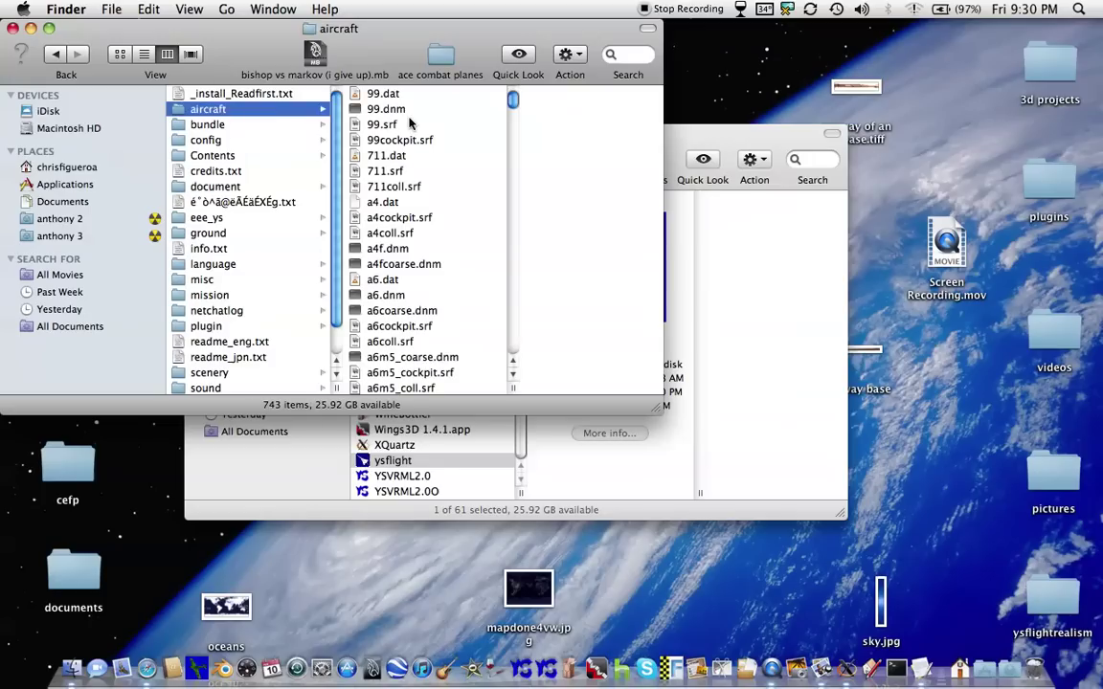
Browse the aircraft folder's files and select mr1.dat
scroll(445, 129, down, 10)
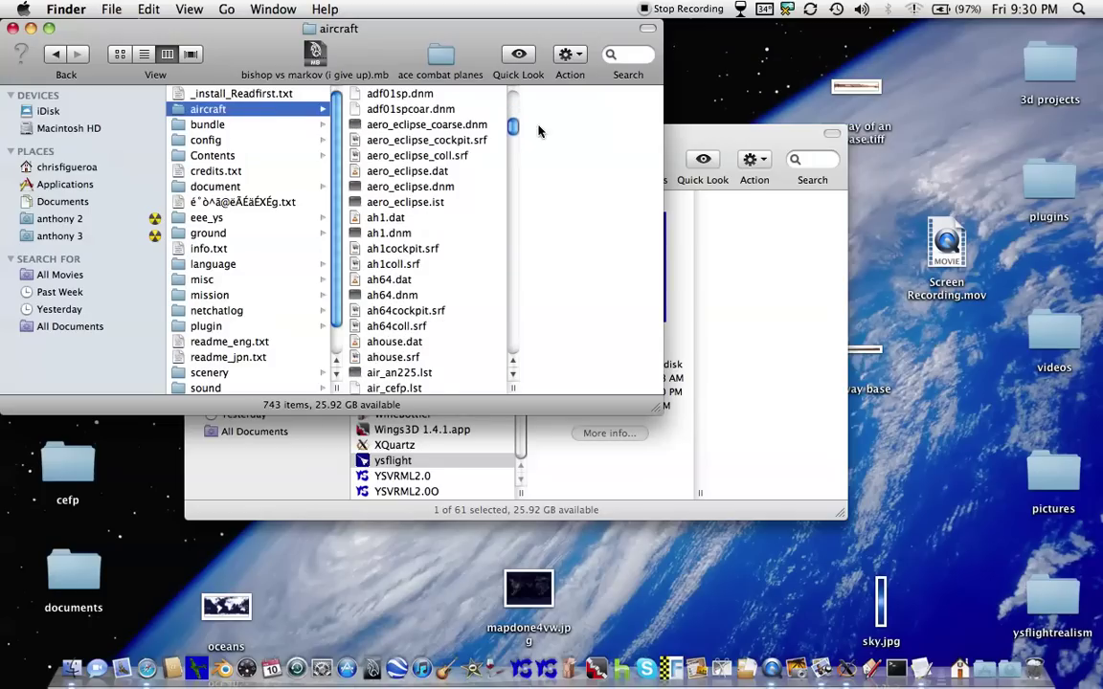
drag(514, 127, 496, 274)
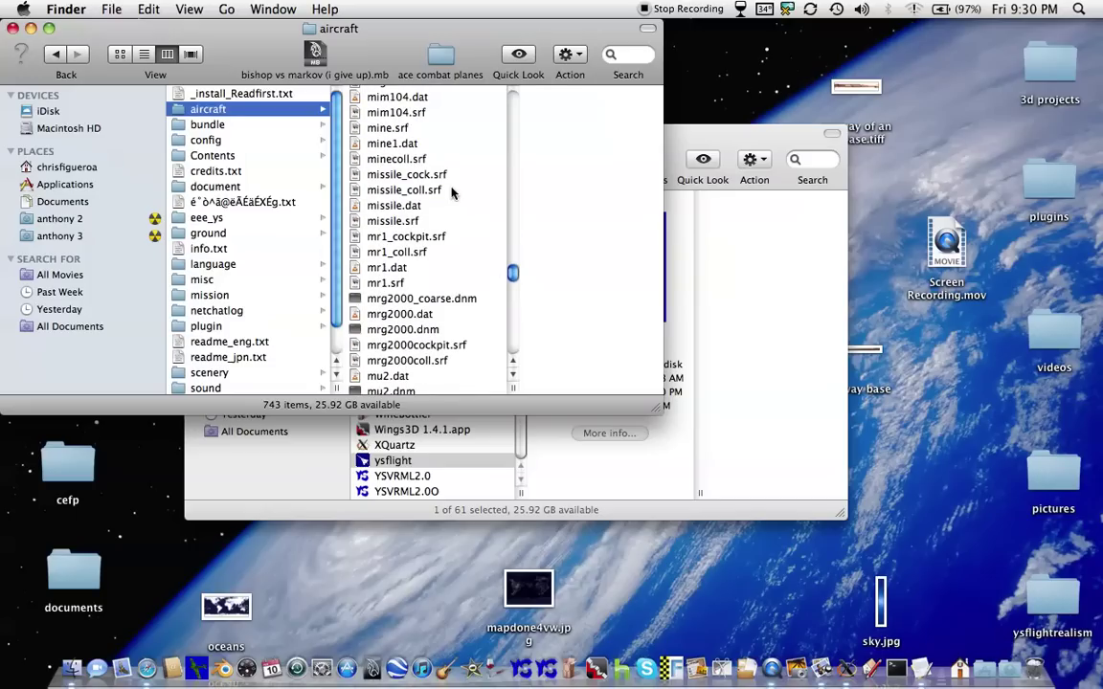
click(421, 205)
click(434, 269)
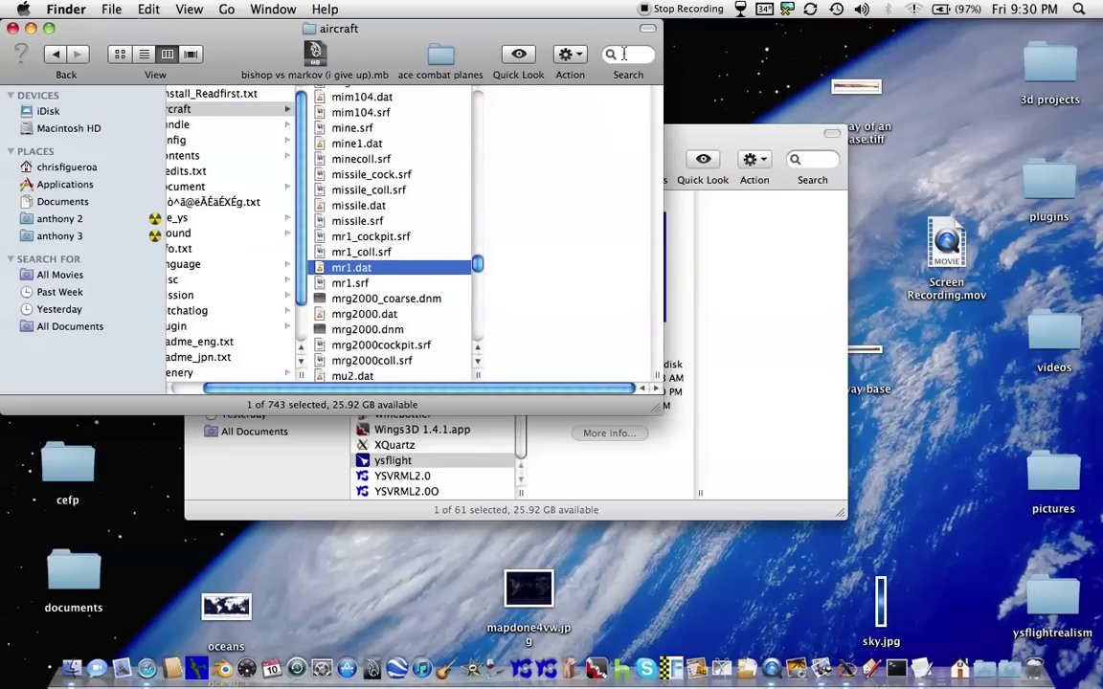
Open mr1.dat in TextEdit via Open With > Other…, then close it and return to the aircraft folder
click(561, 54)
mouse_move(609, 112)
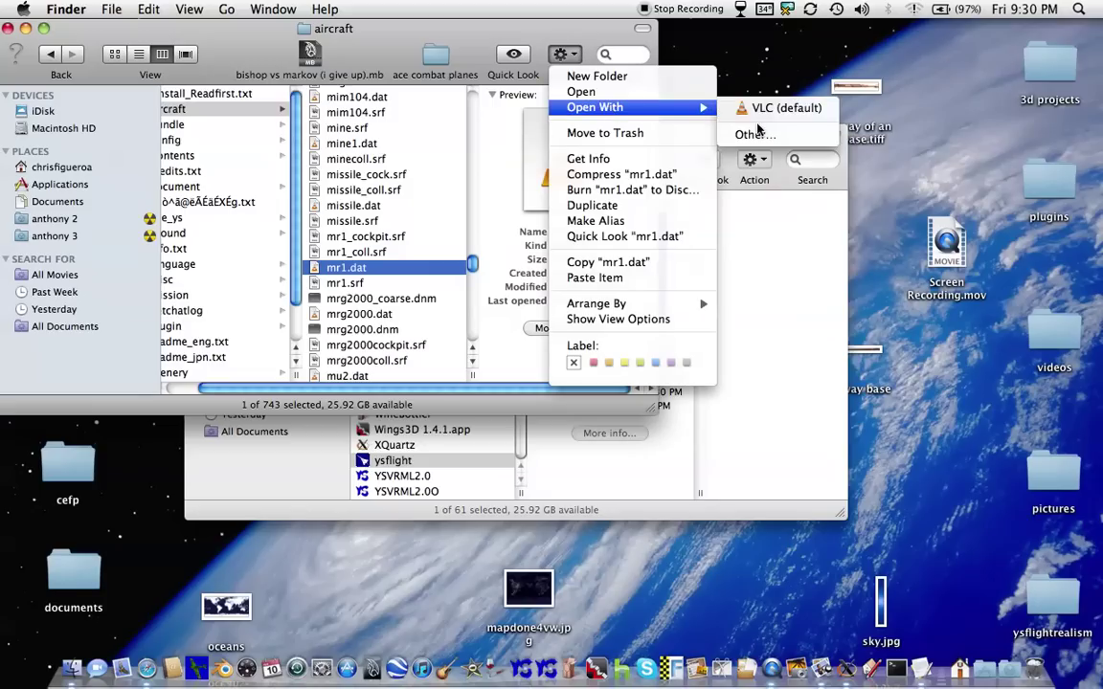
click(751, 135)
scroll(598, 213, down, 3)
scroll(542, 227, down, 2)
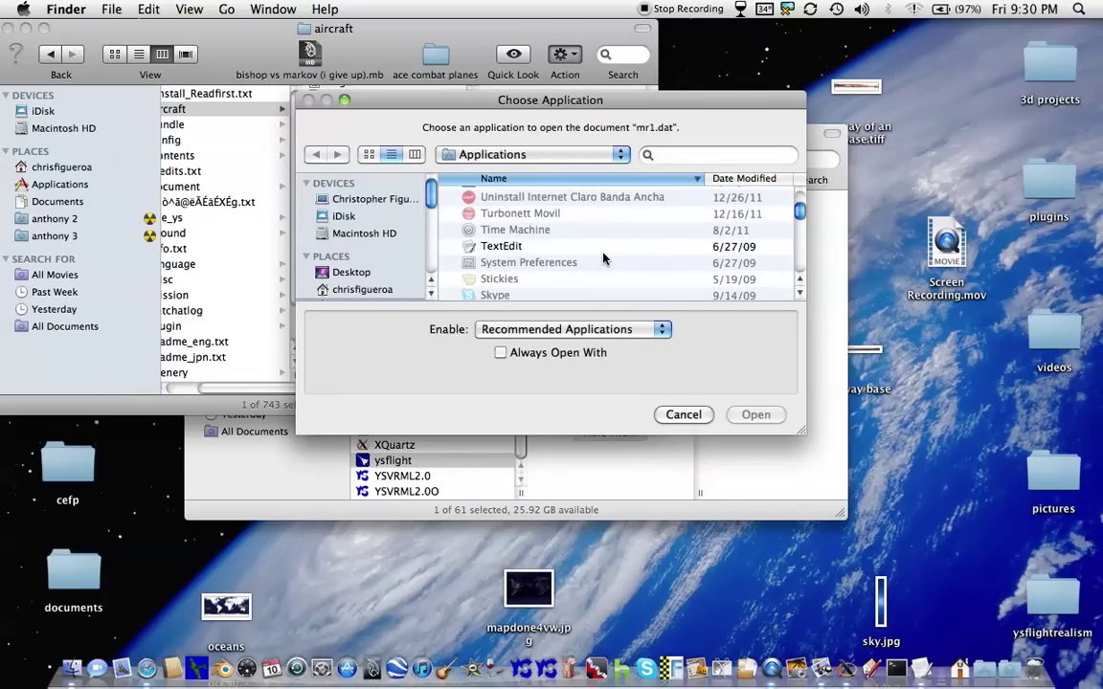
click(542, 222)
click(756, 415)
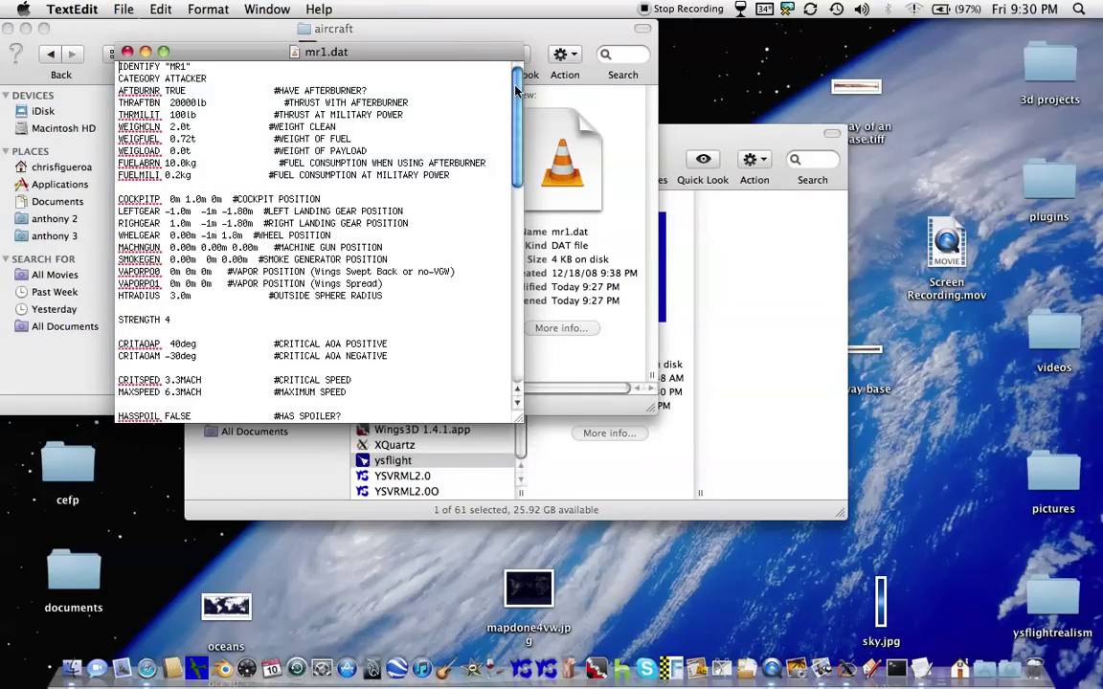
click(128, 51)
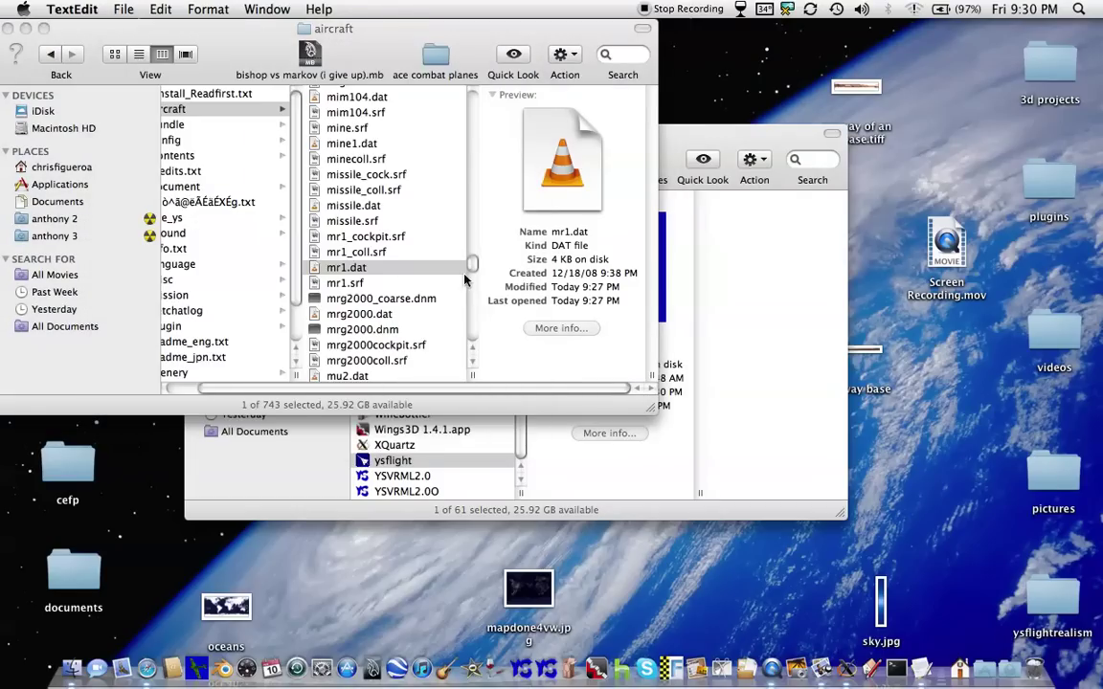
click(465, 257)
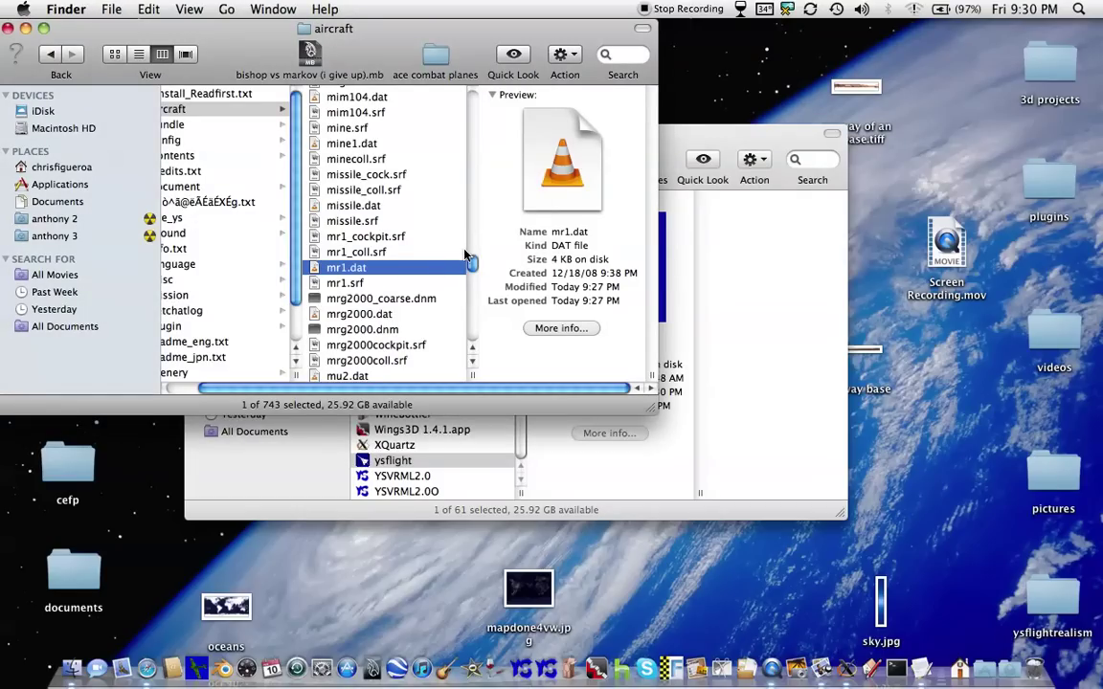
In aircraft.lst, change mr1_cock.srf to mr1_cockpit.srf and save the file on closing
drag(470, 264, 470, 134)
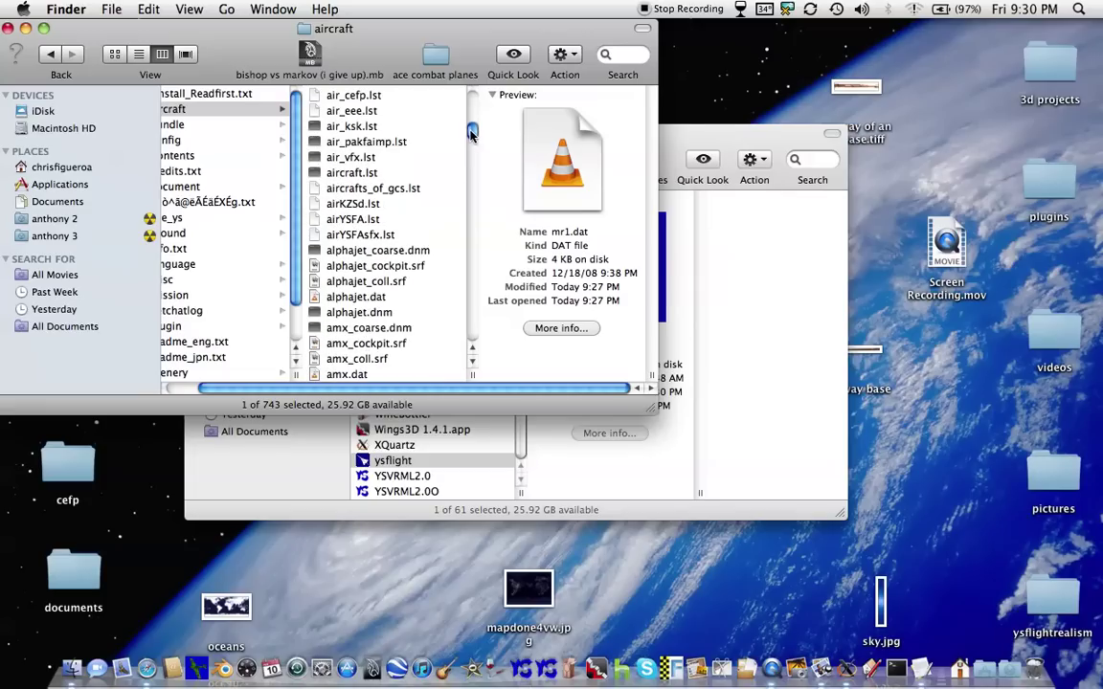
double_click(349, 170)
drag(516, 100, 527, 285)
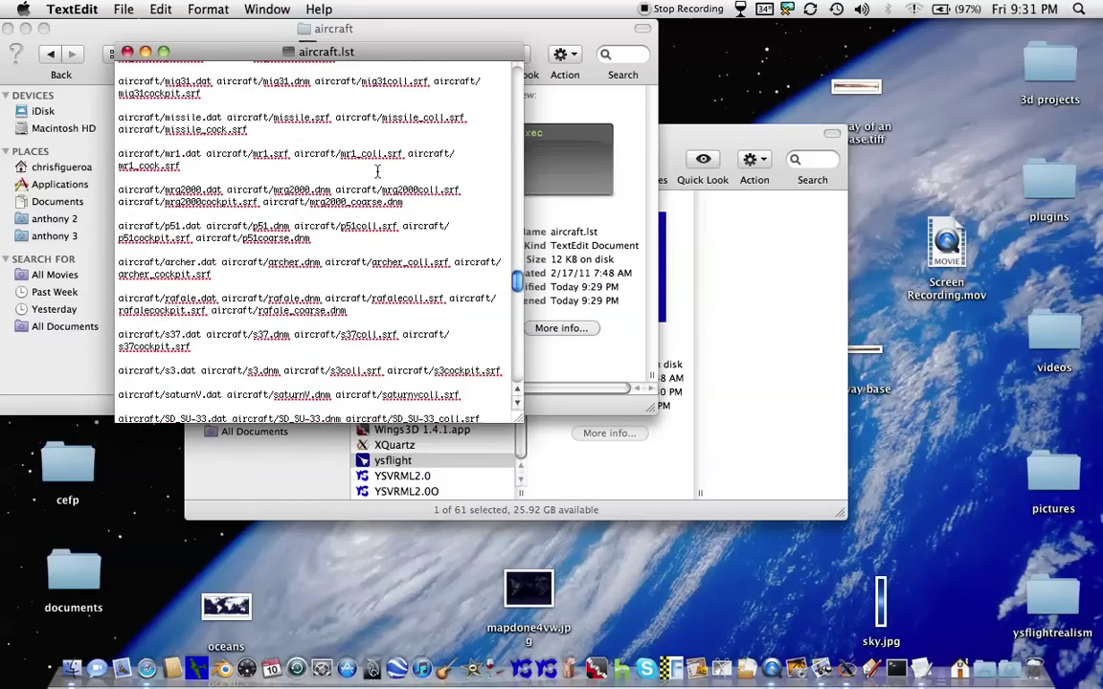
click(159, 167)
text(pit)
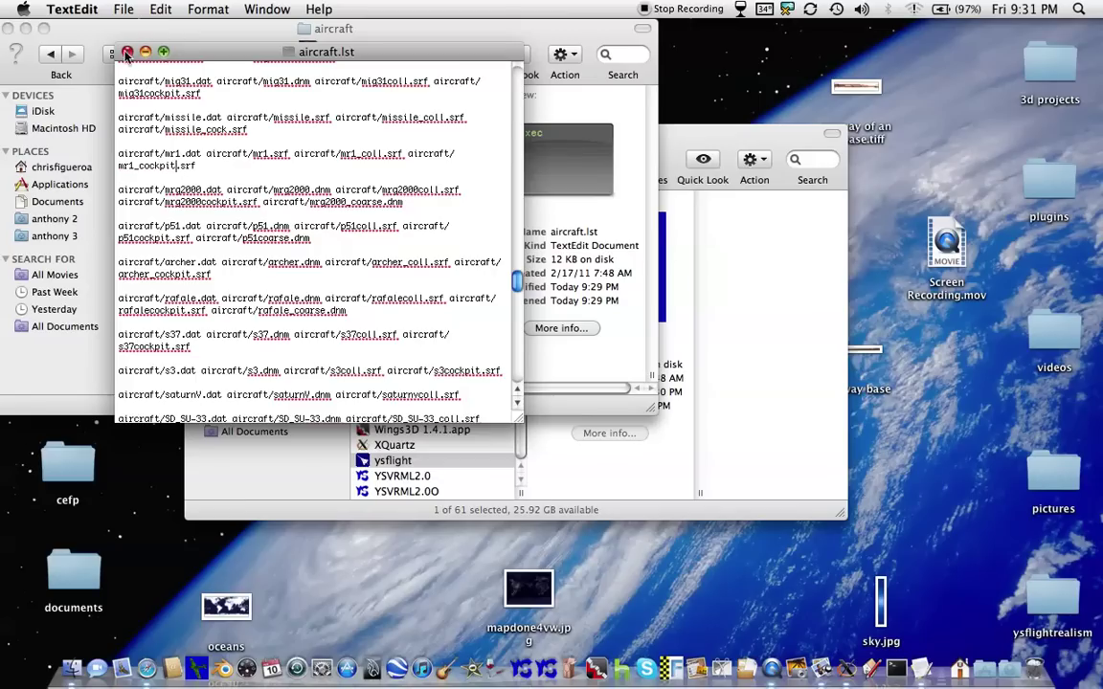
click(127, 52)
click(461, 149)
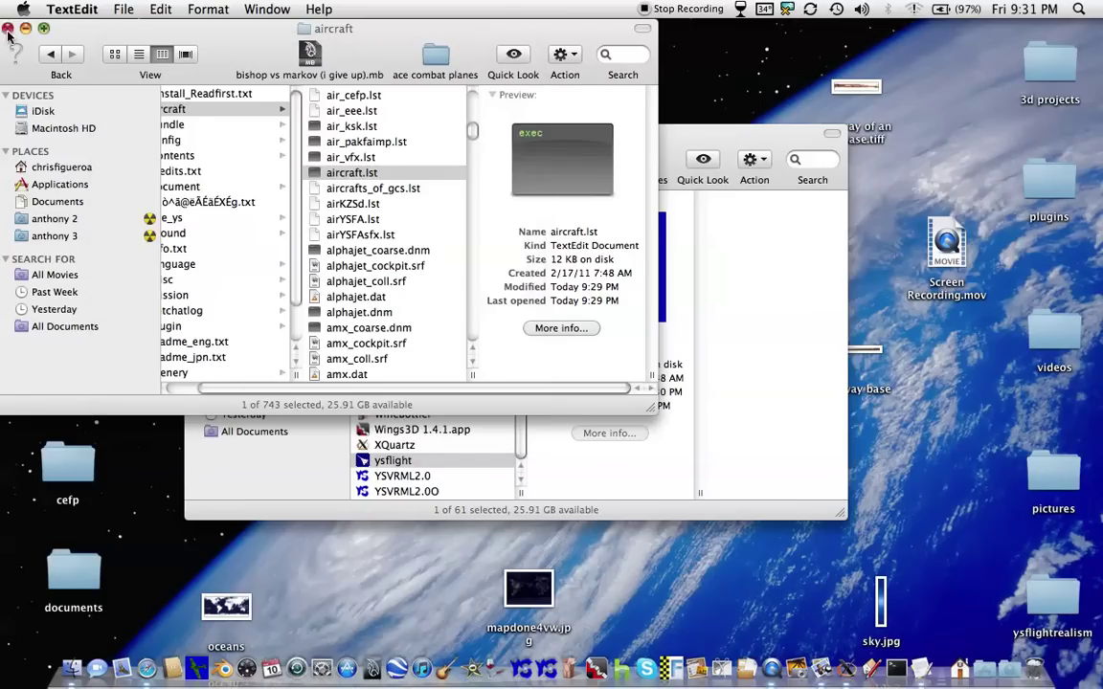
Close the remaining Finder windows, leaving a clear desktop
mouse_move(3, 7)
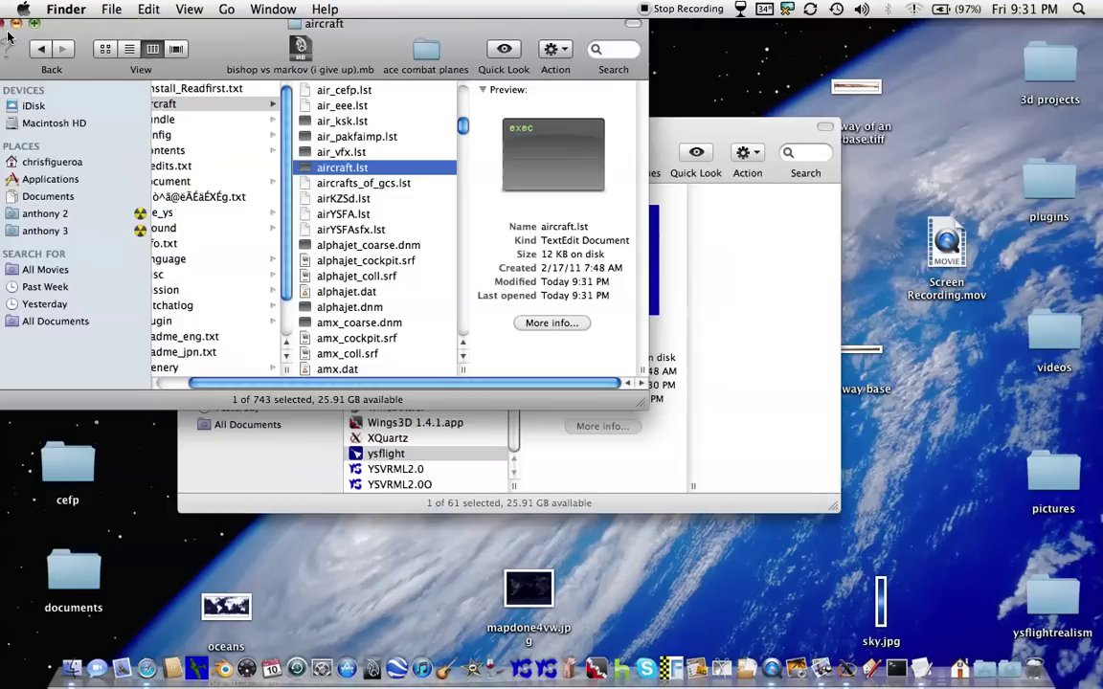
click(299, 158)
click(197, 133)
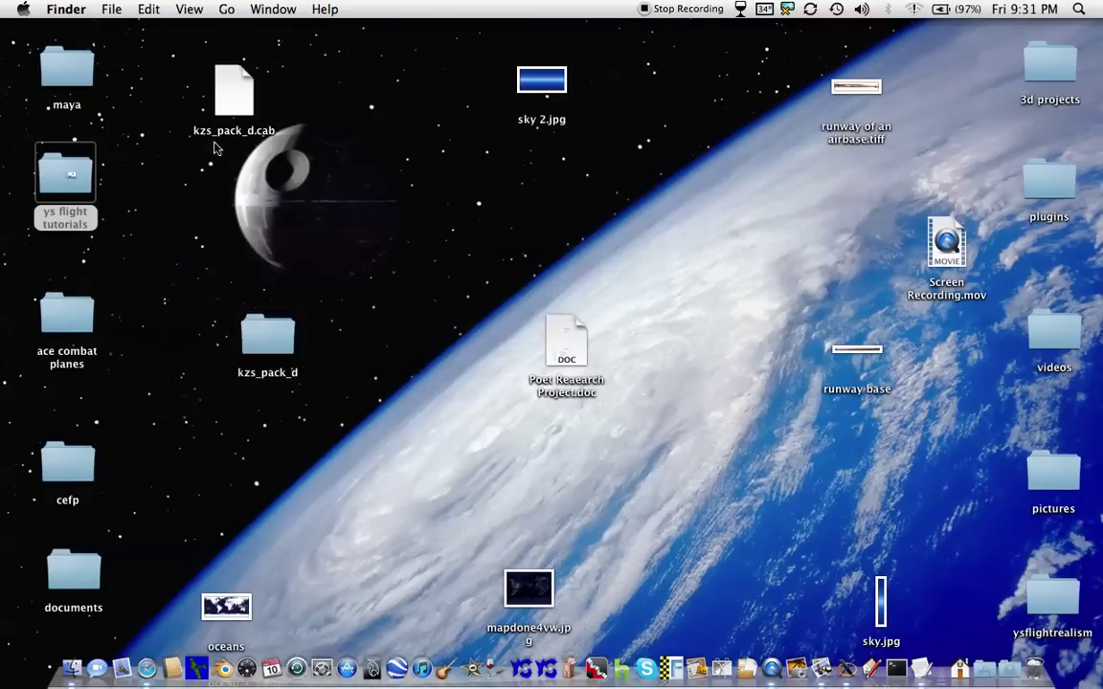
click(238, 221)
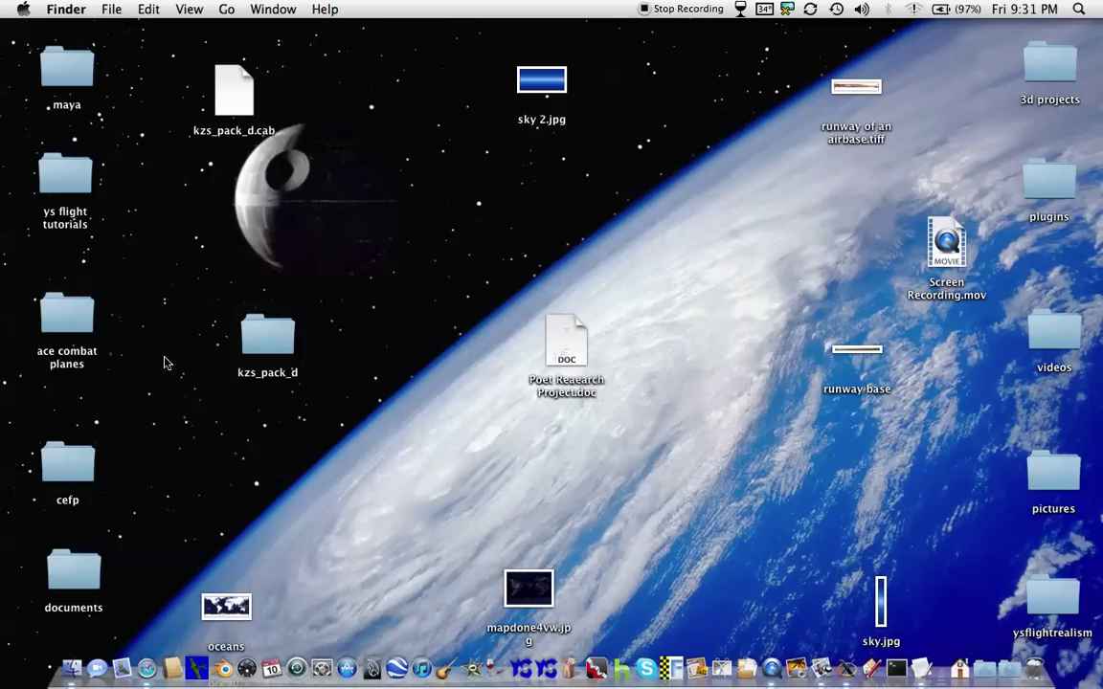
Launch YS Flight Simulator full-size and retry the previous flight on the runway
click(170, 632)
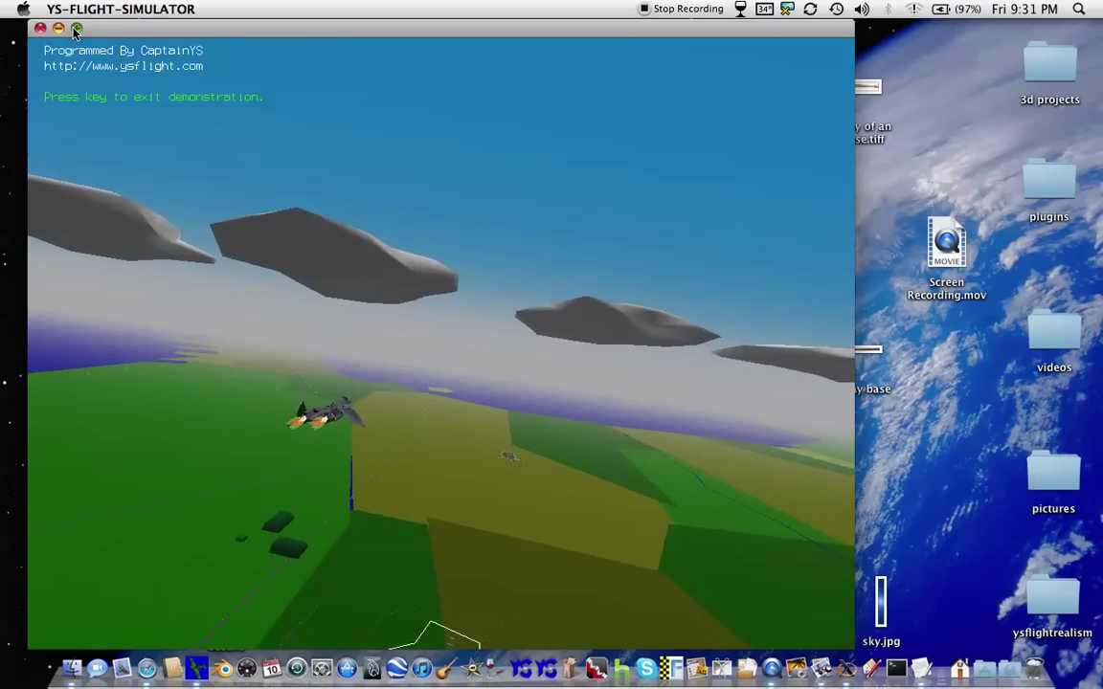
click(76, 28)
click(212, 143)
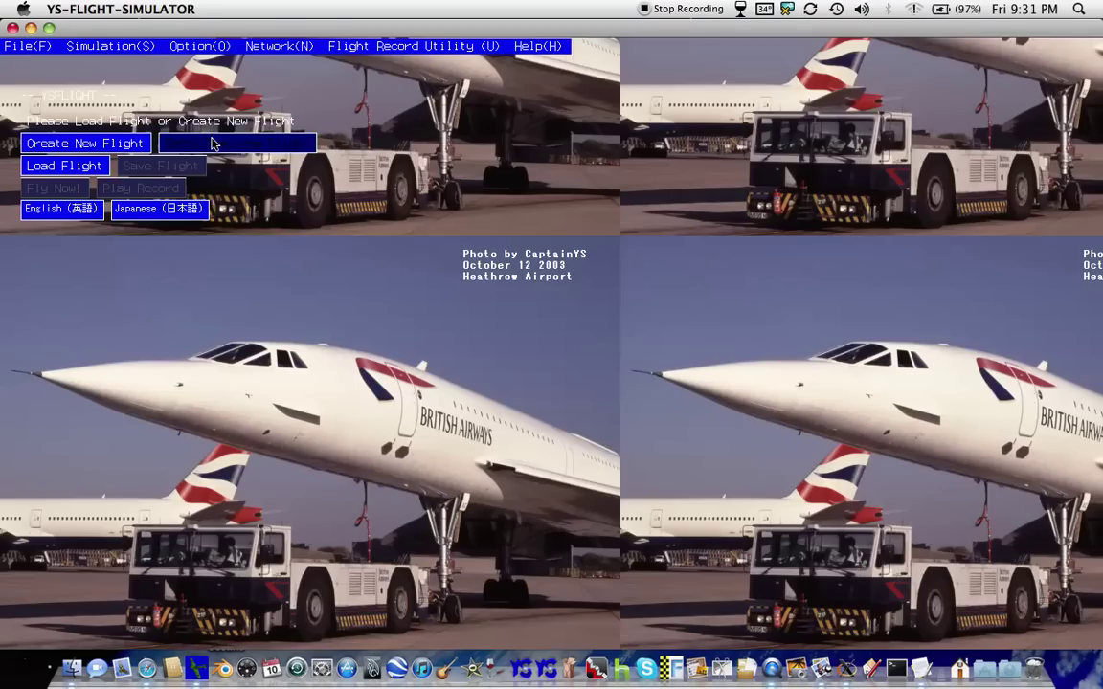
key(space)
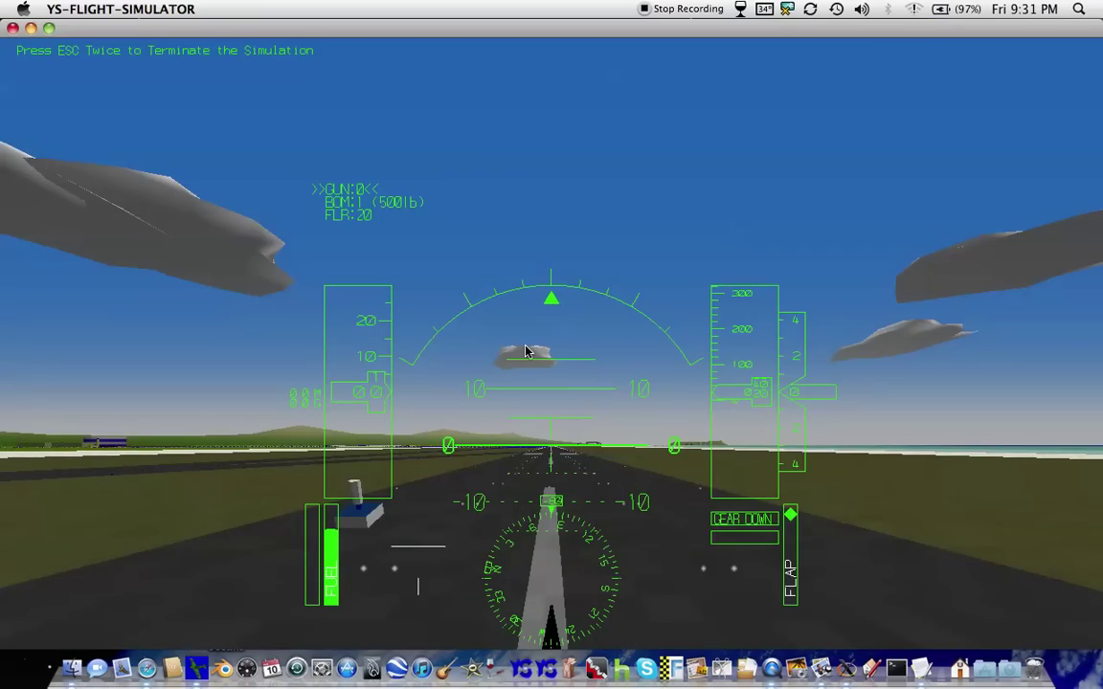
key(c)
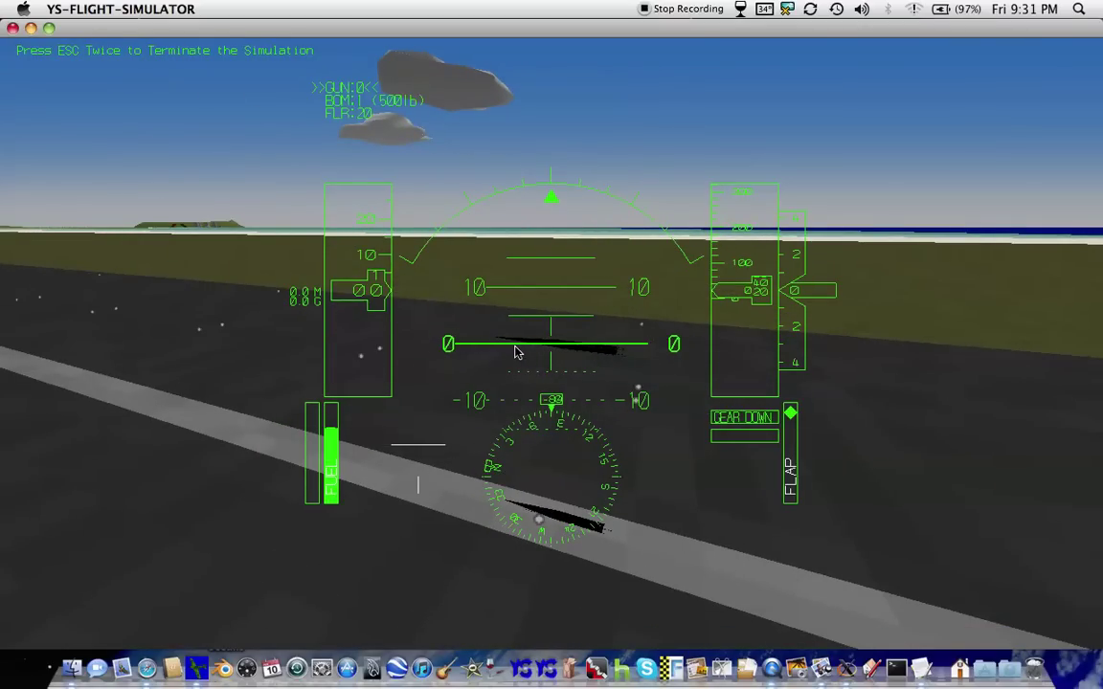
Quit that flight and start a new one with MR1, found by searching 'mr1'
key(Escape)
key(Escape)
click(77, 132)
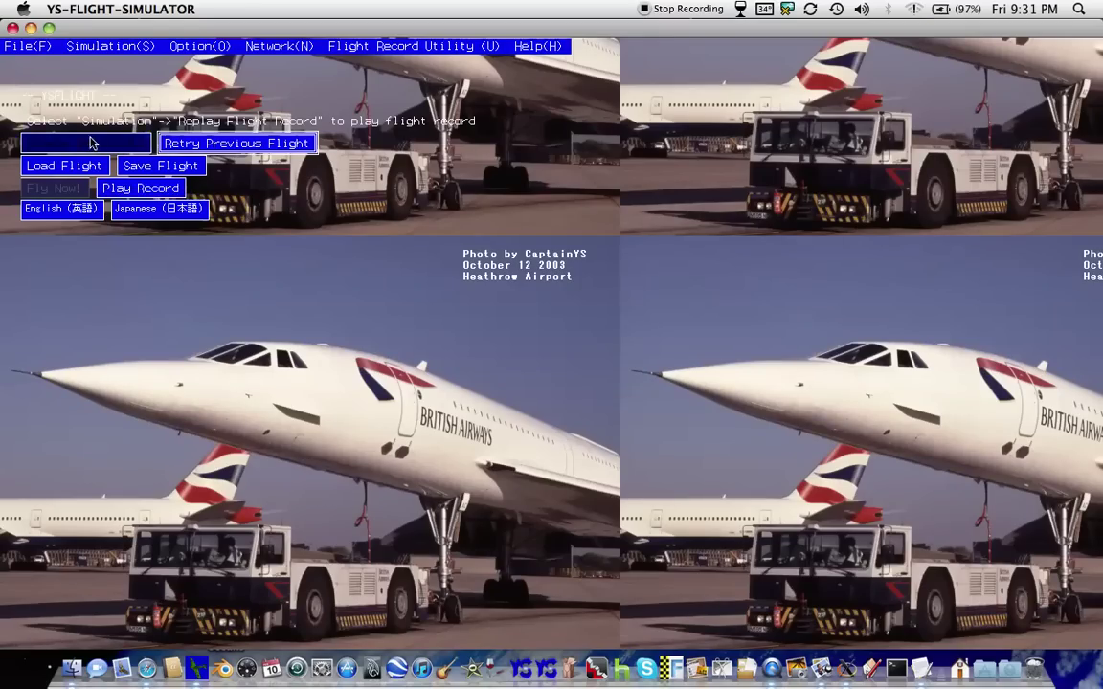
click(43, 105)
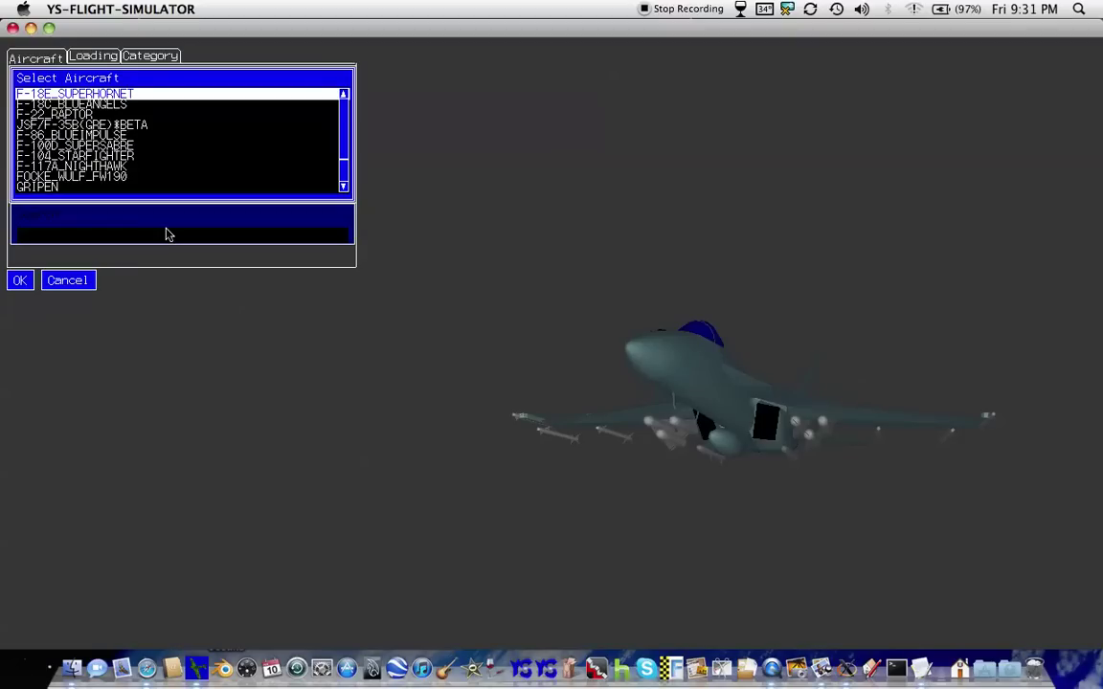
text(mr1)
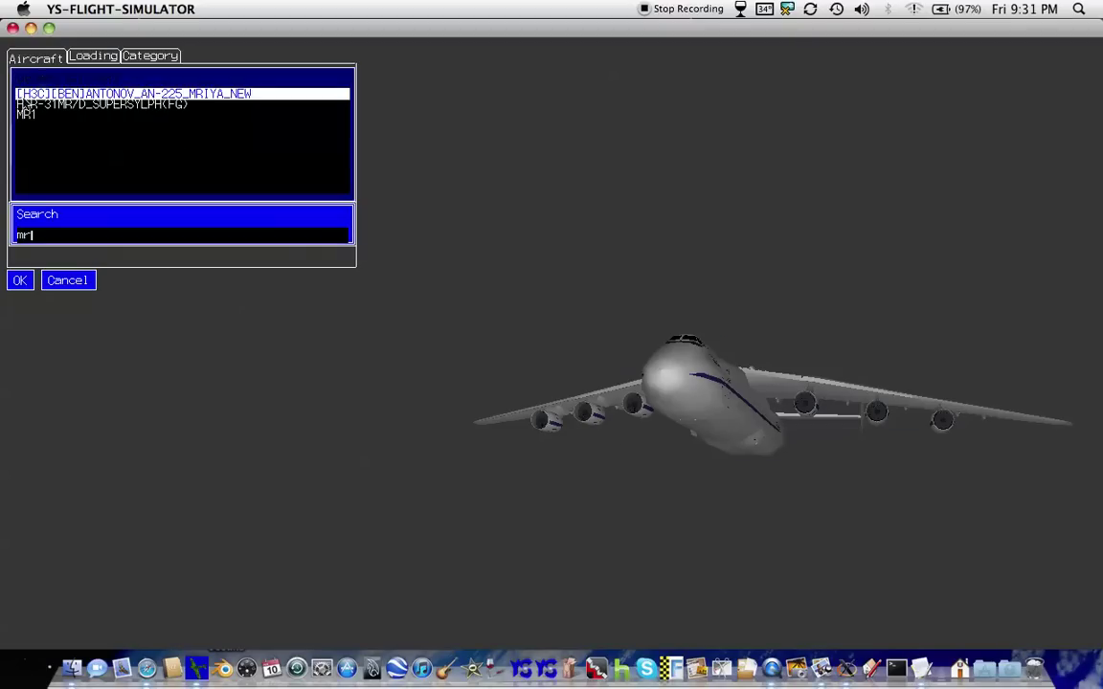
click(45, 126)
click(29, 285)
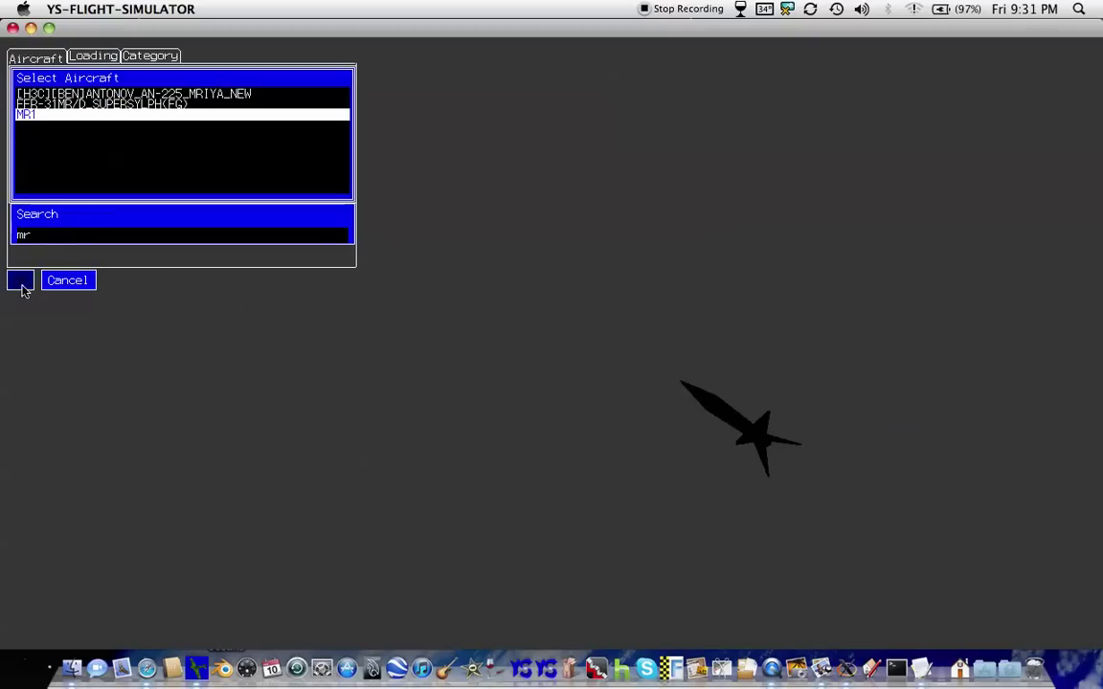
key(space)
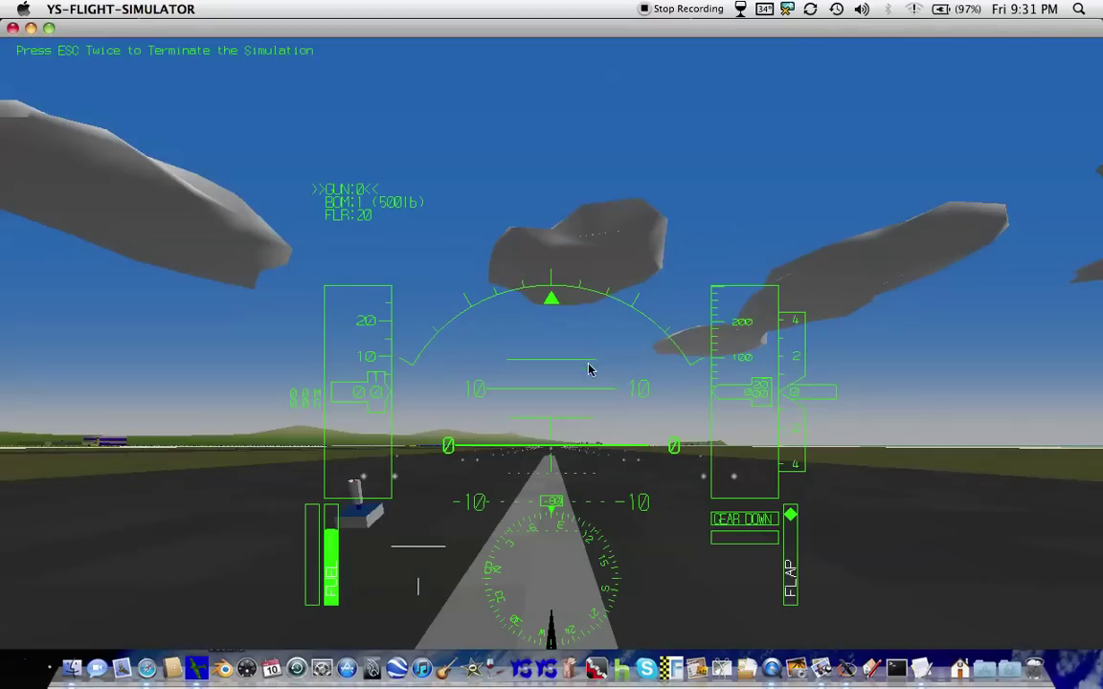
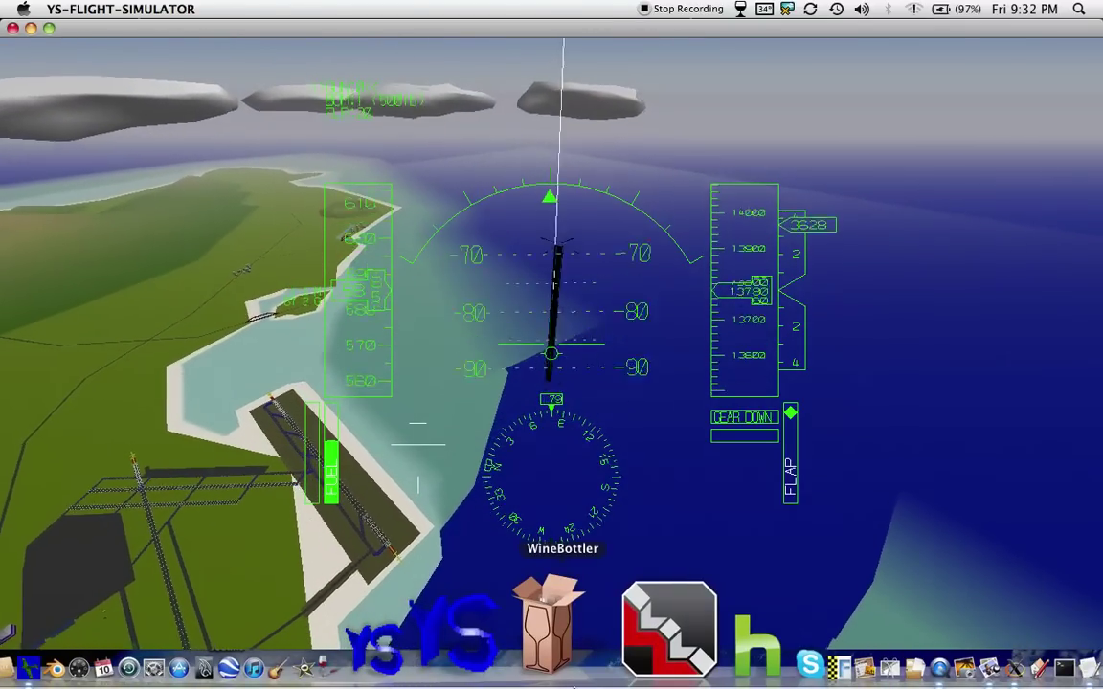
End the current flight and start creating a new one, discarding the old flight
key(Escape)
key(Escape)
key(space)
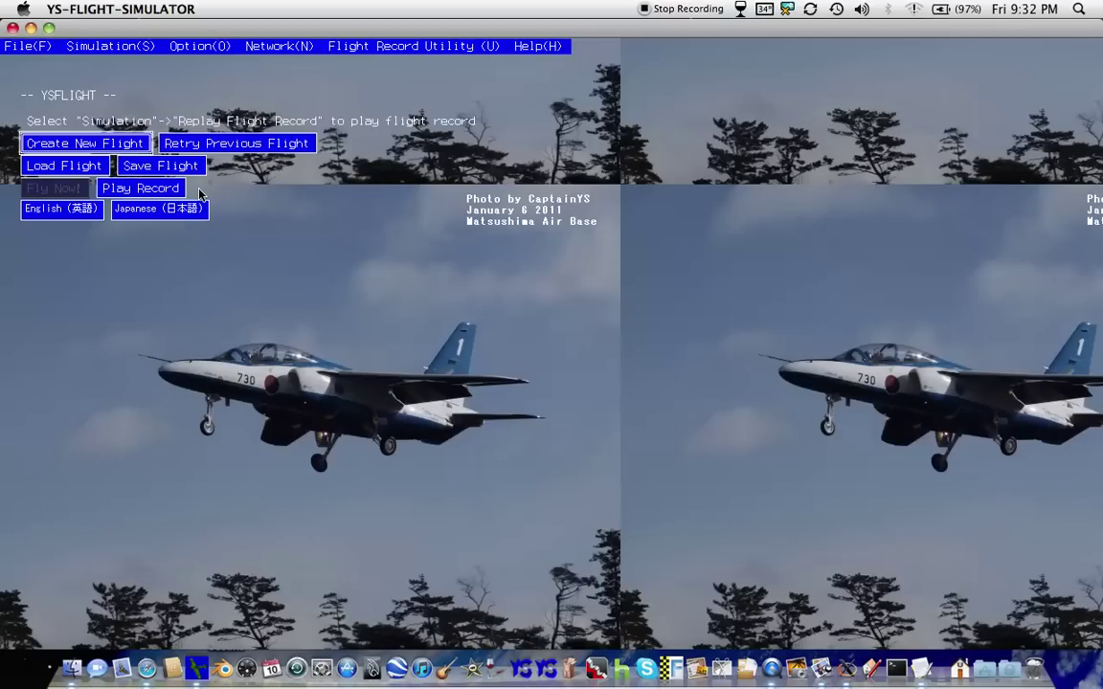
click(48, 142)
click(36, 109)
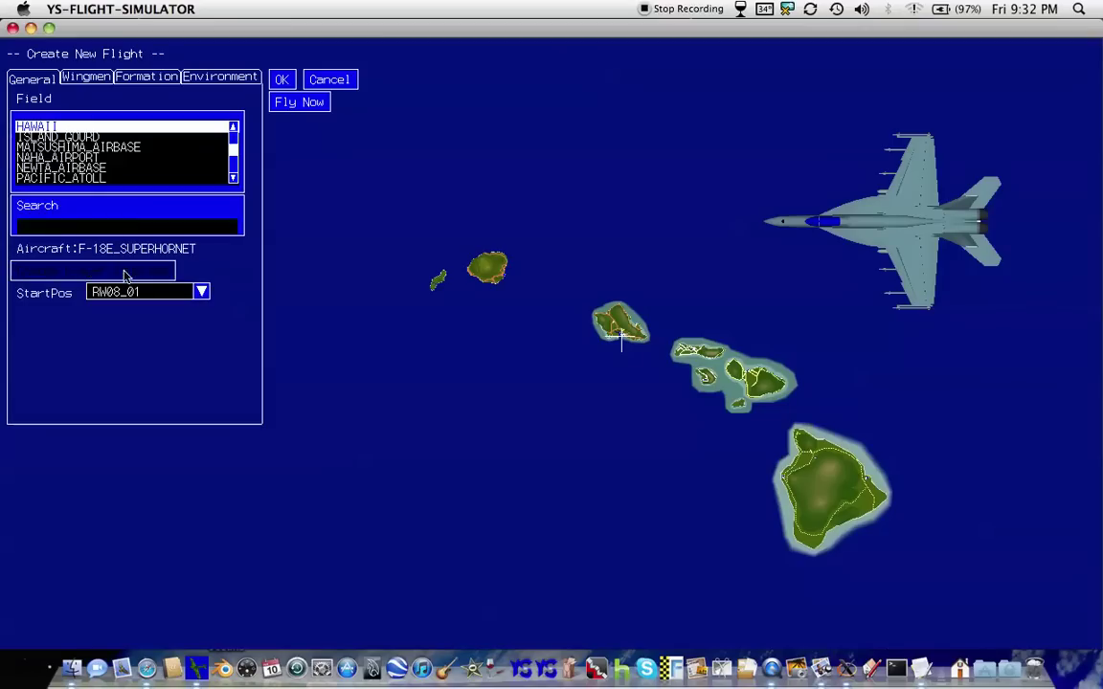
Pick DEATH_STAR as the player aircraft and launch the Hawaii flight
click(115, 250)
text(dea)
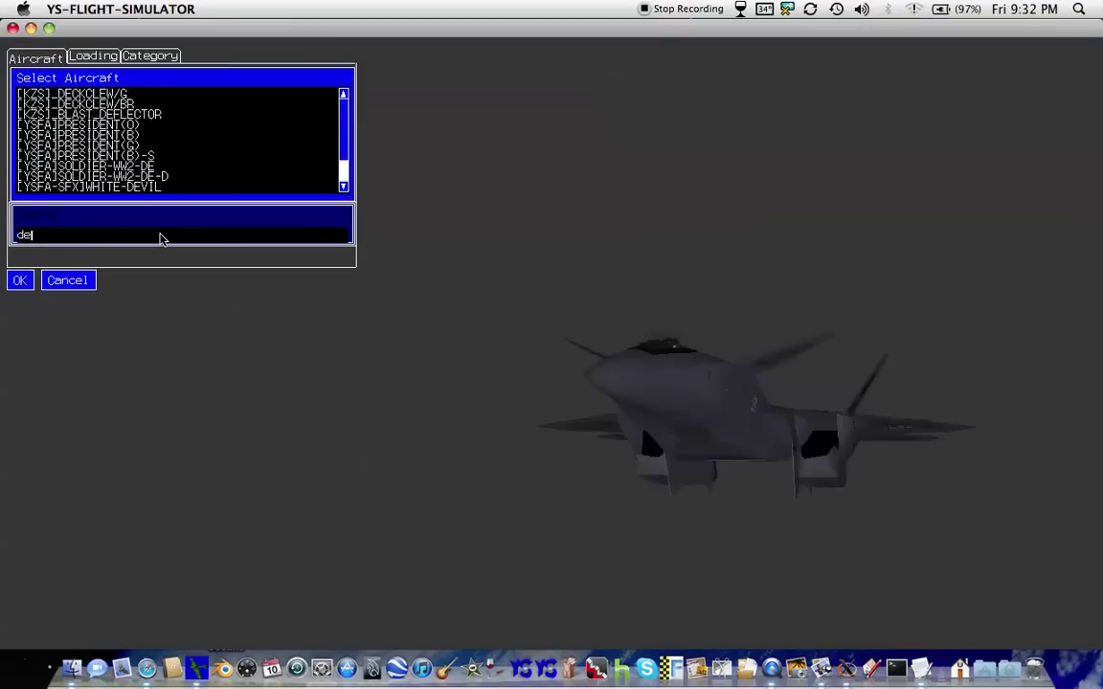
click(25, 282)
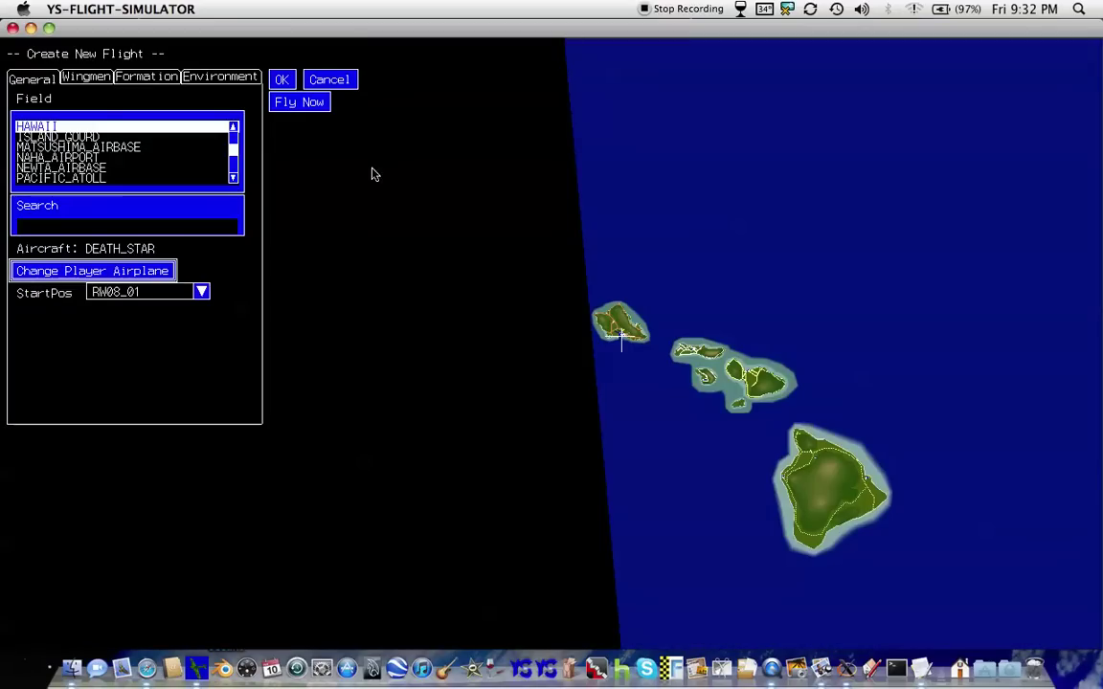
click(282, 83)
key(space)
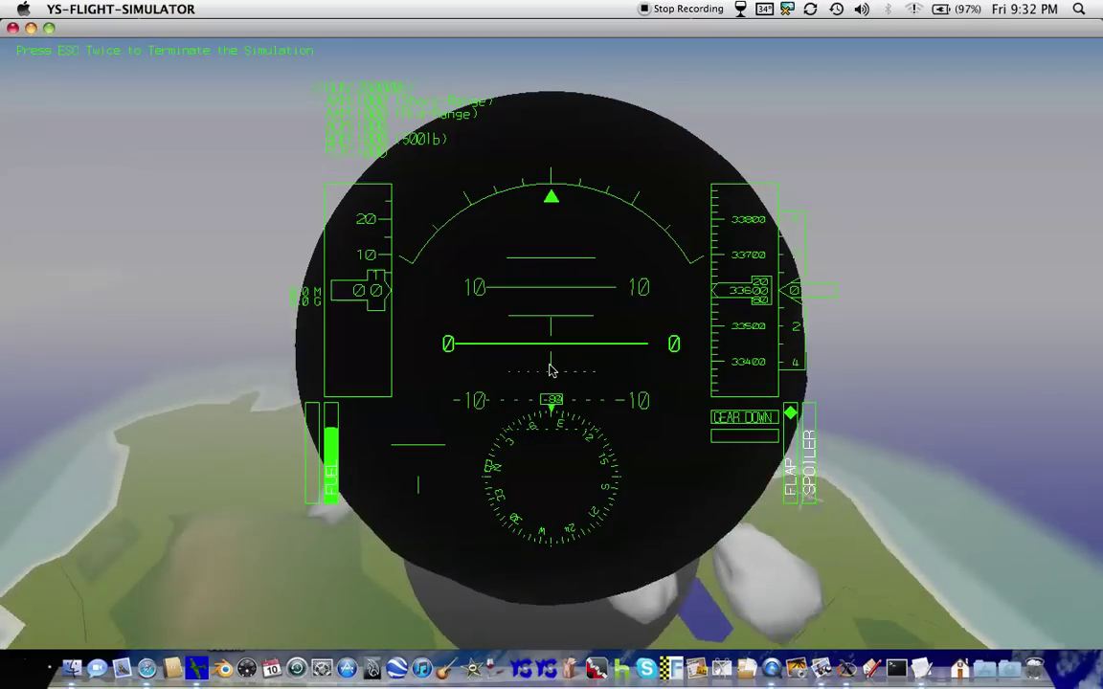
Select the gun on the Death Star, then quit YS Flight Simulator
key(BackSpace)
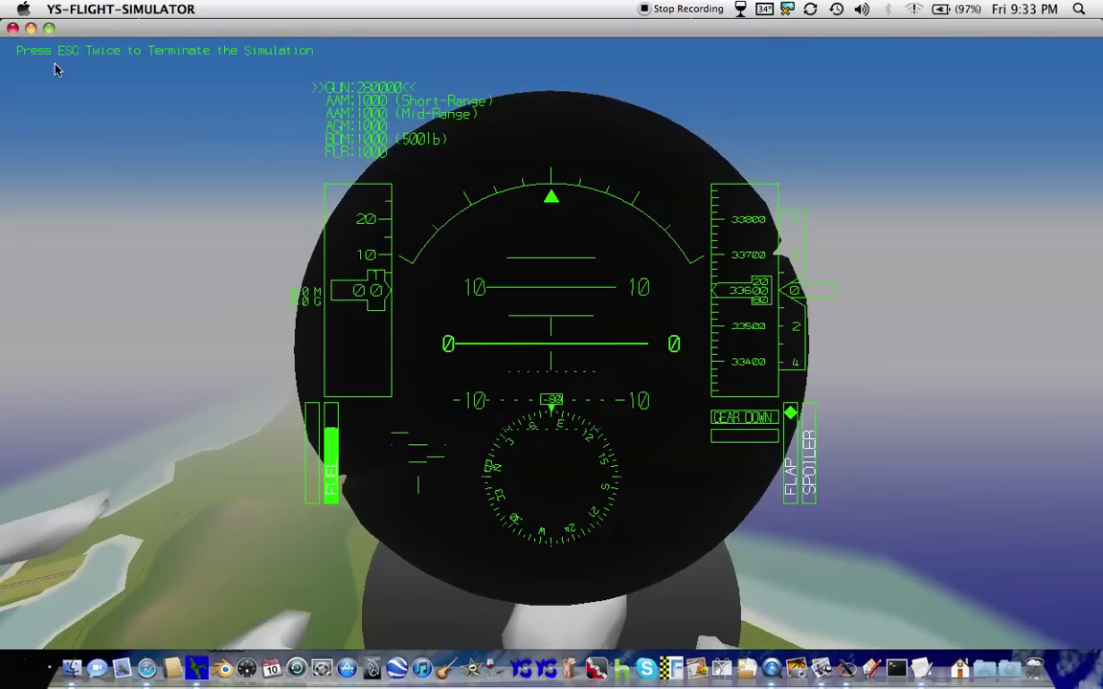
click(13, 29)
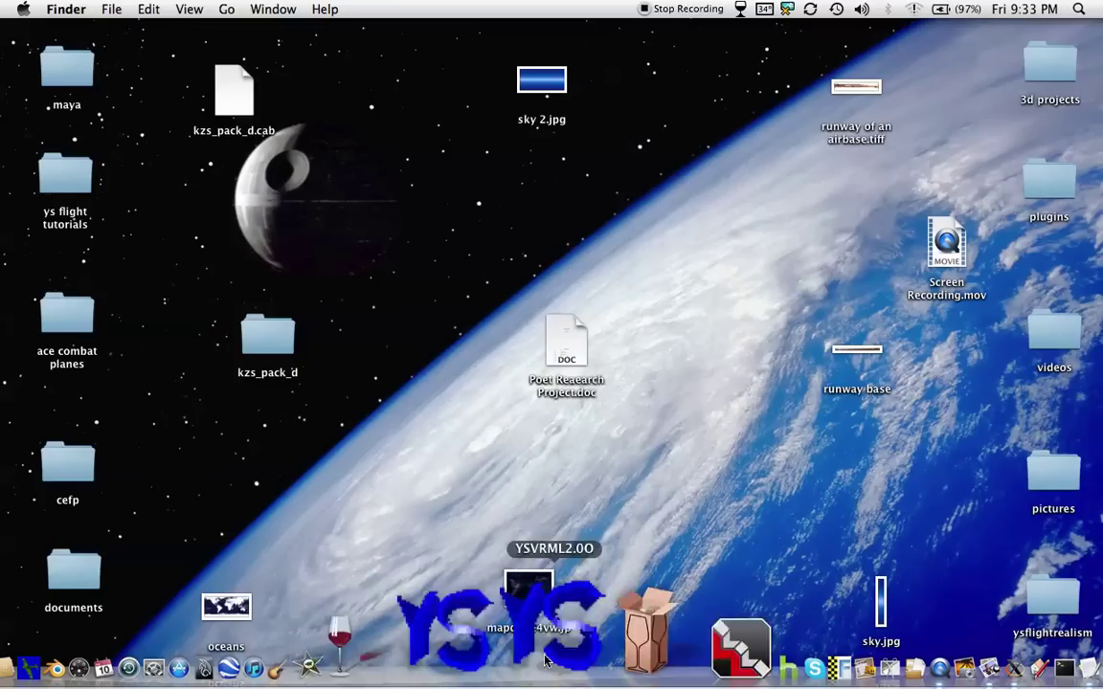
Close Safari's offline window, turn AirPort off and on, and relaunch Safari to the search field
click(138, 615)
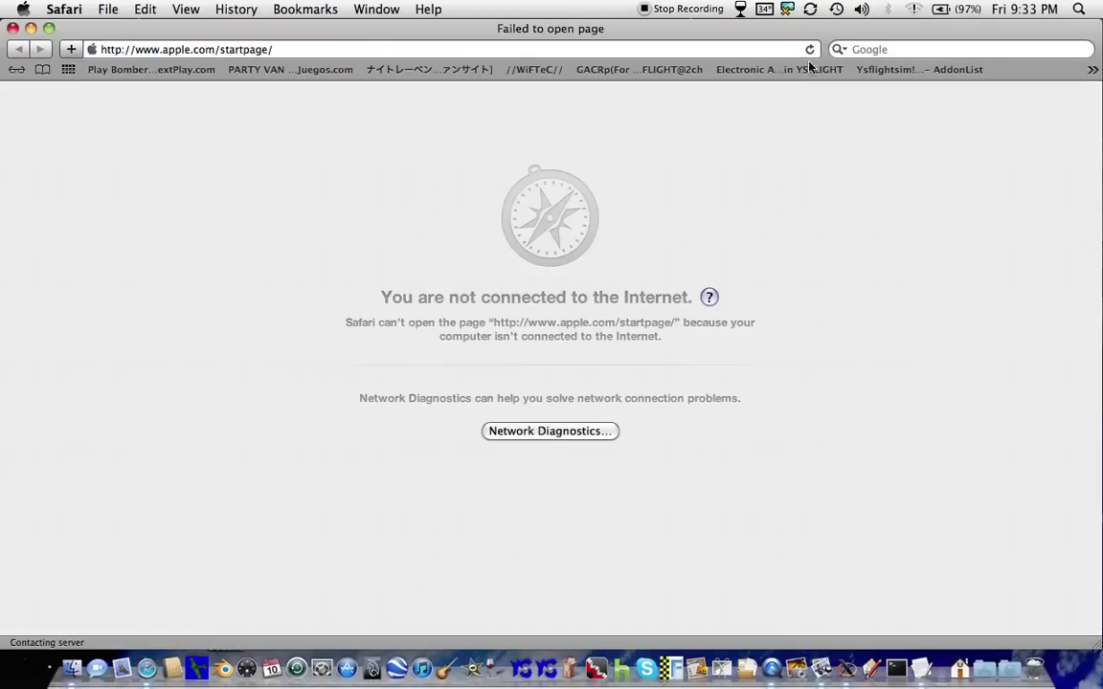
click(11, 29)
click(915, 9)
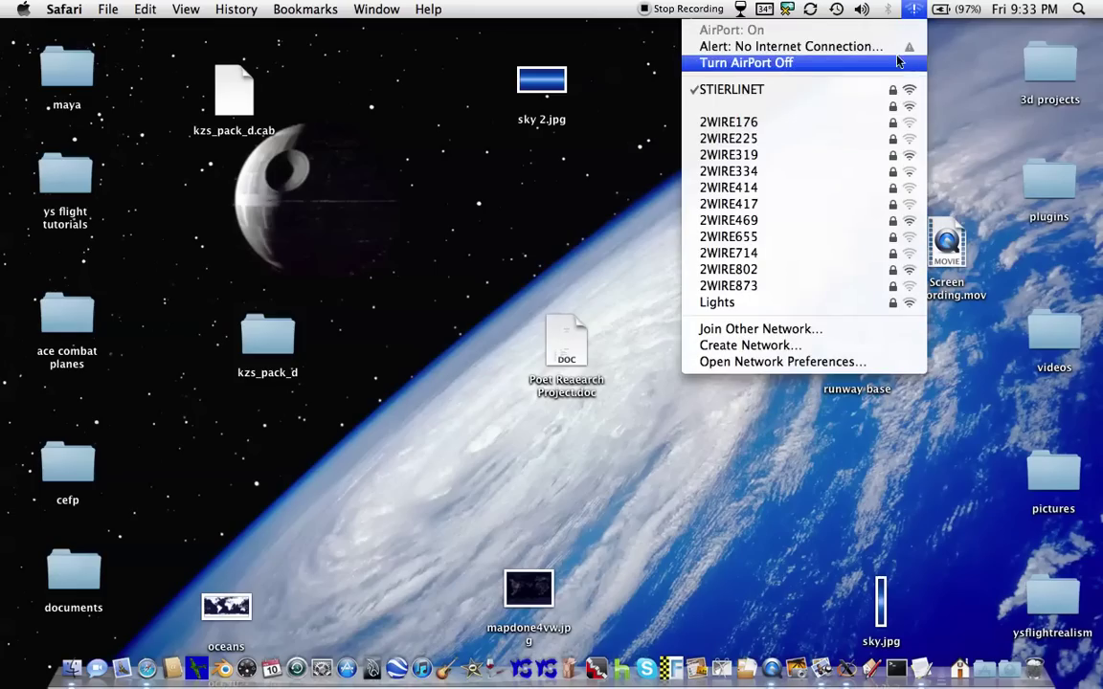
click(890, 65)
click(912, 14)
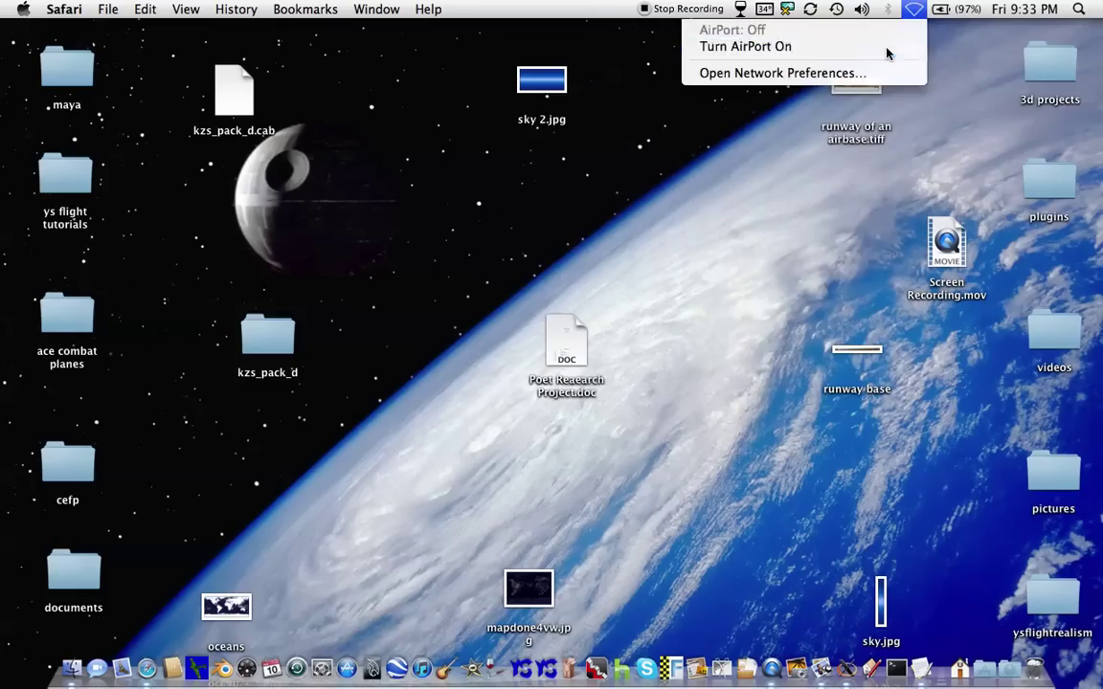
click(915, 12)
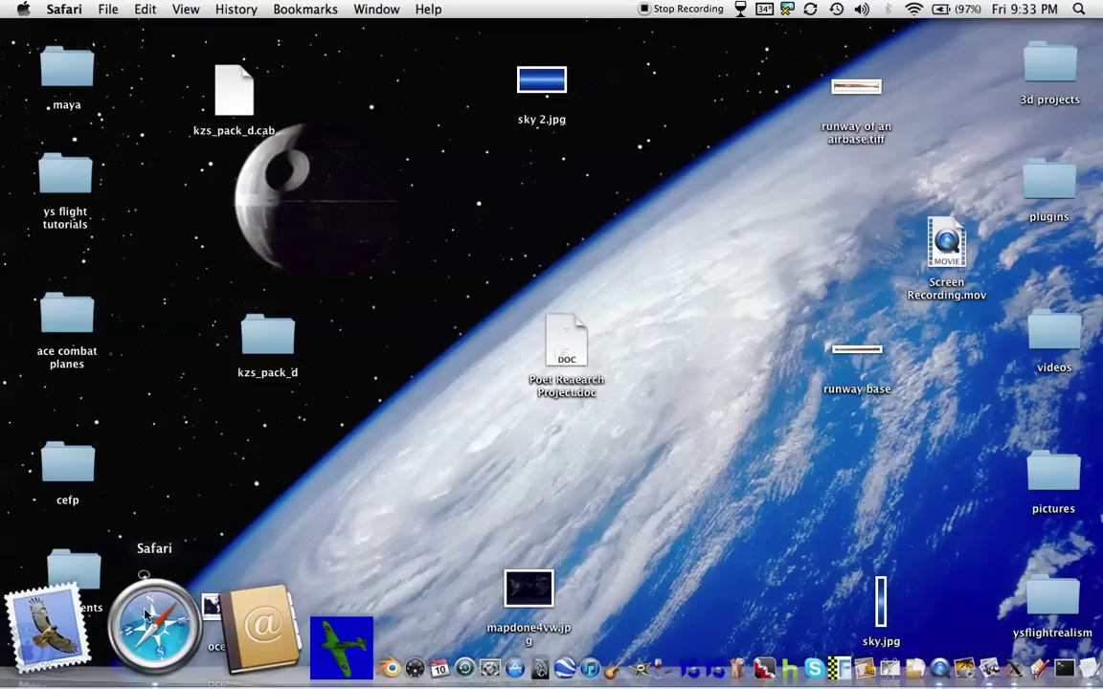
click(147, 668)
click(900, 49)
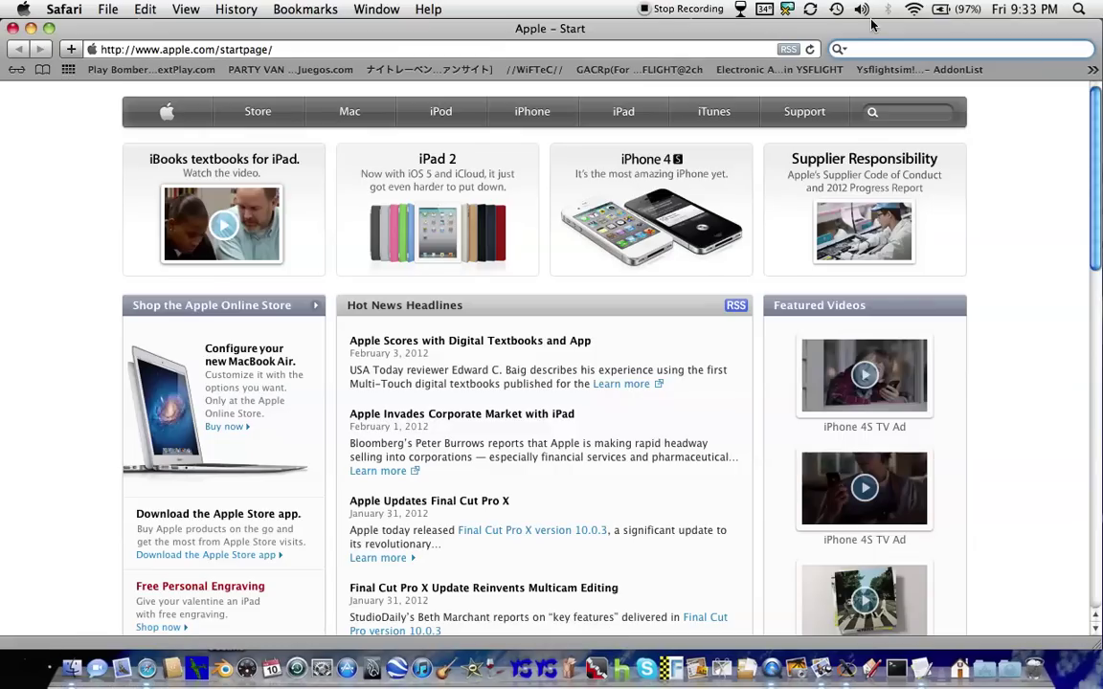
Search 'winebottler mac download', open the WineBottler homepage, then close that window
text(winebottler download)
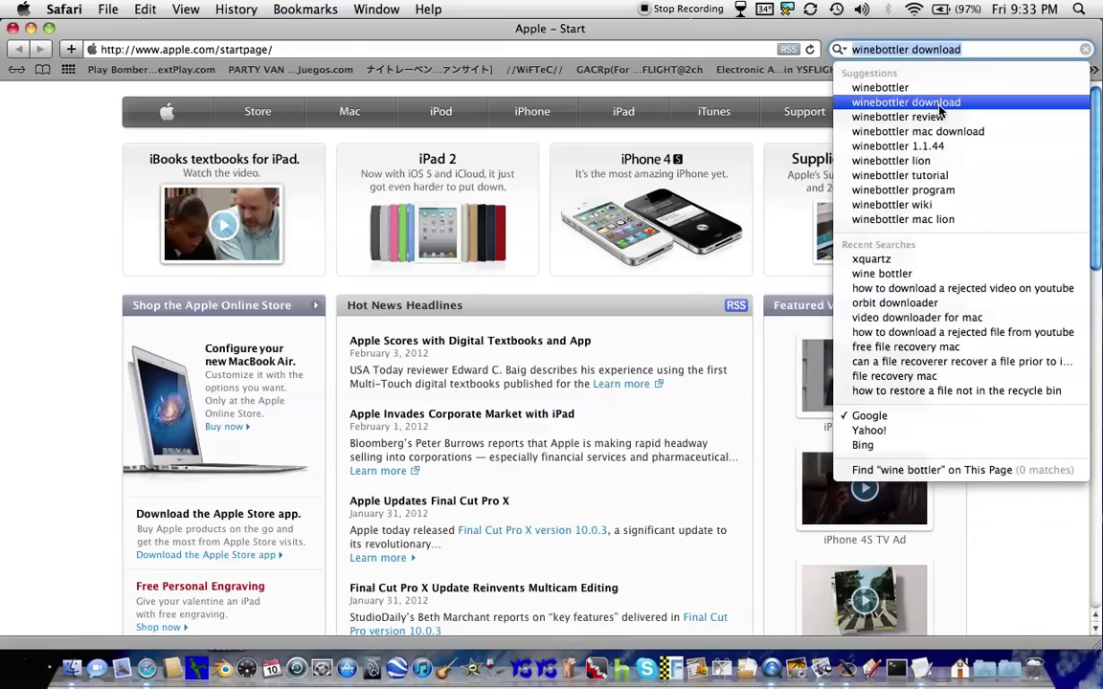
key(Down)
key(Down)
key(Return)
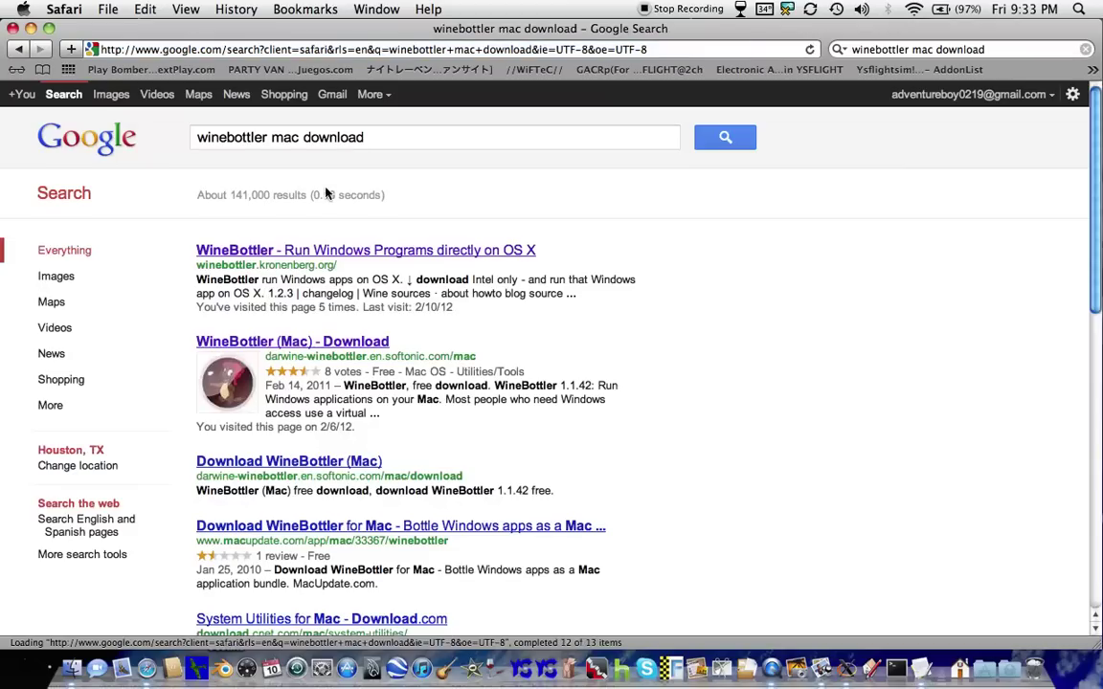
click(335, 252)
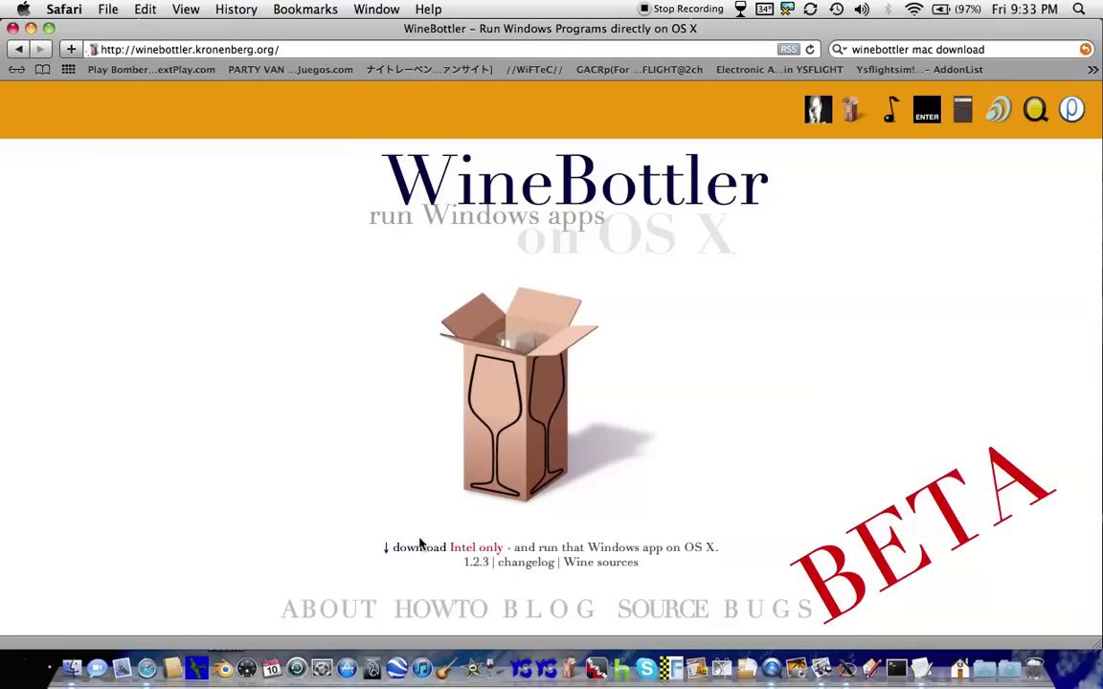
click(12, 28)
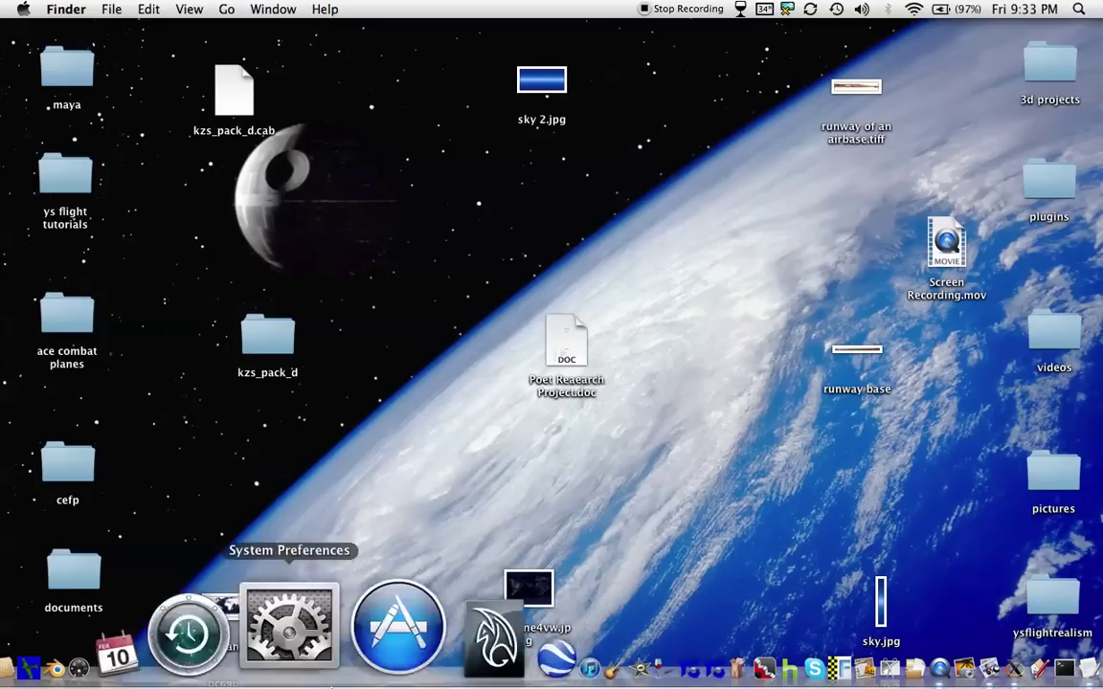
Search 'xquarts' and open MacUpdate's XQuartz 2.7.0 page down to its Download Now link
click(161, 630)
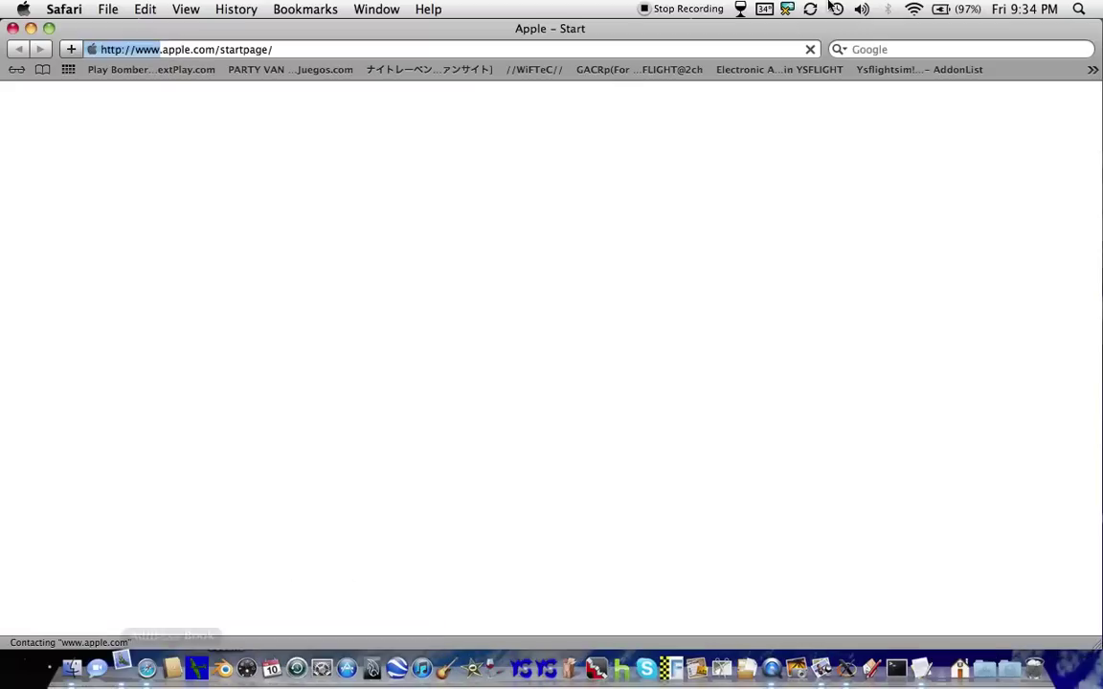
text(xqu)
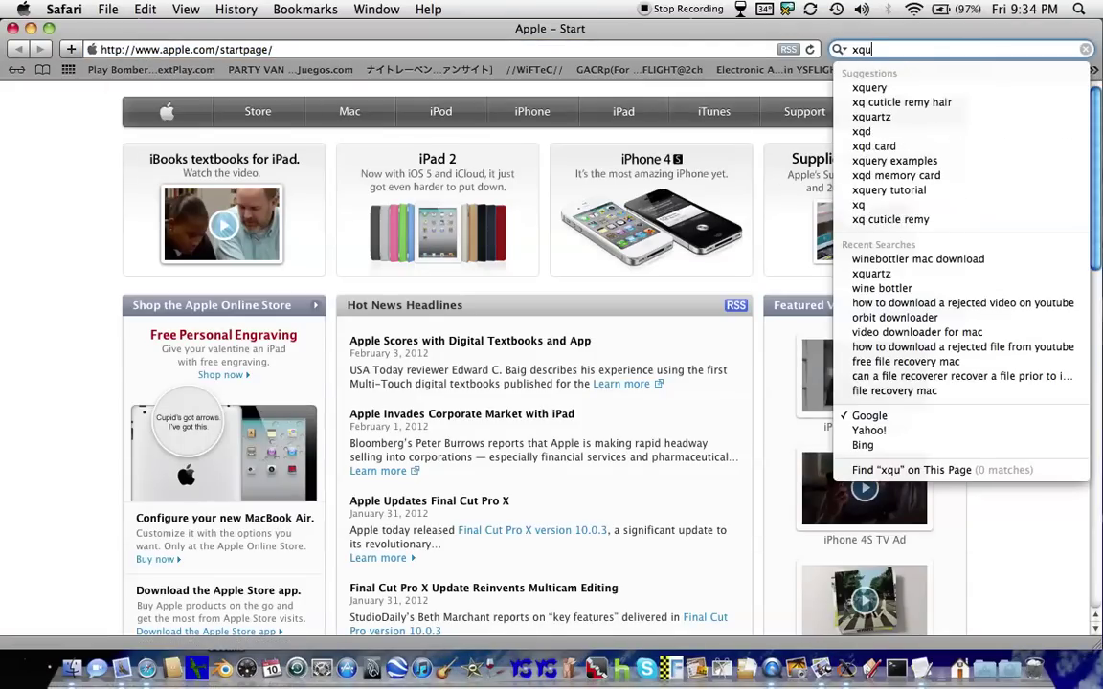
text(art)
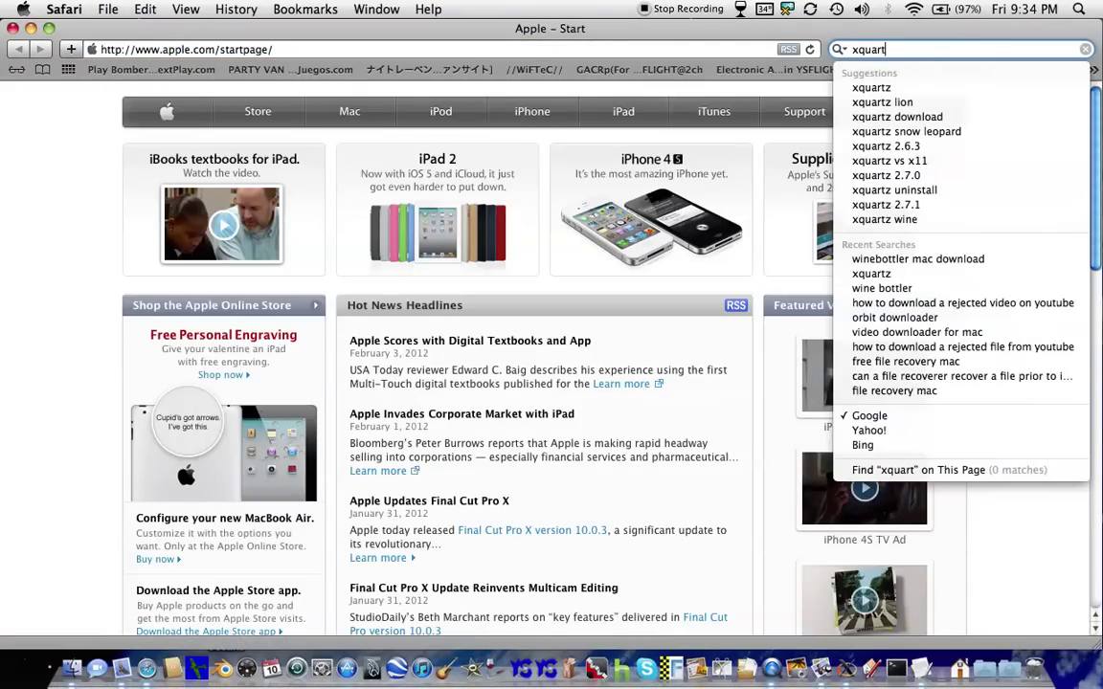
text(s)
key(Return)
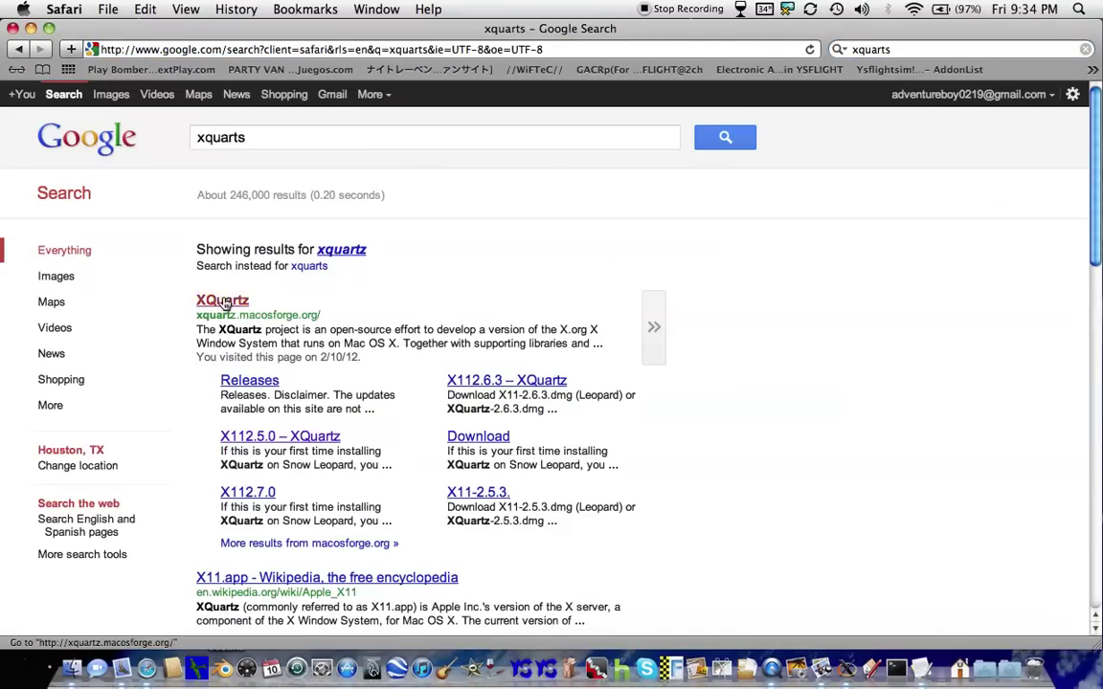
click(222, 301)
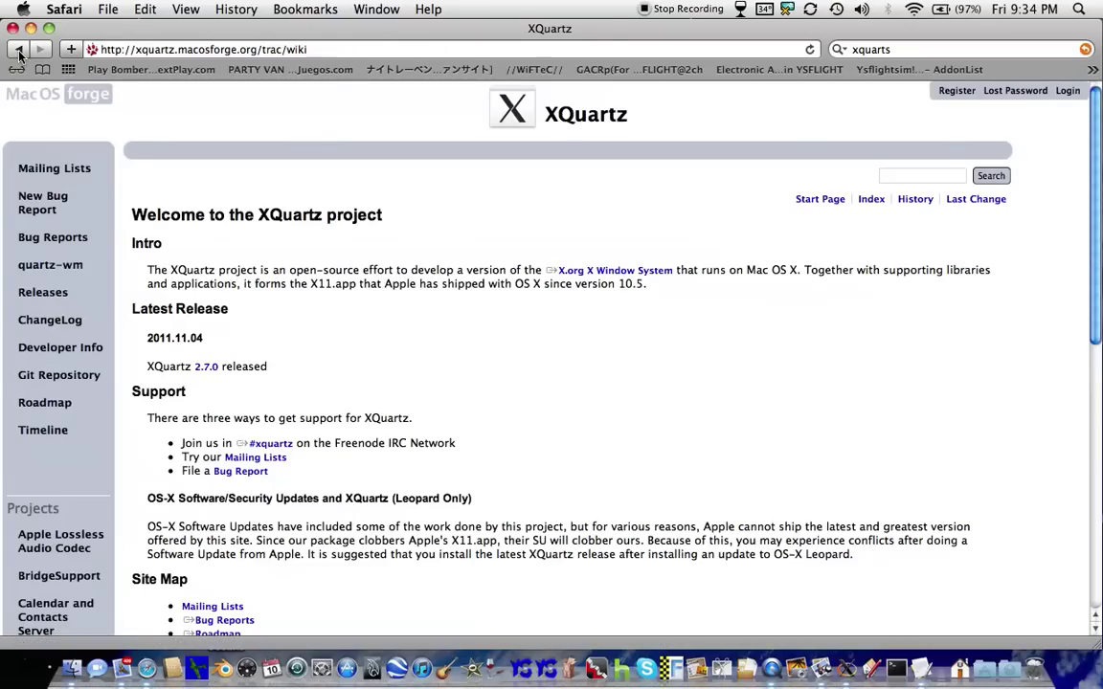
click(19, 54)
scroll(282, 353, down, 5)
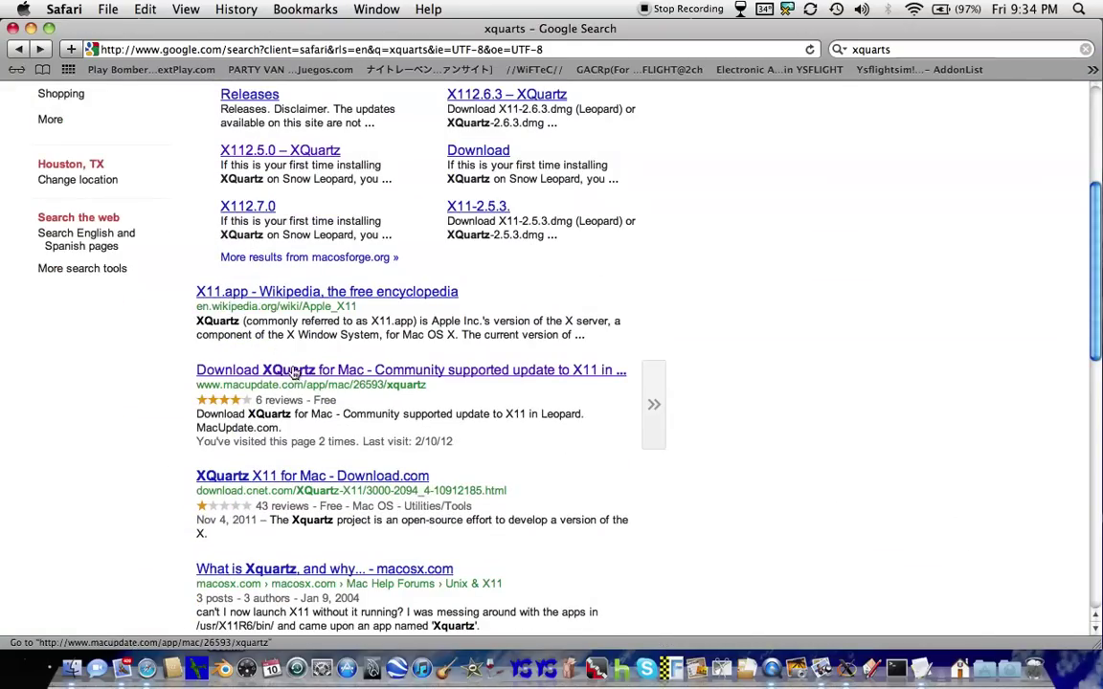
click(295, 371)
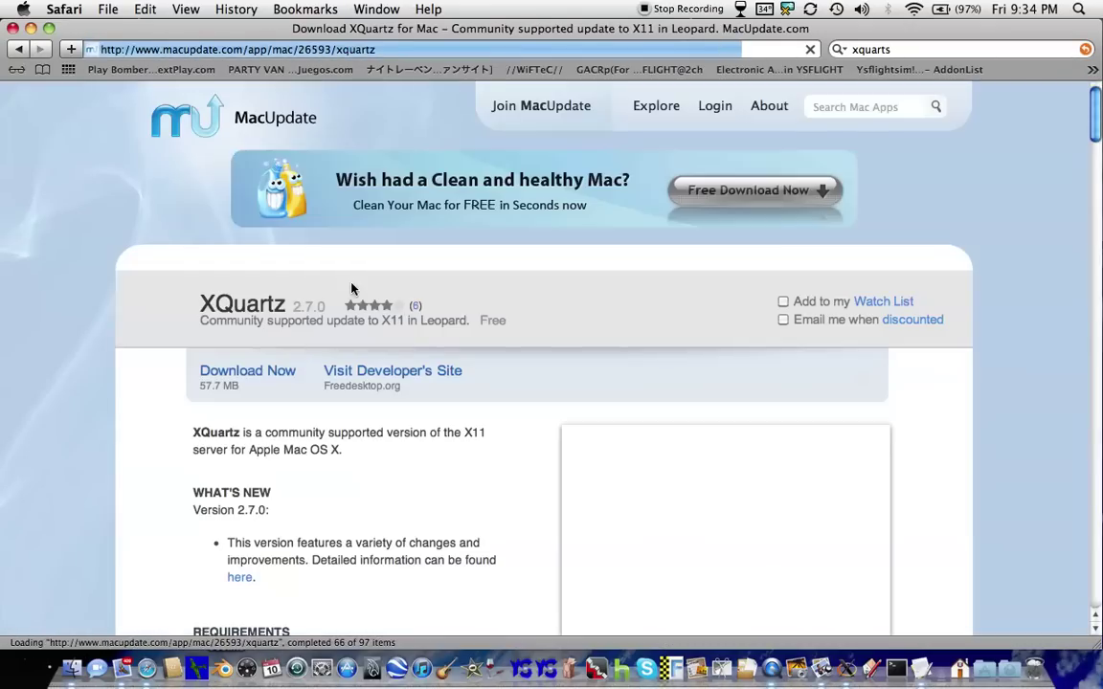
scroll(360, 265, down, 3)
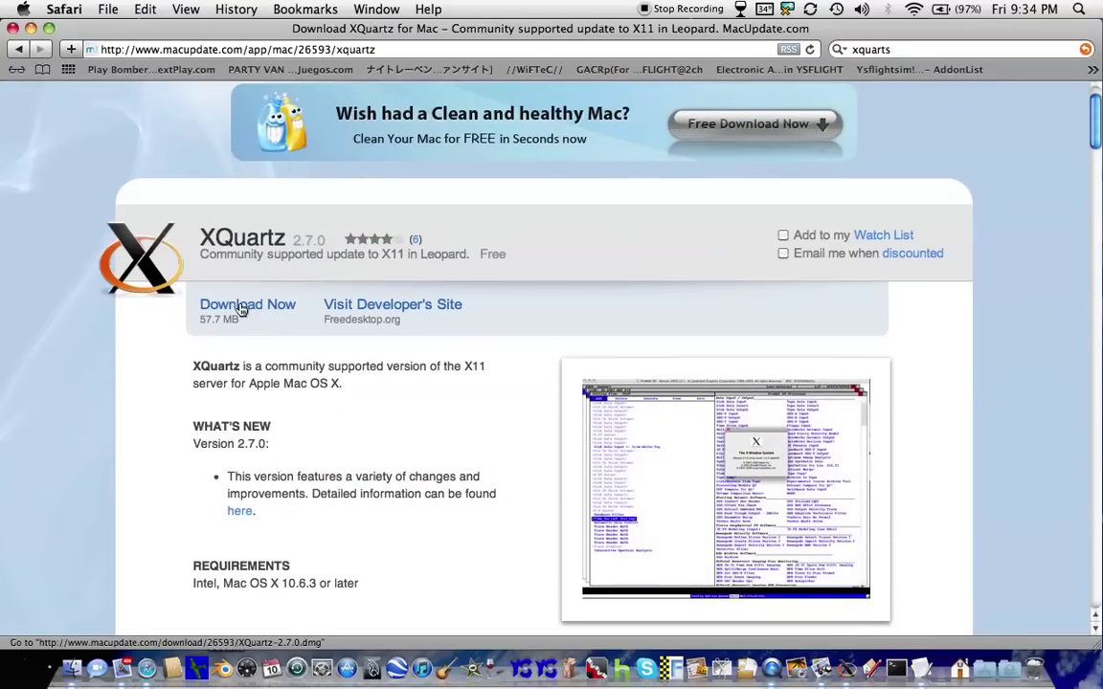
Close the leftover browser windows and Mail's Sent mailbox, then relaunch Safari
click(12, 27)
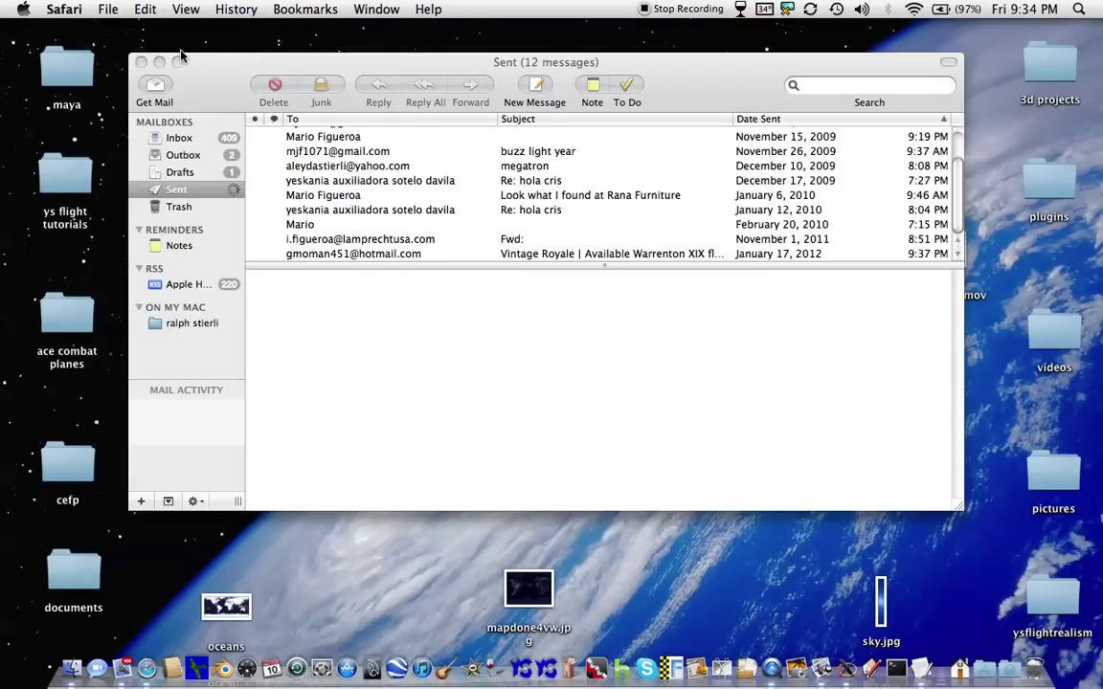
click(201, 77)
click(140, 63)
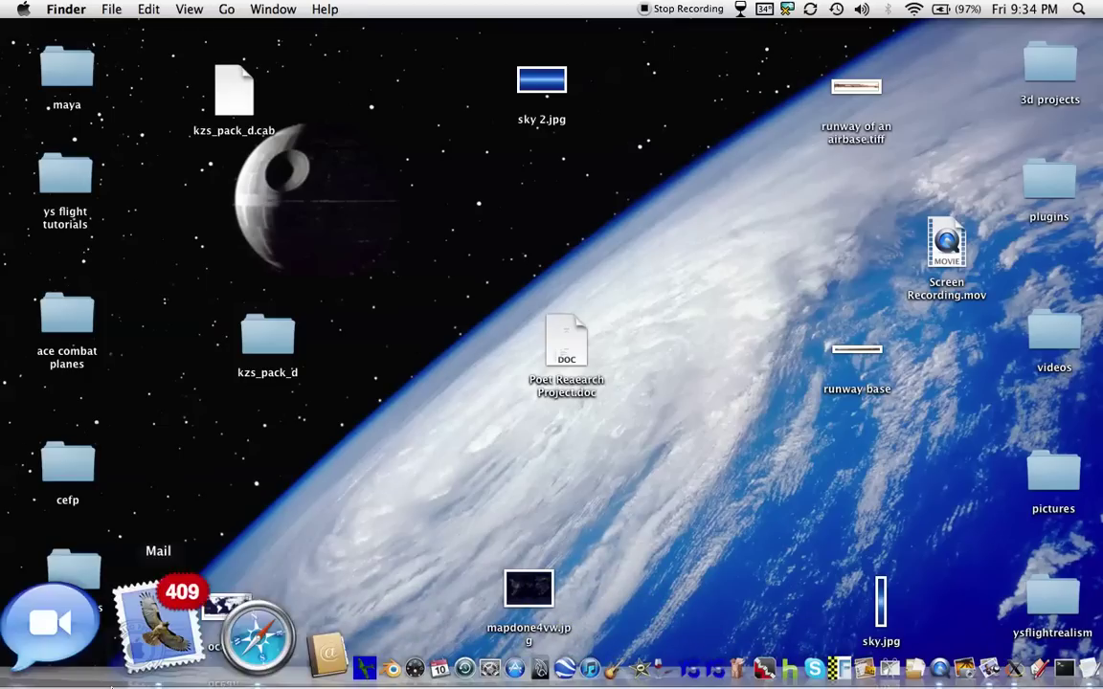
click(146, 634)
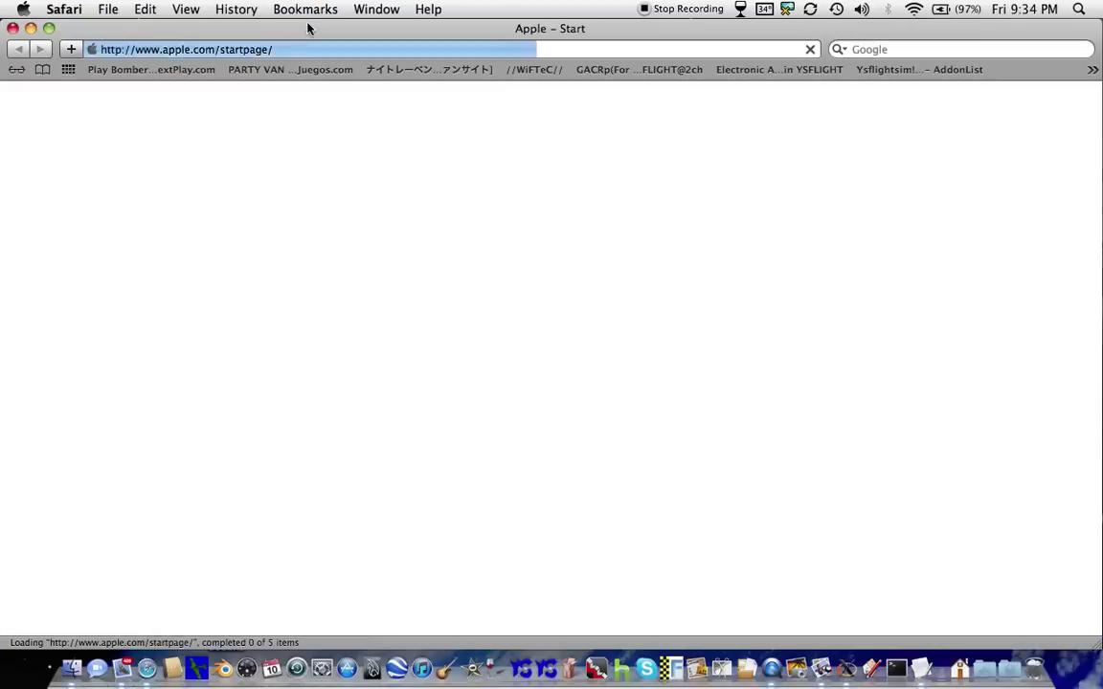
Load ysflight.com, cycling AirPort off and on and reloading to get it online
click(300, 52)
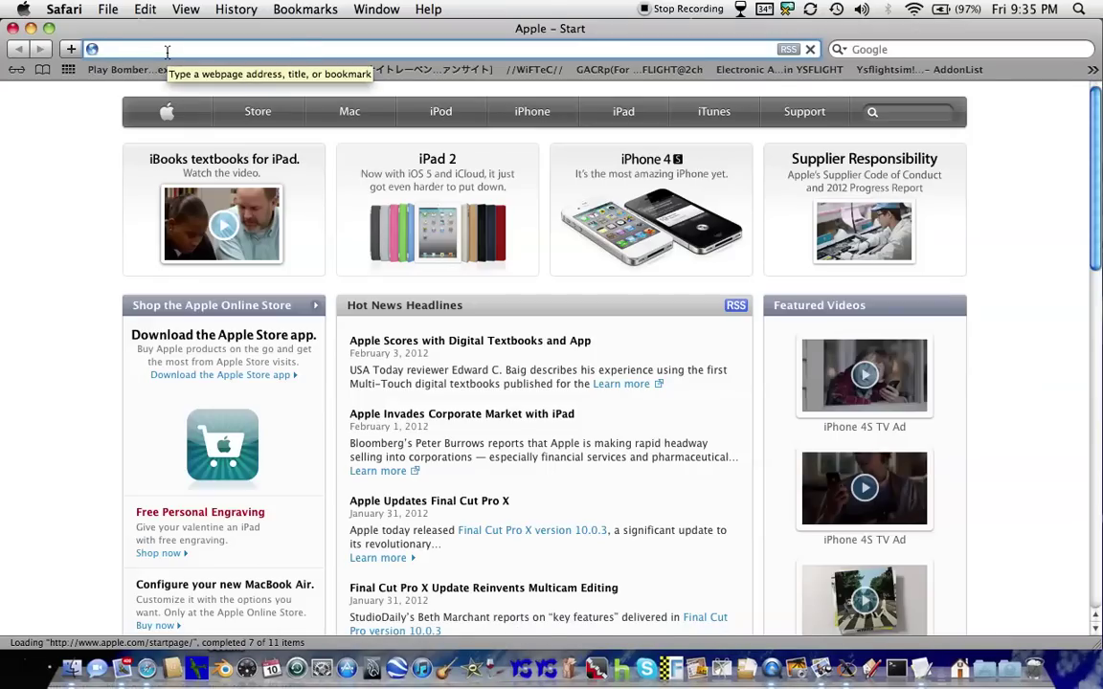
text(ysflight.com/)
key(Return)
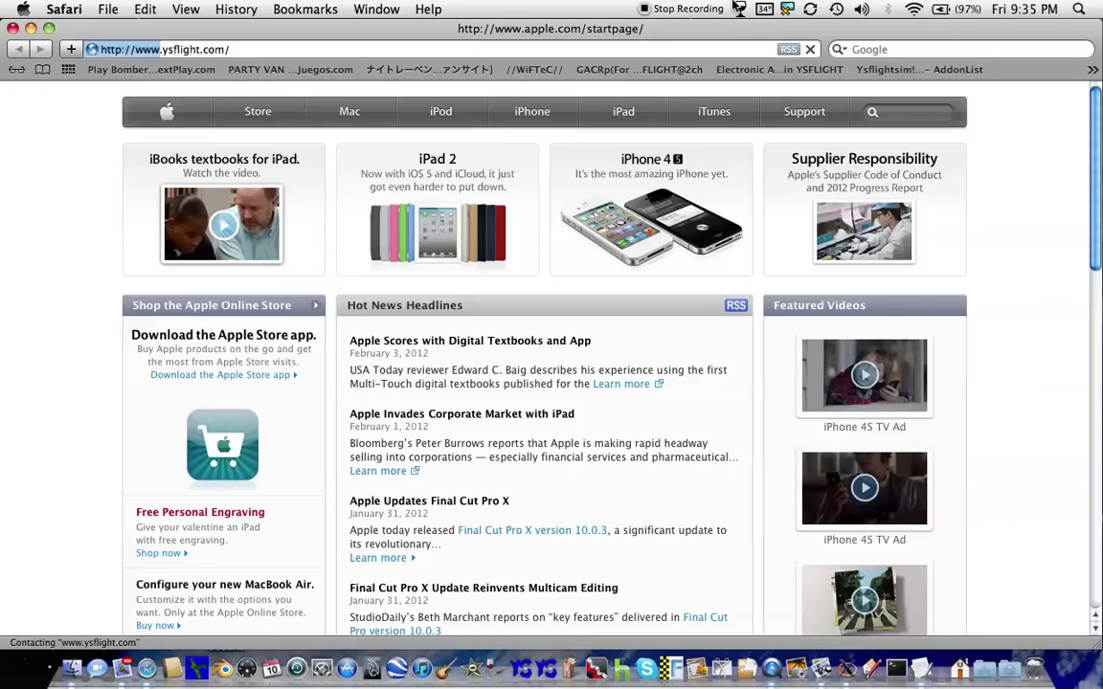
click(914, 9)
click(894, 43)
click(914, 9)
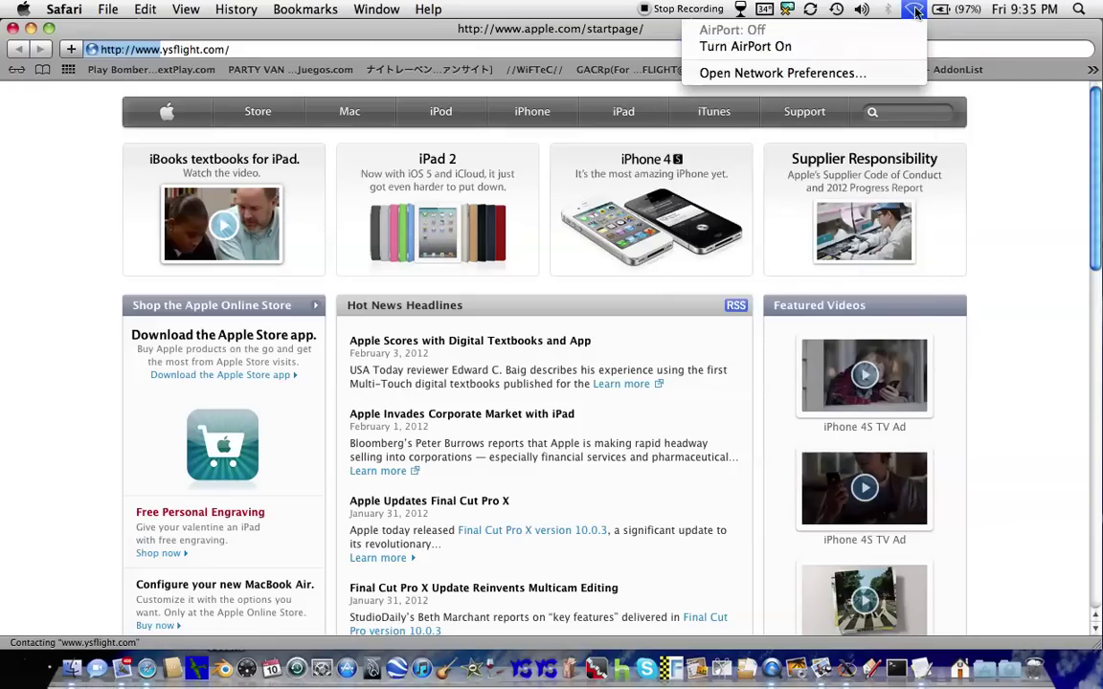
click(897, 47)
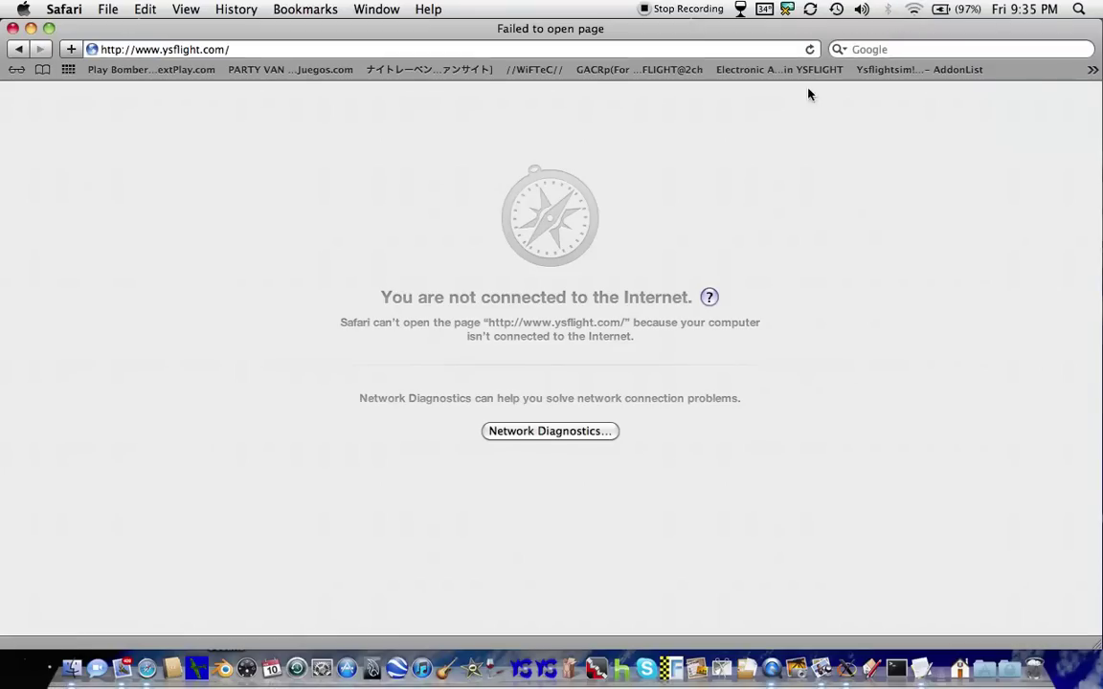
click(809, 52)
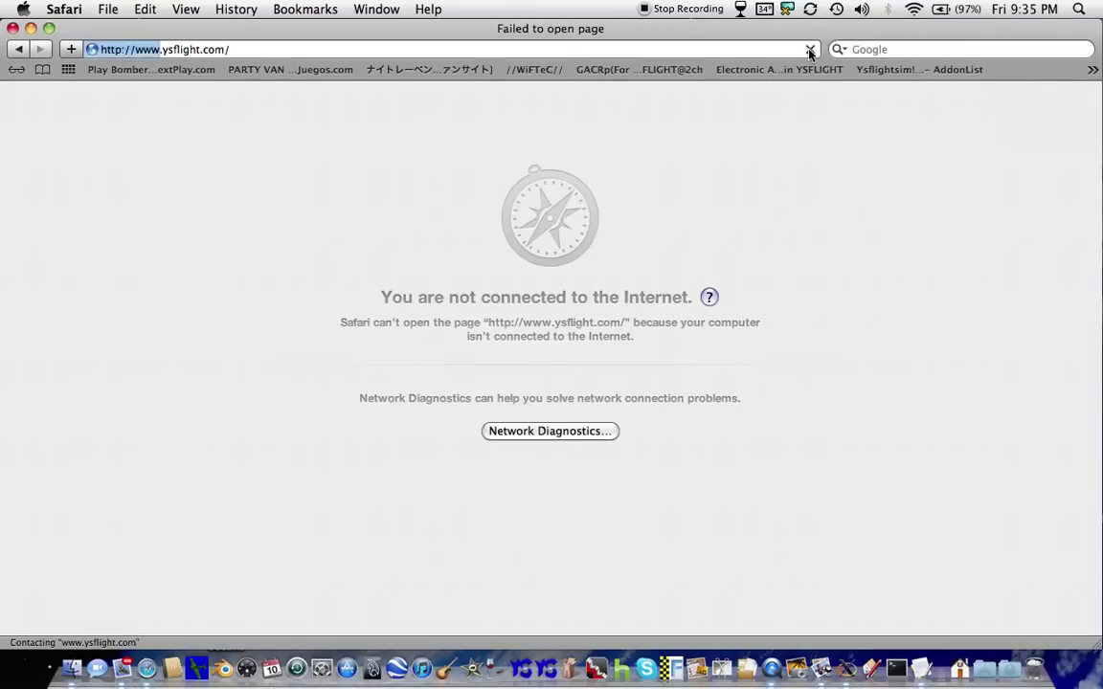
Open the English page's Recently Developed Softwares list showing YSVRML20, then close Safari
click(174, 301)
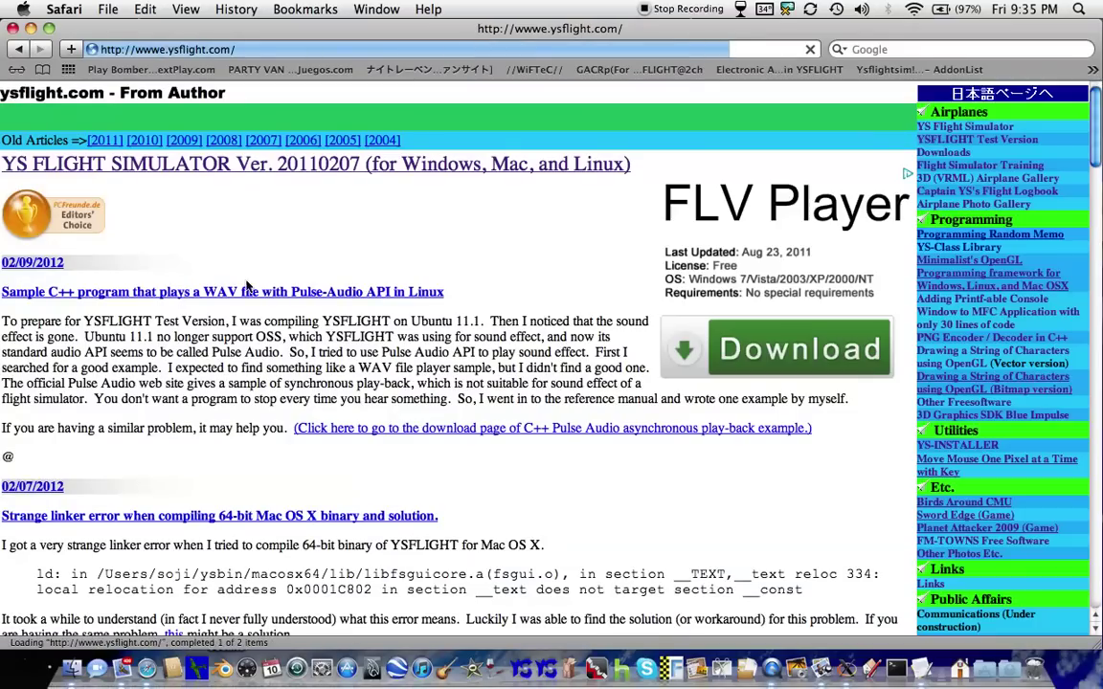
scroll(1053, 446, down, 3)
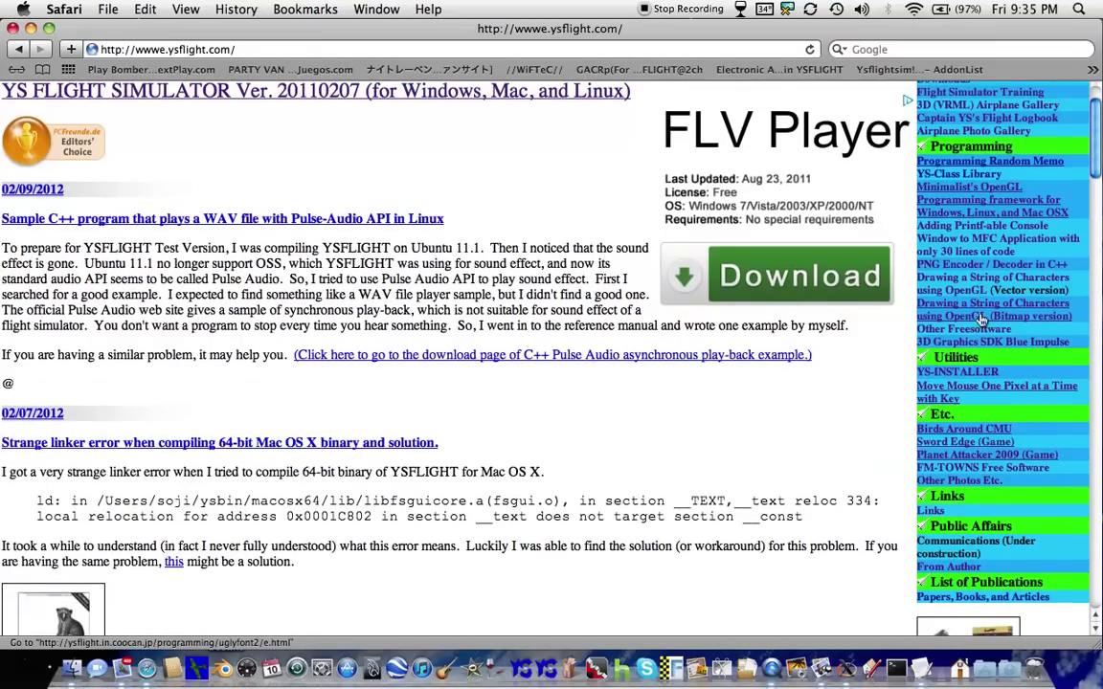
click(963, 326)
scroll(569, 283, down, 10)
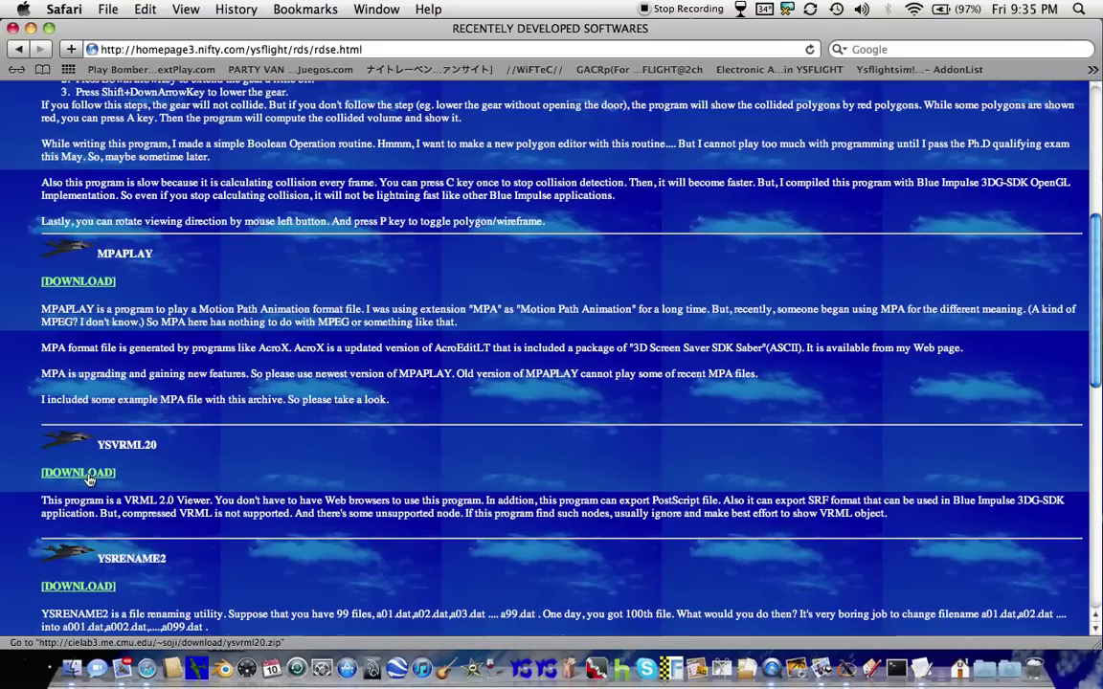
click(13, 29)
click(284, 210)
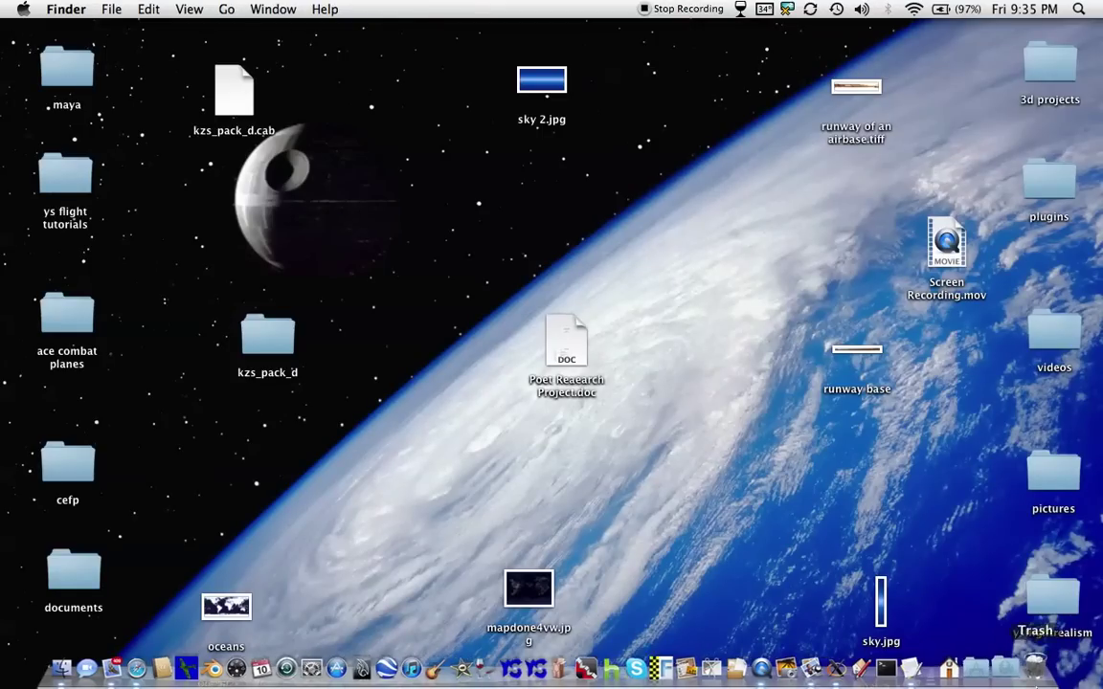
click(1014, 659)
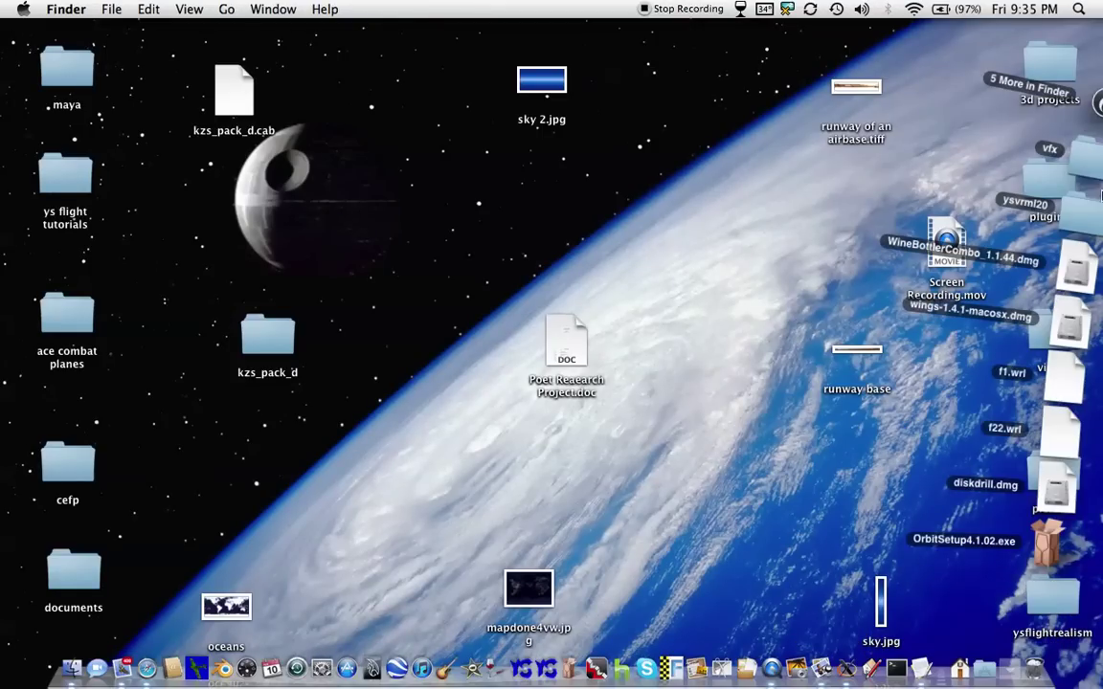
click(1099, 108)
click(785, 329)
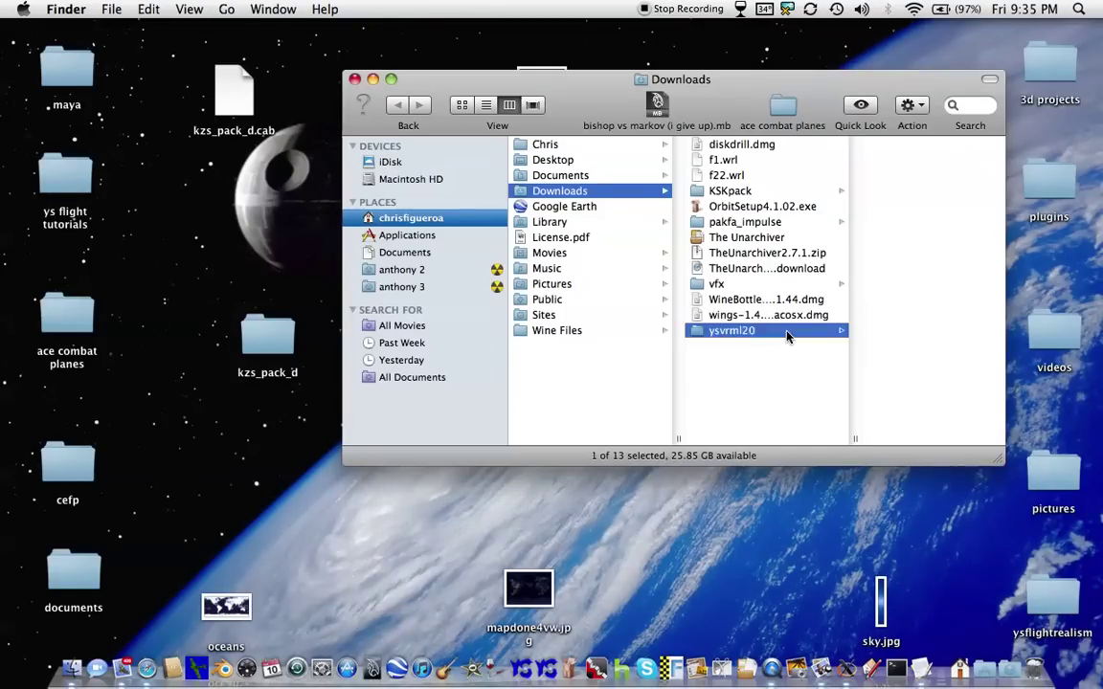
click(938, 176)
click(785, 224)
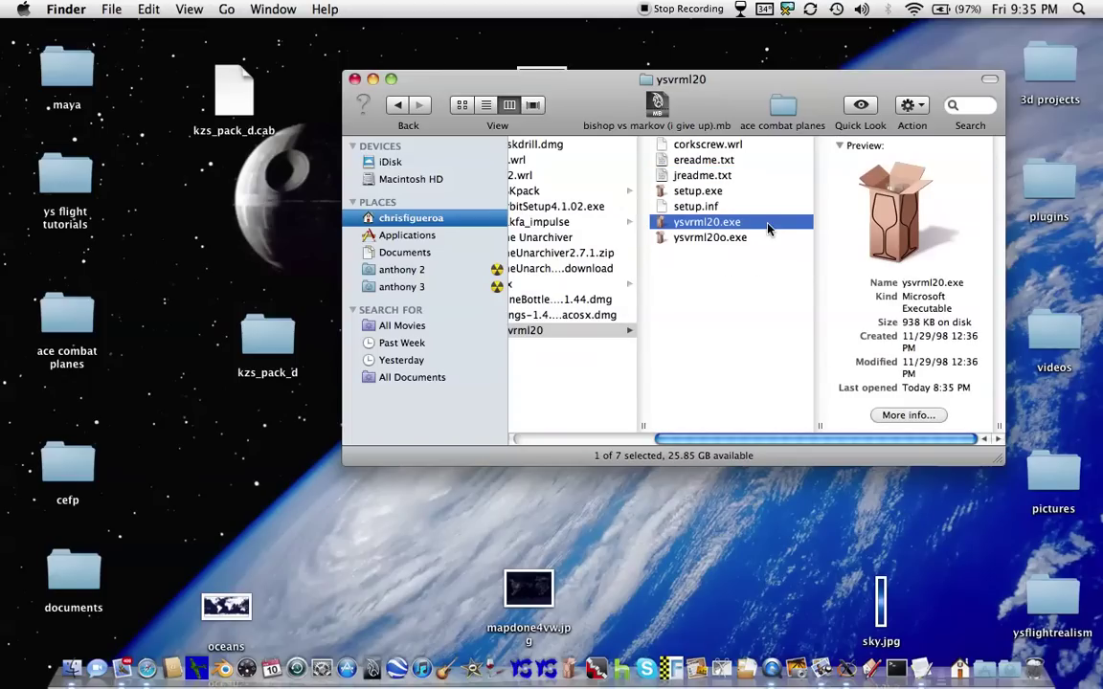
double_click(768, 224)
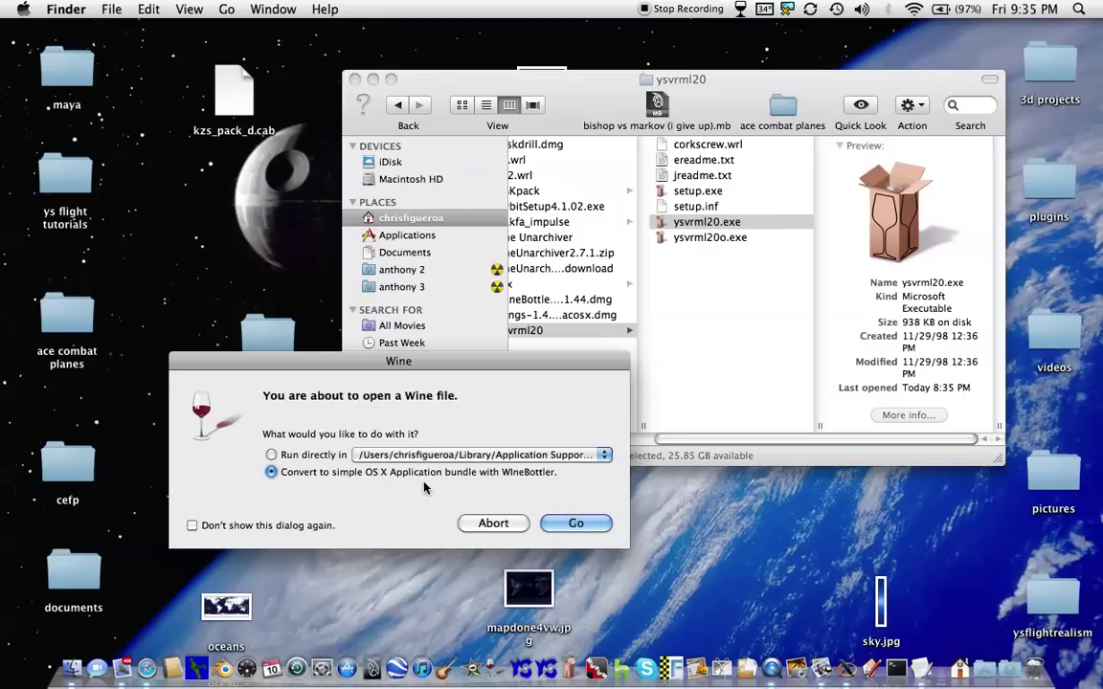
click(510, 525)
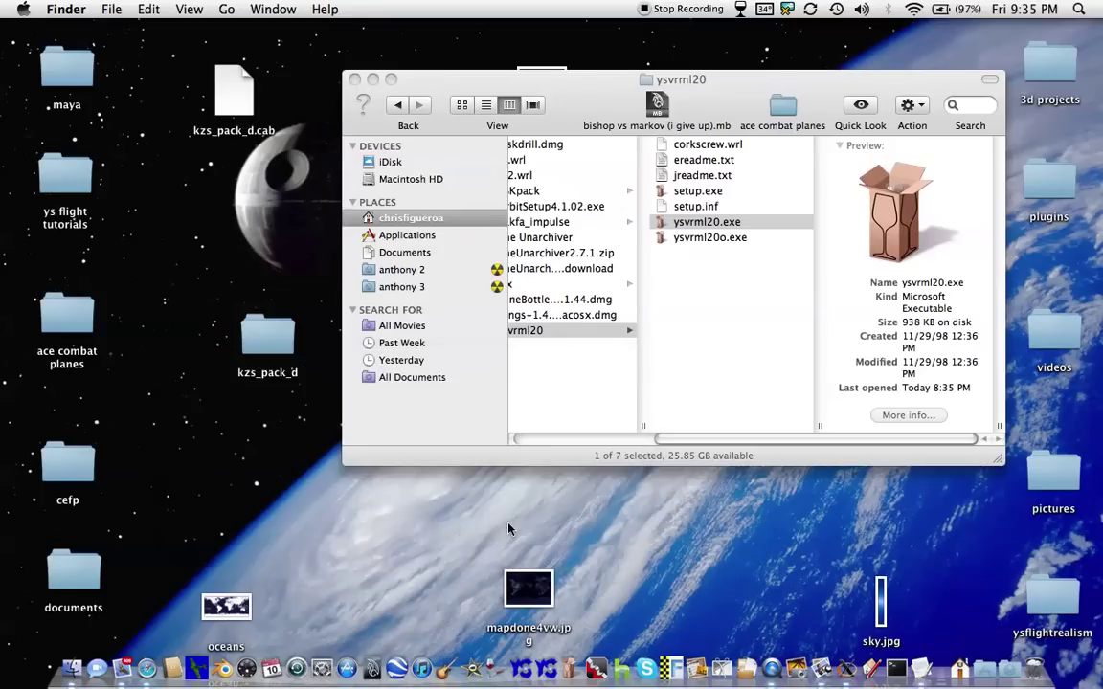
click(355, 80)
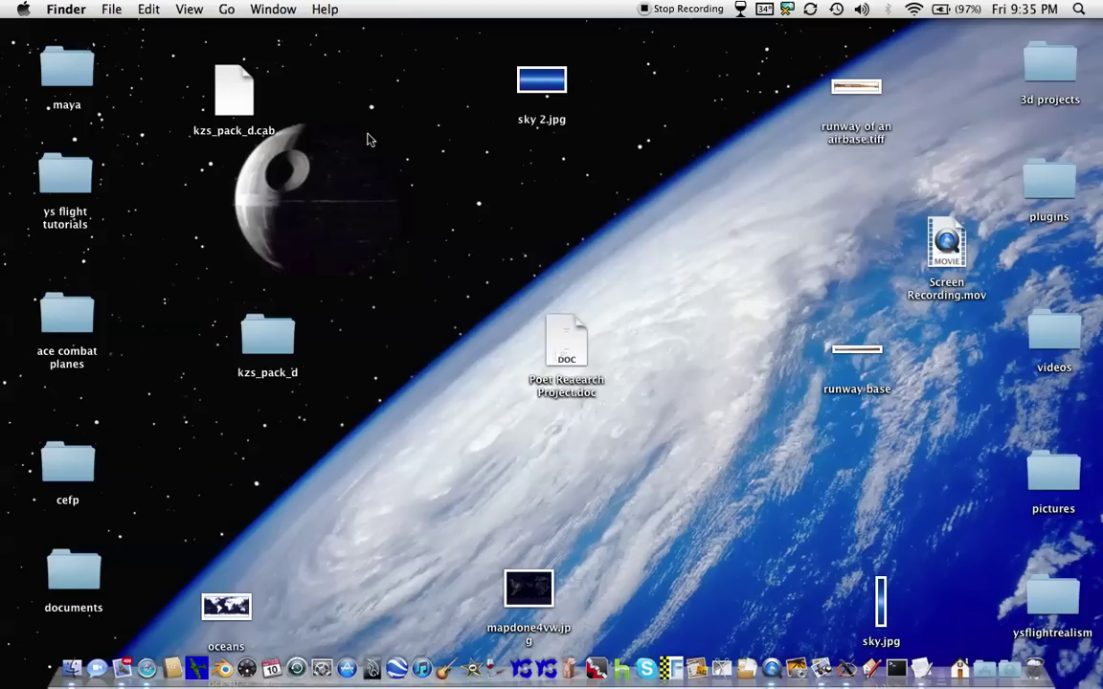